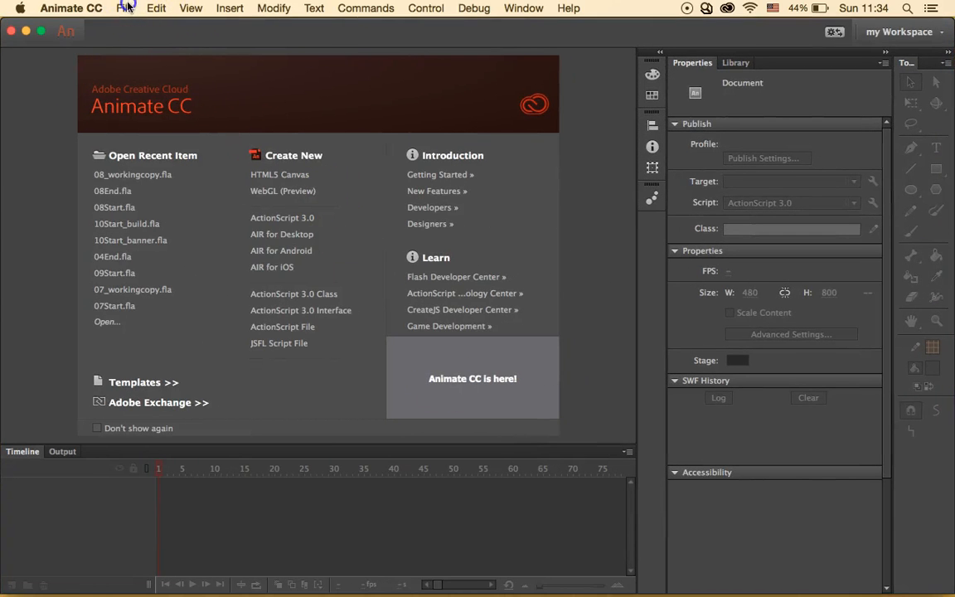
- Open 09Start.fla from IT740Flashlessons > Lesson09 > 09Start
click(125, 8)
click(140, 41)
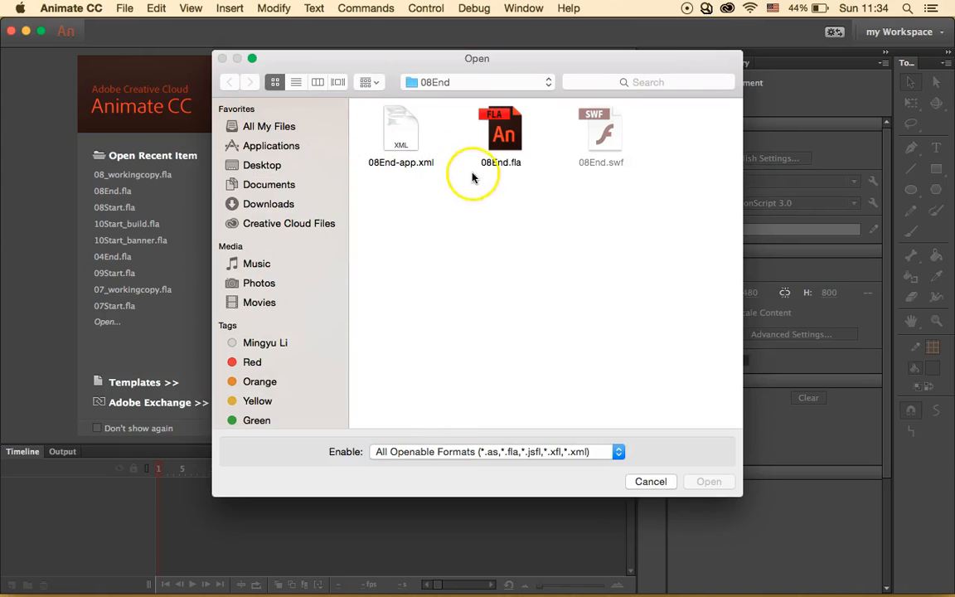
click(494, 88)
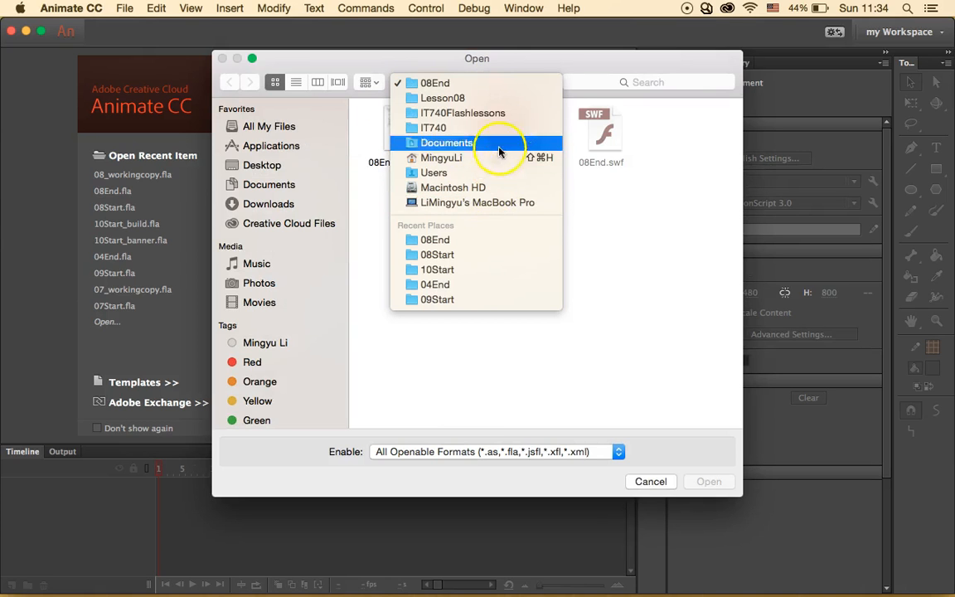
click(509, 121)
click(669, 300)
double_click(670, 300)
double_click(514, 131)
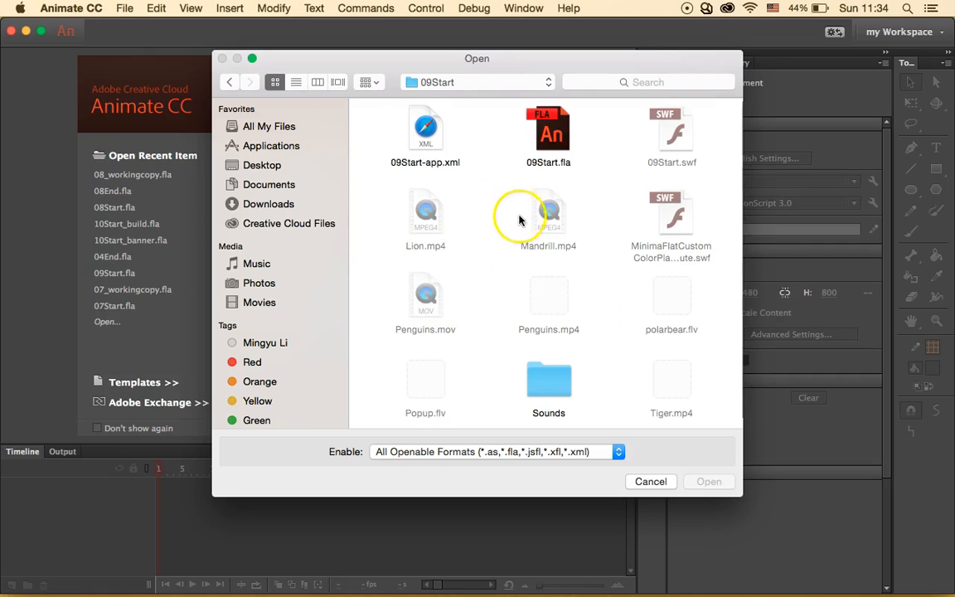
click(560, 132)
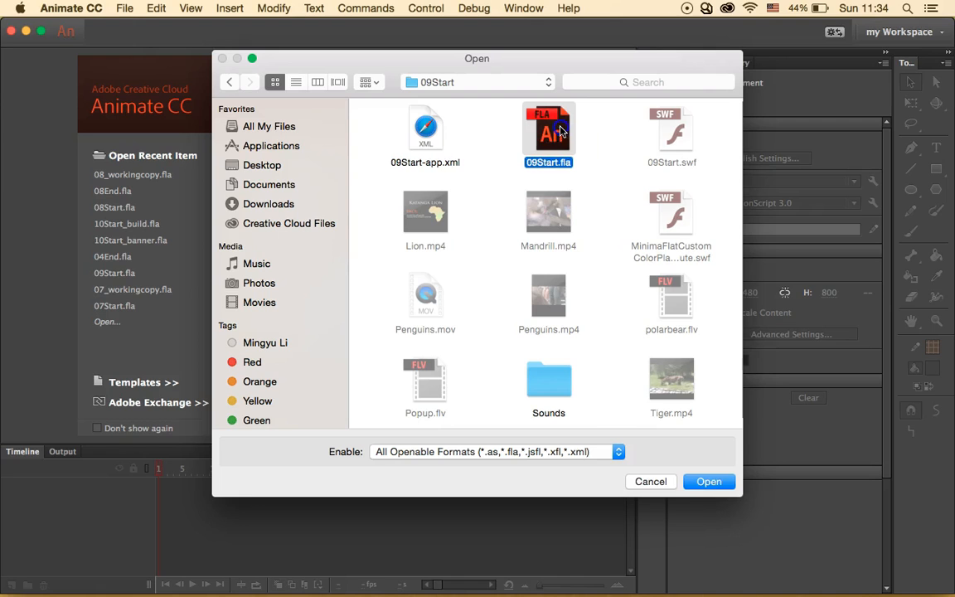
click(701, 481)
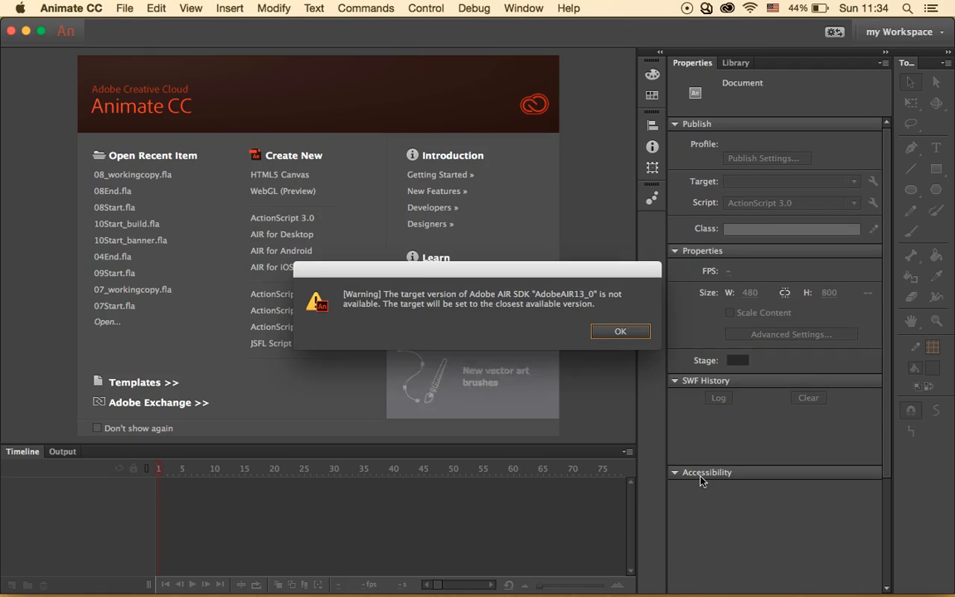
- Dismiss the AIR SDK version warning and set the stage zoom to 50%
click(623, 331)
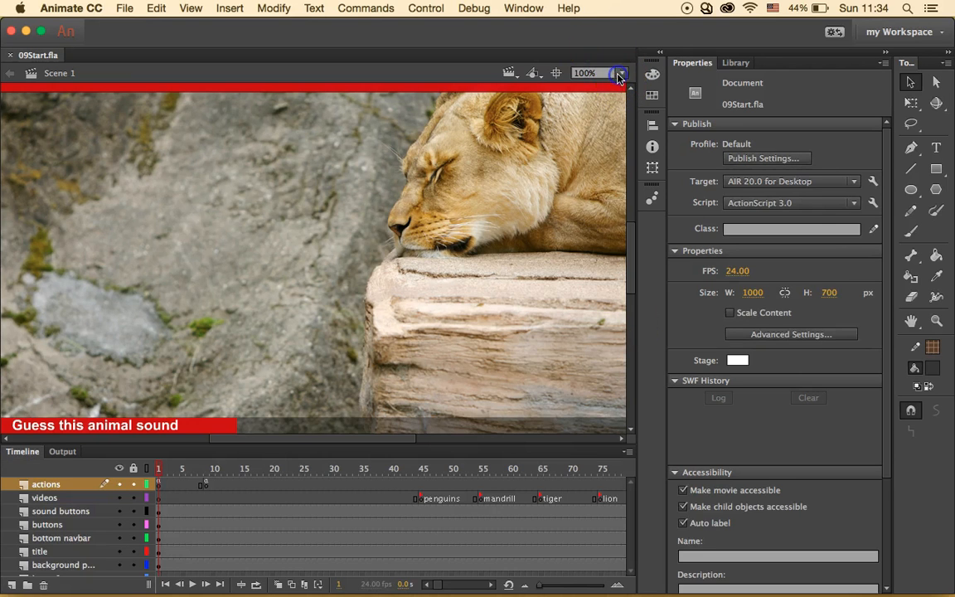
click(618, 76)
click(598, 144)
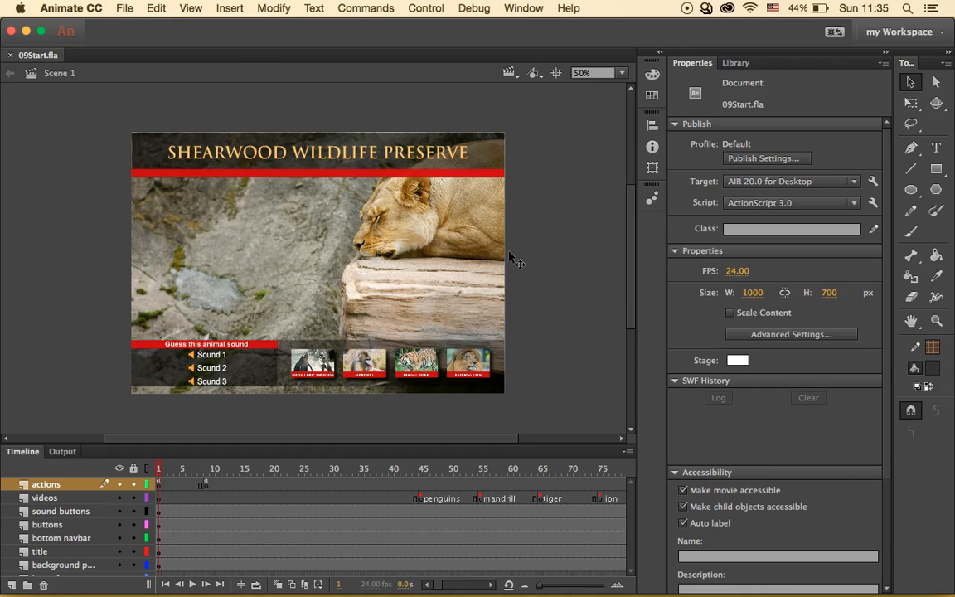
- Import Monkey.wav from the Sounds folder into the document library
click(123, 9)
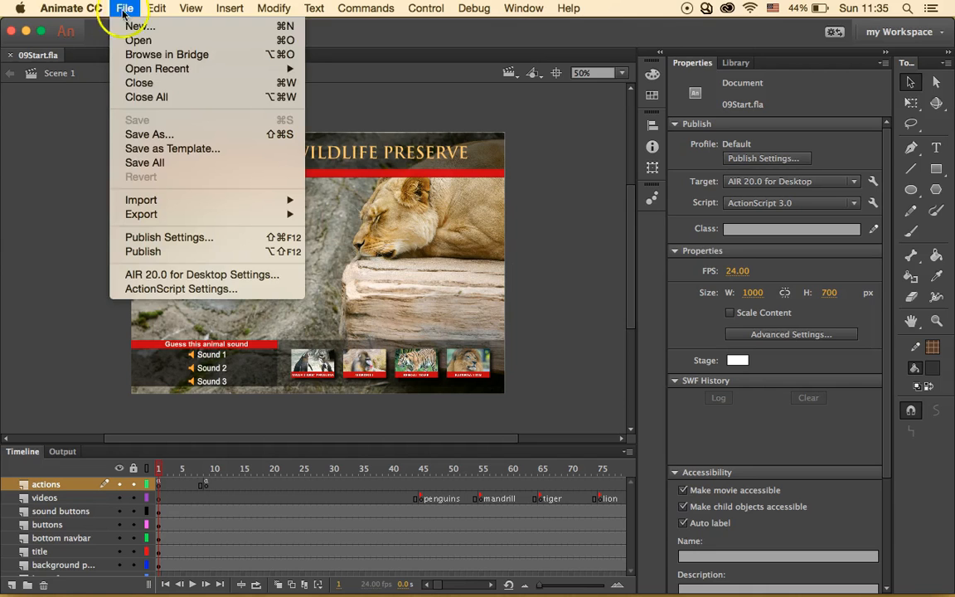
mouse_move(281, 196)
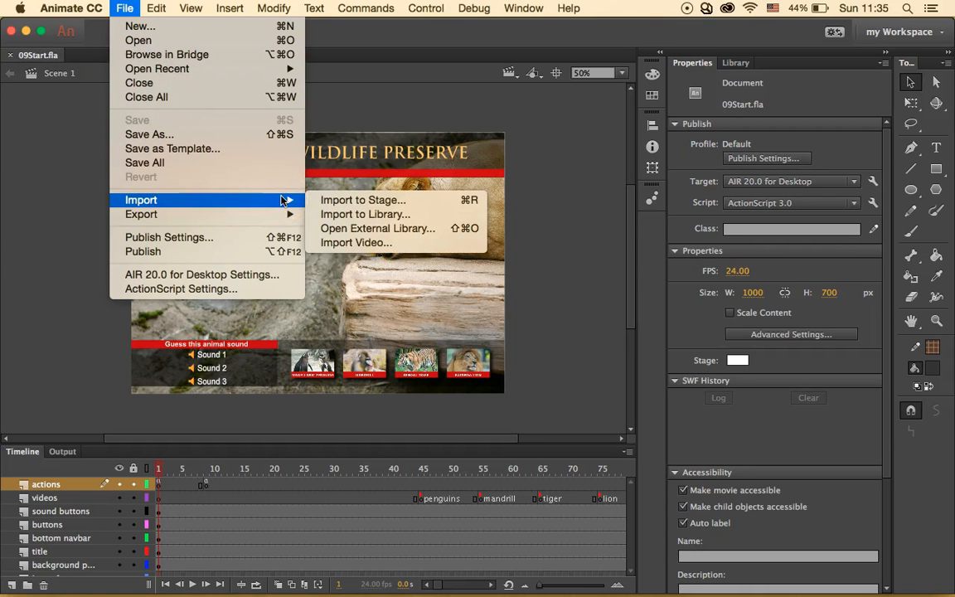
click(340, 214)
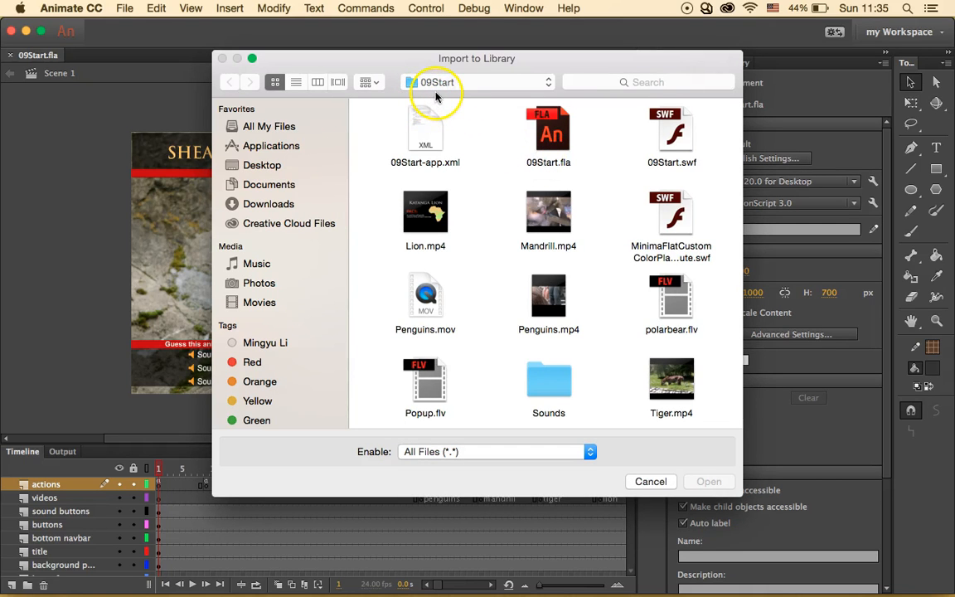
scroll(475, 202, down, 1)
double_click(548, 377)
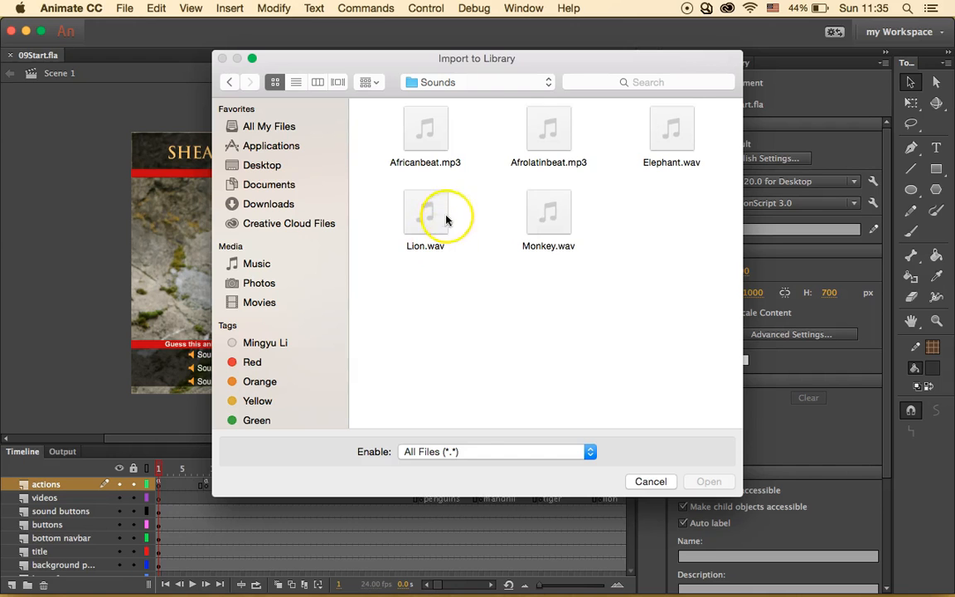
click(549, 211)
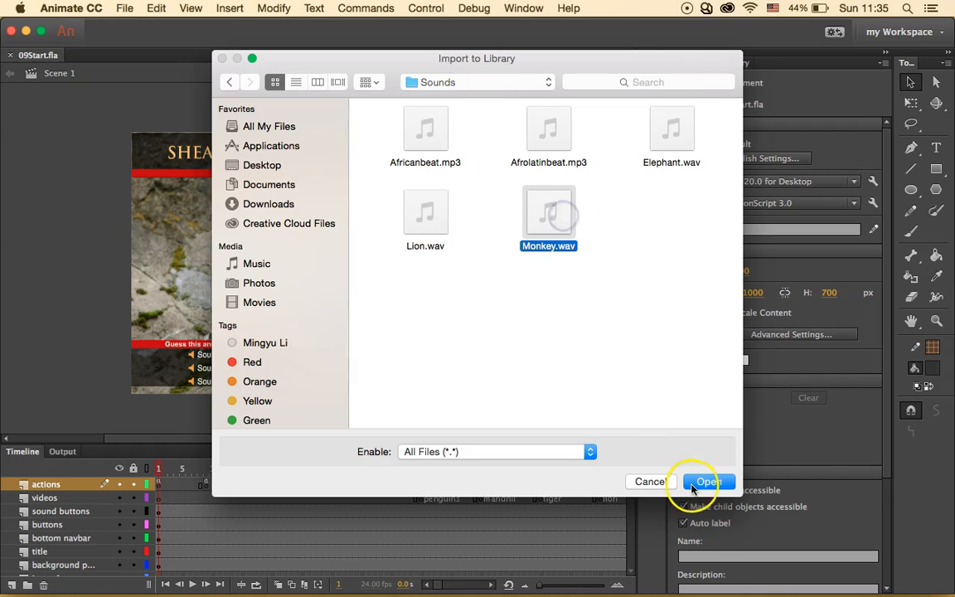
key(Return)
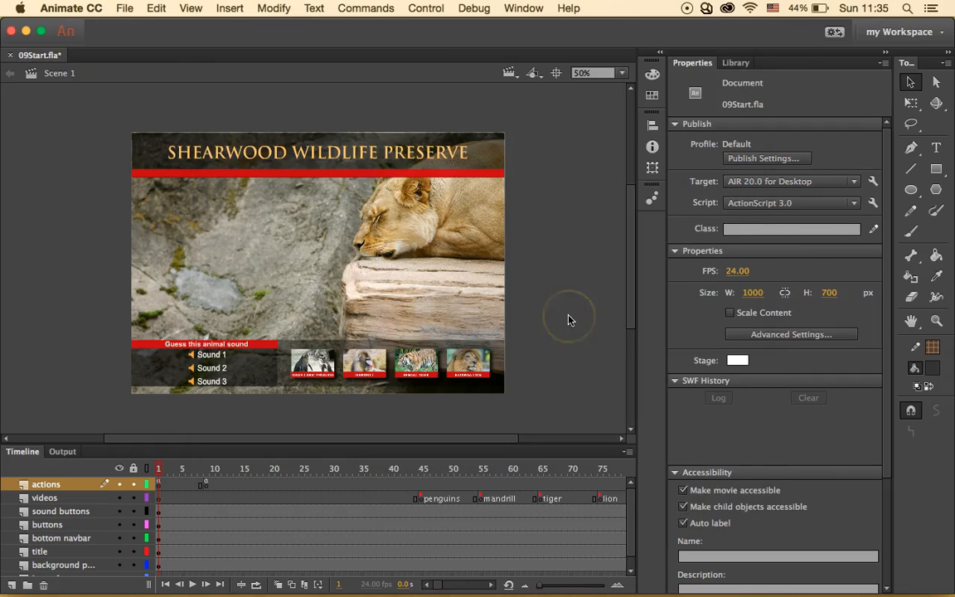
- Show the Library and play, then stop, the Monkey.wav preview
click(735, 62)
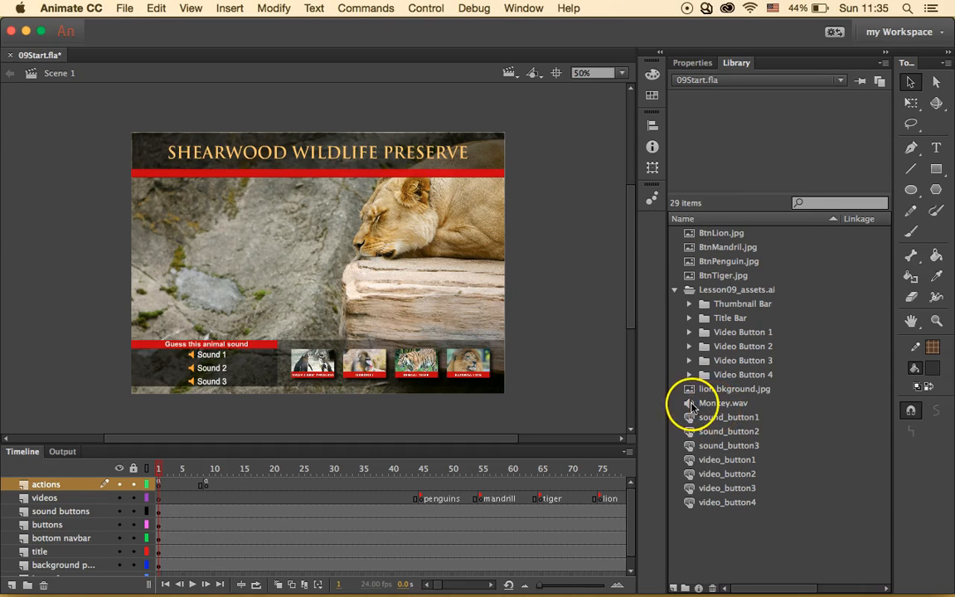
click(720, 406)
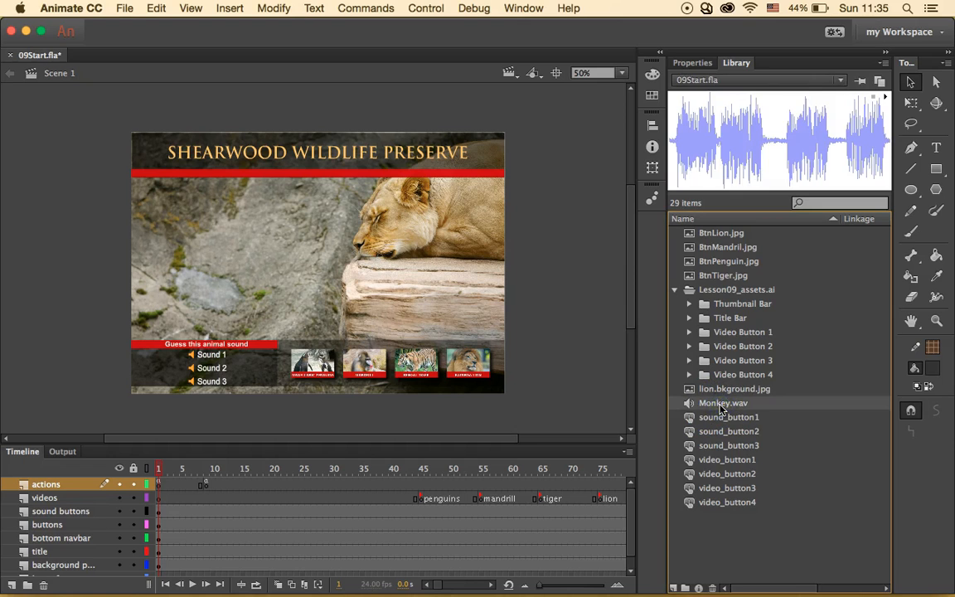
click(883, 98)
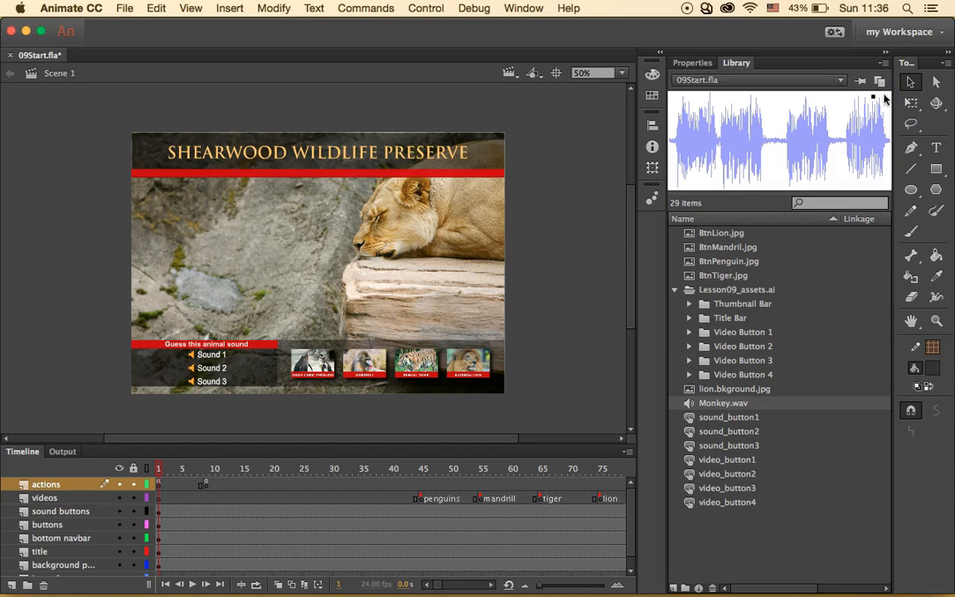
click(881, 98)
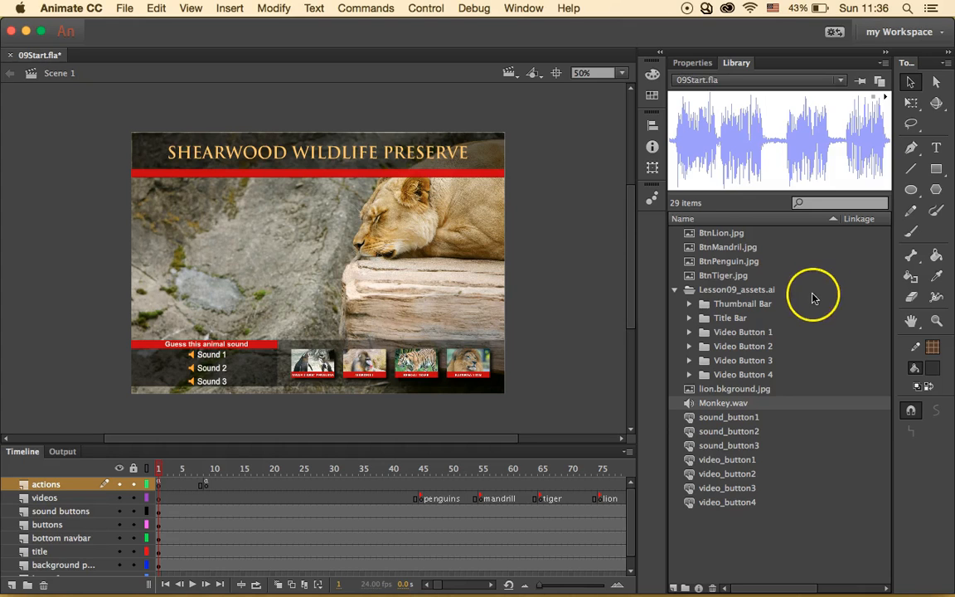
- Check Monkey.wav's Sound Properties (11 kHz mono, 4.6 s, Default compression) and close them
click(692, 406)
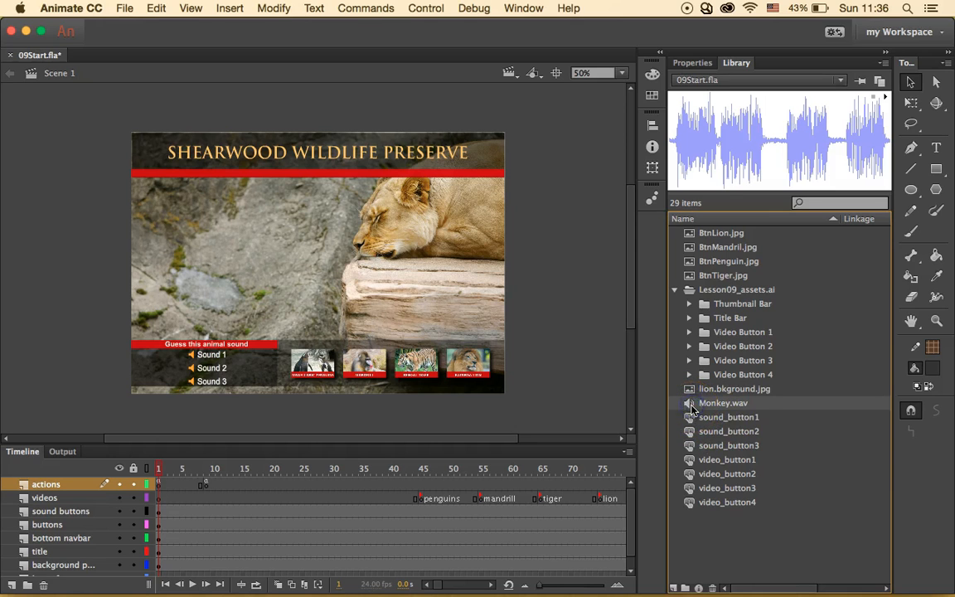
double_click(692, 407)
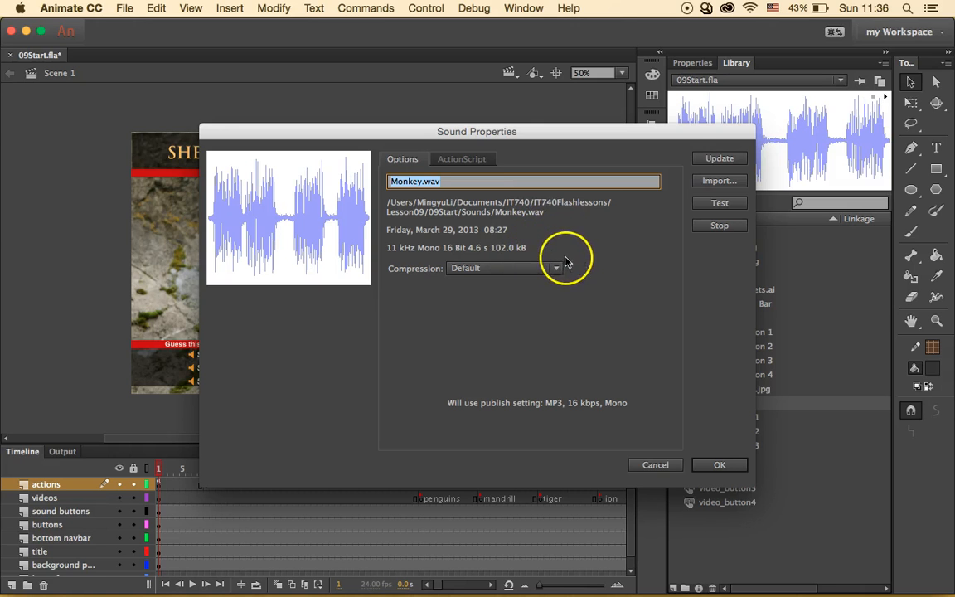
click(719, 465)
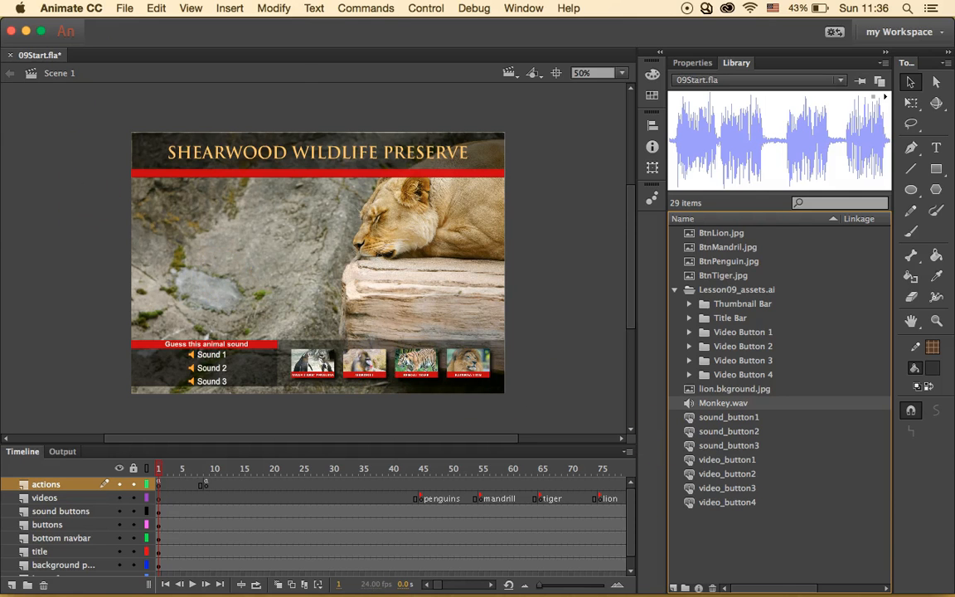
click(124, 8)
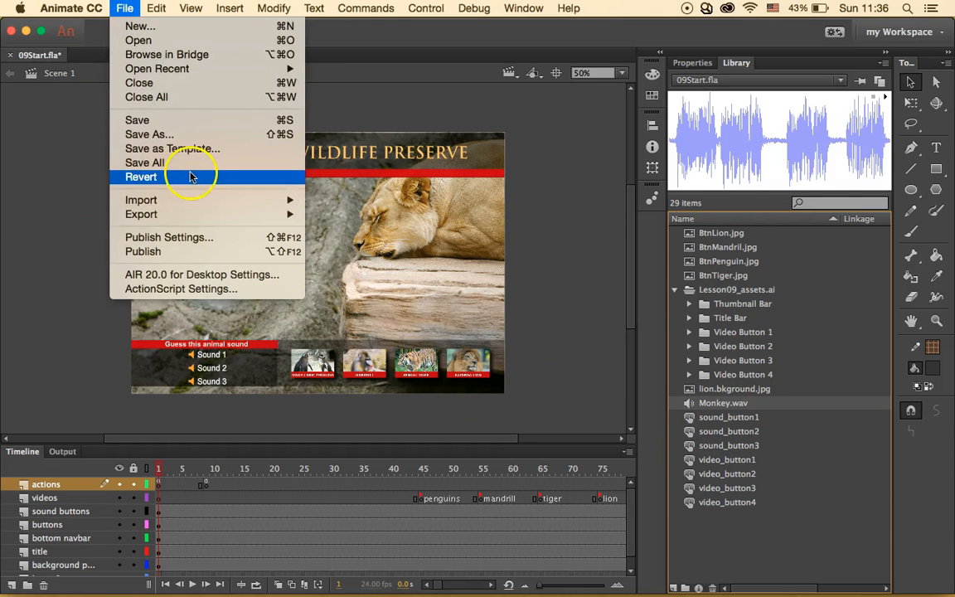
- Import Lion.wav, Africanbeat.mp3, Afrolatinbeat.mp3 and Elephant.wav into the library
mouse_move(251, 201)
click(354, 215)
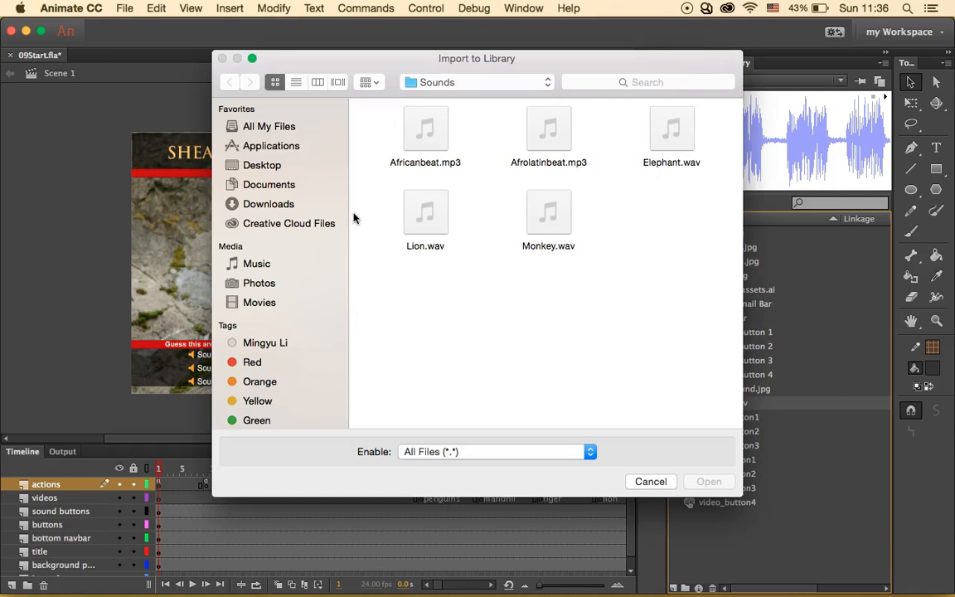
click(432, 209)
super+click(433, 137)
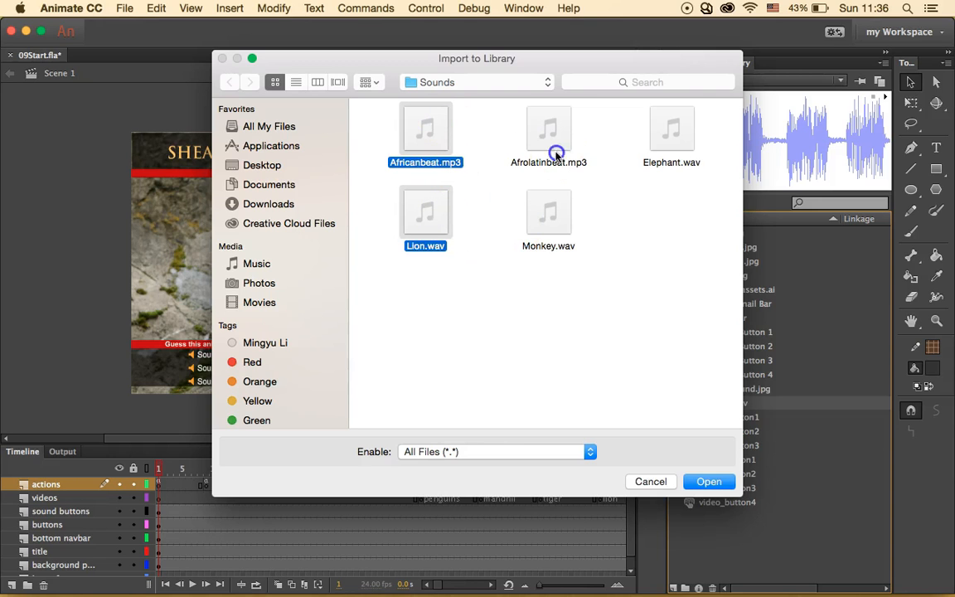
super+click(554, 135)
super+click(669, 131)
click(704, 483)
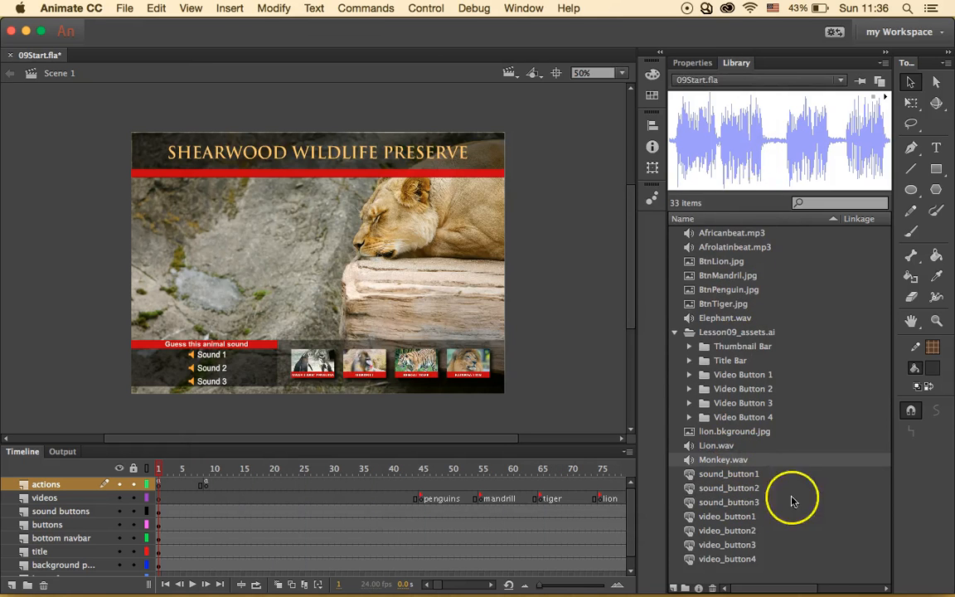
scroll(777, 475, right, 5)
scroll(776, 475, left, 5)
- Create a new library folder named sounds
right_click(750, 572)
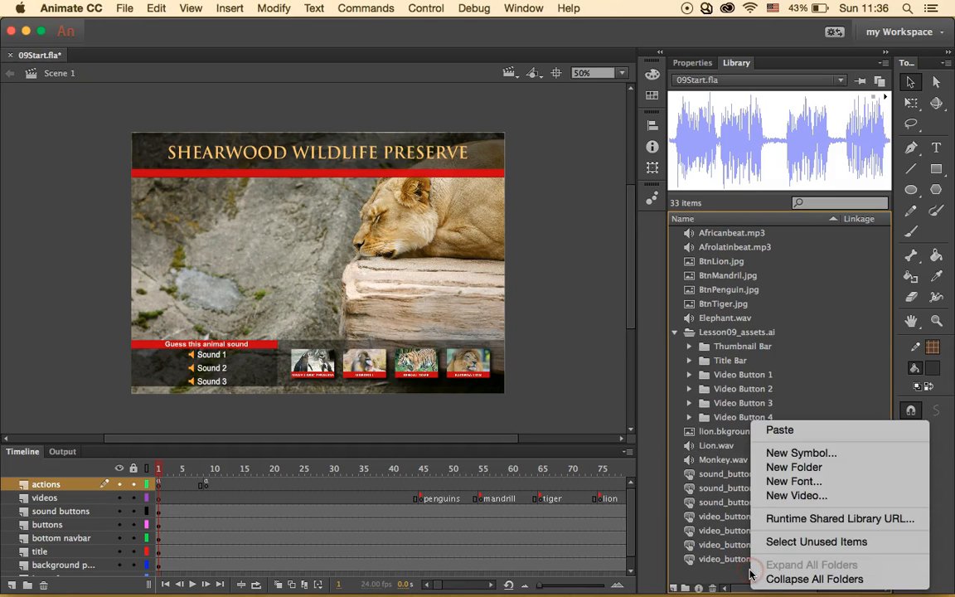
click(808, 469)
text(sounds)
key(Return)
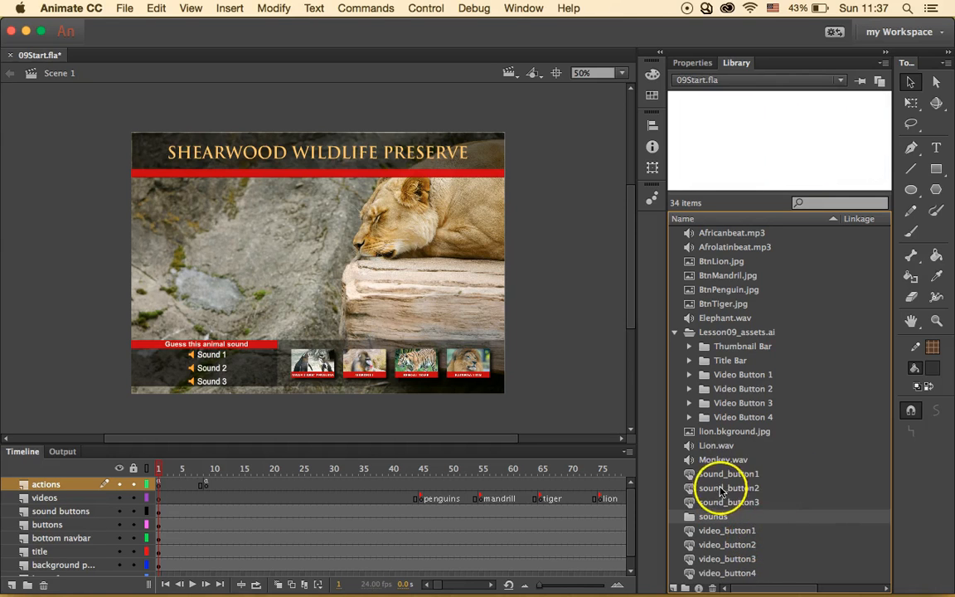
- Move Lion.wav, Monkey.wav, both beat tracks and Elephant.wav into the sounds folder
click(727, 461)
click(744, 448)
shift+click(725, 459)
drag(724, 459, 718, 515)
click(723, 247)
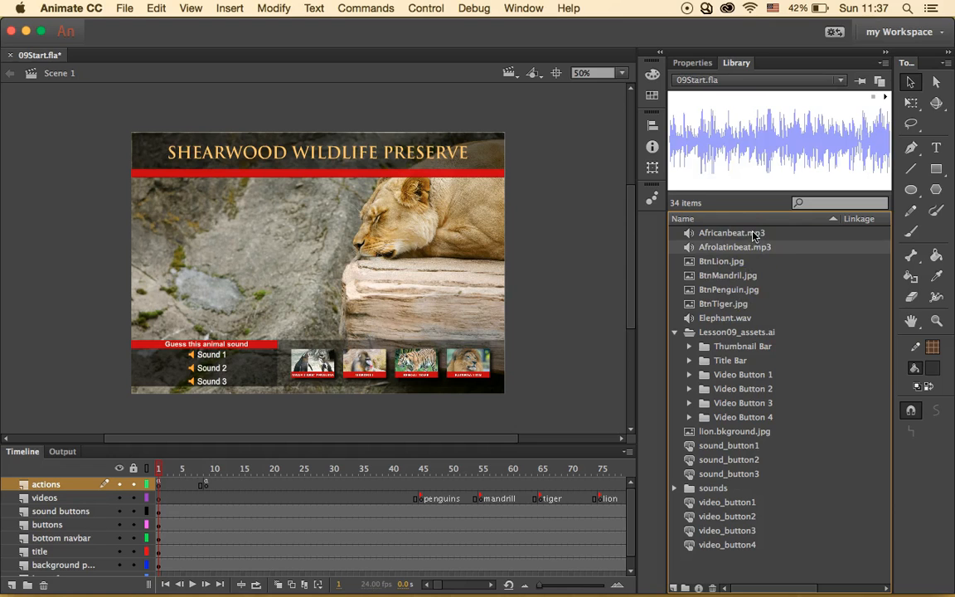
shift+click(753, 235)
drag(760, 246, 723, 488)
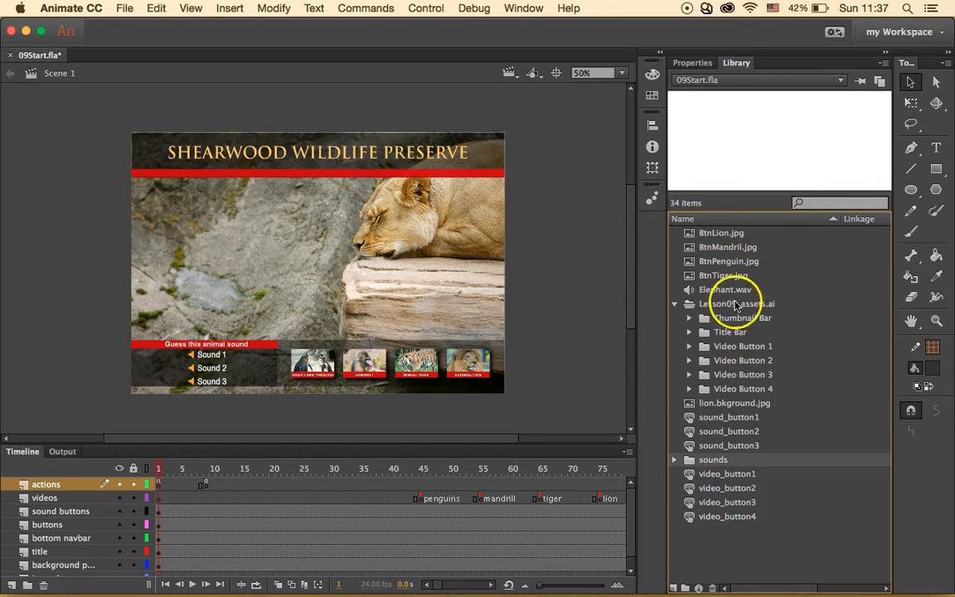
click(722, 290)
drag(724, 288, 720, 458)
click(675, 447)
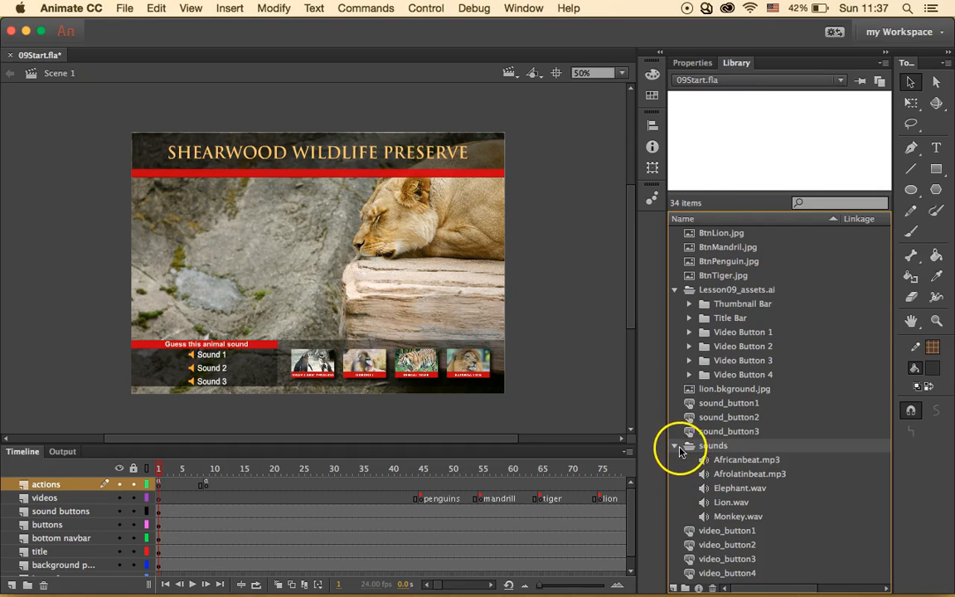
click(675, 447)
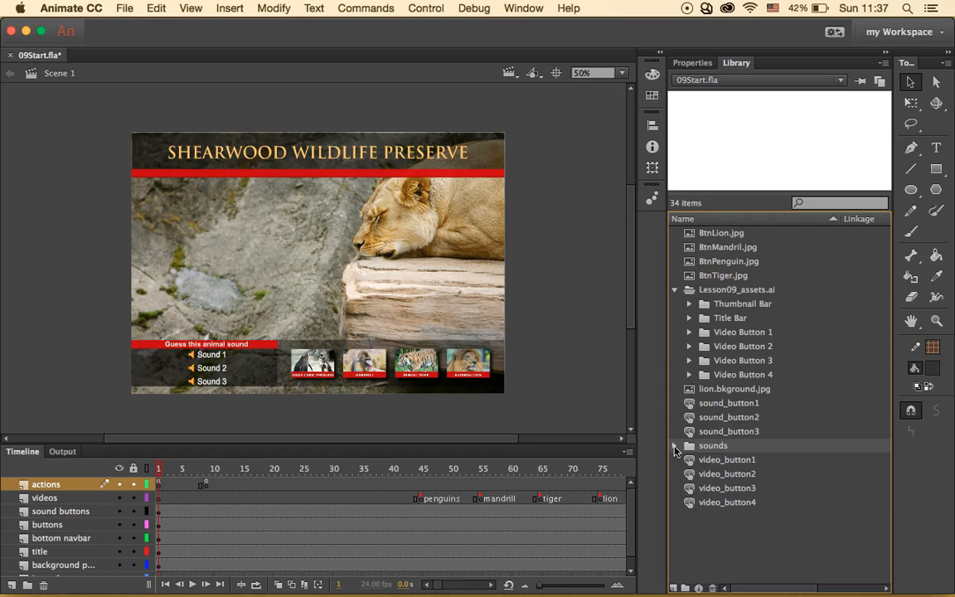
- Add a new layer above videos and name it sounds
click(62, 499)
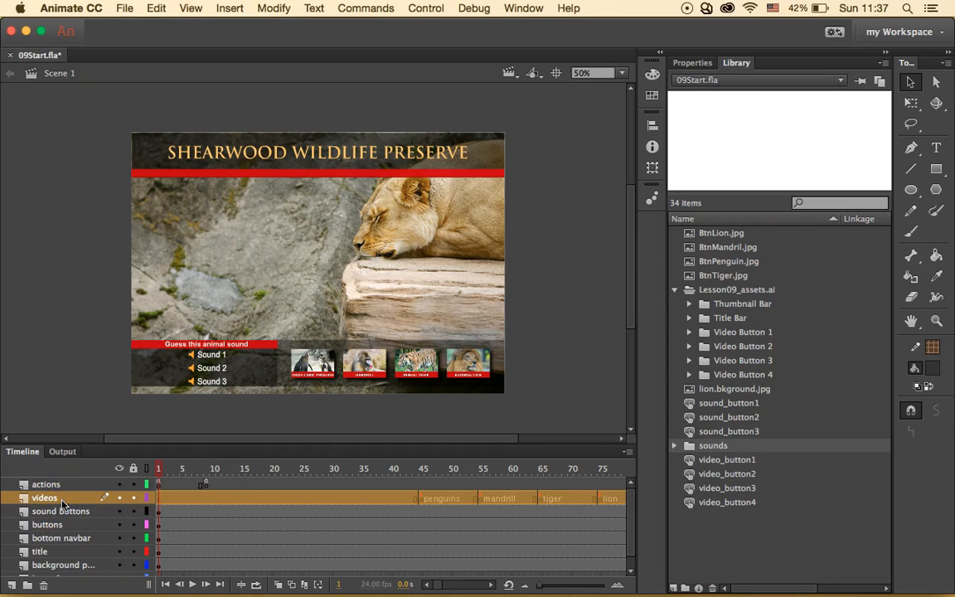
click(12, 584)
double_click(53, 498)
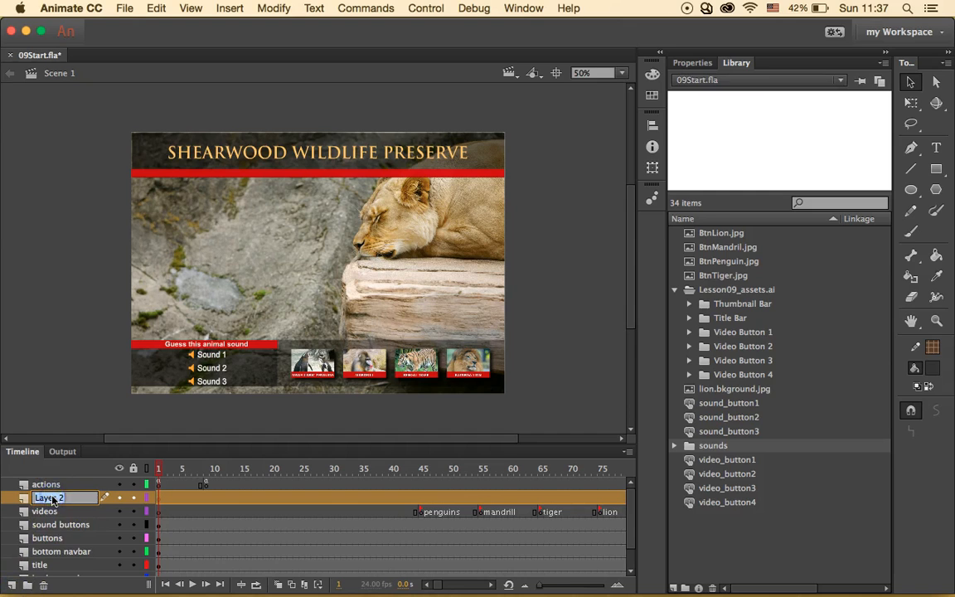
text(sounds)
key(Return)
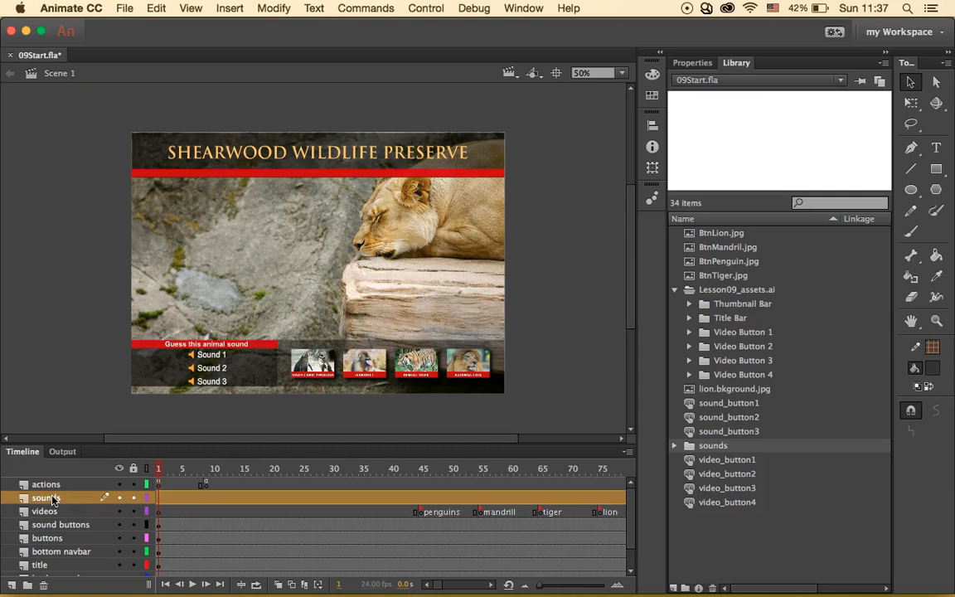
- Place Africanbeat.mp3 from the library's sounds folder on frame 1 of the sounds layer
click(58, 497)
click(158, 498)
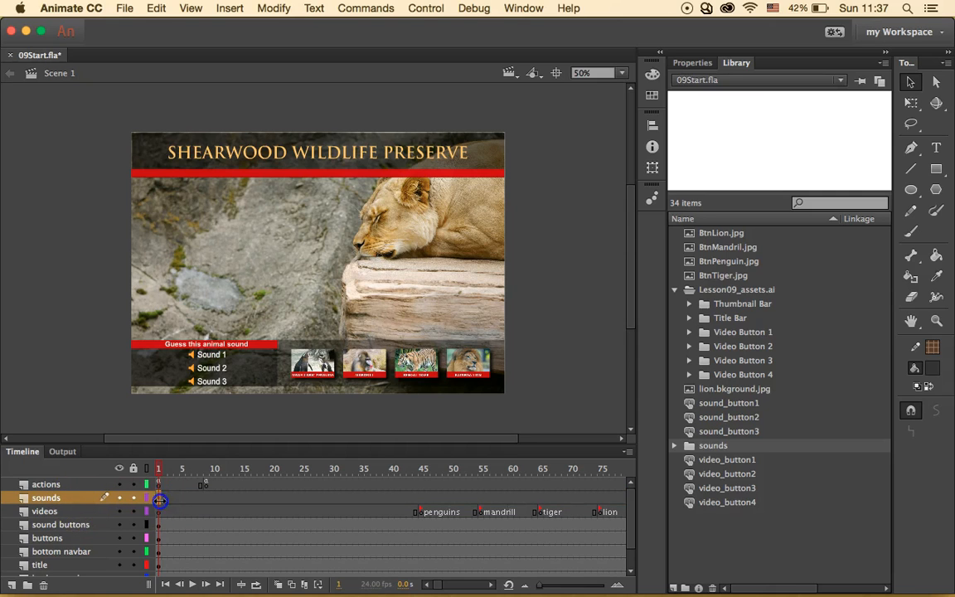
click(674, 445)
click(743, 461)
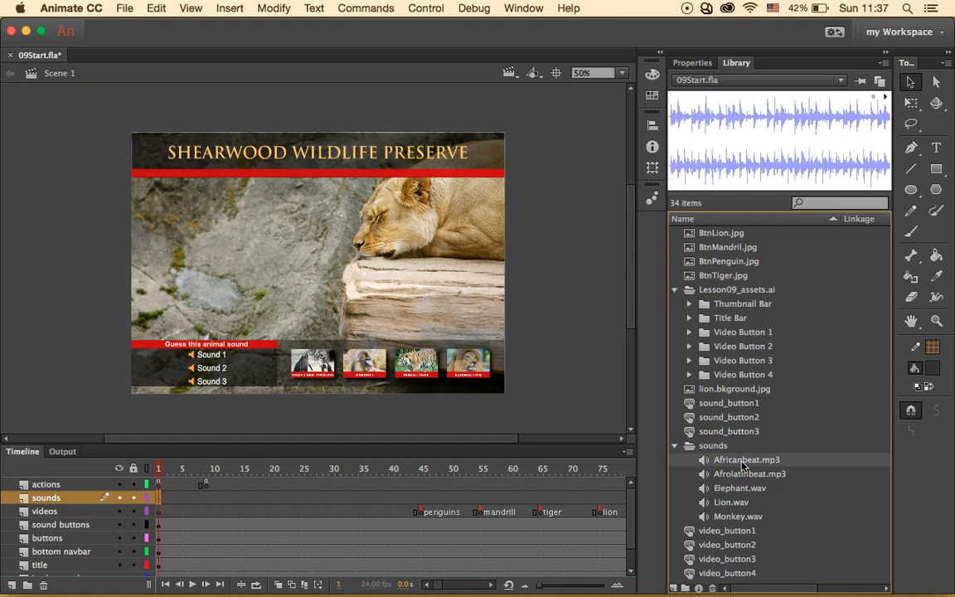
click(742, 473)
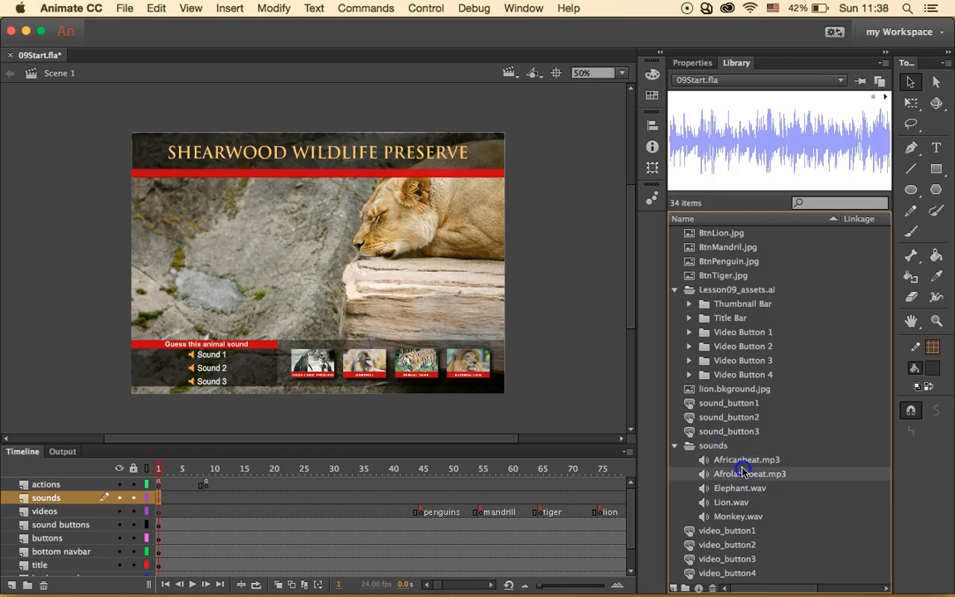
click(744, 462)
drag(743, 463, 159, 500)
drag(730, 458, 221, 512)
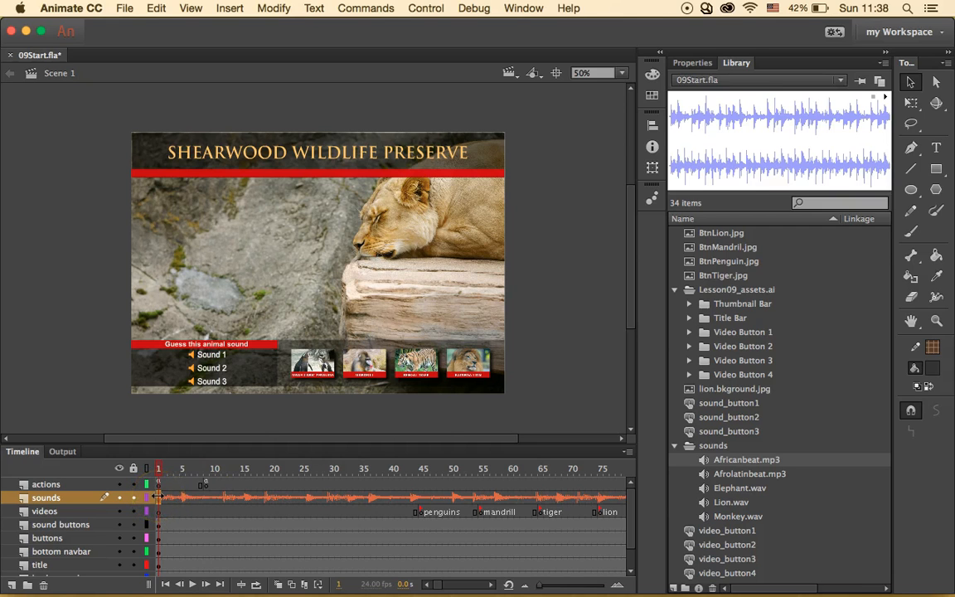
- Confirm in Properties that frame 1's Africanbeat.mp3 uses Stream sync, then scrub to frame 13
click(695, 62)
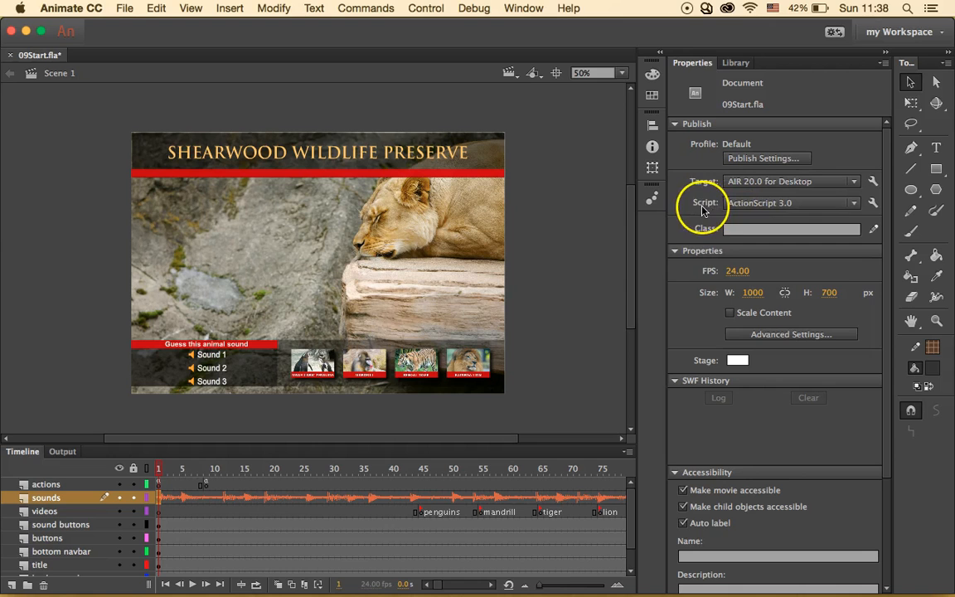
click(159, 497)
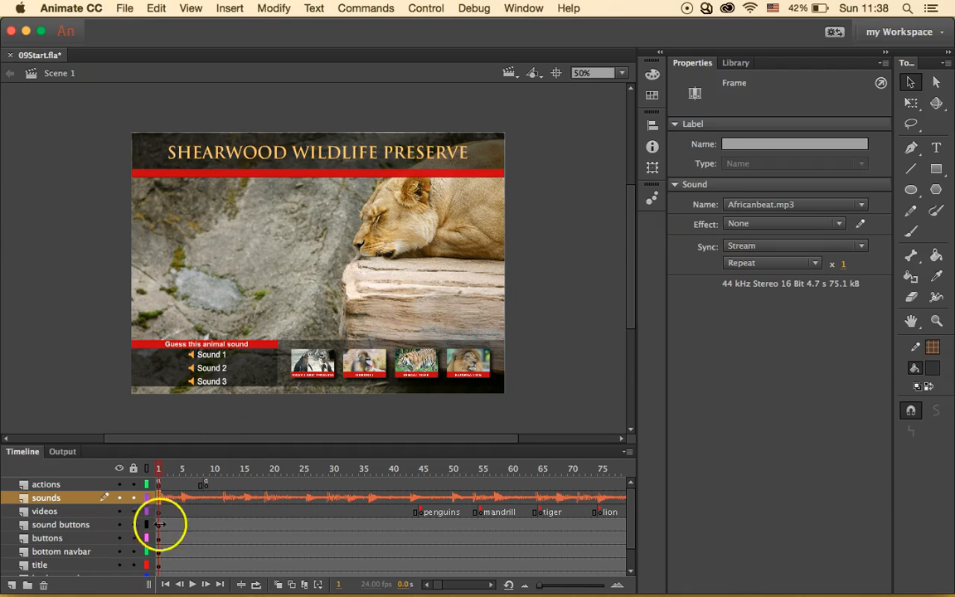
mouse_move(156, 469)
mouse_down()
mouse_move(234, 470)
mouse_move(157, 469)
mouse_up()
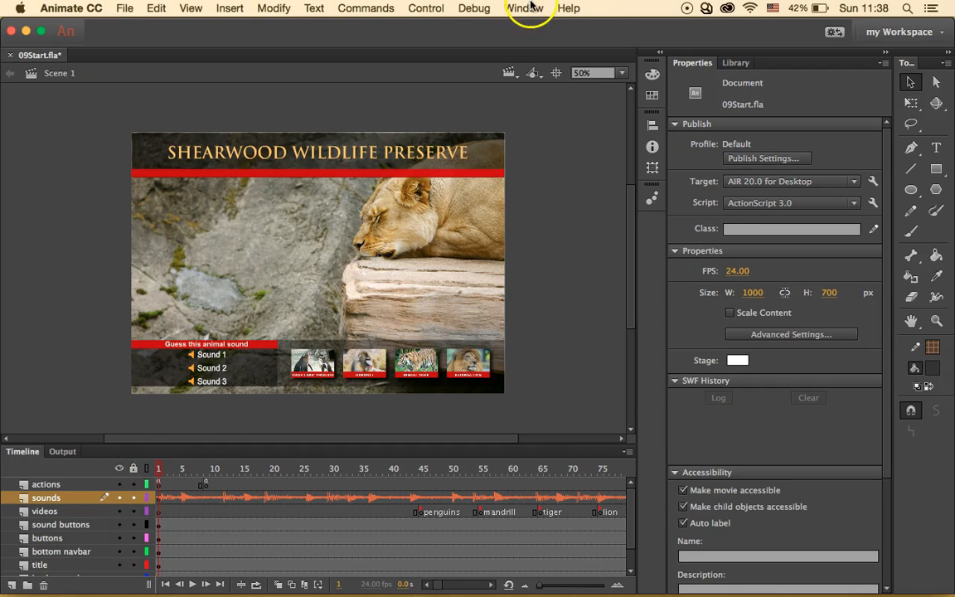
- Test the movie with its beat, close the preview and check the sounds layer frame
click(424, 8)
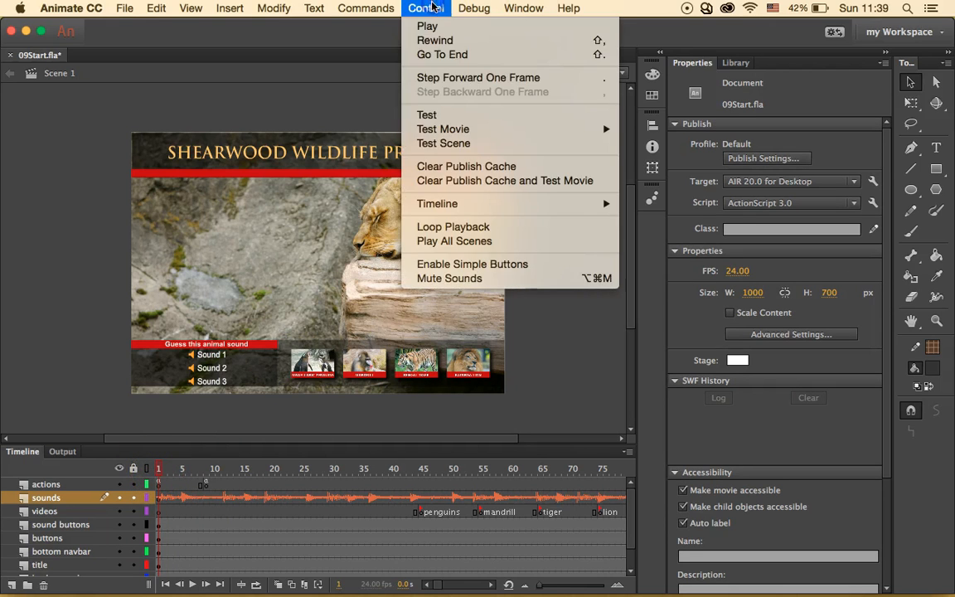
click(437, 115)
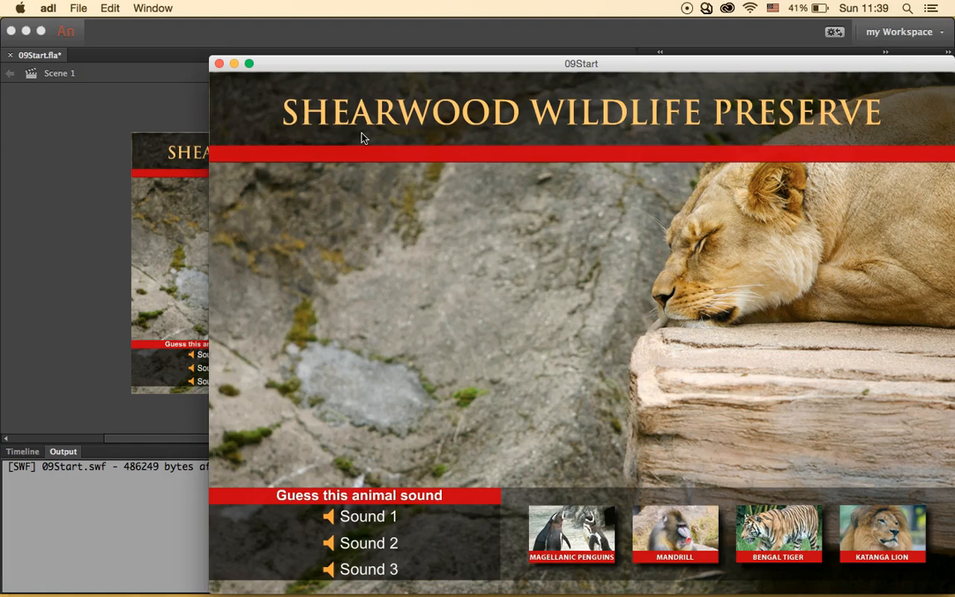
click(219, 63)
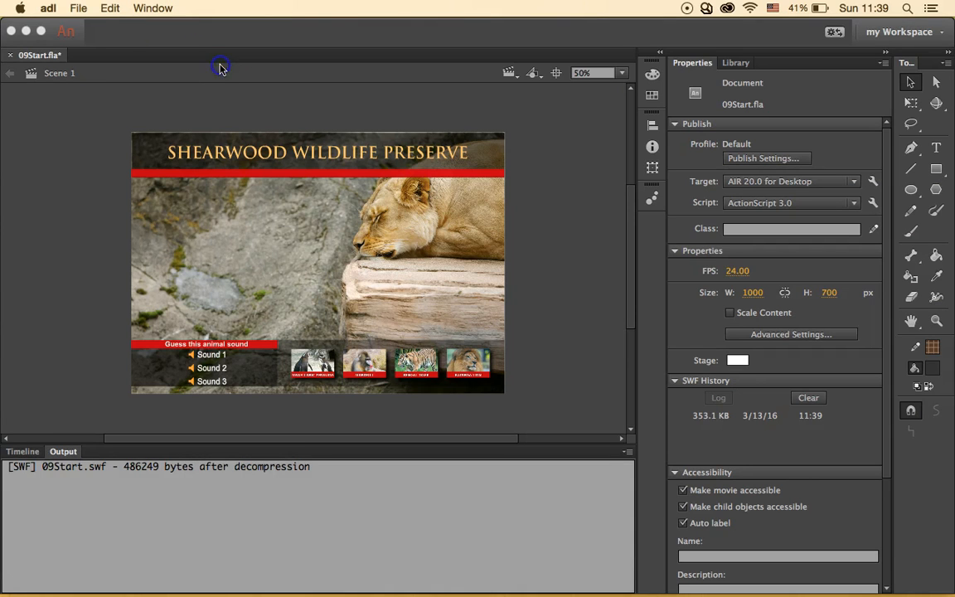
click(22, 451)
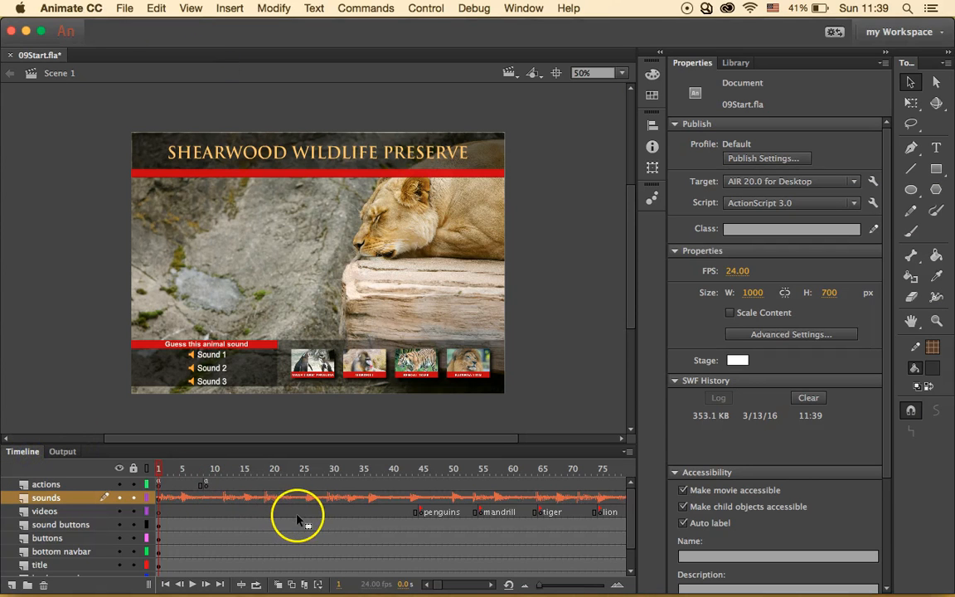
click(214, 507)
click(213, 499)
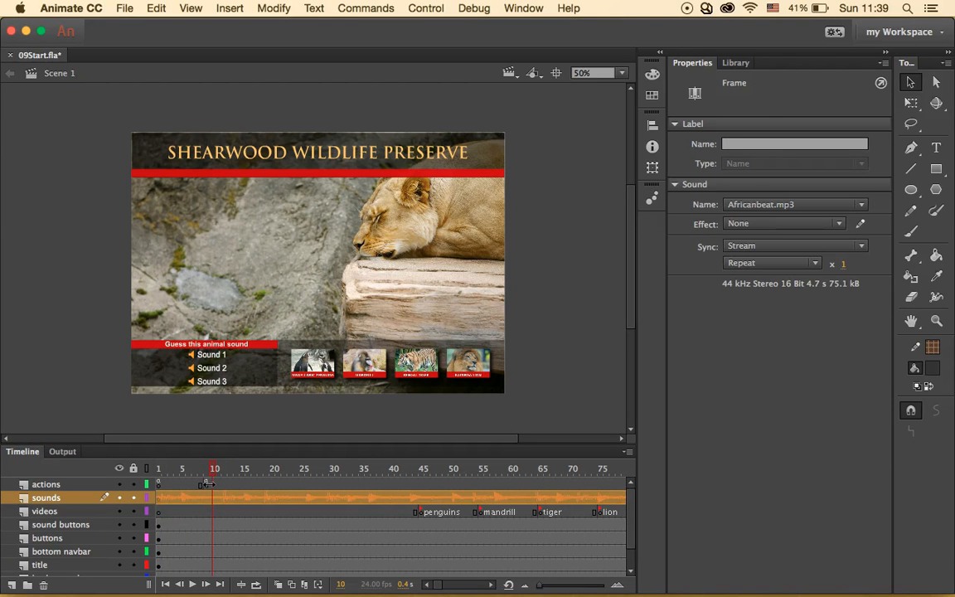
click(207, 484)
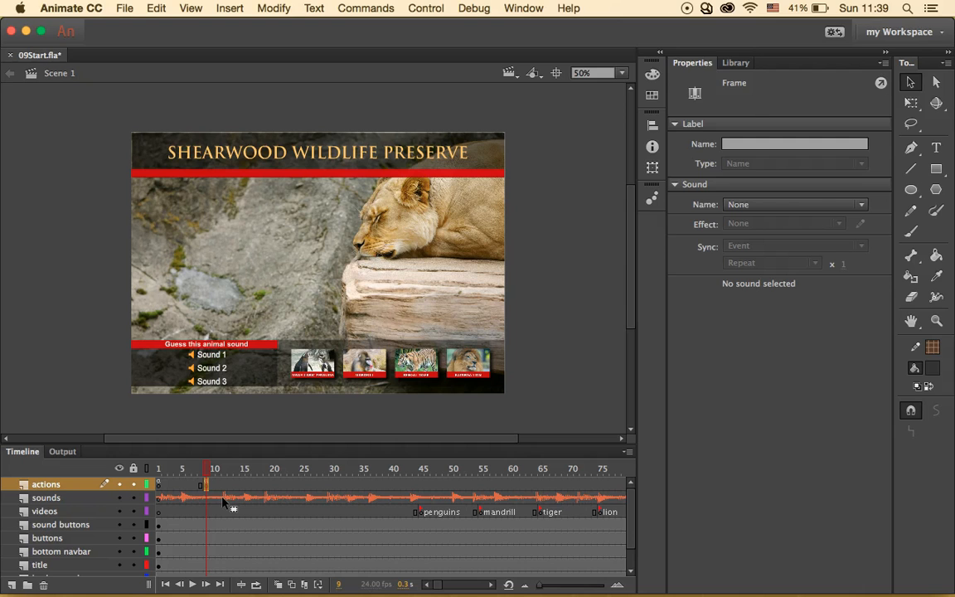
click(133, 429)
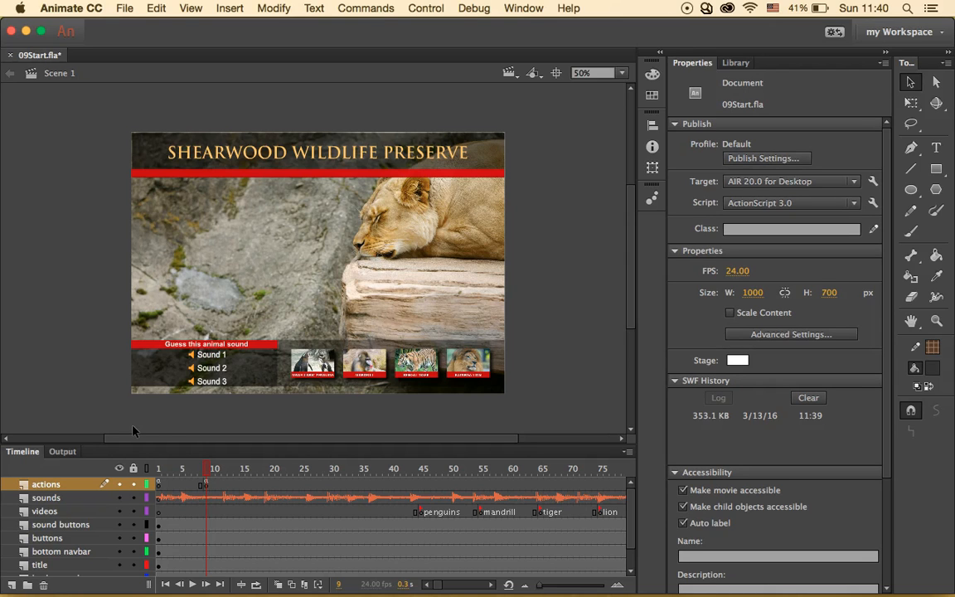
click(182, 472)
- Insert three frames at frame 5 with Insert > Timeline > Frame
click(231, 7)
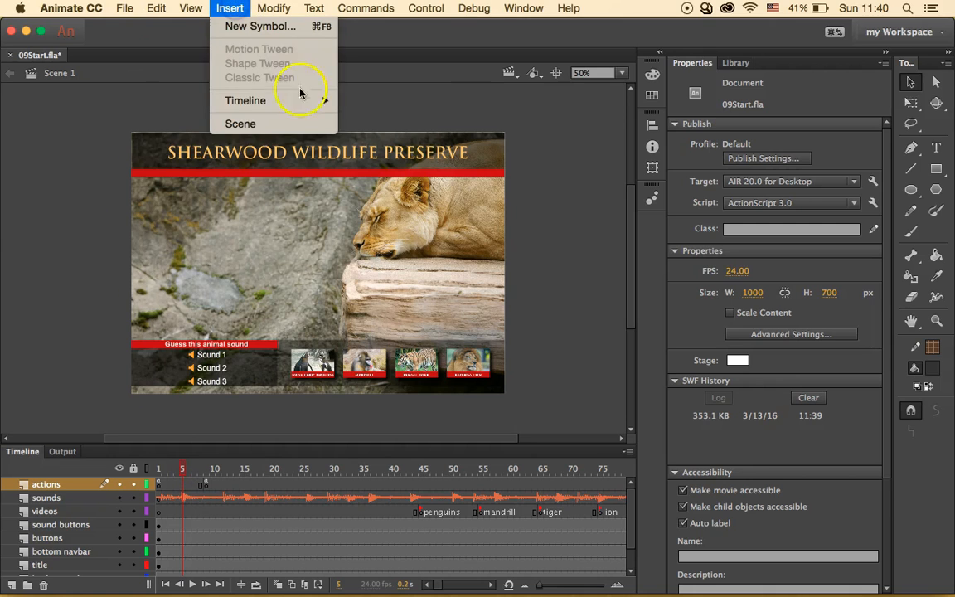
mouse_move(324, 100)
click(367, 138)
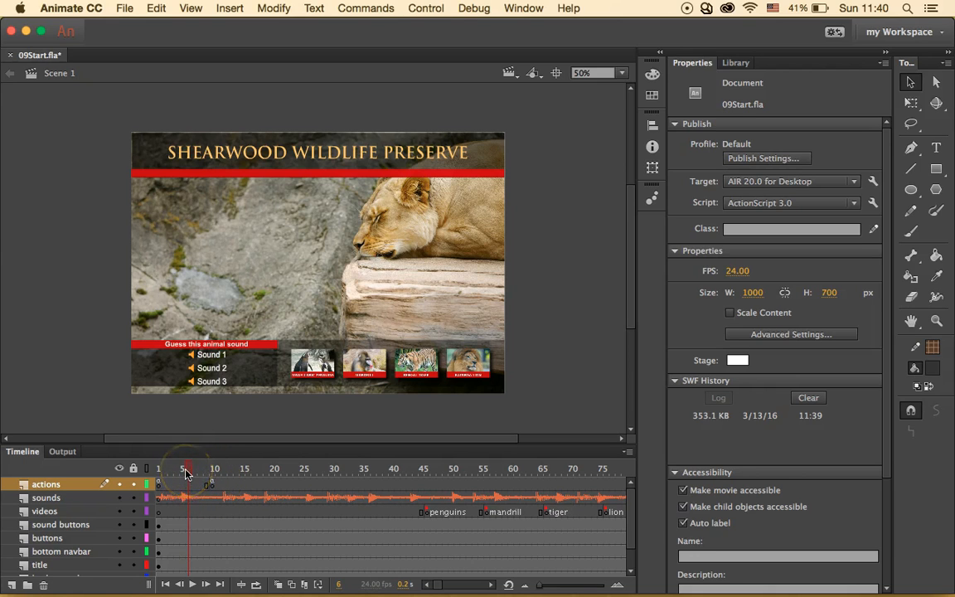
click(230, 9)
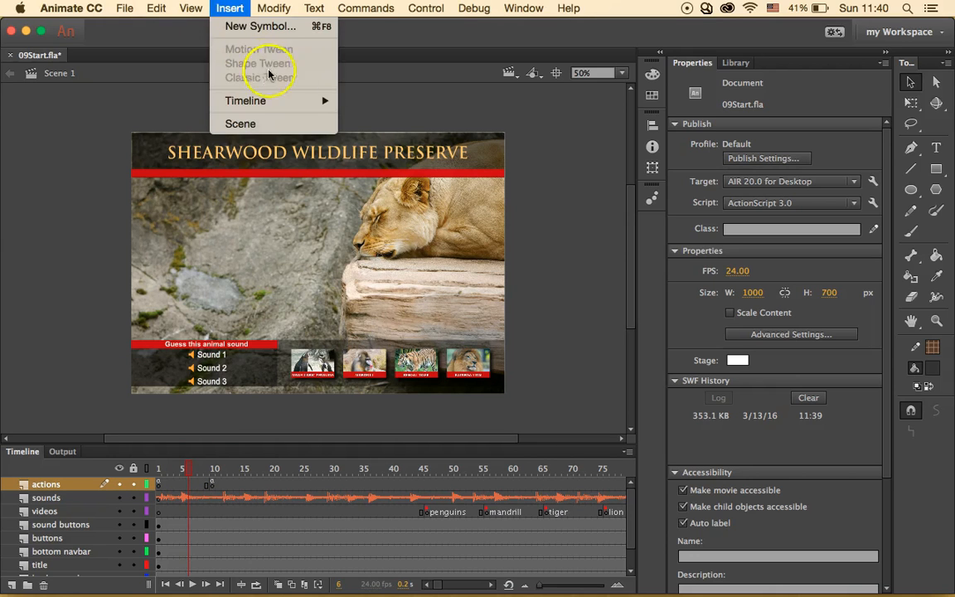
mouse_move(320, 101)
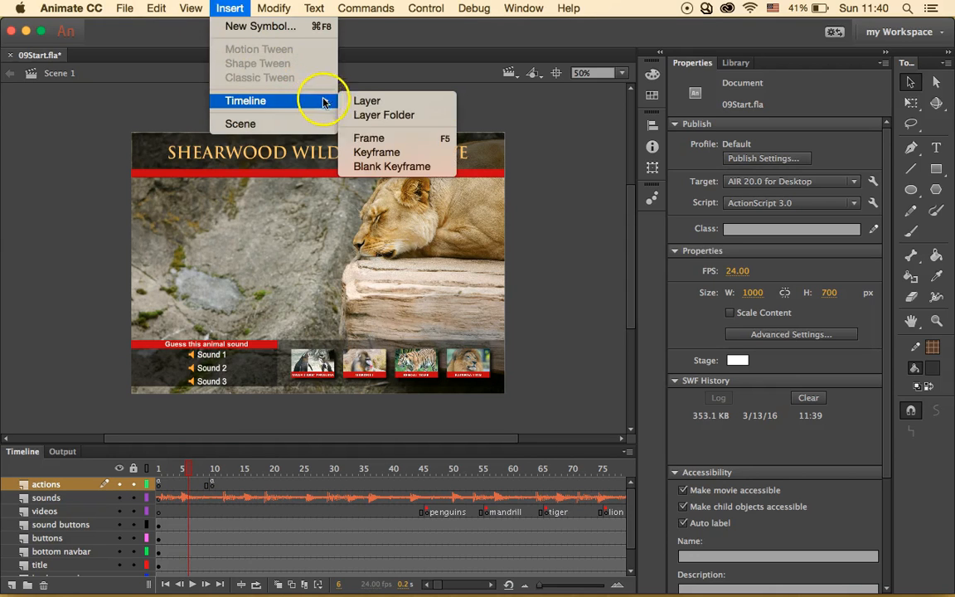
click(370, 138)
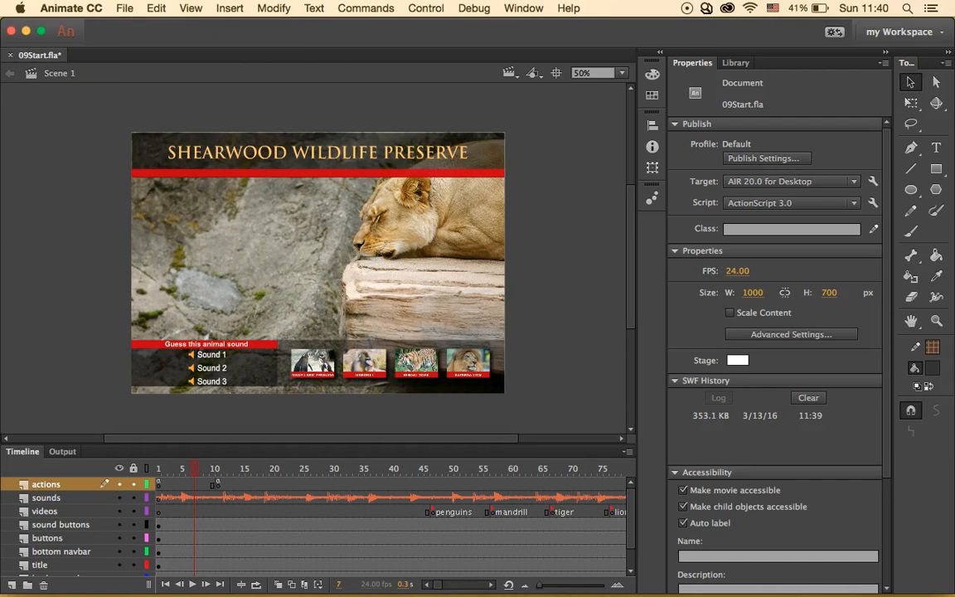
click(191, 8)
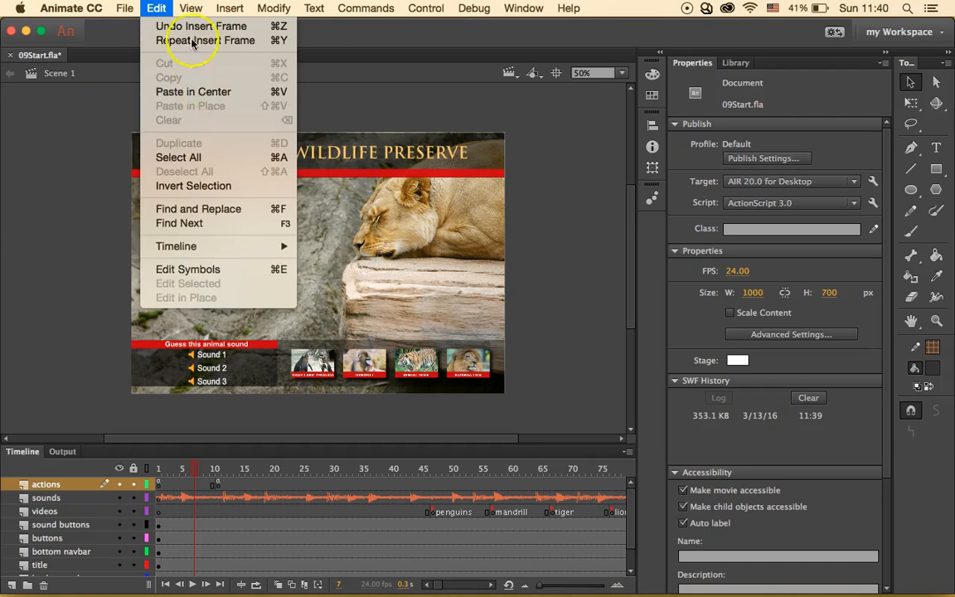
mouse_move(236, 9)
mouse_move(319, 101)
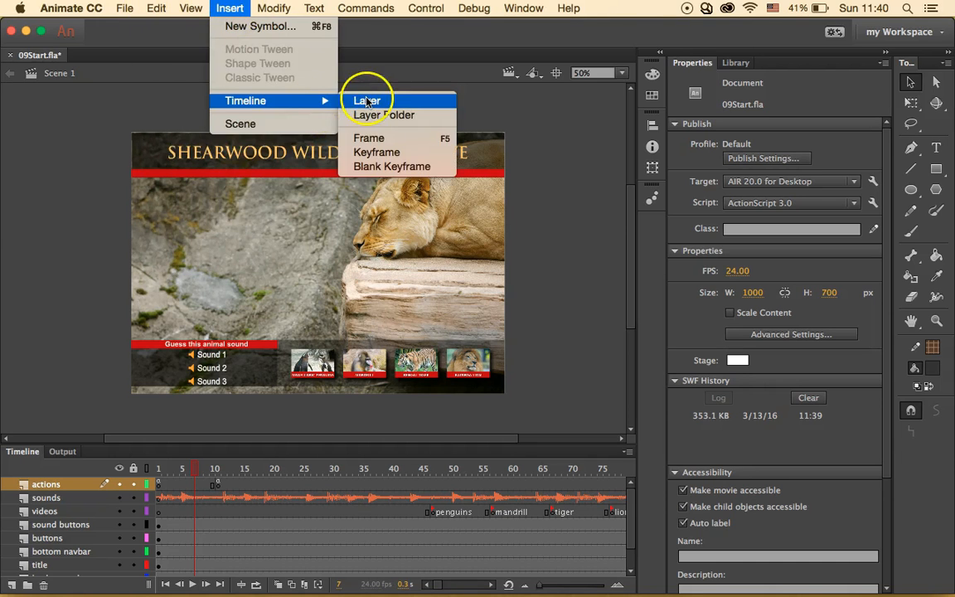
click(379, 143)
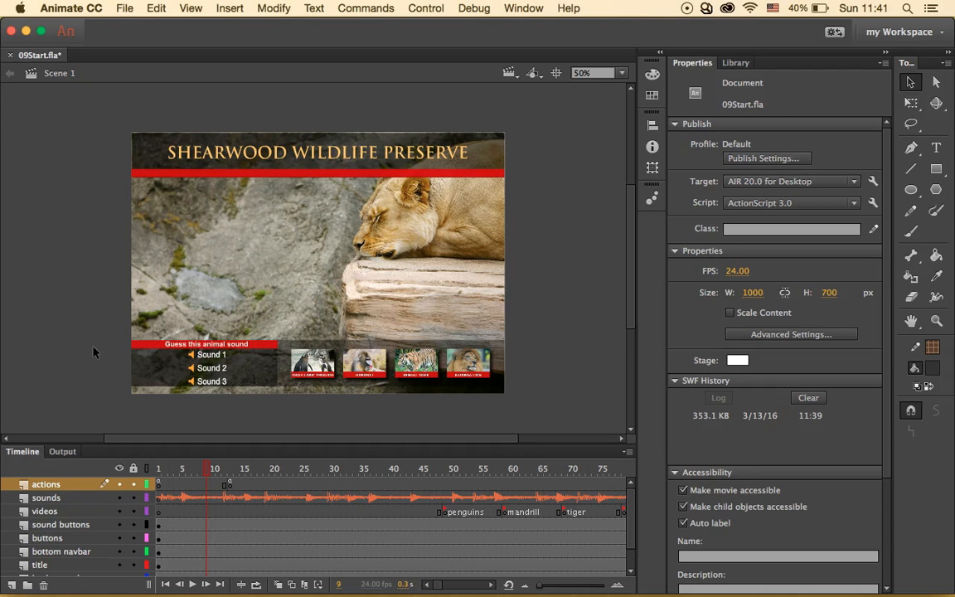
- Add more frames with F5, removing one with Shift+F5, so the actions keyframe sits near frame 51
key(F5)
key(F5)
key(F5)
key(F5)
key(F5)
key(F5)
key(F5)
key(F5)
key(F5)
key(F5)
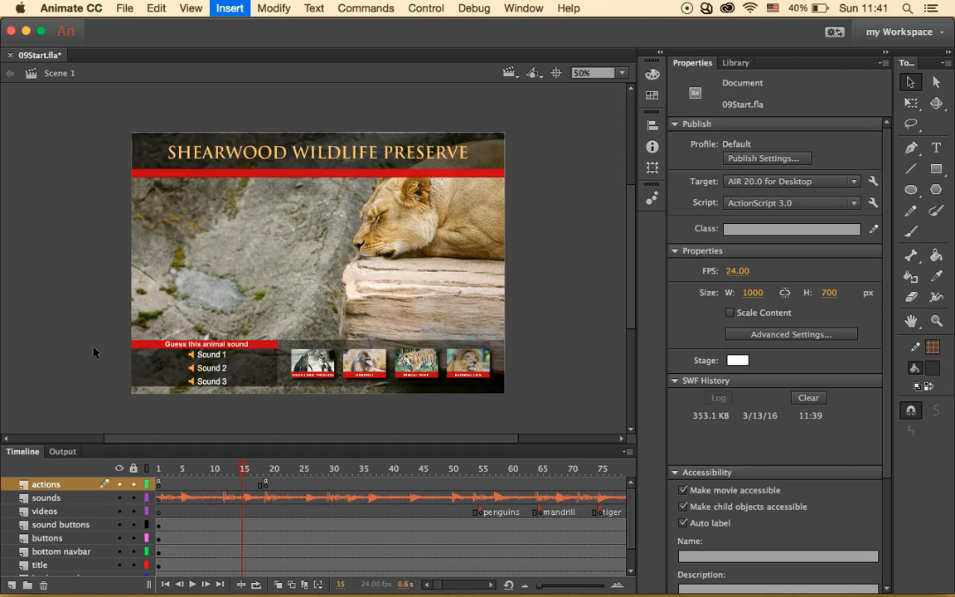
key(F5)
key(F5)
key(F5)
key(F5)
key(F5)
key(F5)
key(F5)
key(F5)
key(F5)
key(F5)
key(F5)
key(F5)
key(F5)
key(F5)
key(F5)
key(F5)
key(F5)
key(F5)
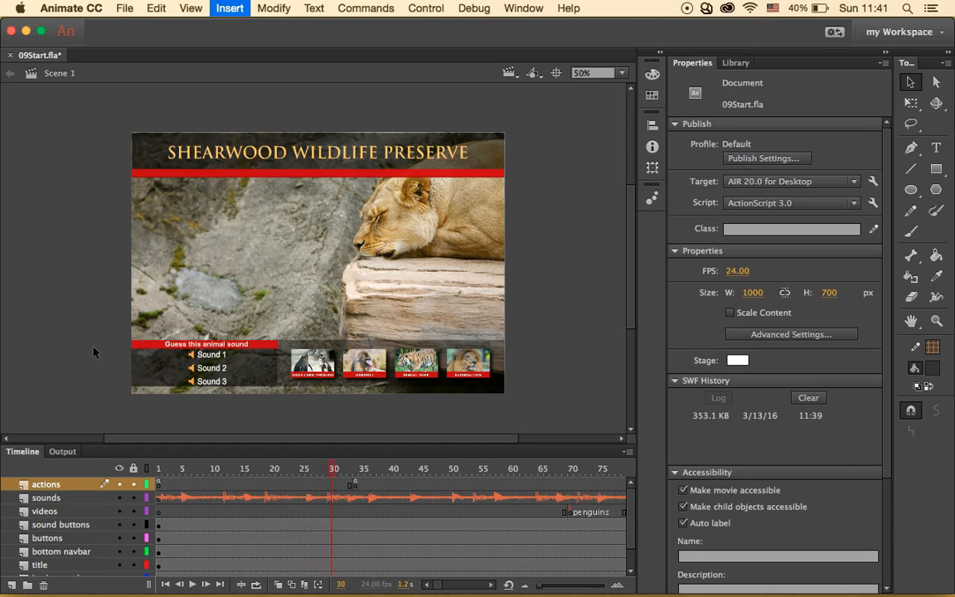
key(F5)
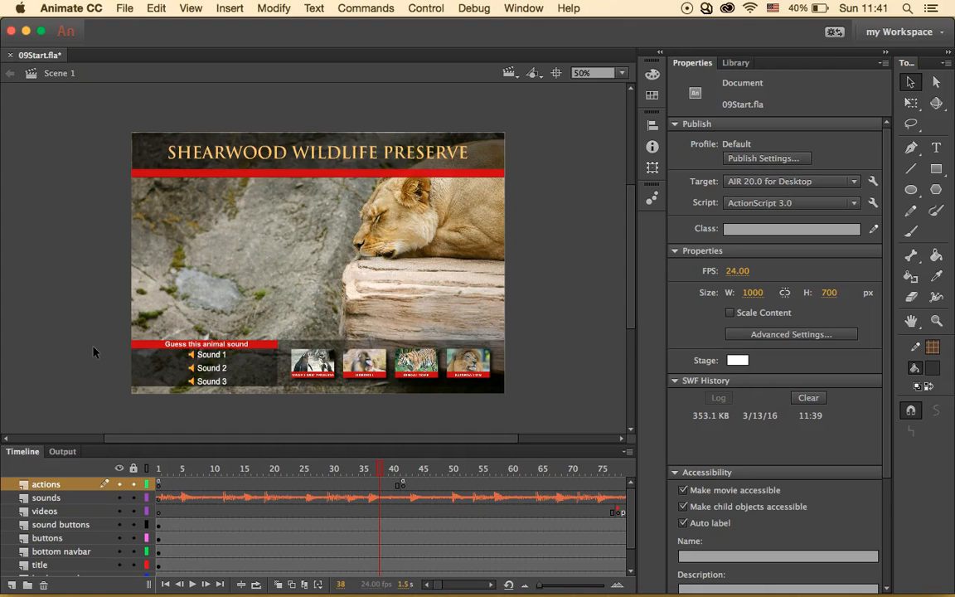
key(F5)
key(F5)
key(F5)
key(F5)
key(F5)
key(F5)
key(F5)
key(F5)
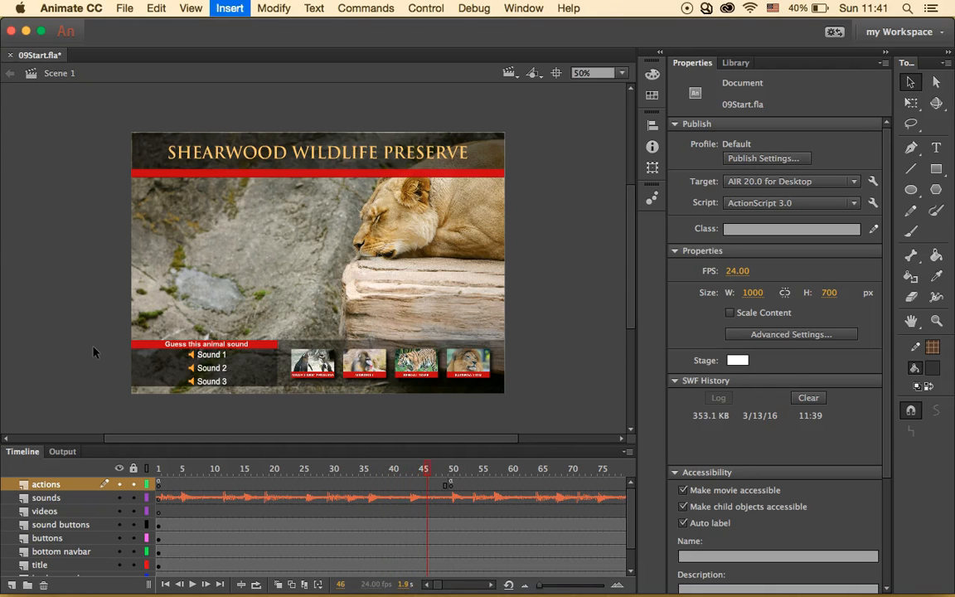
key(F5)
key(F5)
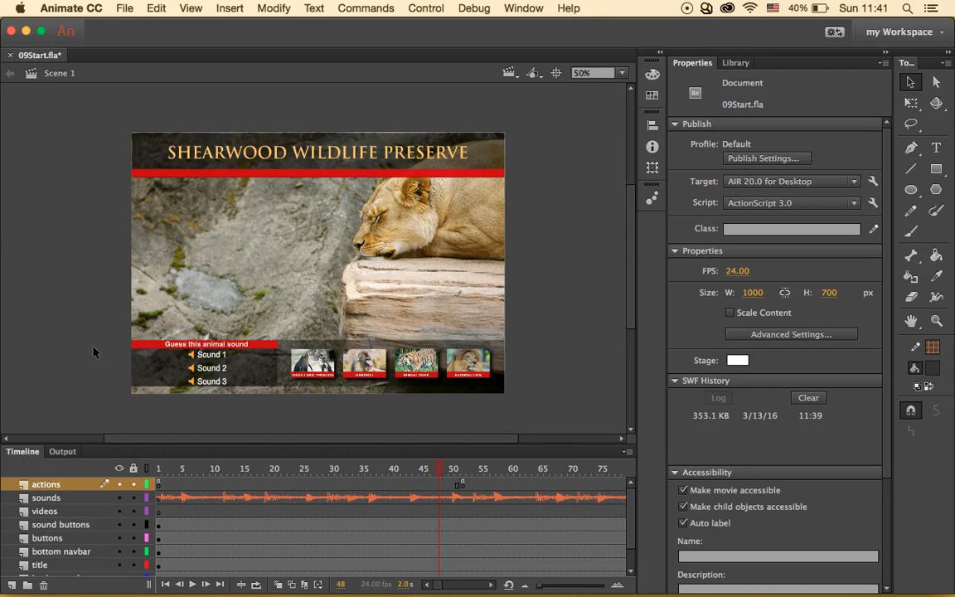
key(shift+F5)
- Check the actions keyframe at frame 51 and scrub the playhead back toward frame 1
click(457, 486)
click(415, 485)
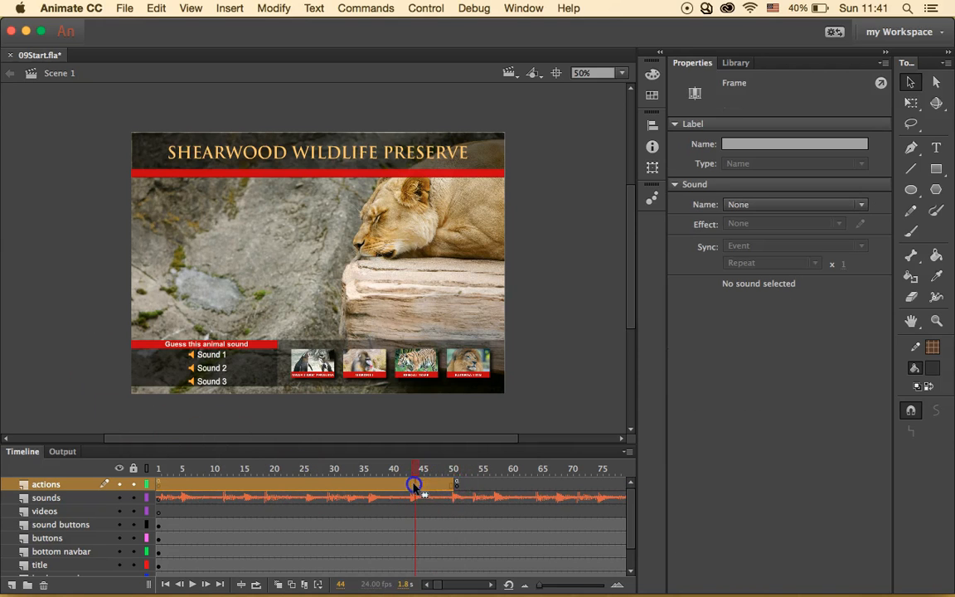
click(455, 486)
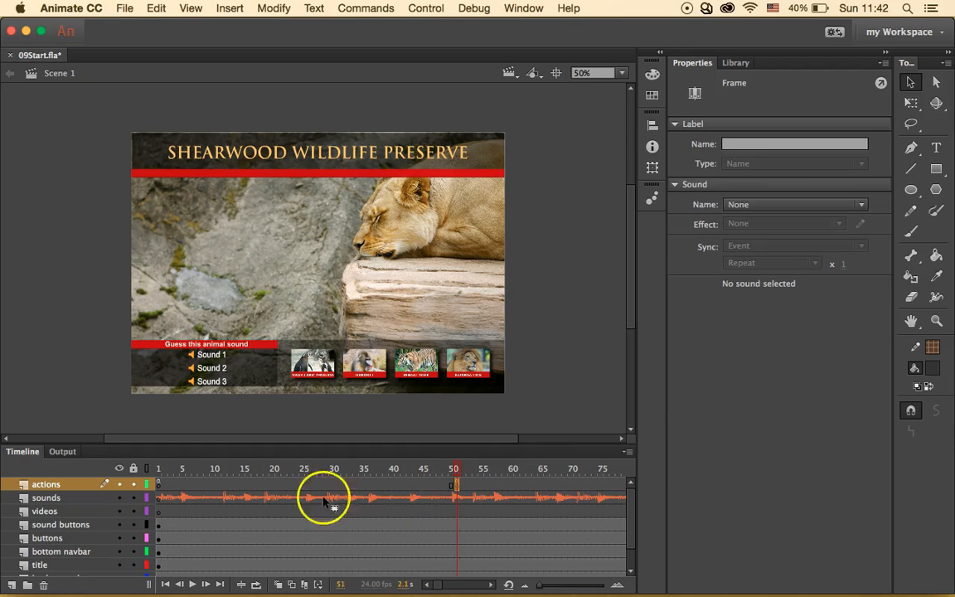
drag(454, 468, 158, 470)
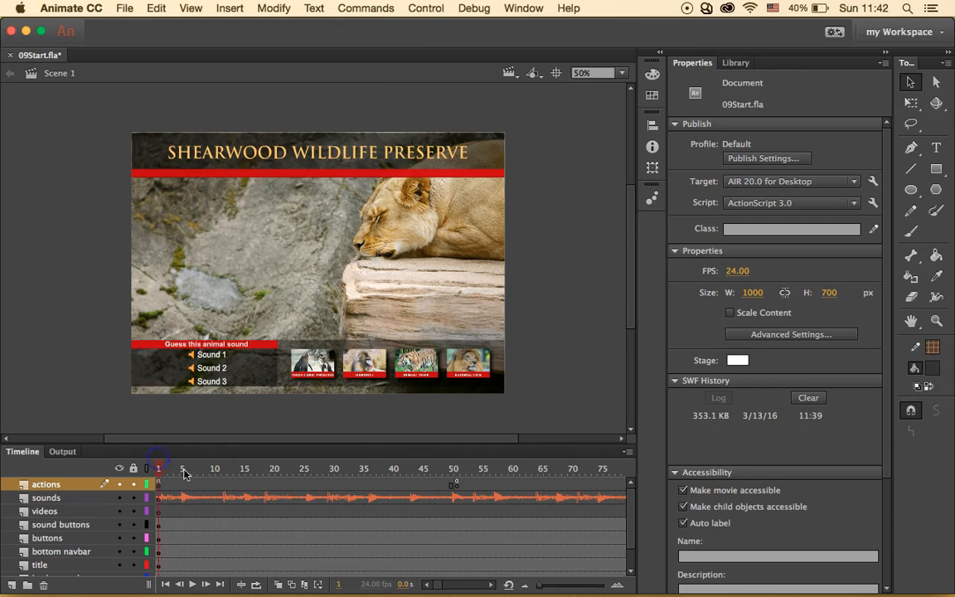
- Test-run the movie, exporting 09Start.swf at 490188 bytes, then close the preview and return to the timeline
click(426, 8)
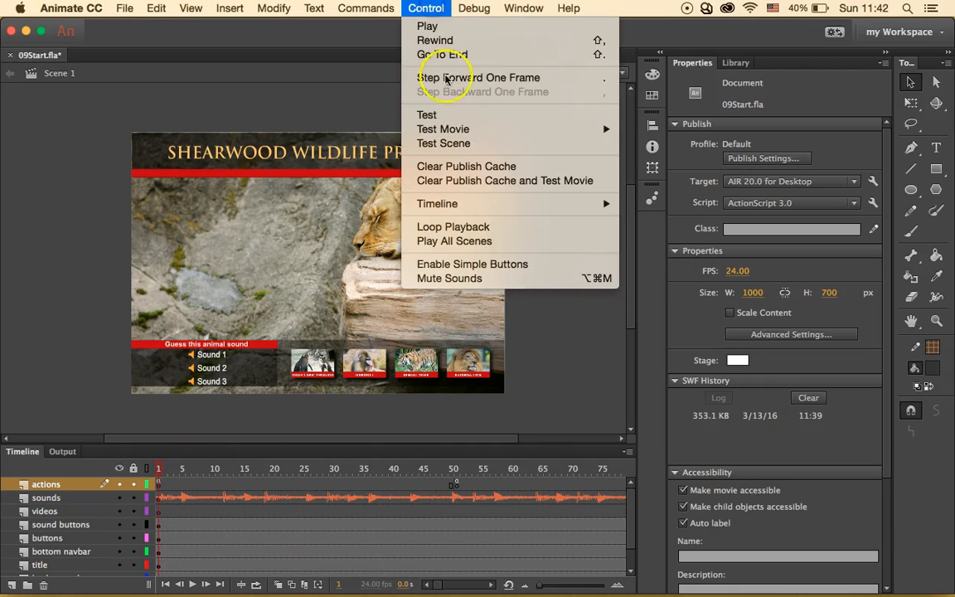
click(468, 121)
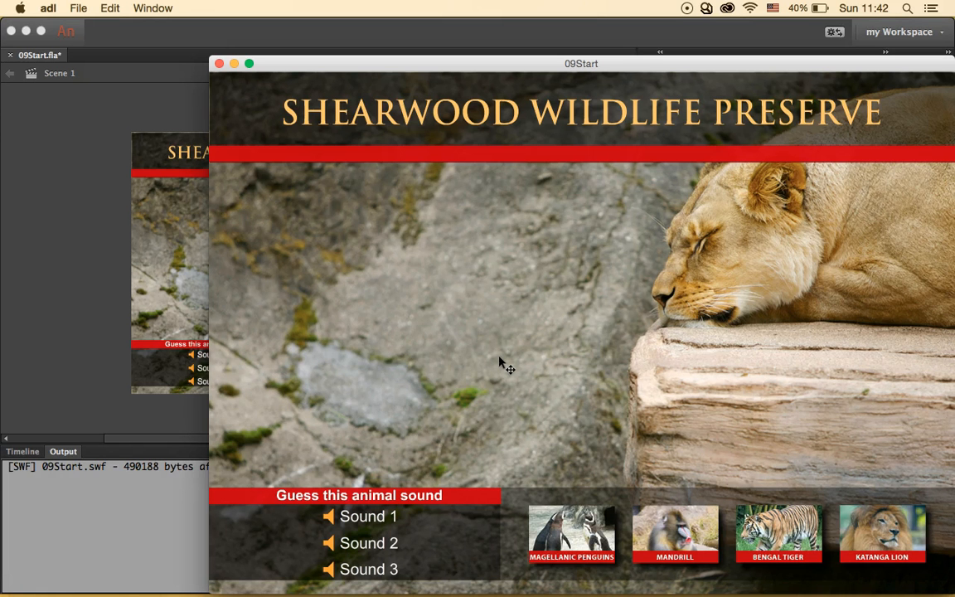
click(304, 143)
click(219, 63)
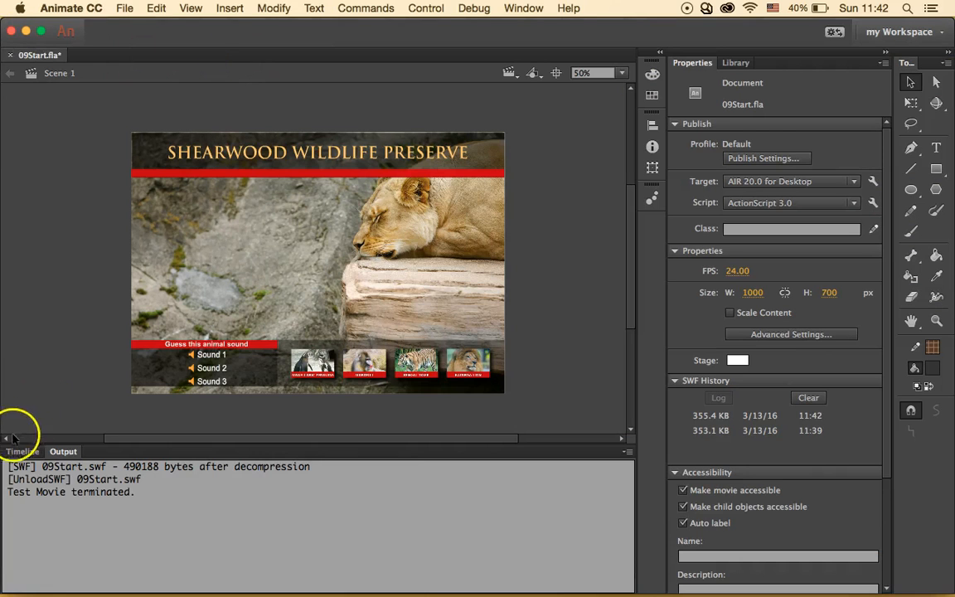
click(22, 451)
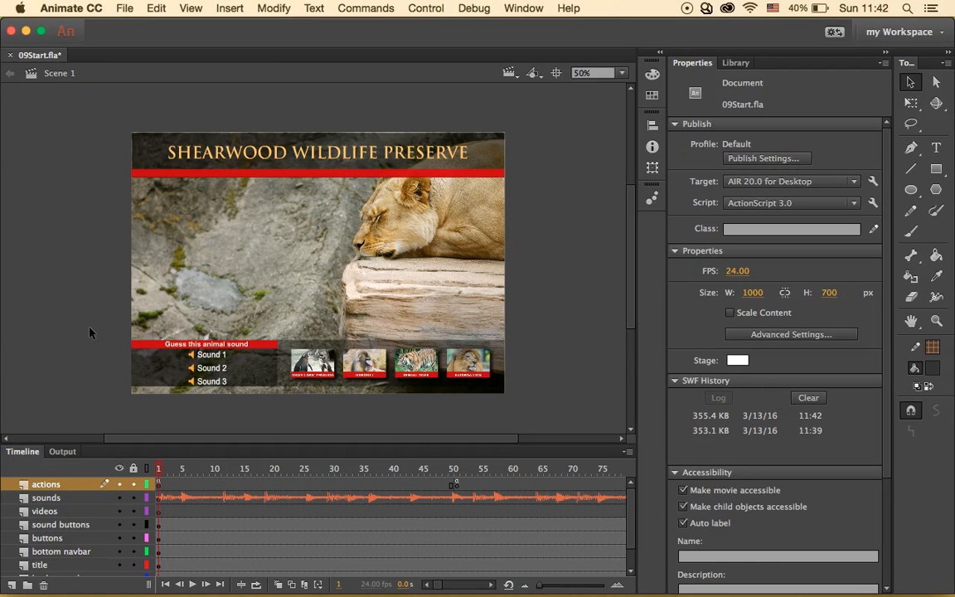
- Select Africanbeat.mp3 on frame 1 of the sounds layer and open its Edit Envelope dialog
click(182, 498)
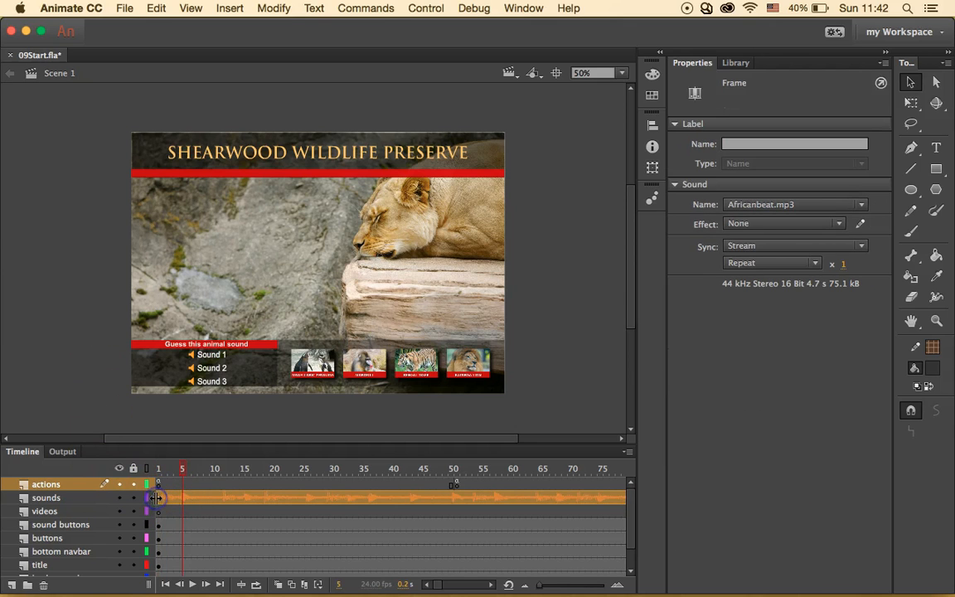
click(158, 498)
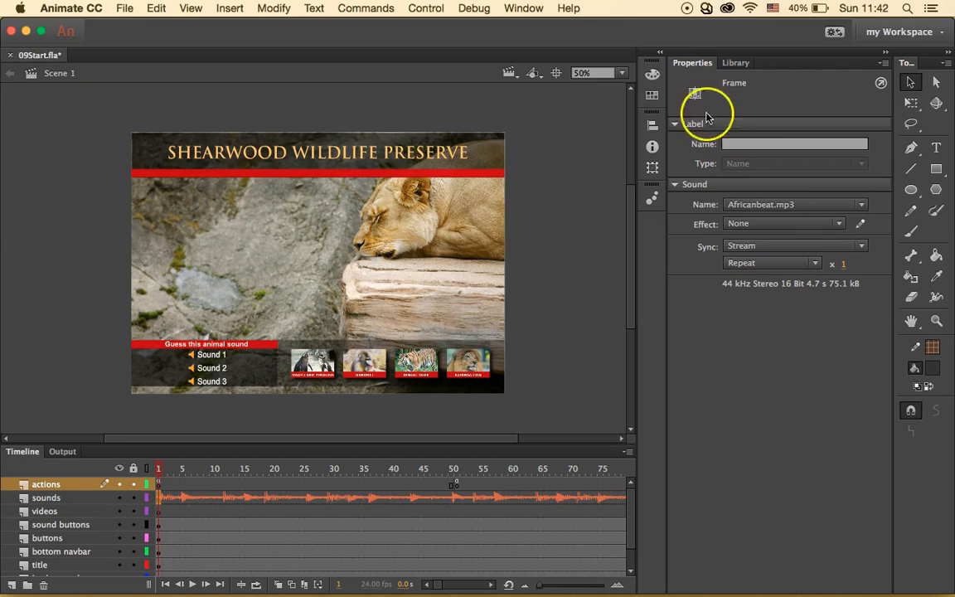
click(862, 226)
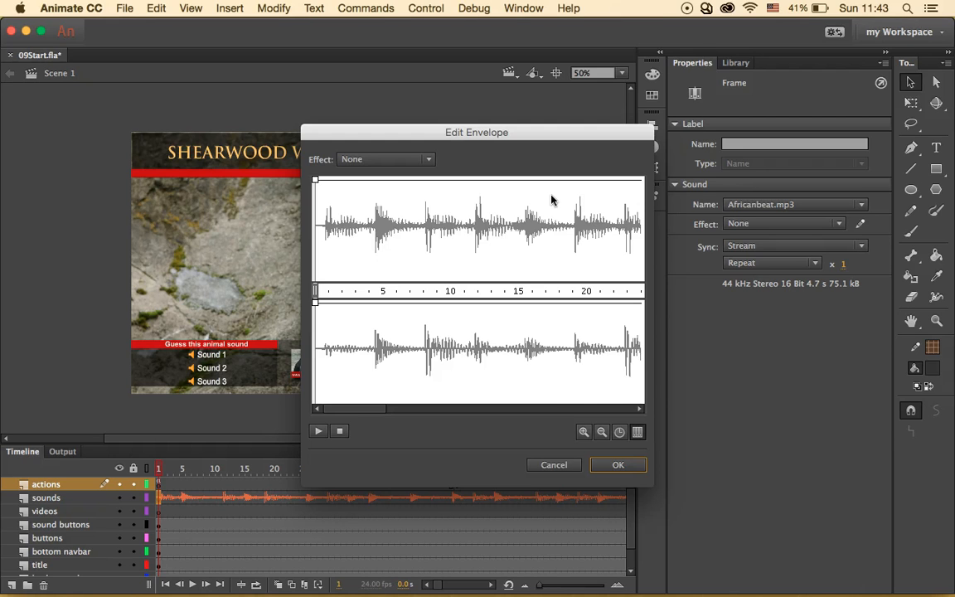
- Zoom the Africanbeat.mp3 waveform out to find its end, and show the scale in frames
click(601, 433)
click(601, 433)
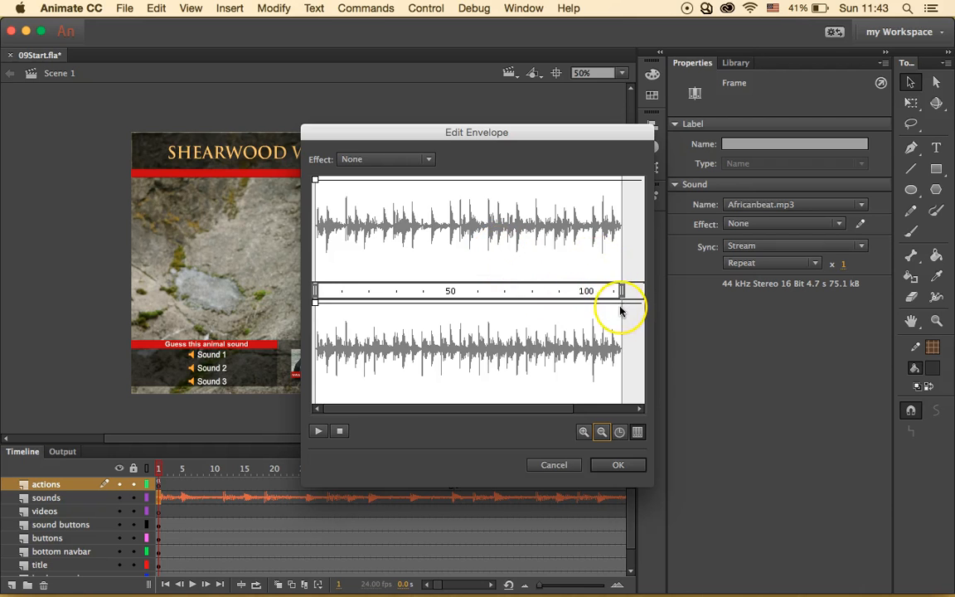
scroll(620, 310, right, 5)
scroll(620, 310, left, 5)
click(602, 431)
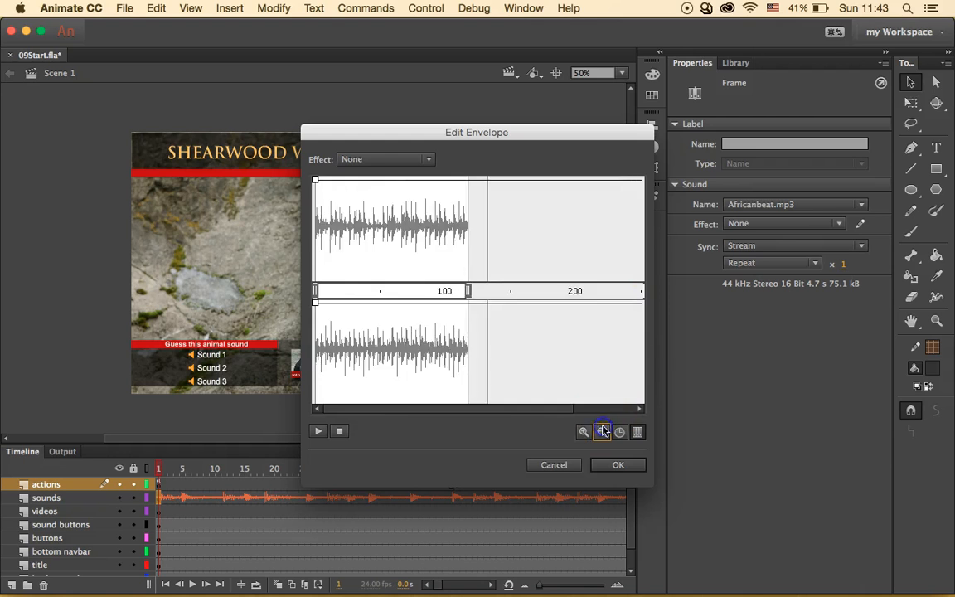
click(602, 431)
click(584, 431)
click(584, 431)
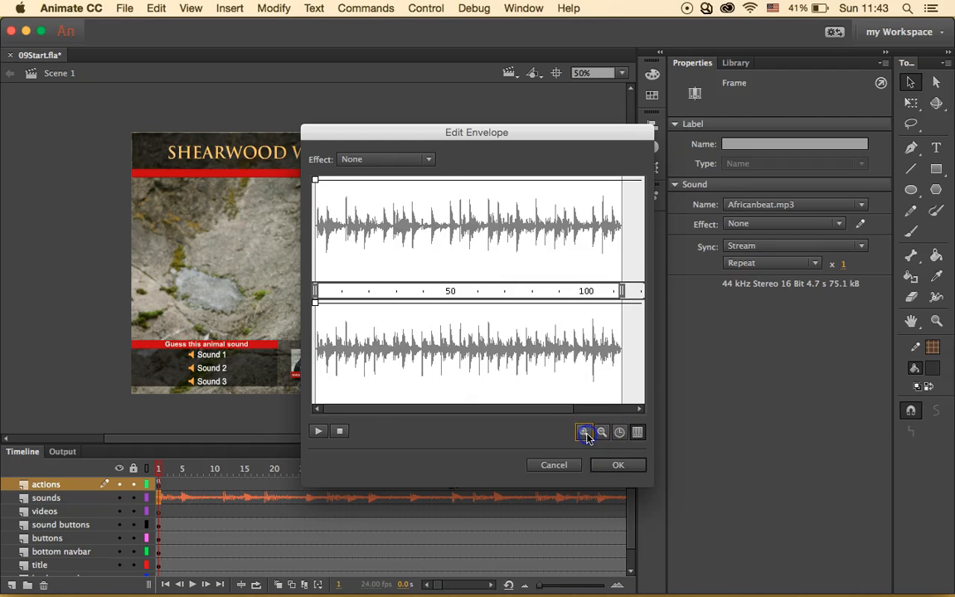
click(619, 431)
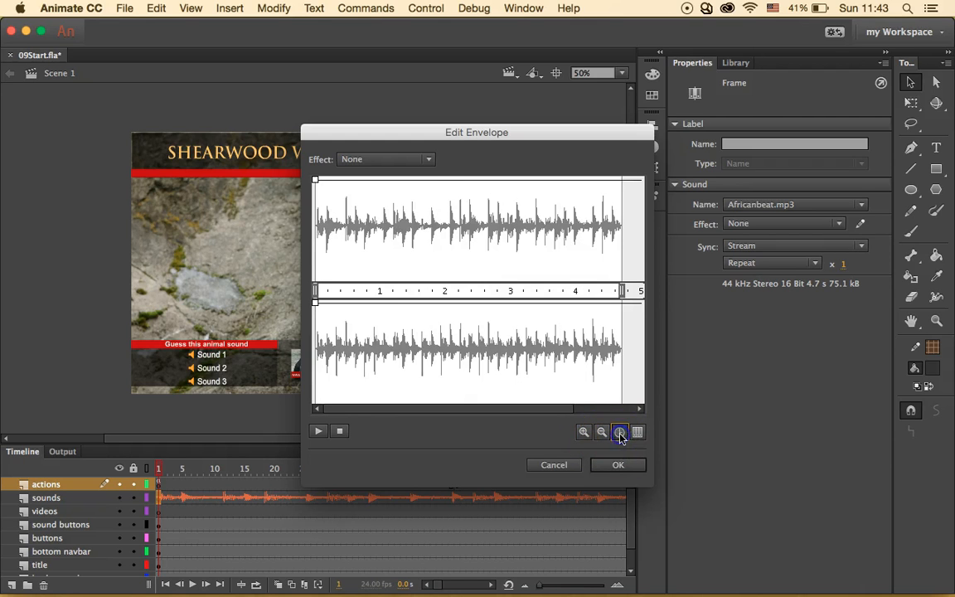
click(602, 432)
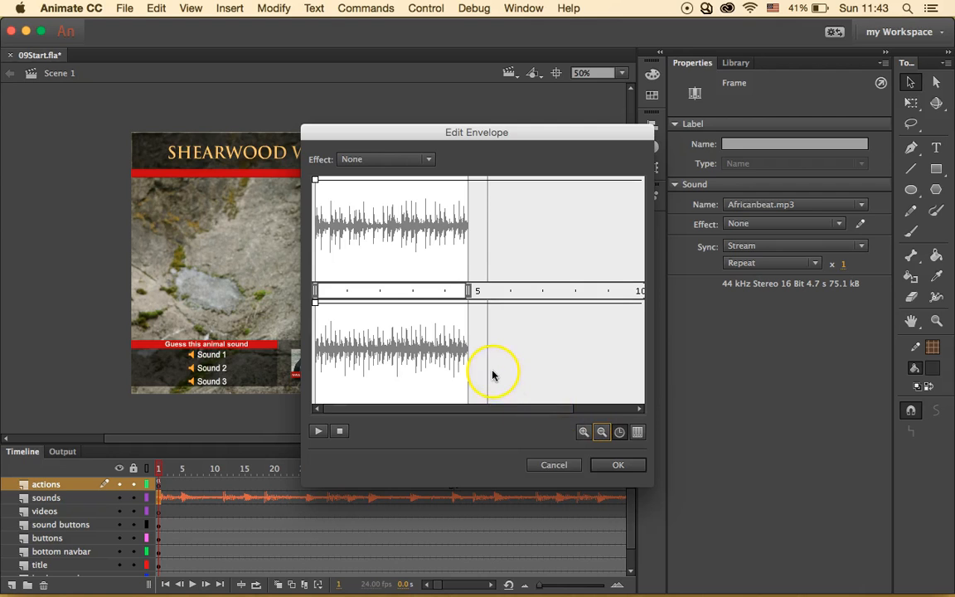
click(584, 431)
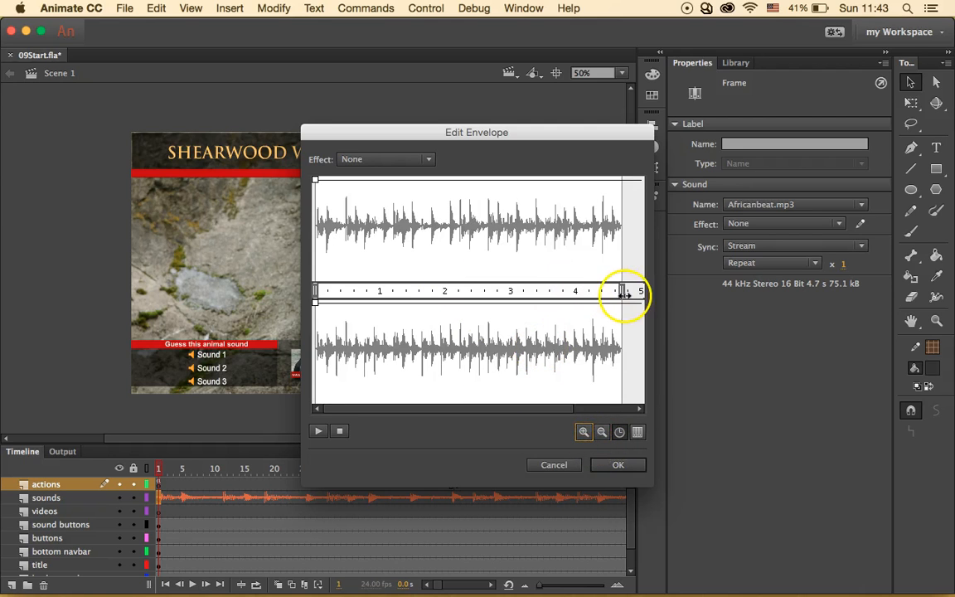
click(638, 431)
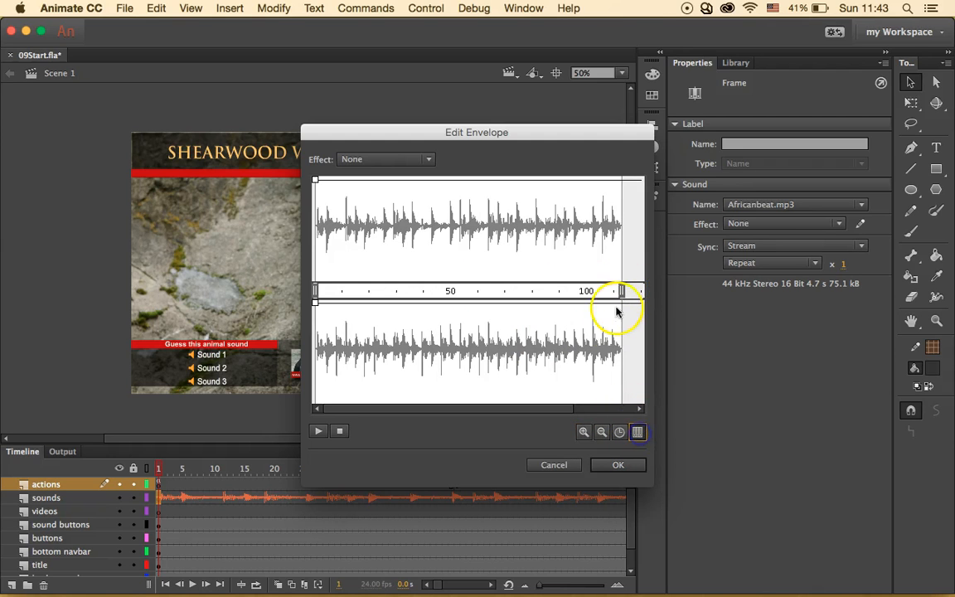
- Move the sound's end point back to about frame 45 and accept the trim
drag(618, 290, 451, 288)
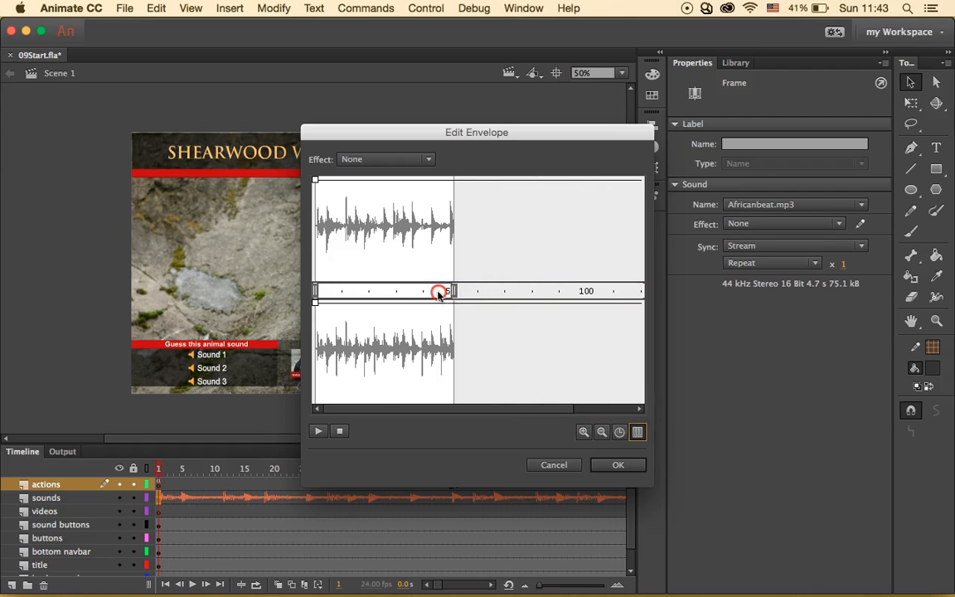
click(603, 432)
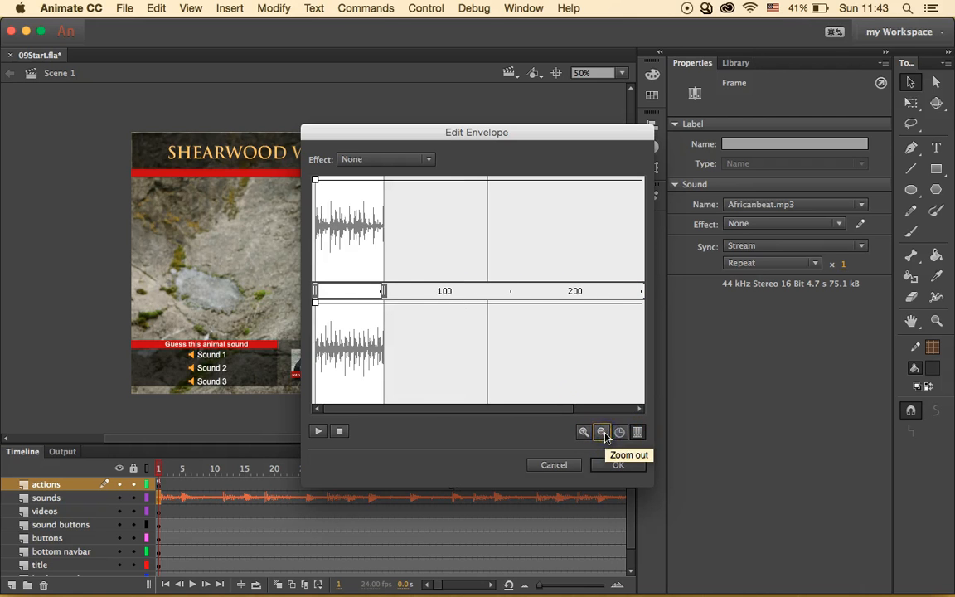
click(583, 432)
click(583, 432)
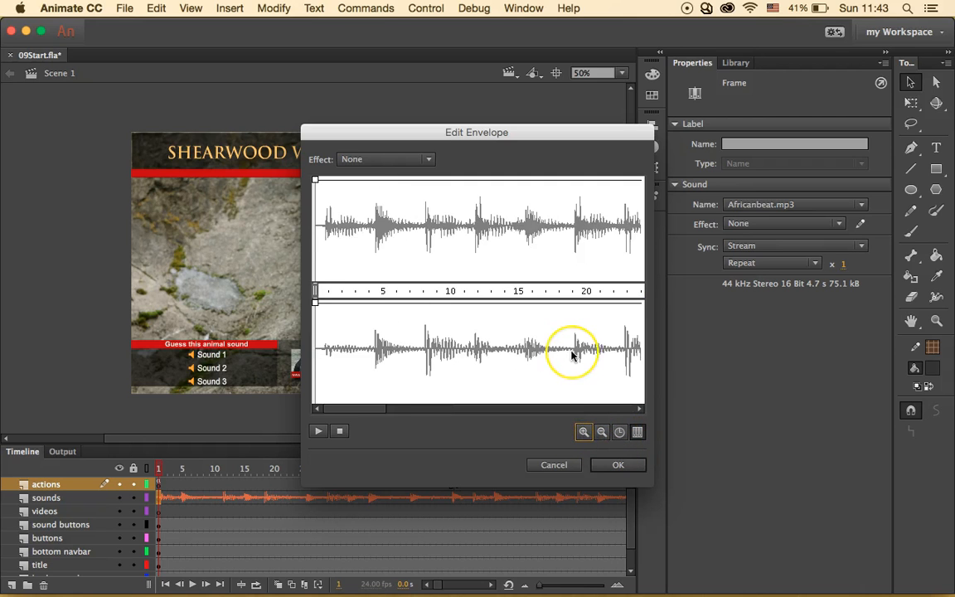
scroll(572, 357, right, 10)
scroll(572, 356, right, 3)
drag(564, 290, 485, 292)
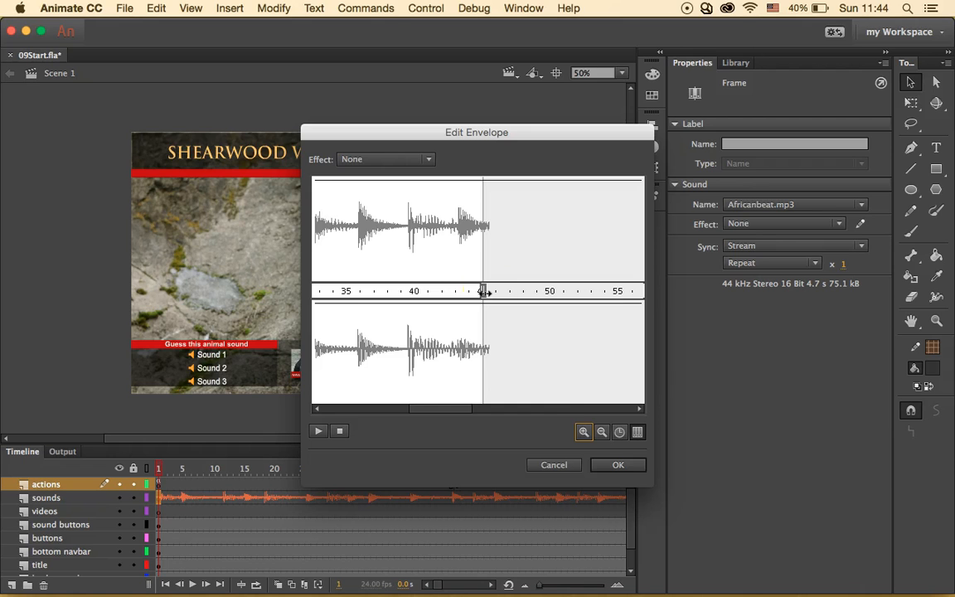
click(617, 464)
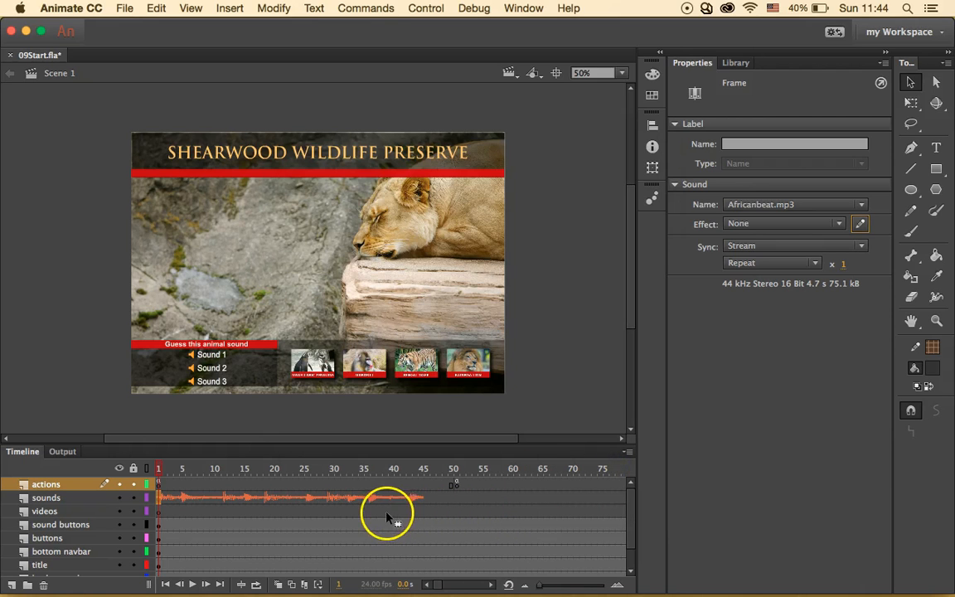
- Reopen Edit Envelope for Africanbeat.mp3 with the pencil button in Properties
mouse_move(399, 515)
mouse_down()
mouse_move(412, 501)
mouse_move(431, 506)
mouse_up()
click(860, 223)
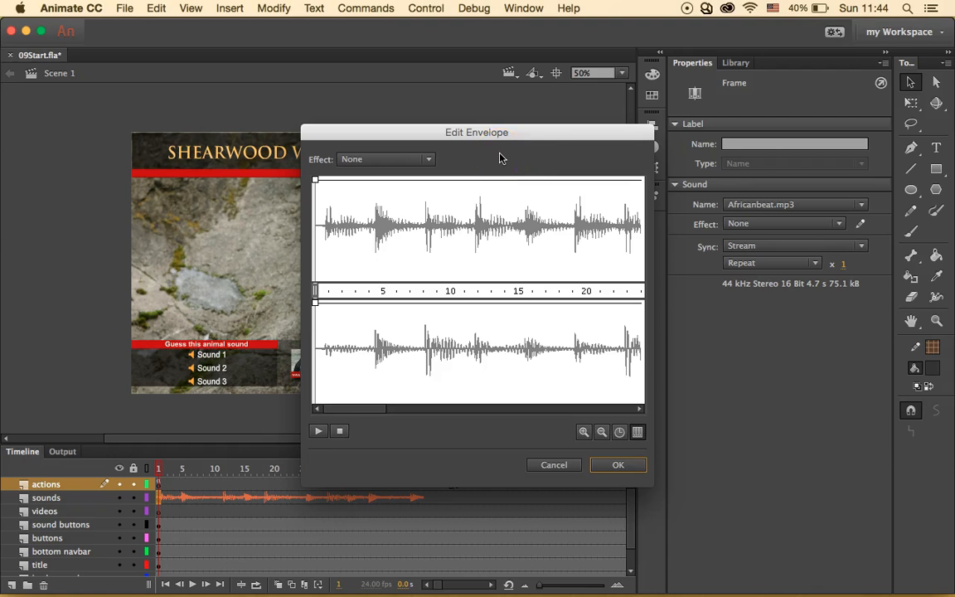
click(583, 432)
click(583, 431)
scroll(568, 310, right, 10)
click(602, 432)
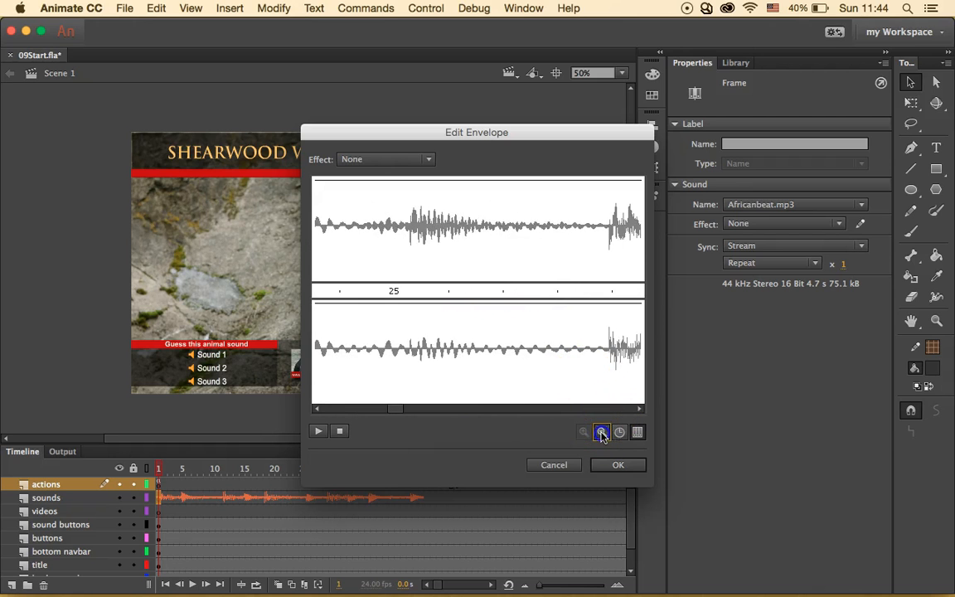
scroll(554, 316, right, 15)
scroll(555, 316, left, 3)
scroll(554, 316, left, 8)
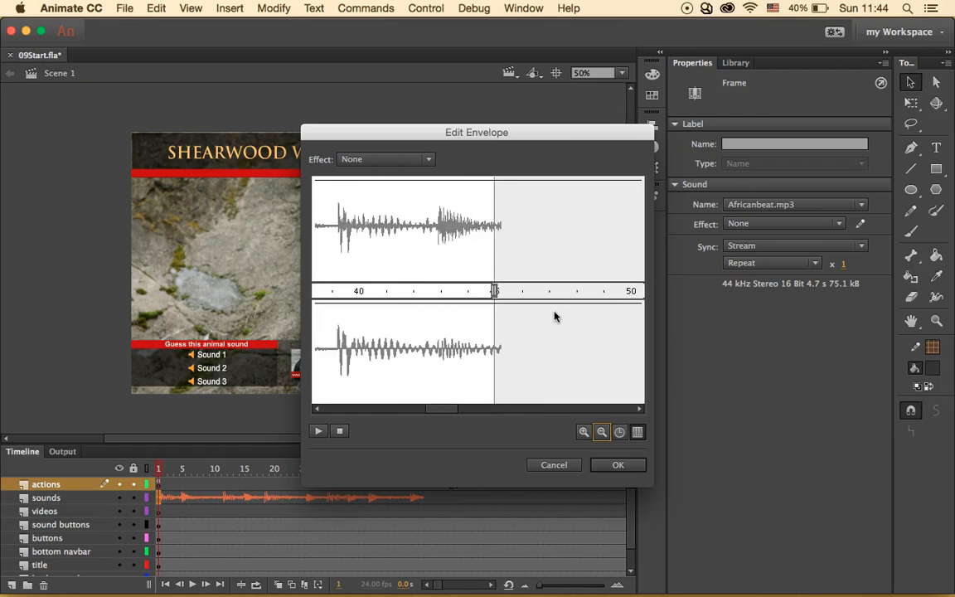
scroll(554, 316, left, 3)
click(550, 271)
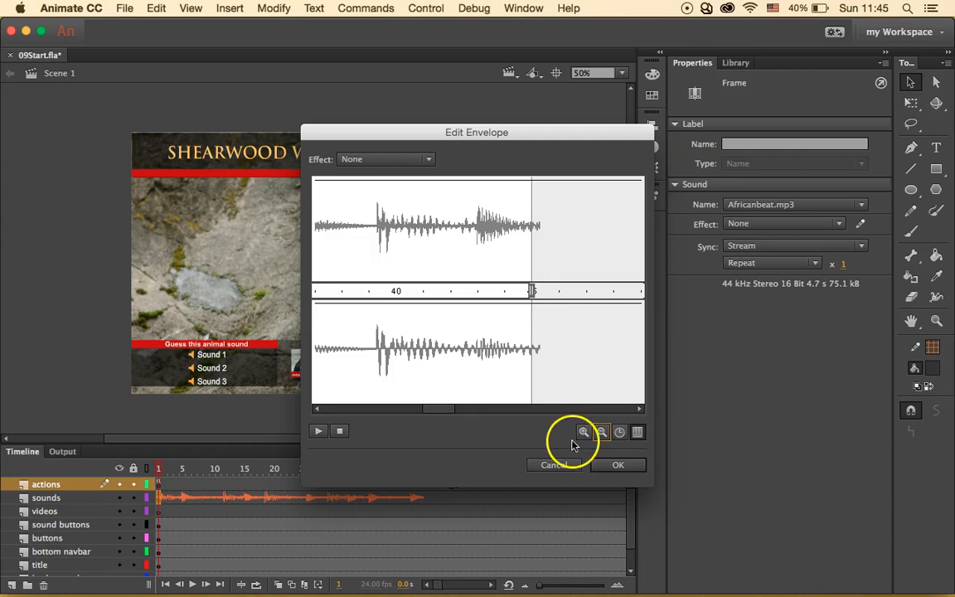
click(601, 432)
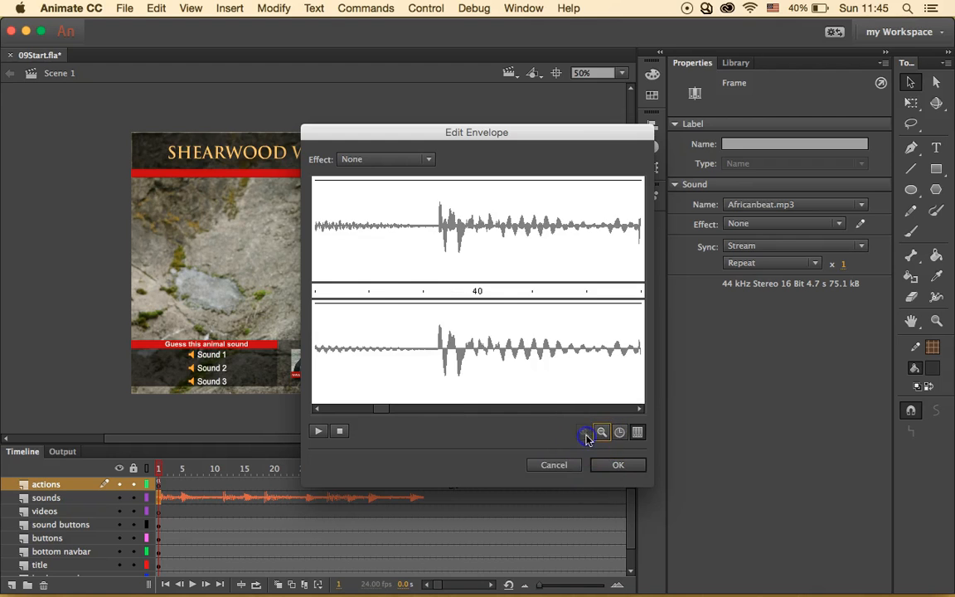
click(601, 433)
click(601, 433)
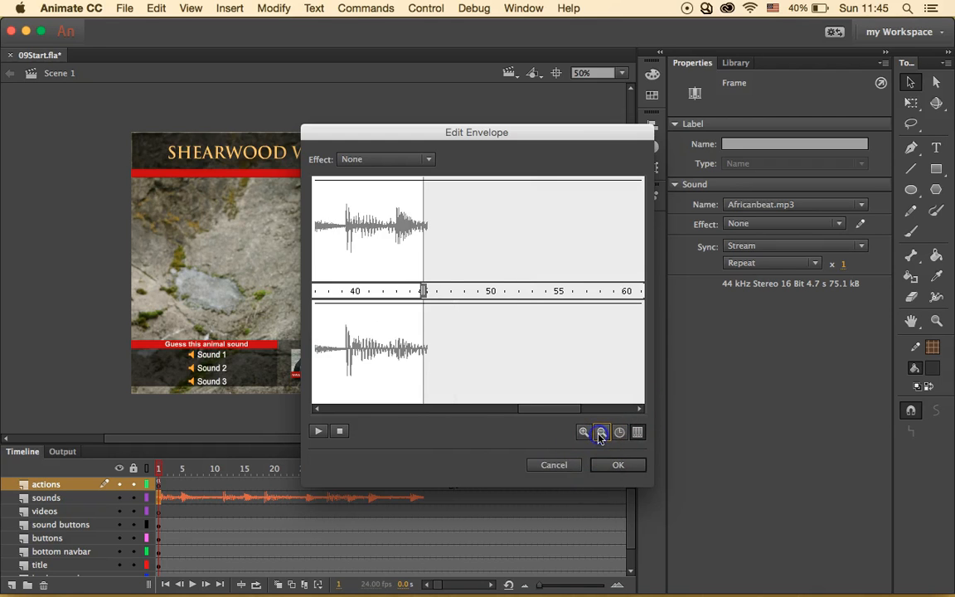
scroll(470, 349, right, 5)
scroll(470, 349, left, 10)
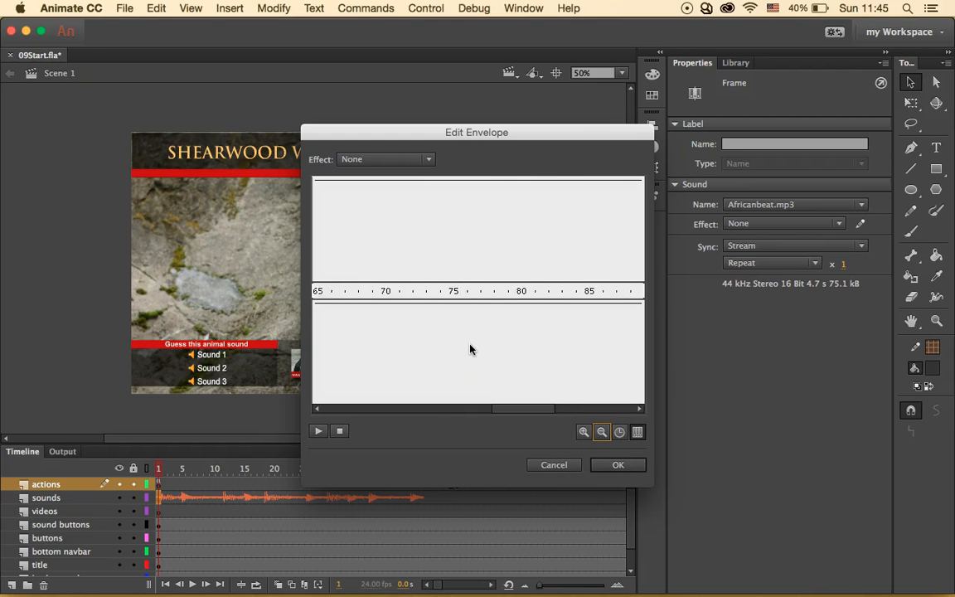
scroll(470, 349, right, 5)
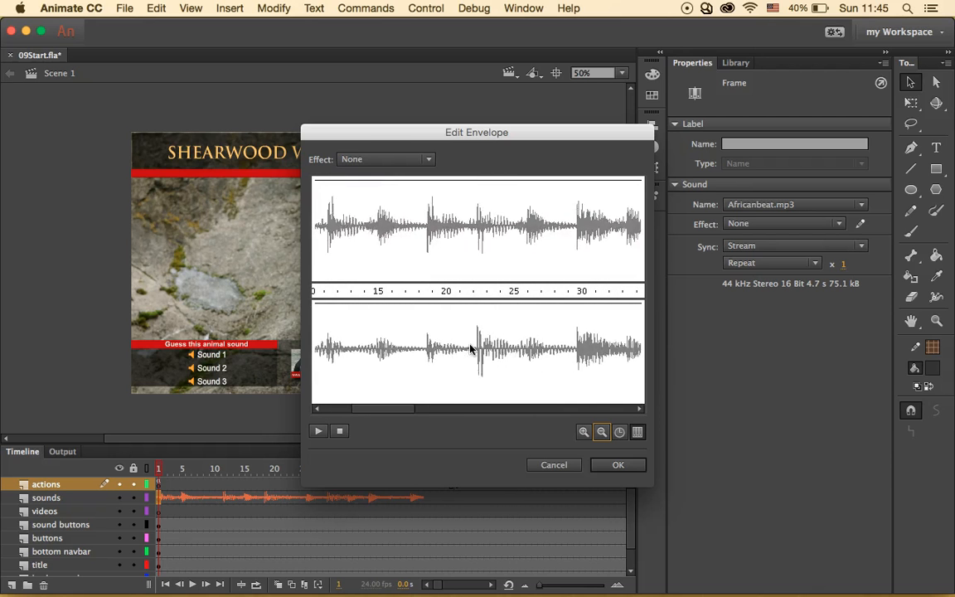
scroll(470, 349, right, 1)
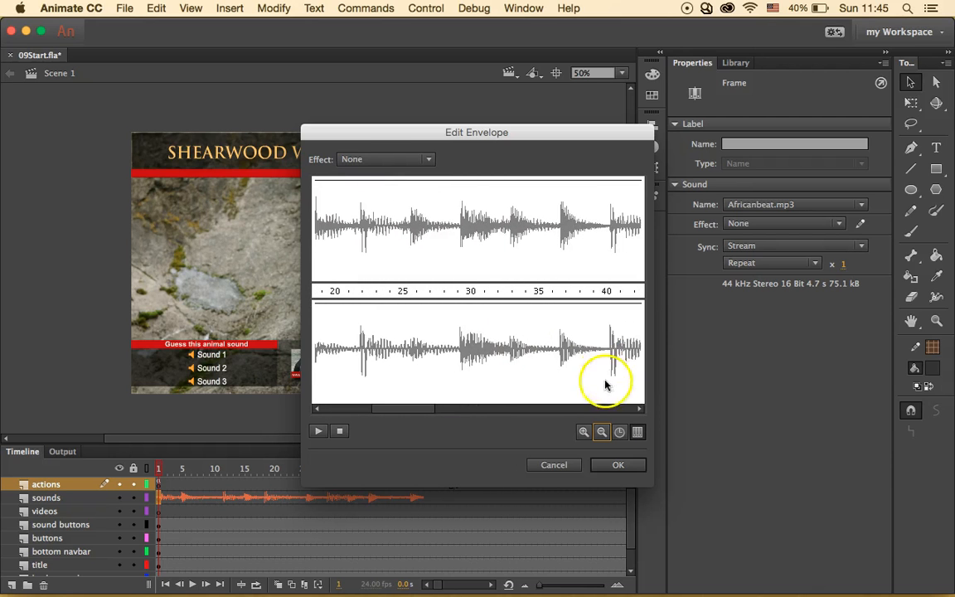
click(601, 432)
scroll(497, 373, right, 3)
scroll(496, 373, left, 3)
scroll(497, 373, left, 2)
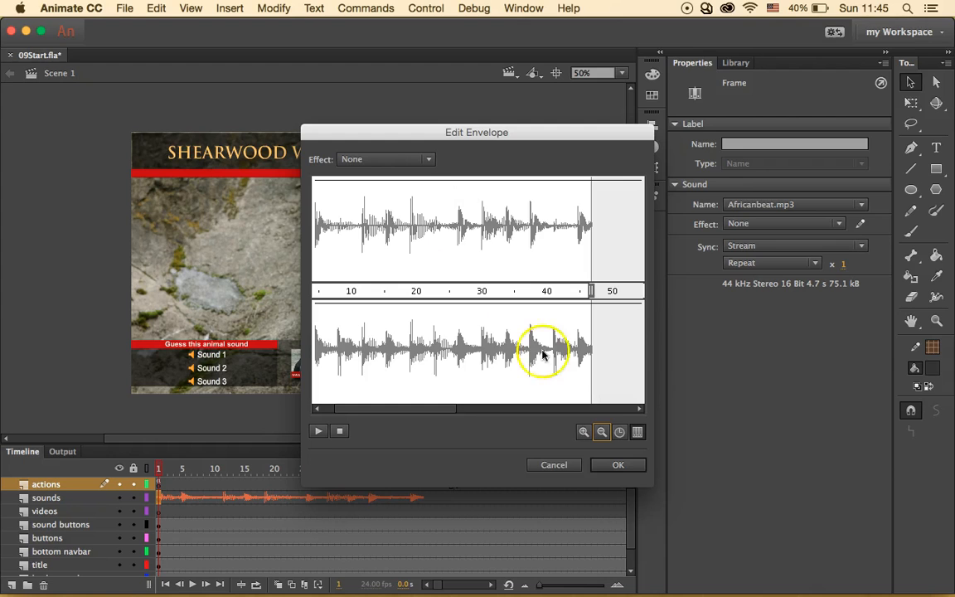
- Add volume points that fade Africanbeat.mp3 to silence at the end, preview it, and apply
click(448, 180)
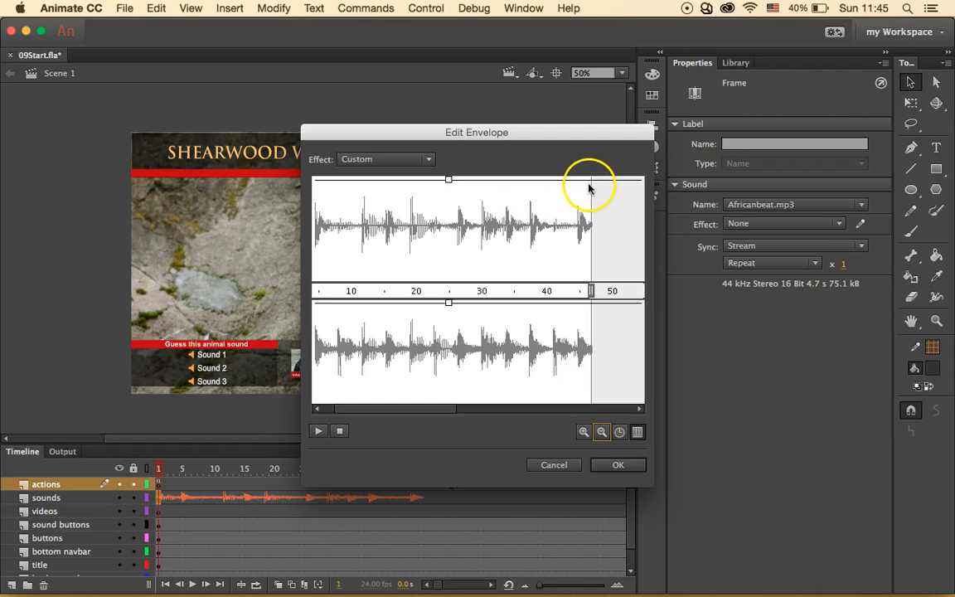
drag(590, 180, 591, 285)
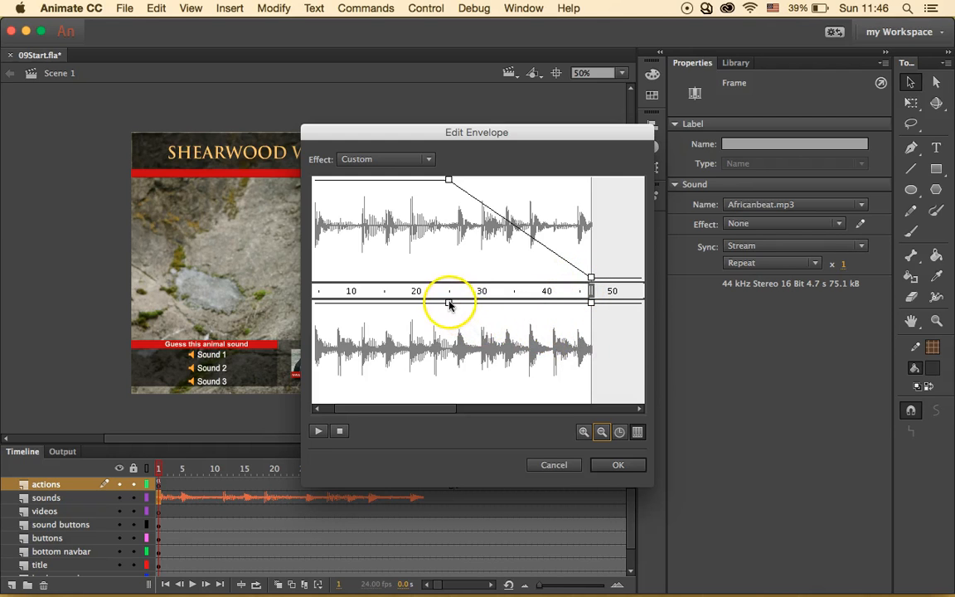
drag(590, 302, 590, 402)
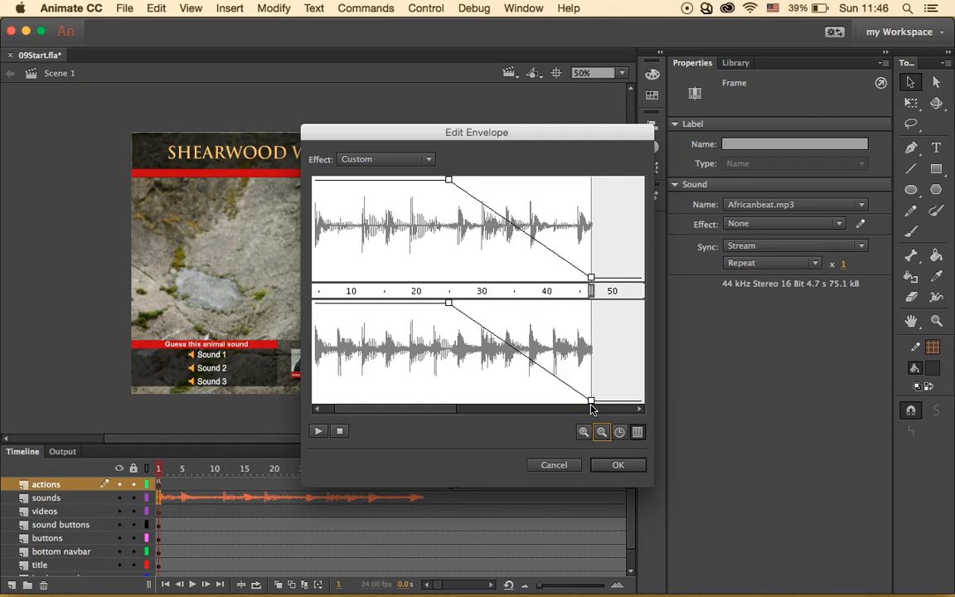
click(318, 433)
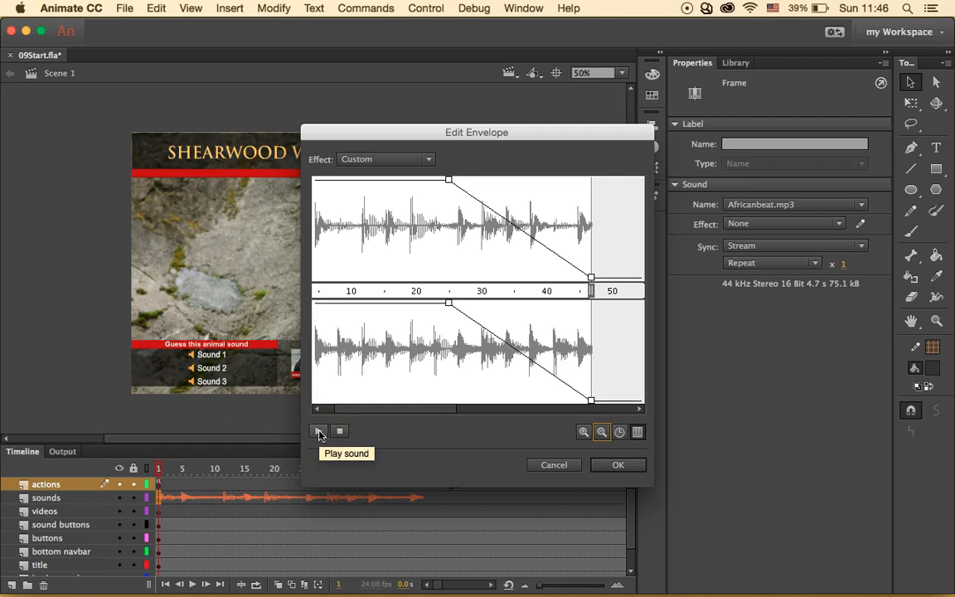
click(319, 433)
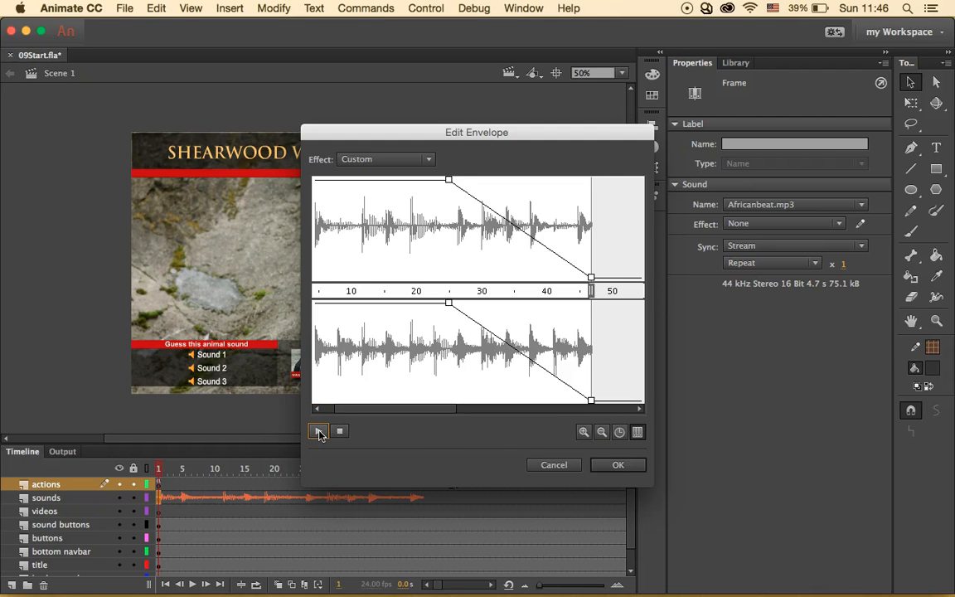
click(617, 469)
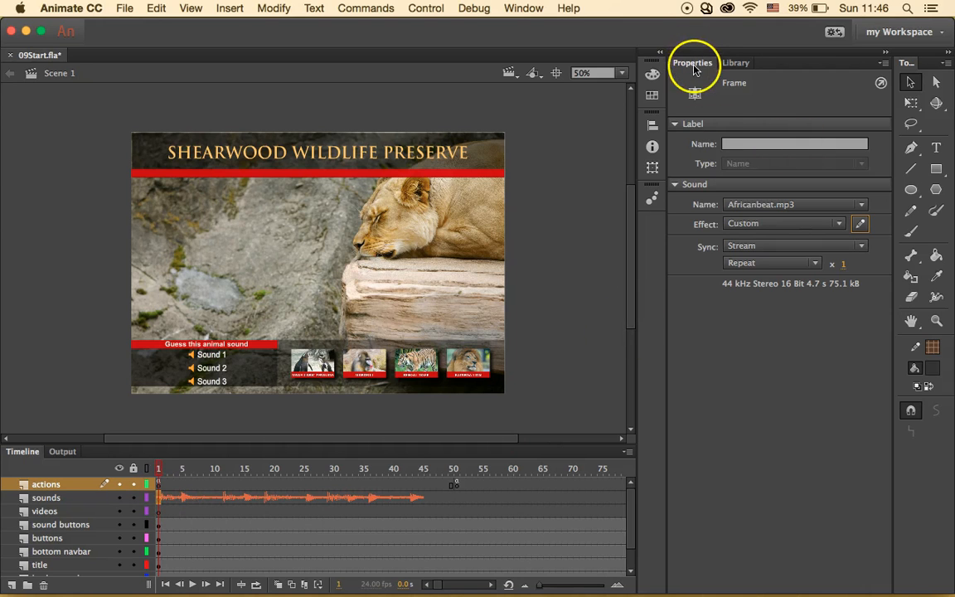
- Set the frame's sound to None, then reassign Africanbeat.mp3 so no effect remains
click(861, 207)
click(750, 220)
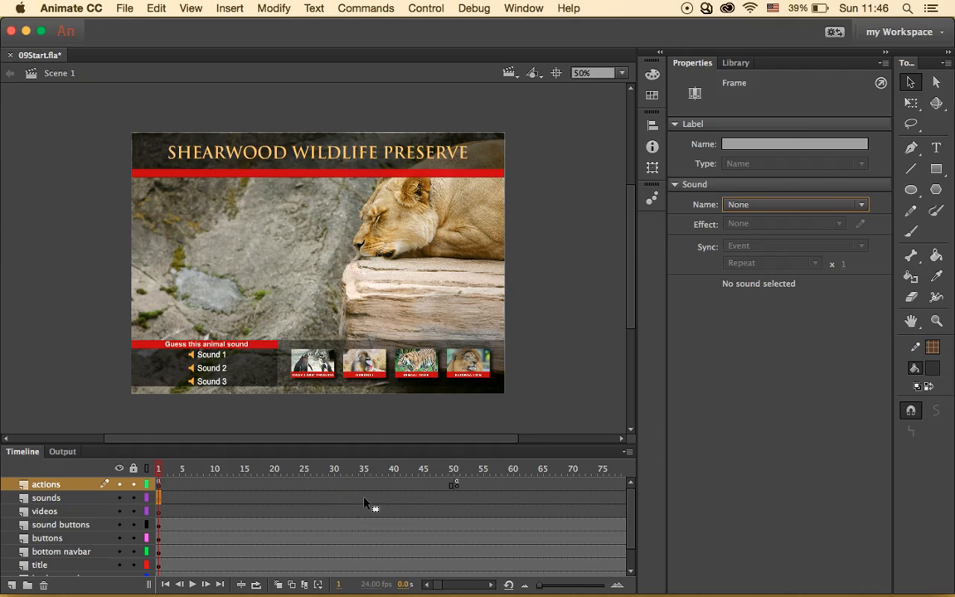
click(860, 205)
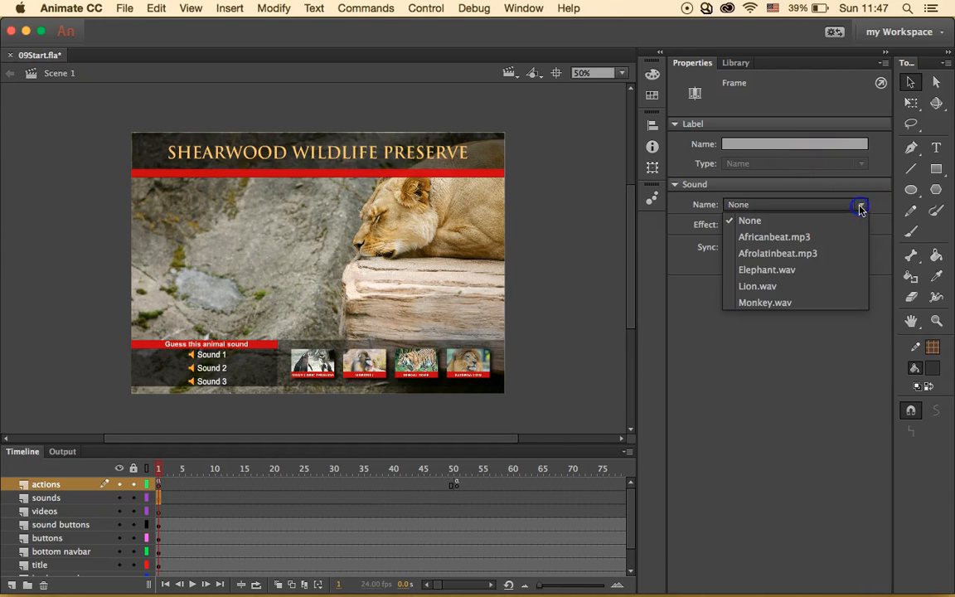
click(833, 236)
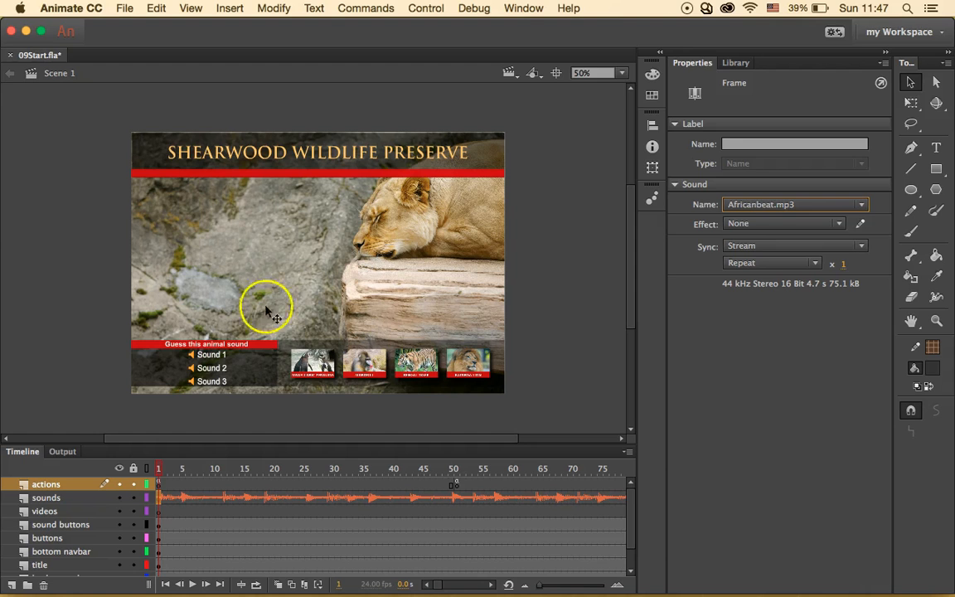
click(124, 7)
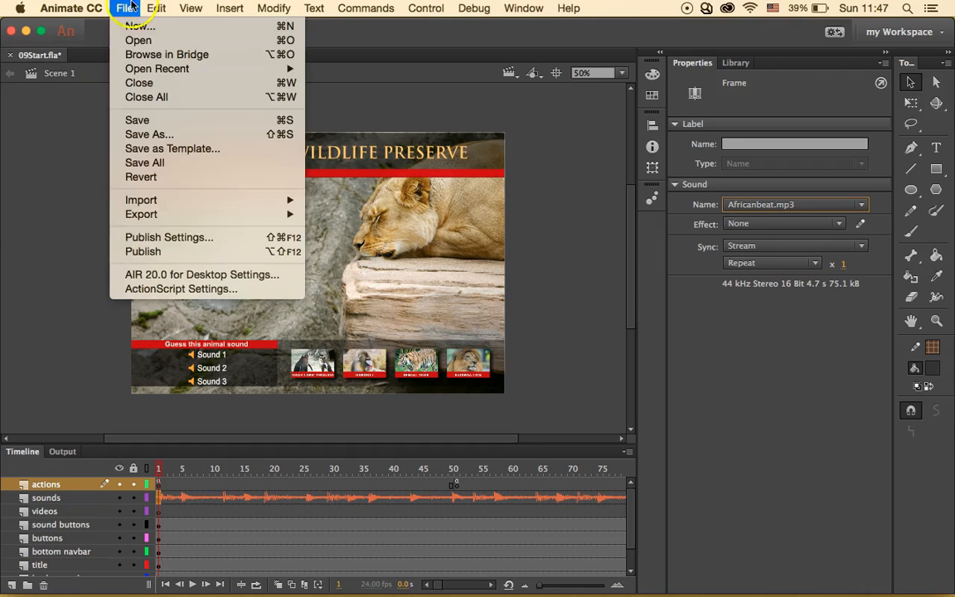
- In Publish Settings, set the streamed audio to MP3 at 64 kbps in stereo
click(230, 241)
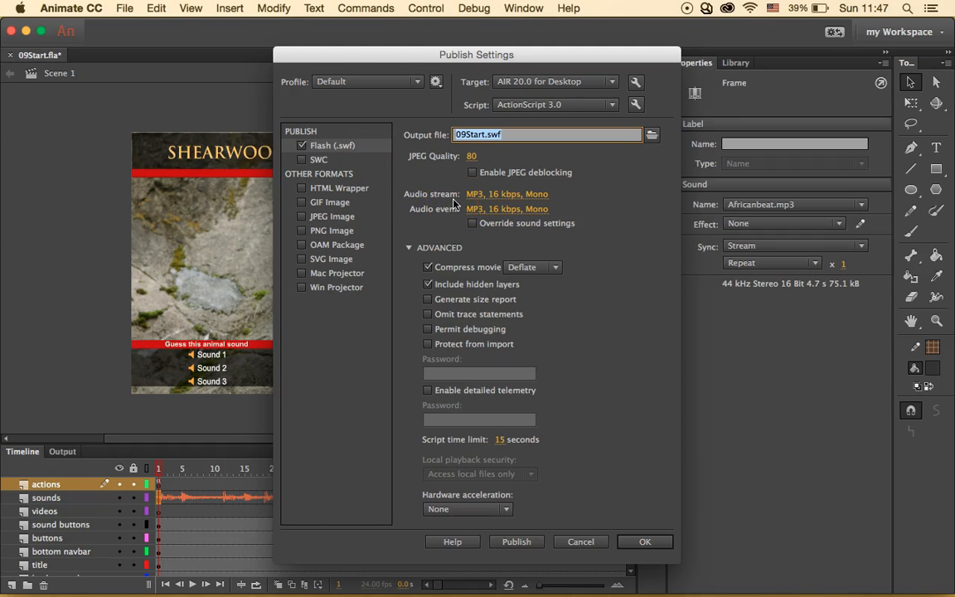
click(497, 197)
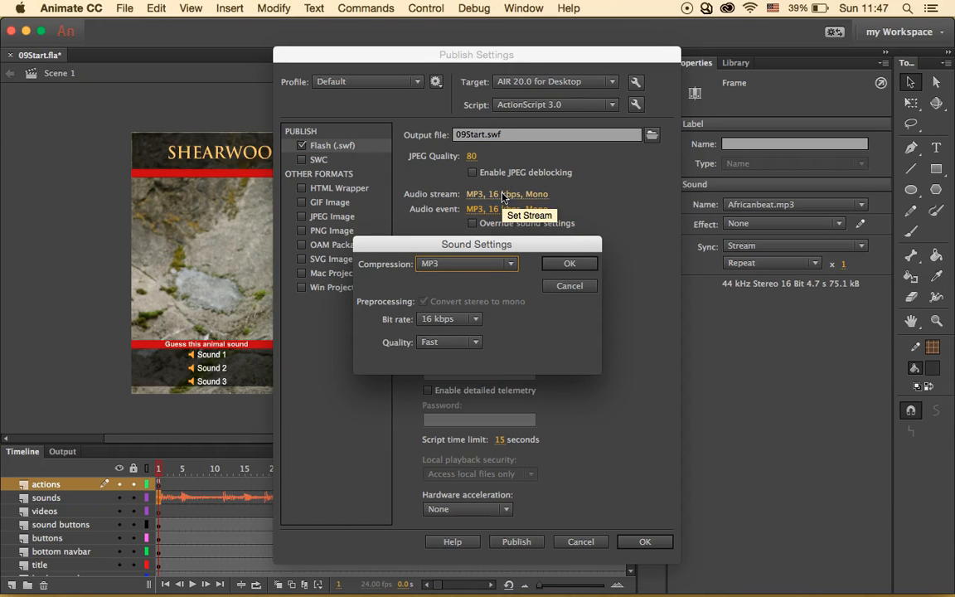
click(474, 319)
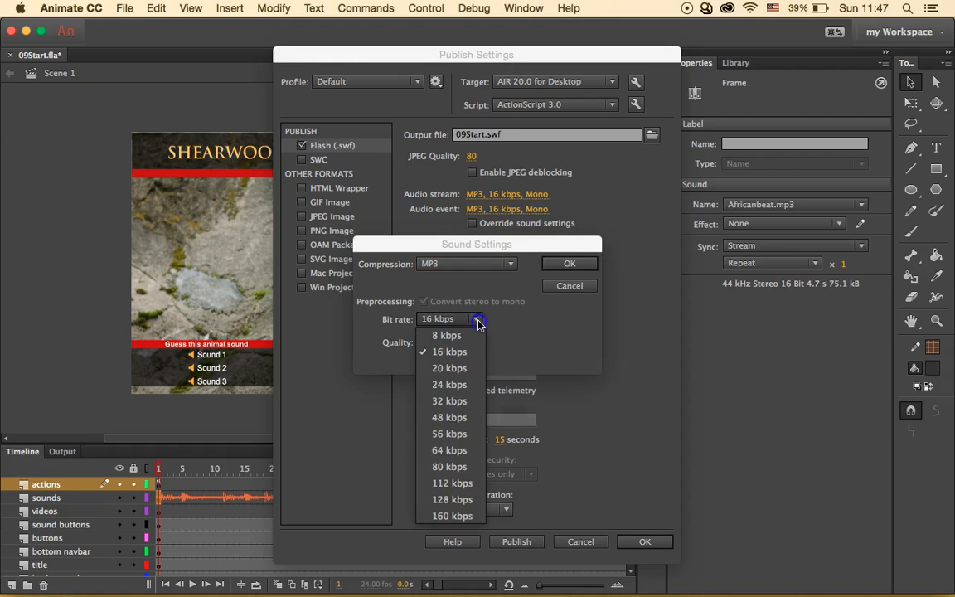
click(452, 450)
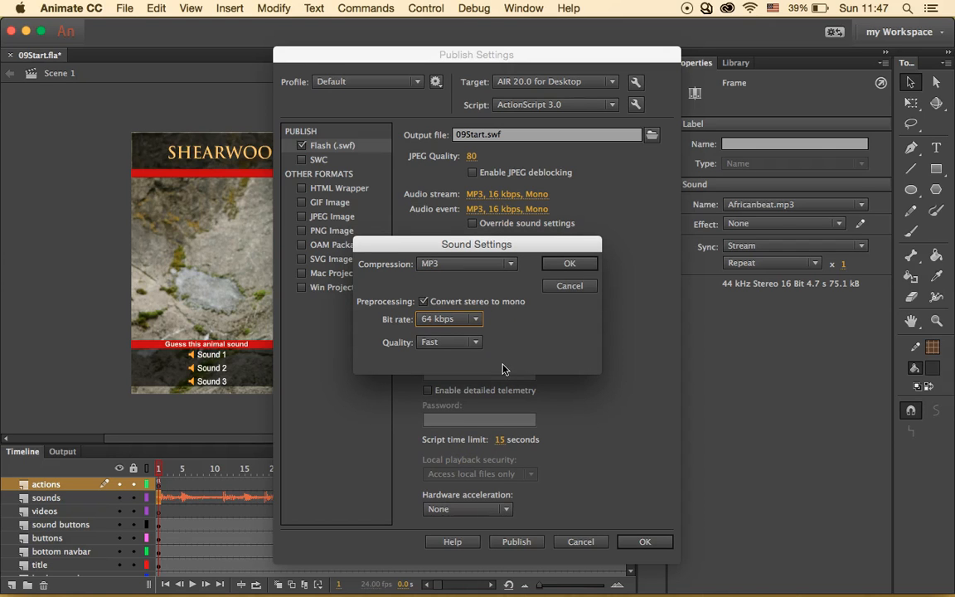
click(425, 302)
click(569, 264)
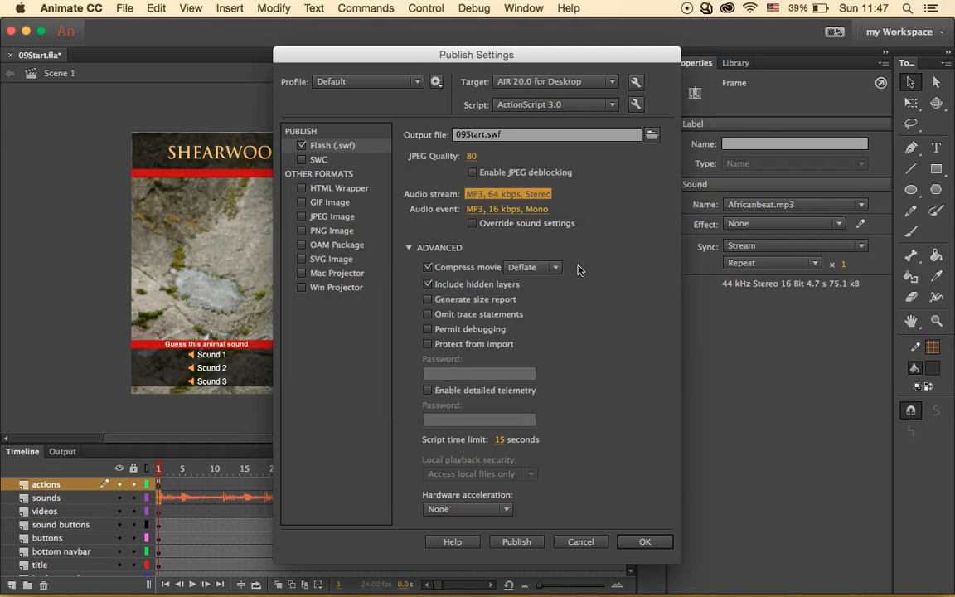
click(521, 213)
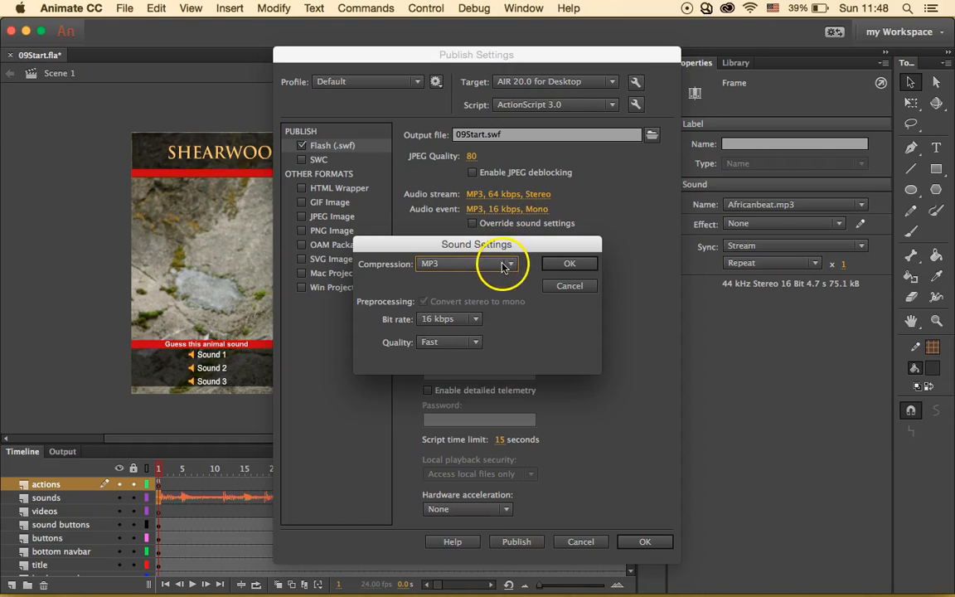
- Set event audio to 64 kbps stereo, enable Override sound settings, and close Publish Settings
click(475, 320)
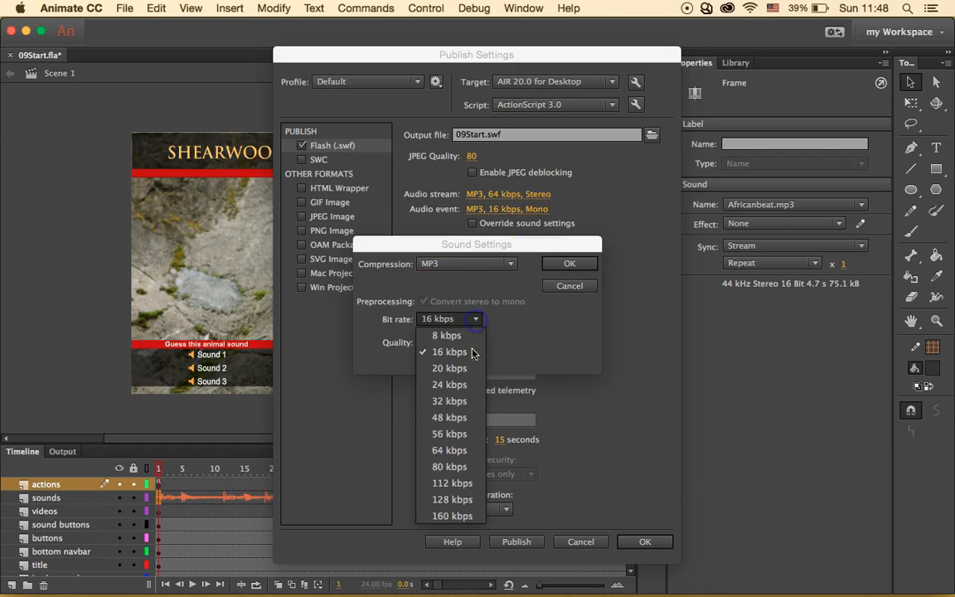
click(445, 450)
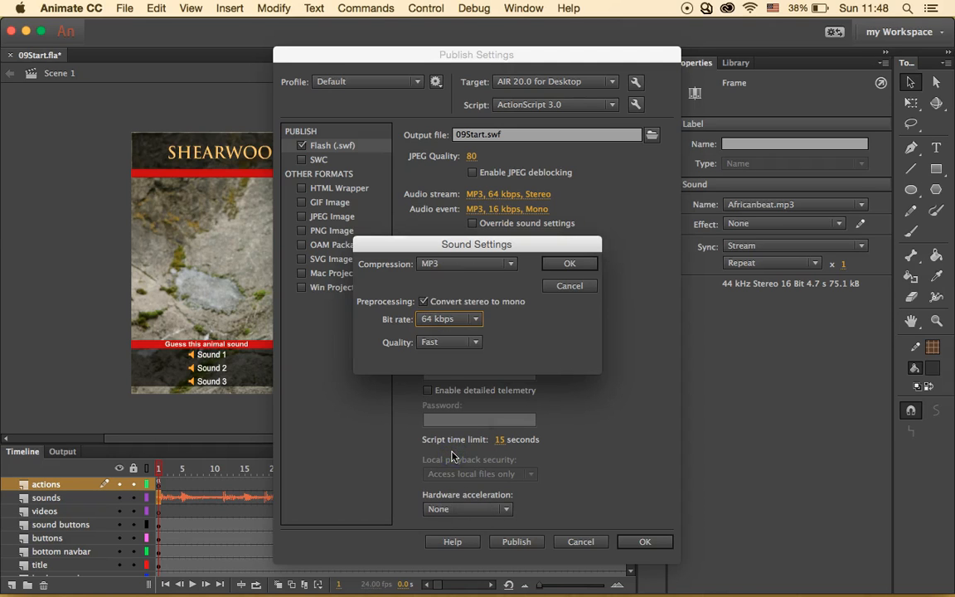
click(424, 303)
click(560, 264)
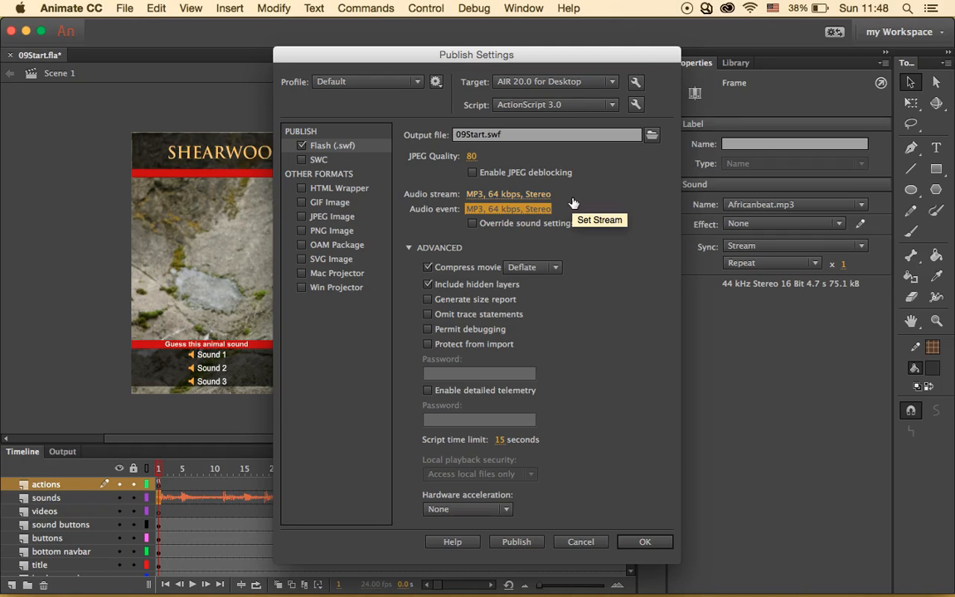
click(472, 223)
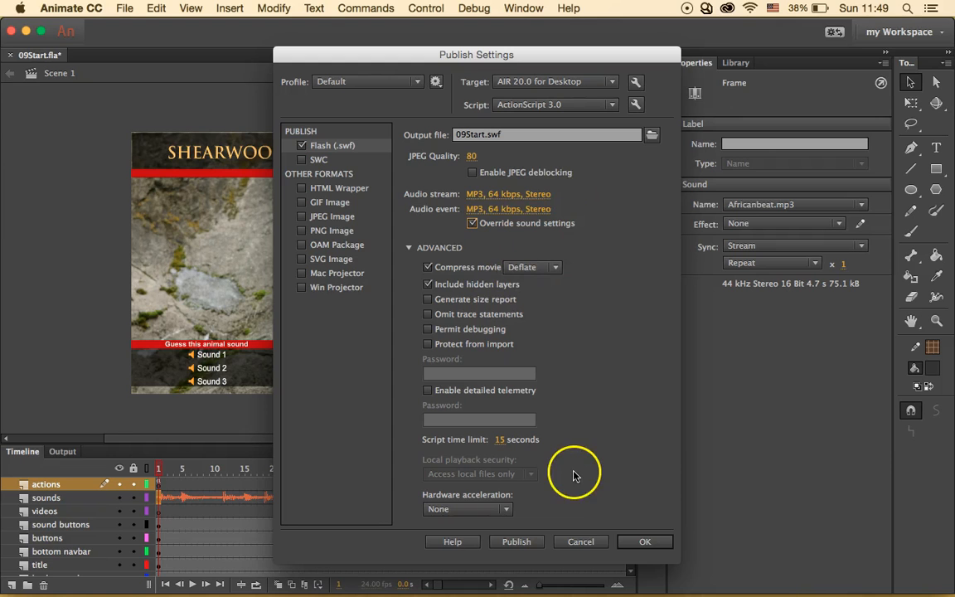
click(645, 544)
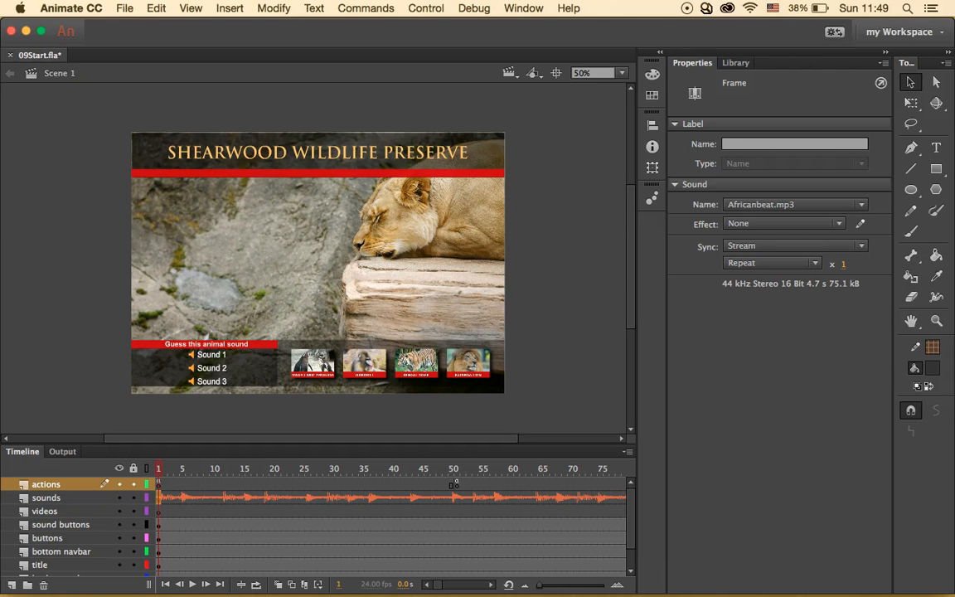
- Open sound_button1 from the Library panel in symbol-editing mode
click(742, 66)
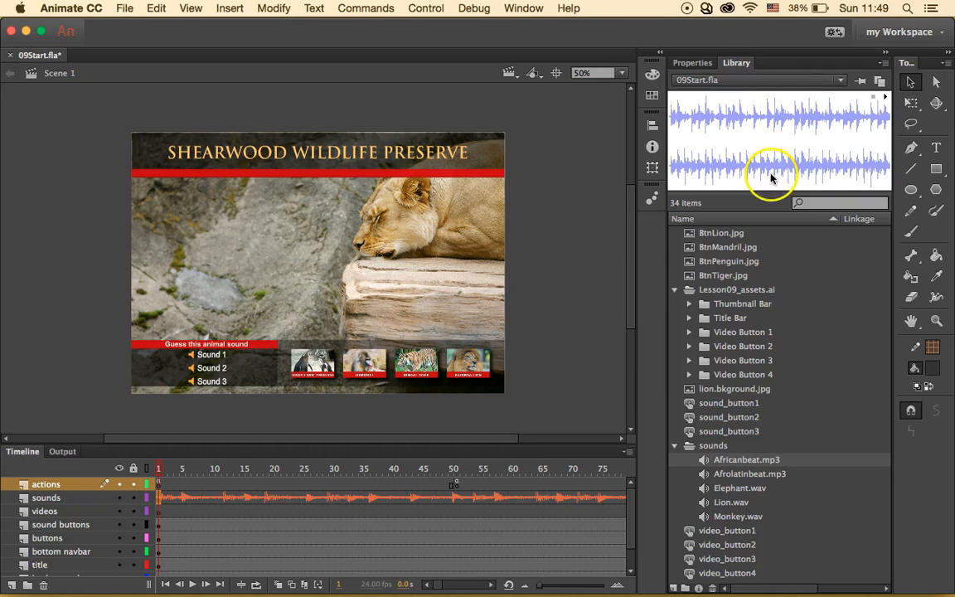
scroll(728, 474, right, 5)
scroll(727, 473, left, 4)
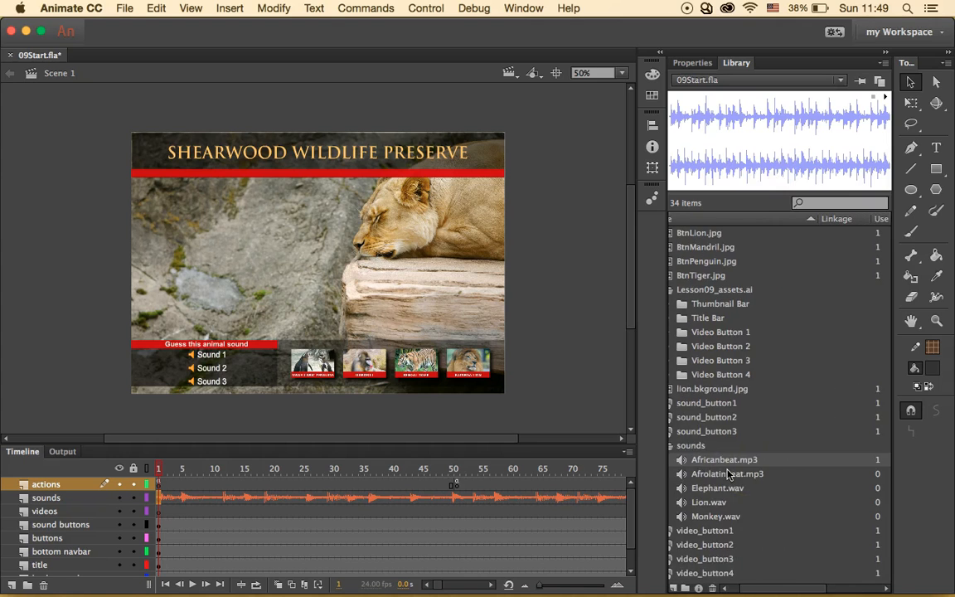
scroll(680, 427, left, 2)
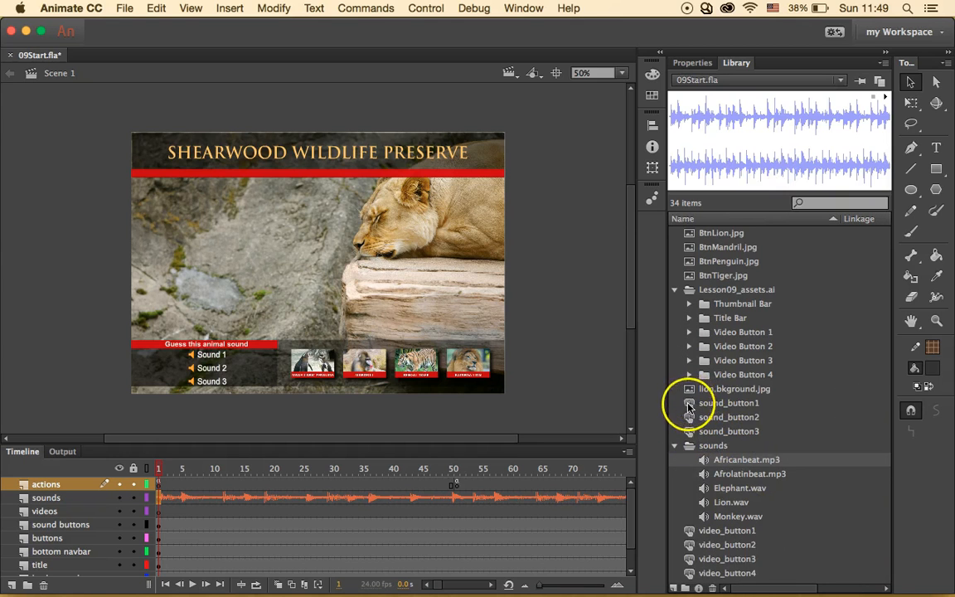
double_click(687, 406)
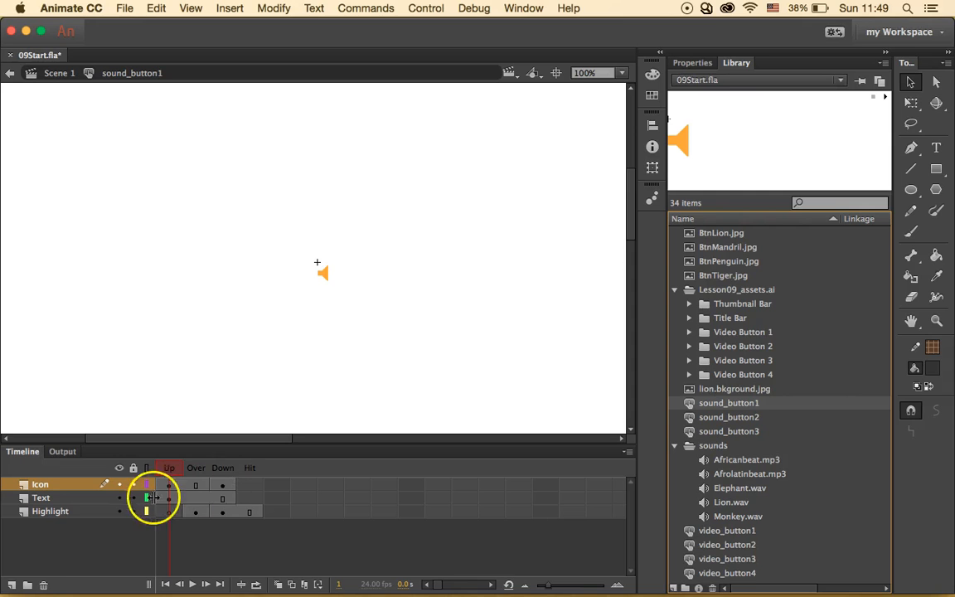
- Add a new layer to sound_button1 and name it sounds
click(12, 586)
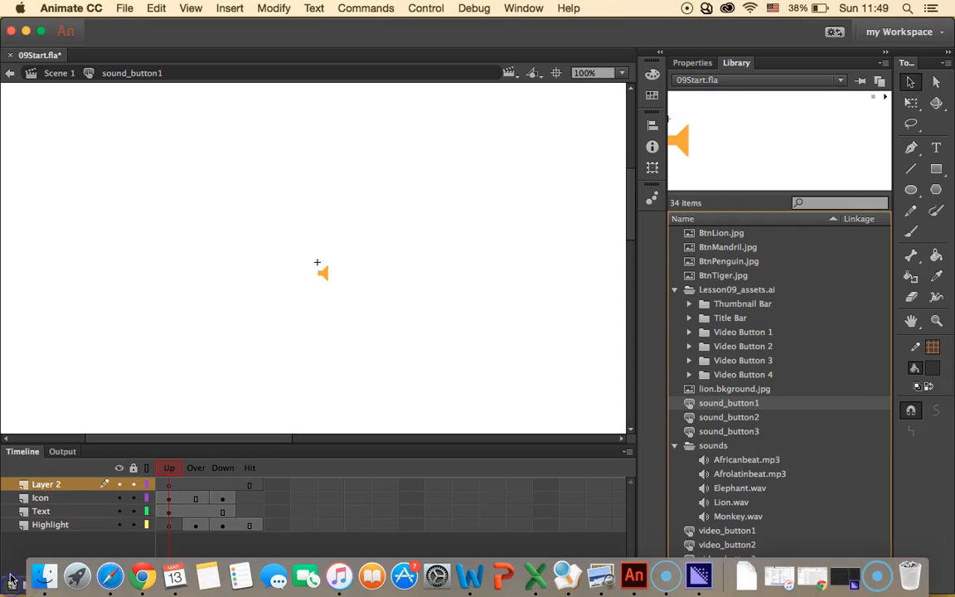
double_click(47, 486)
text(sounds)
key(Return)
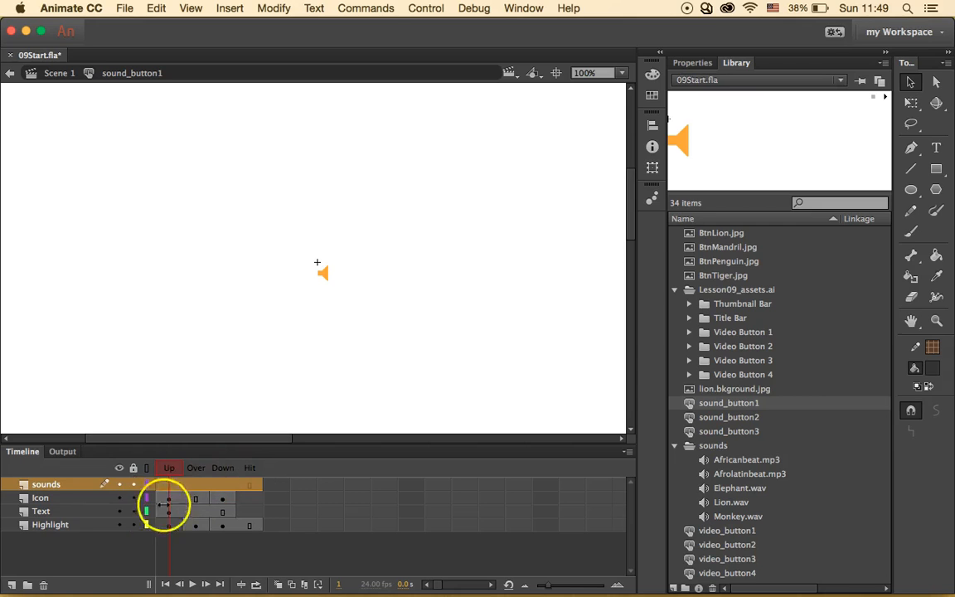
- Insert a keyframe at the Down frame of the sounds layer and pick Monkey.wav in the library
click(222, 487)
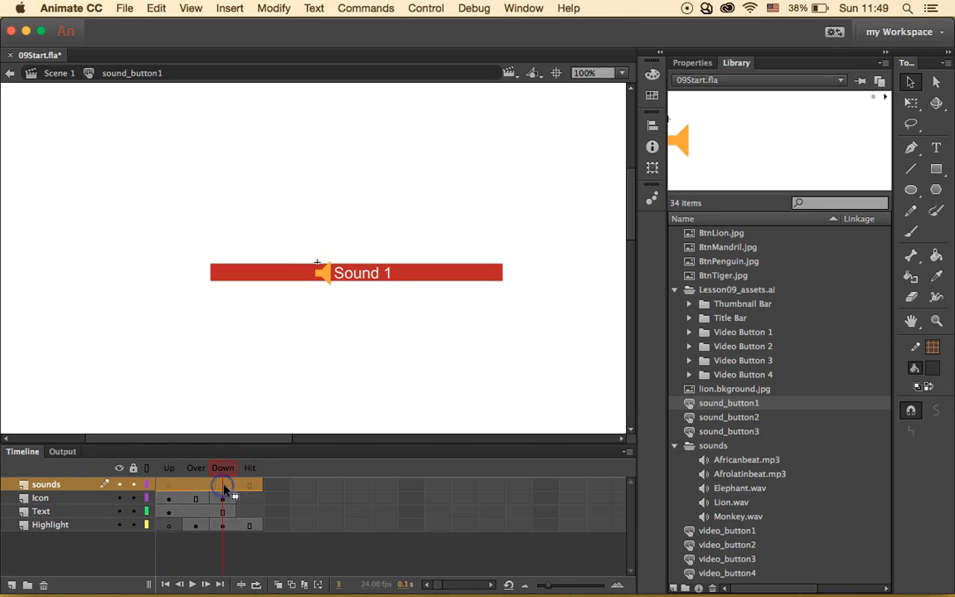
click(293, 484)
click(285, 467)
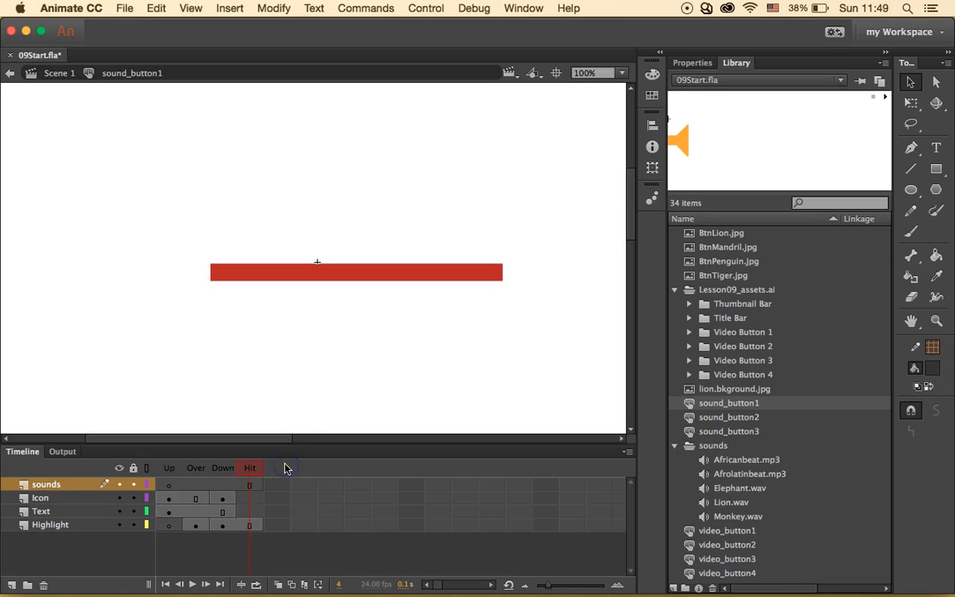
click(219, 484)
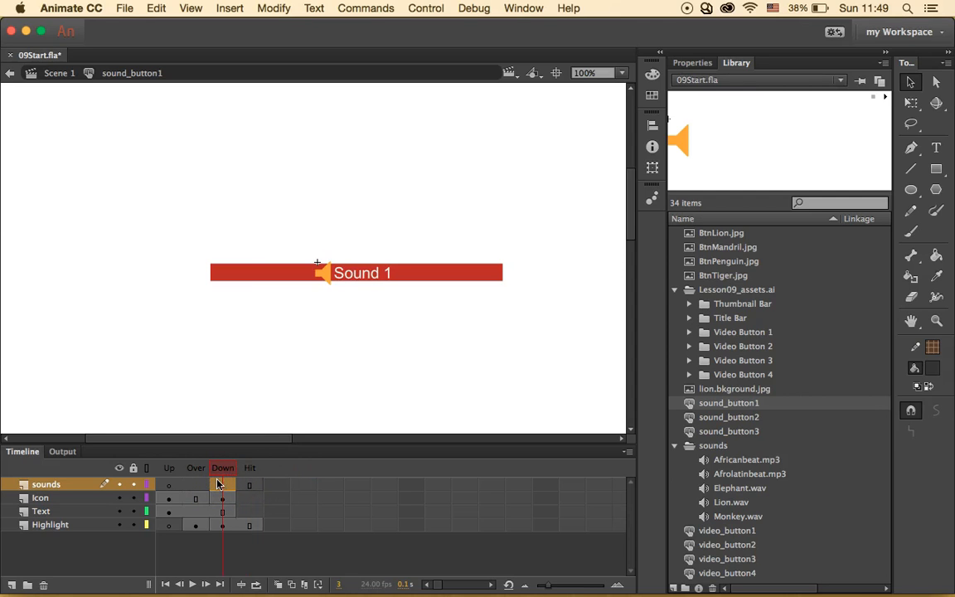
click(219, 485)
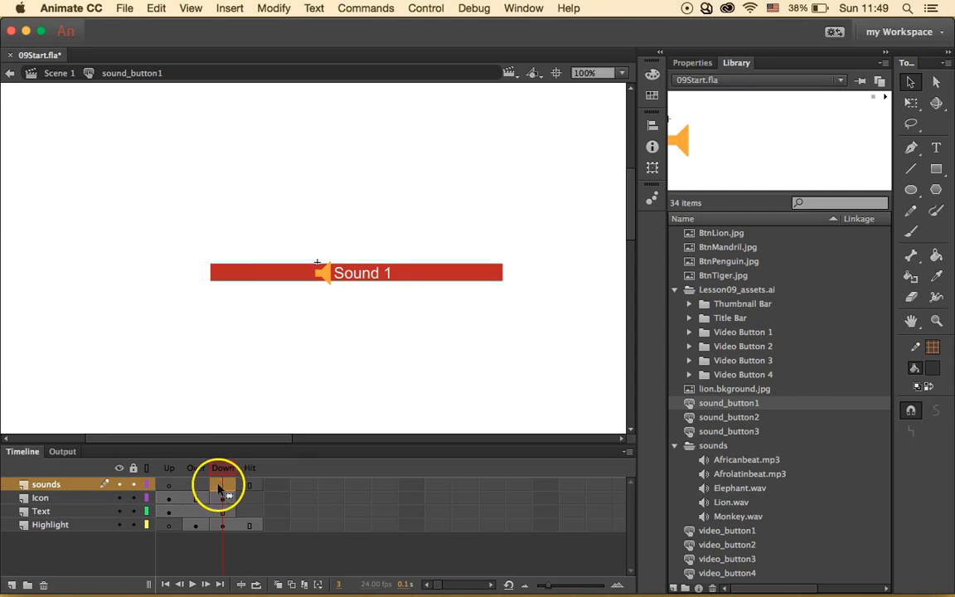
right_click(221, 485)
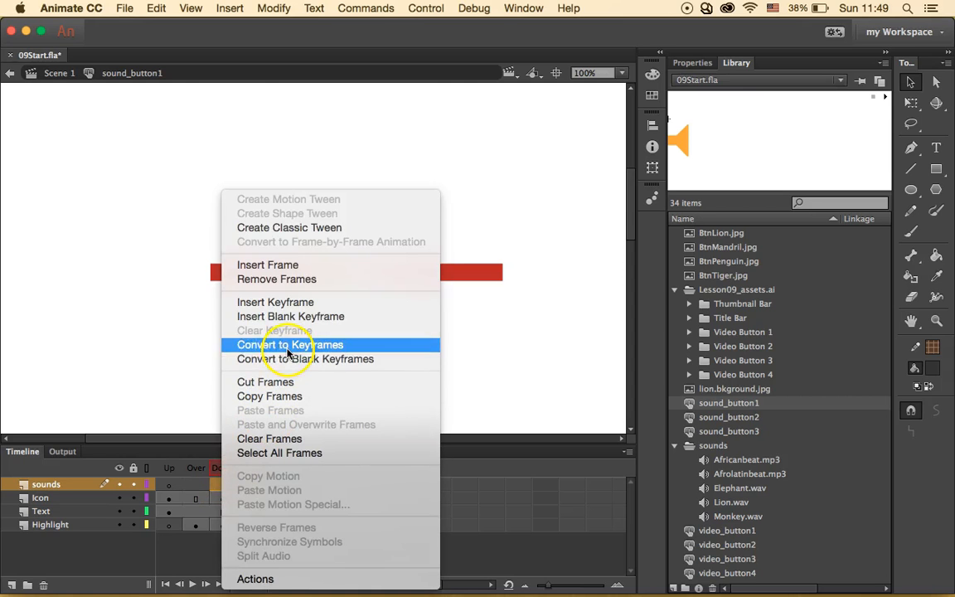
click(304, 304)
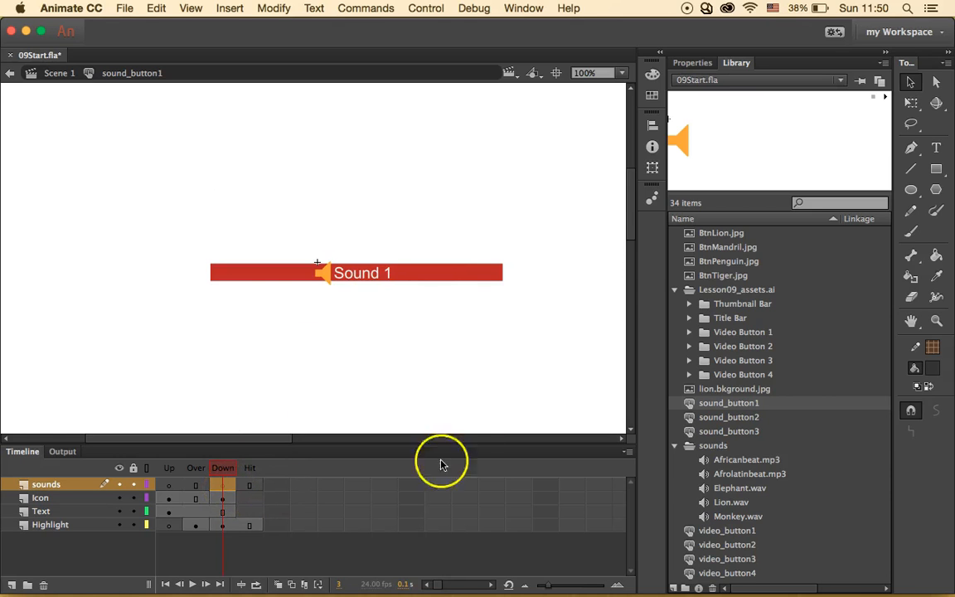
click(743, 517)
- Place Monkey.wav on the Down keyframe and change its Sync from Stream to Start
drag(744, 517, 482, 352)
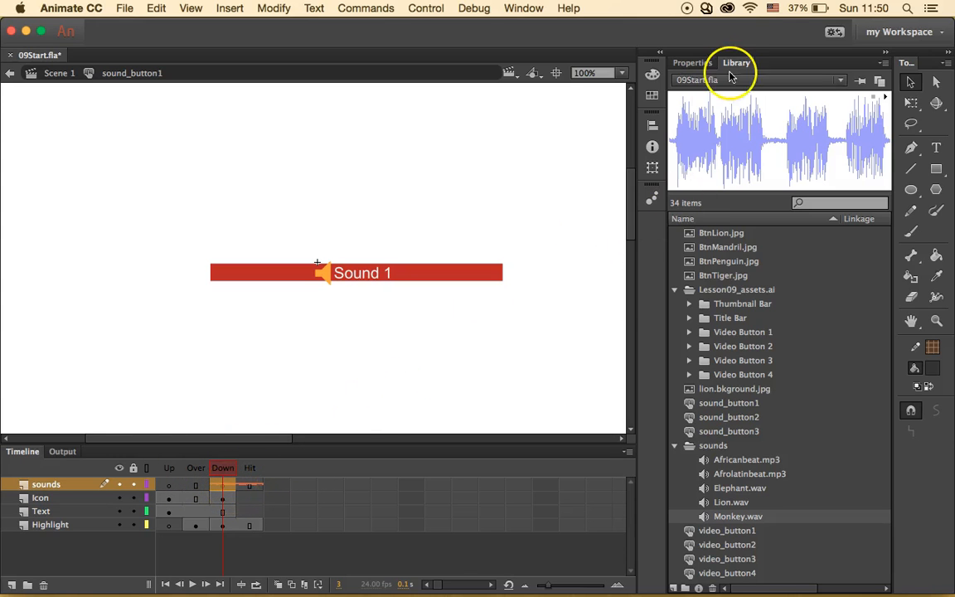
click(692, 63)
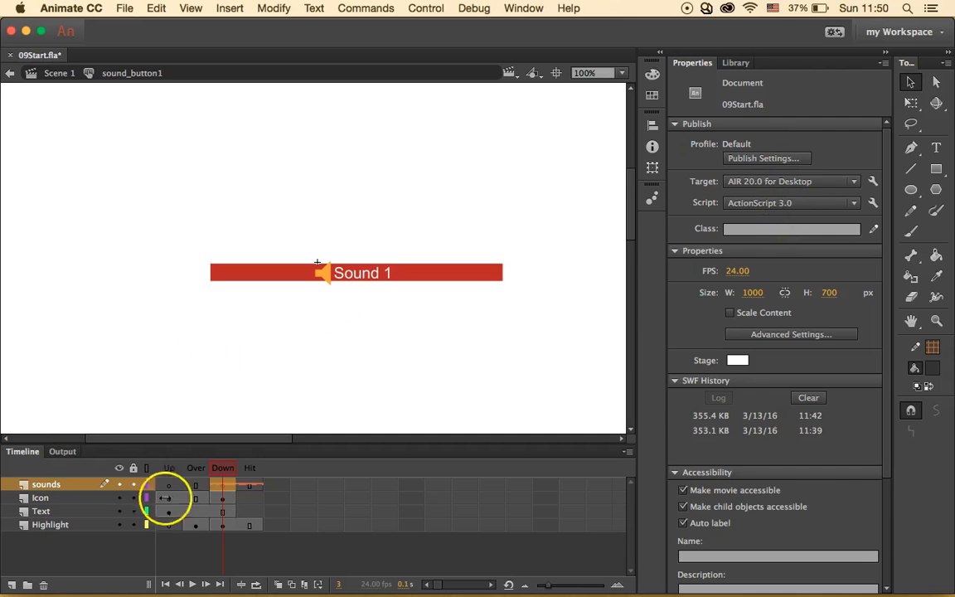
click(222, 485)
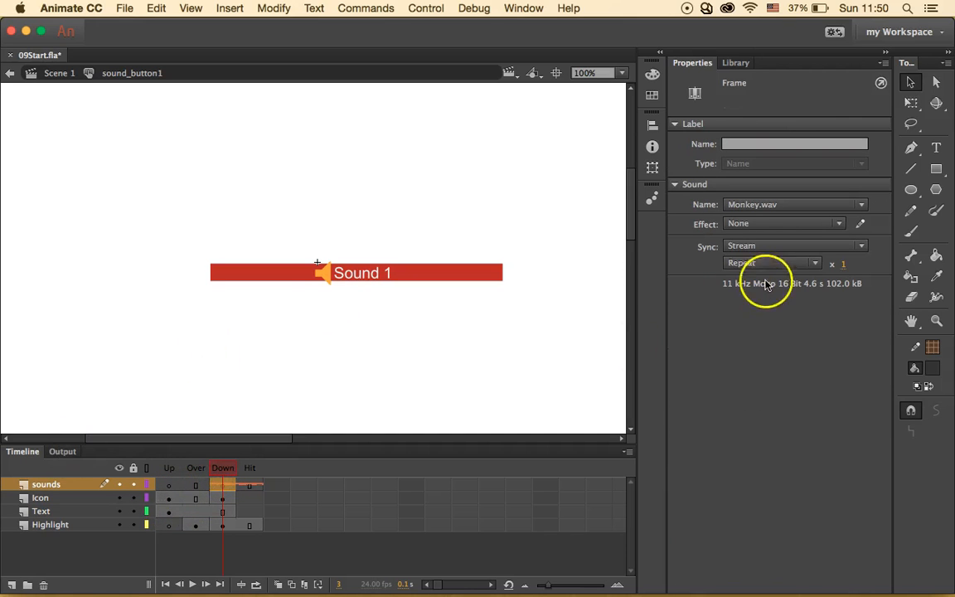
click(807, 249)
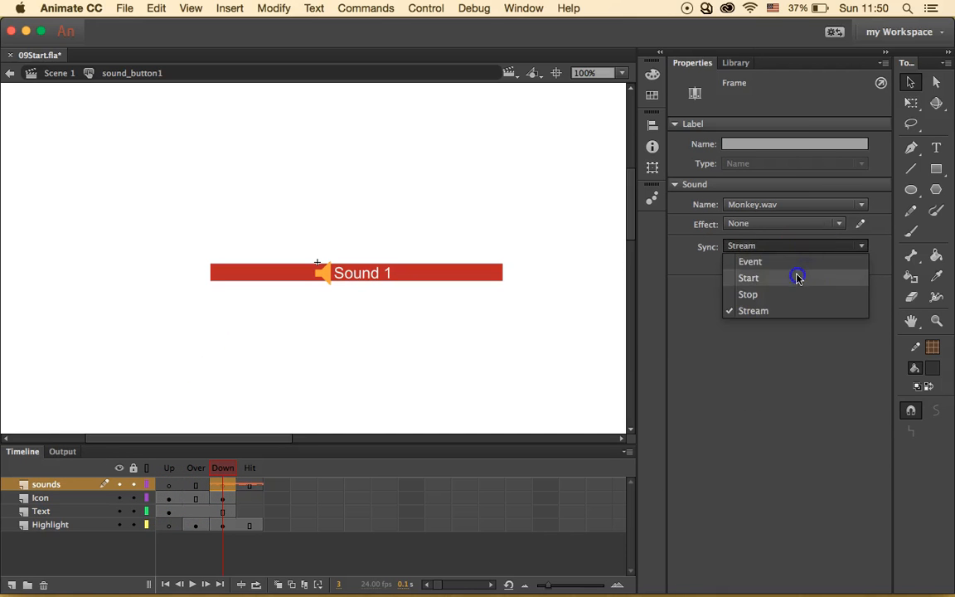
click(795, 277)
click(771, 355)
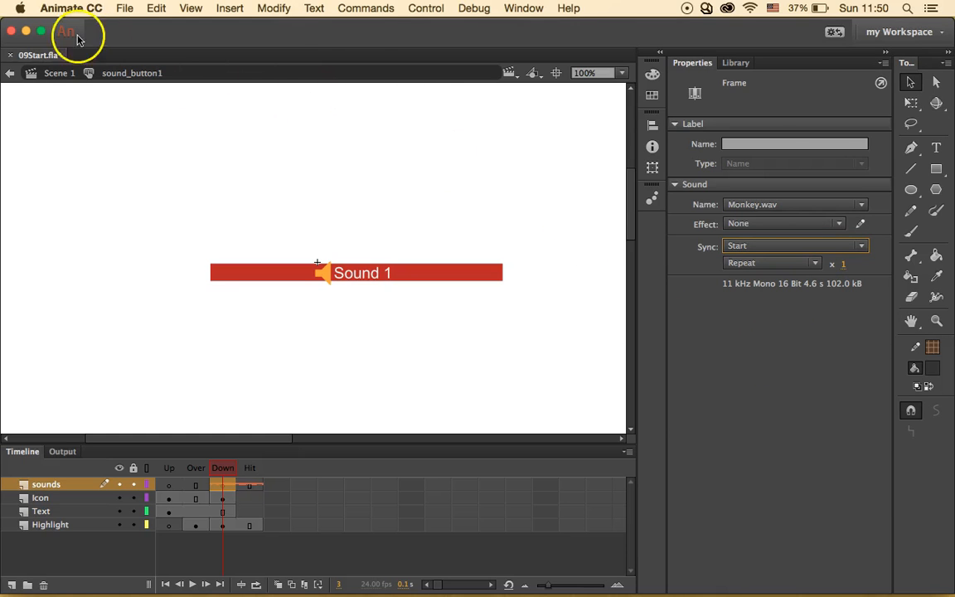
click(423, 9)
- Test the movie, press Sound 1 to hear it, then return to Scene 1
click(464, 116)
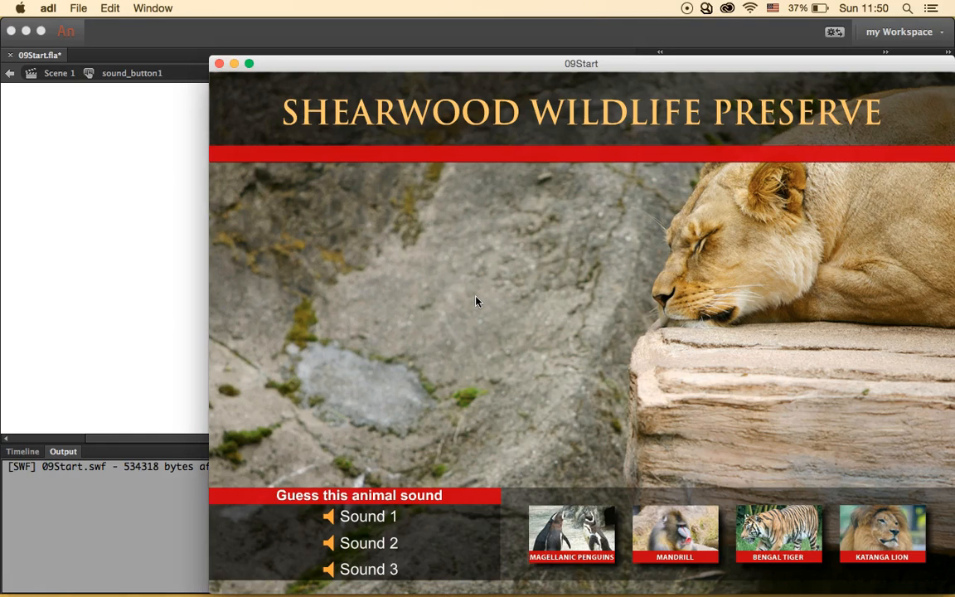
click(377, 517)
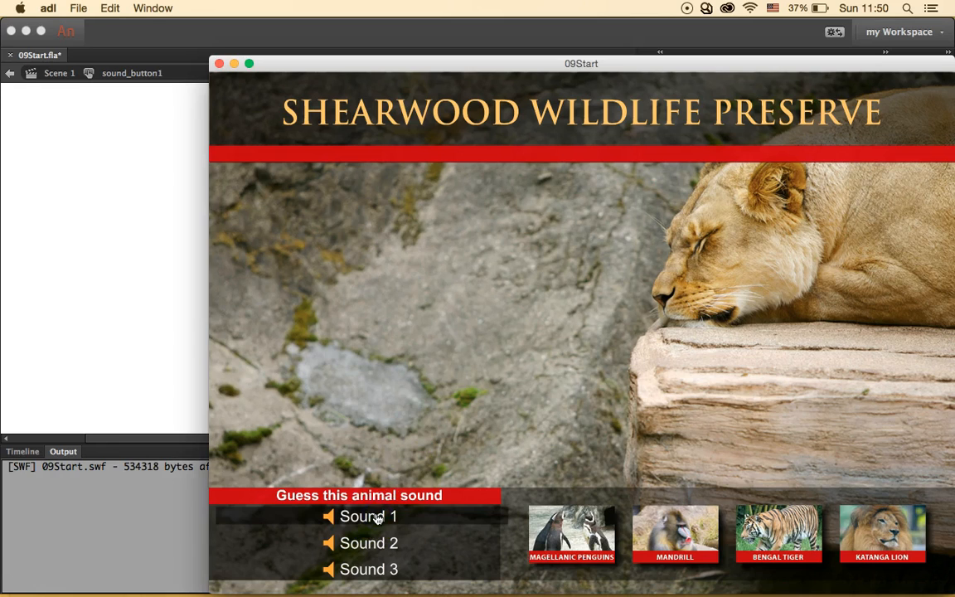
click(219, 65)
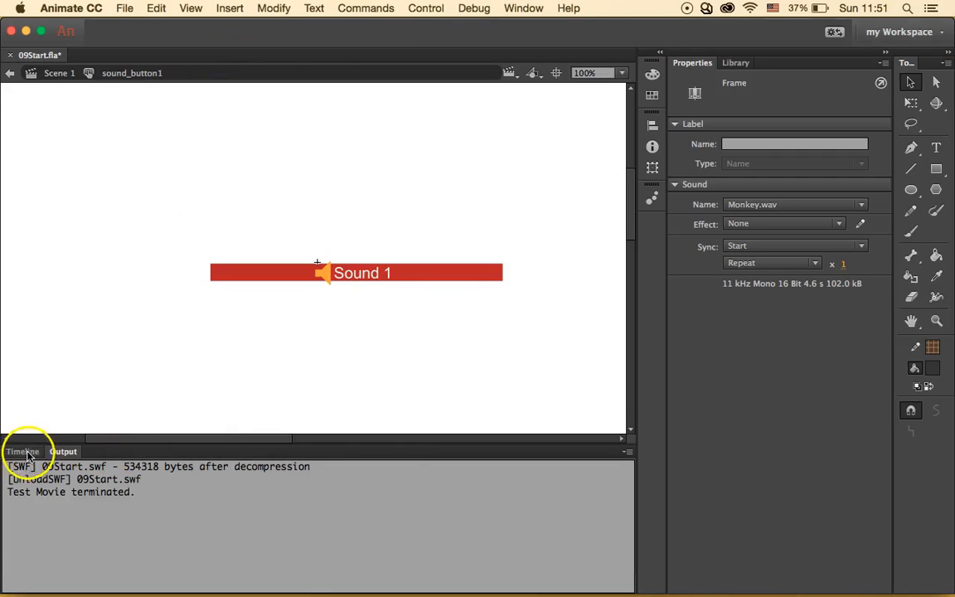
click(26, 453)
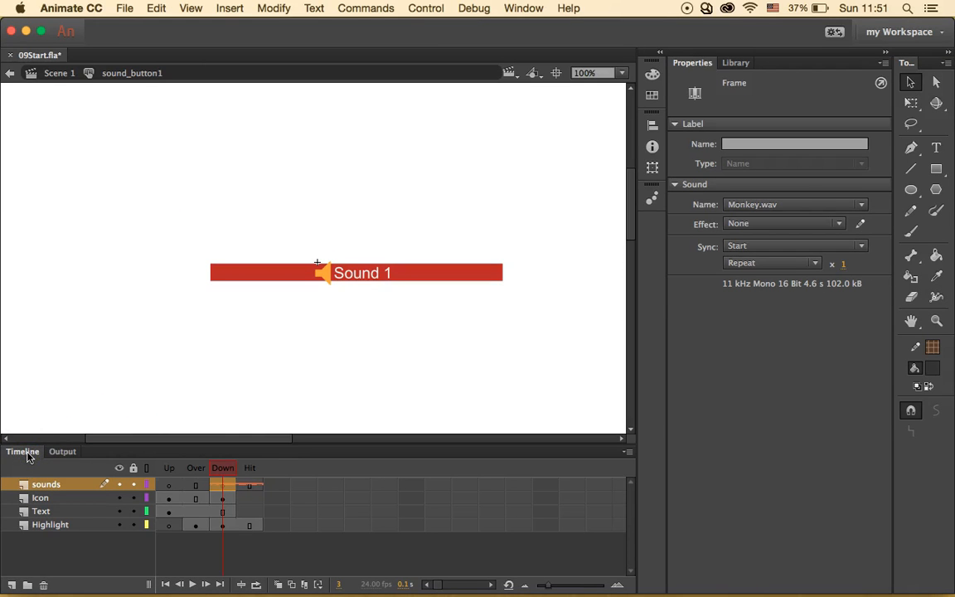
click(59, 75)
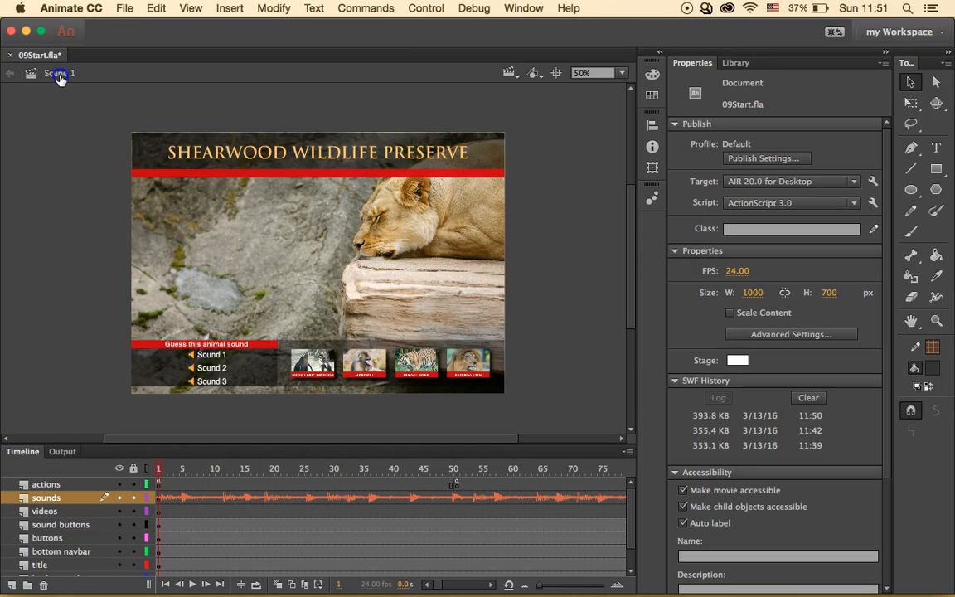
- From the Library, briefly open video_button2, return to Scene 1, then open sound_button2 for editing
click(742, 65)
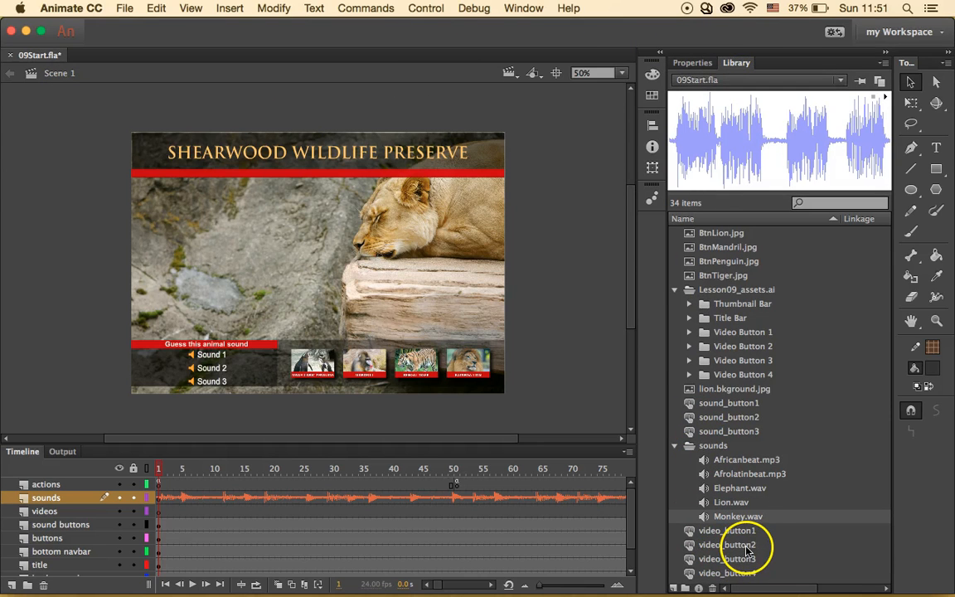
click(688, 545)
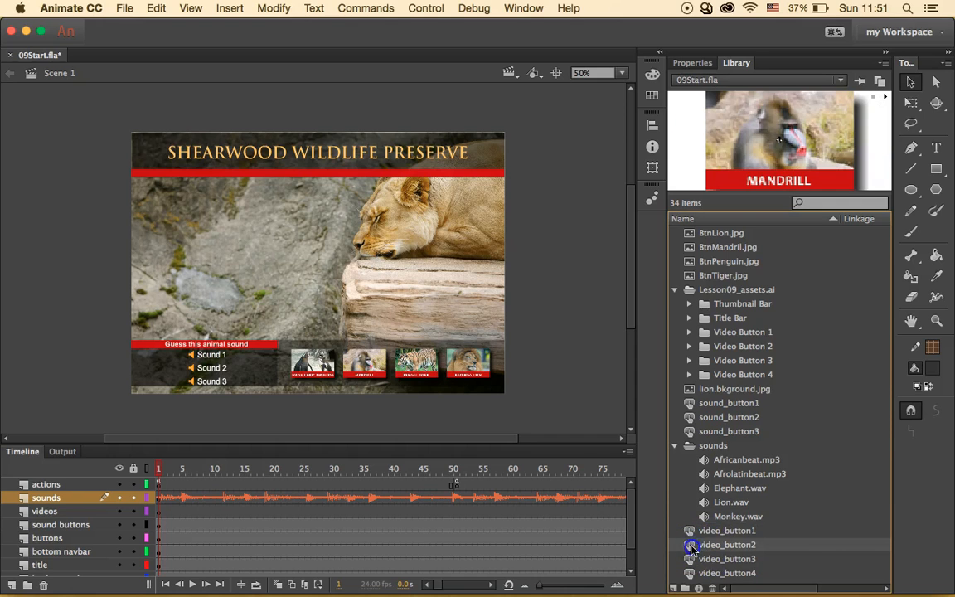
double_click(692, 546)
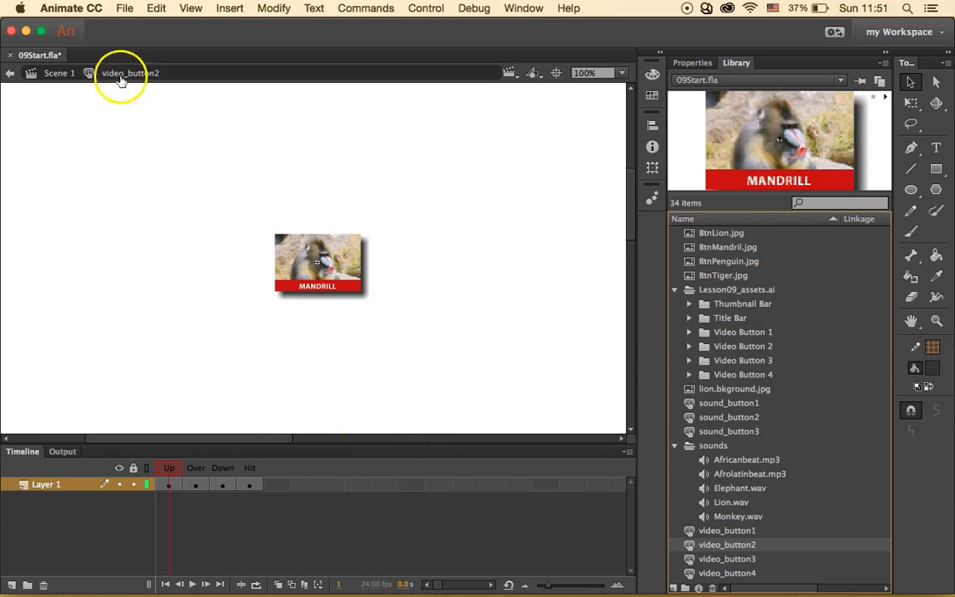
click(53, 73)
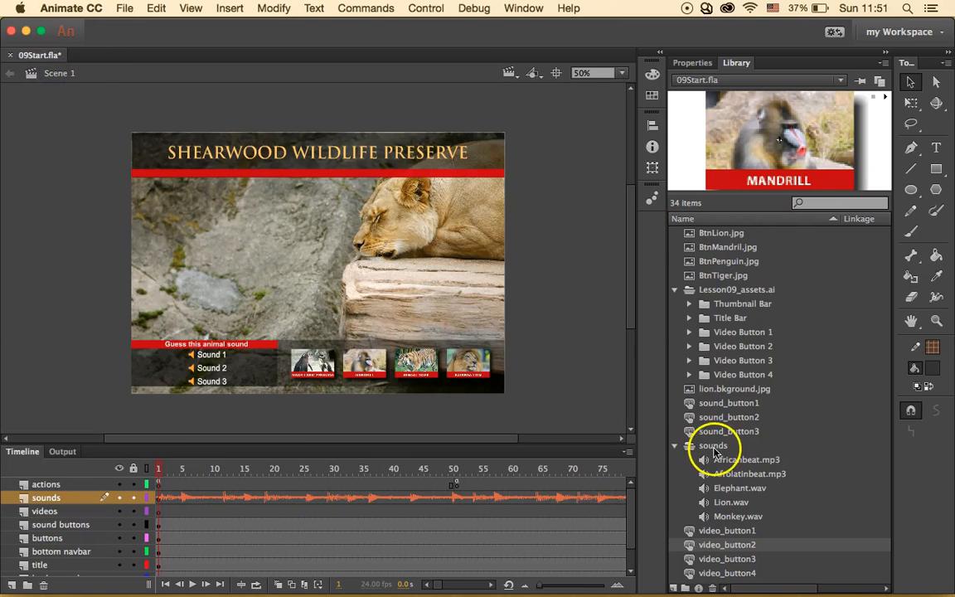
click(691, 420)
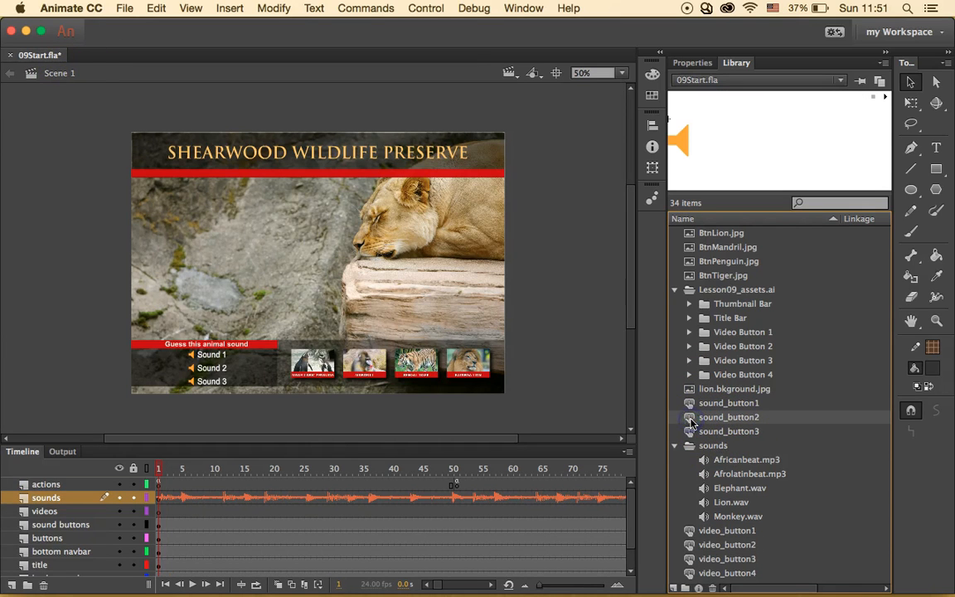
double_click(688, 419)
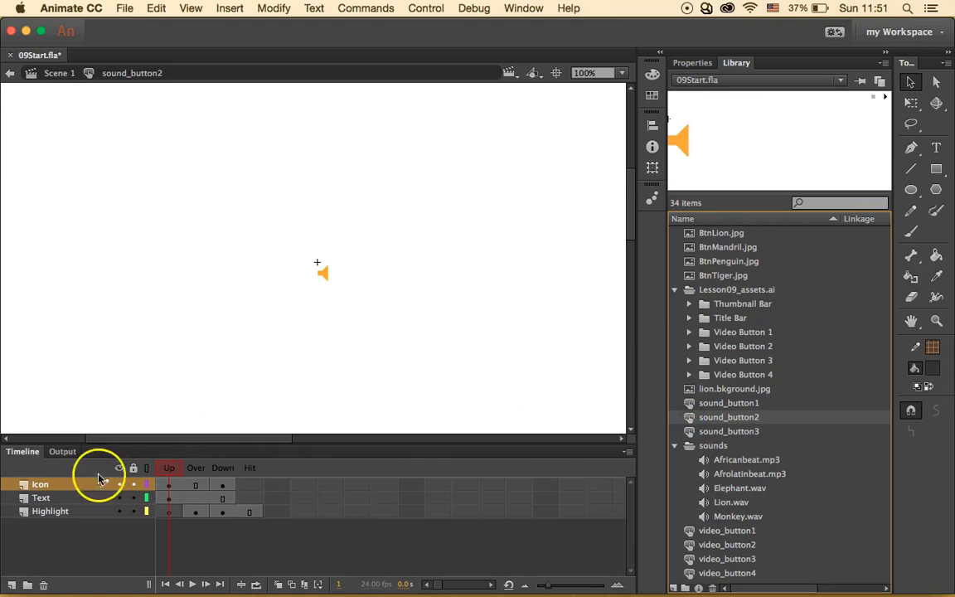
- Add a layer named sounds and insert a keyframe in its Down frame
click(12, 584)
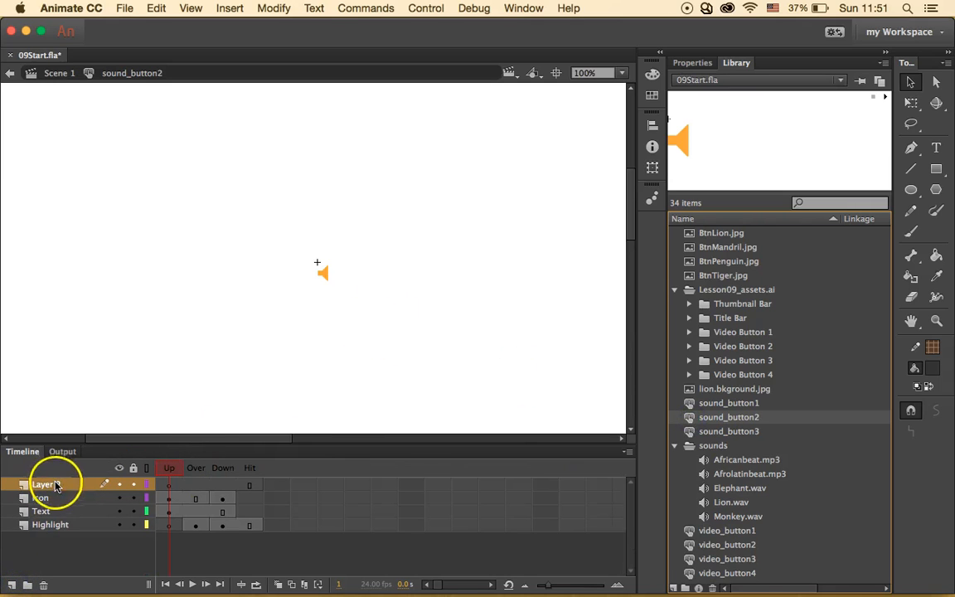
double_click(53, 485)
text(sou)
key(Return)
click(225, 480)
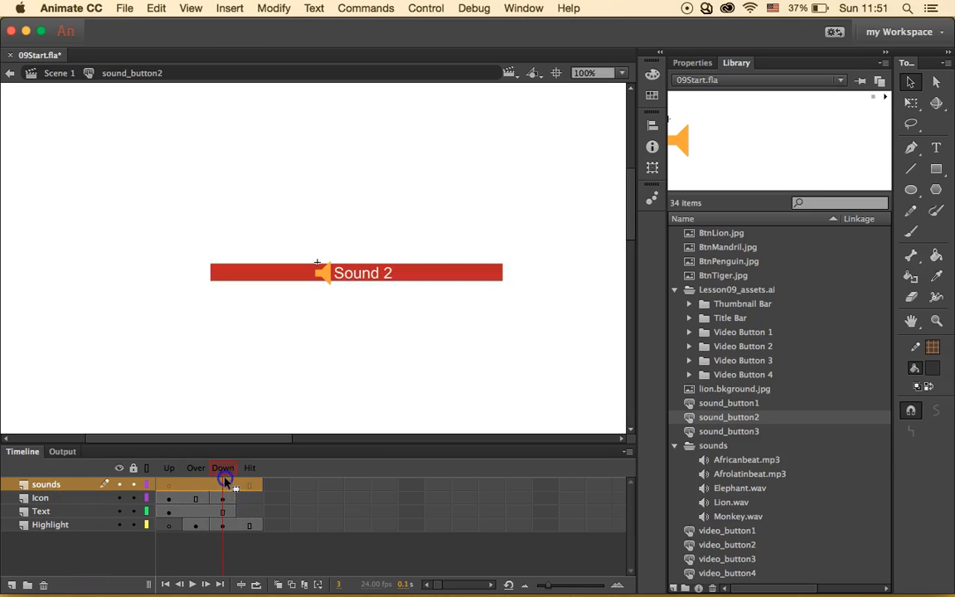
click(221, 483)
right_click(220, 486)
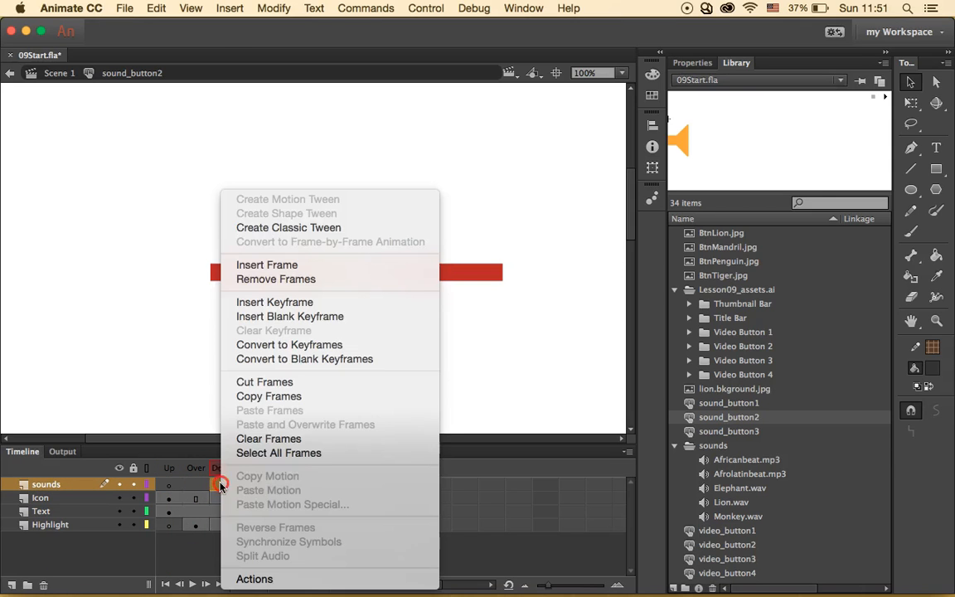
click(335, 303)
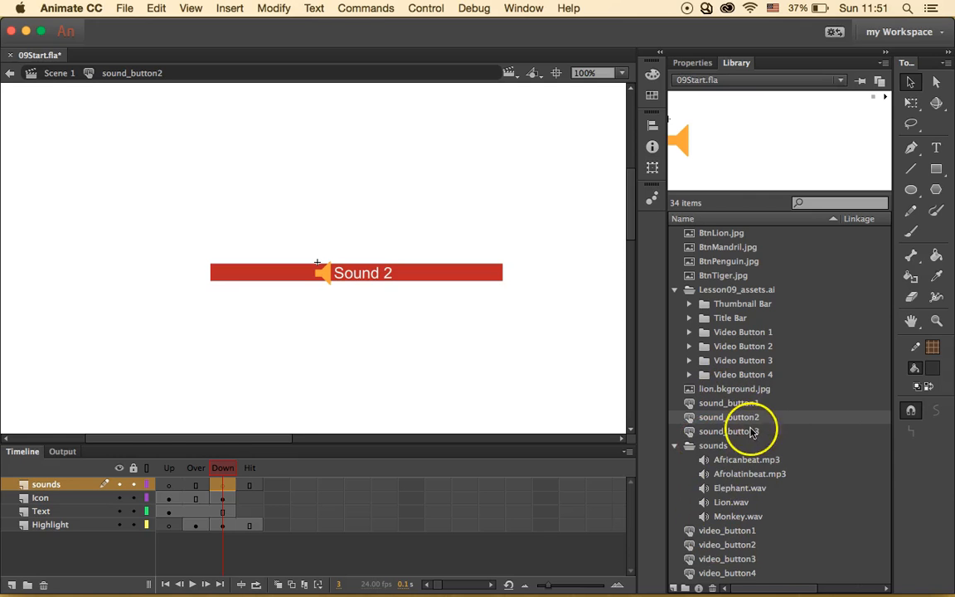
- Place Lion.wav on the Down keyframe and set its Sync to Start
drag(718, 502, 396, 331)
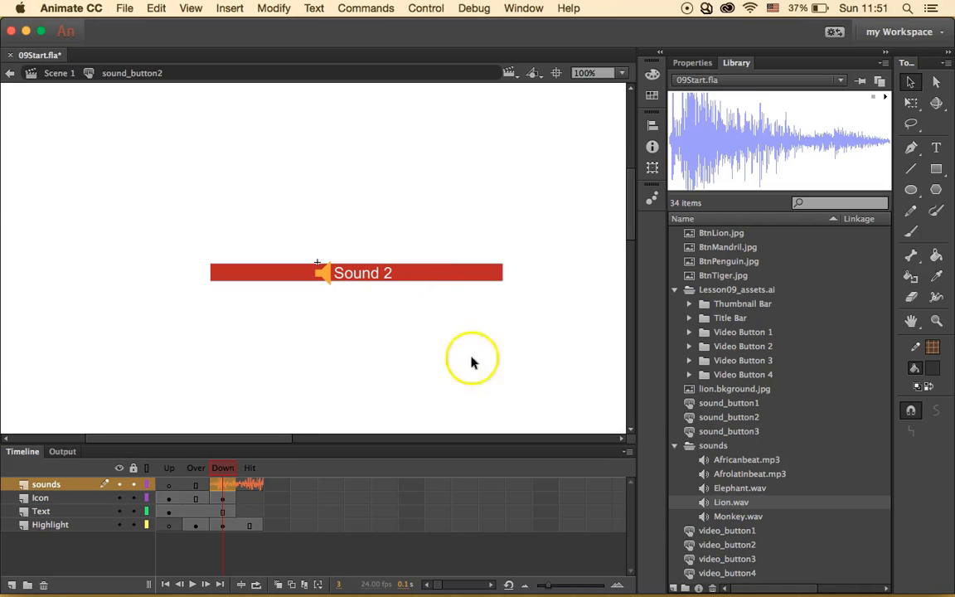
click(700, 64)
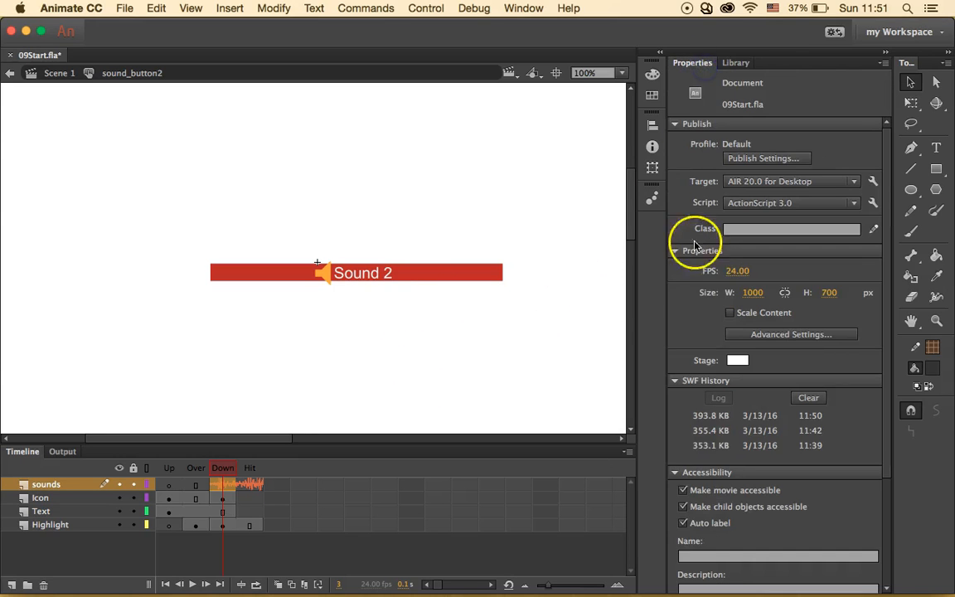
click(222, 483)
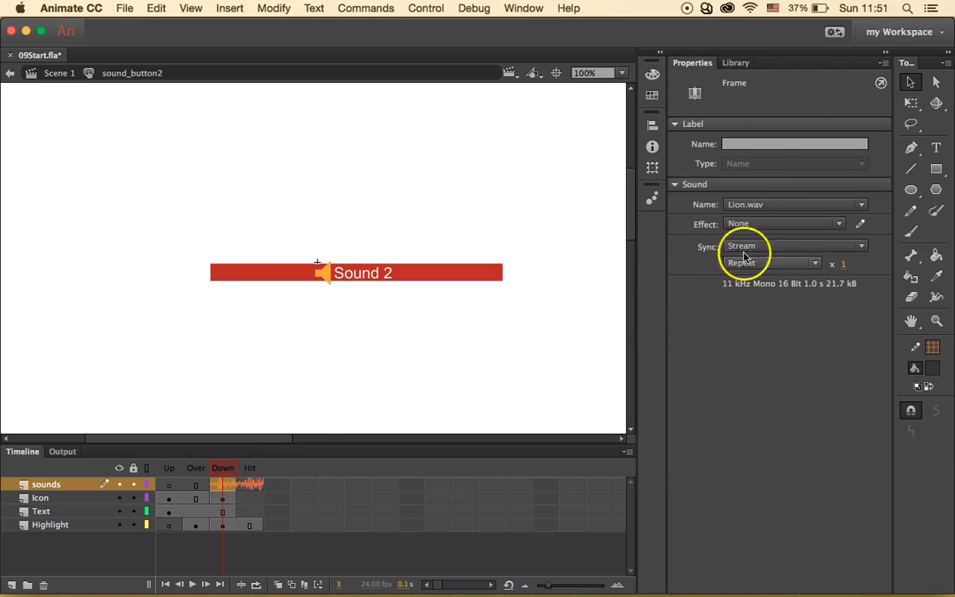
click(823, 247)
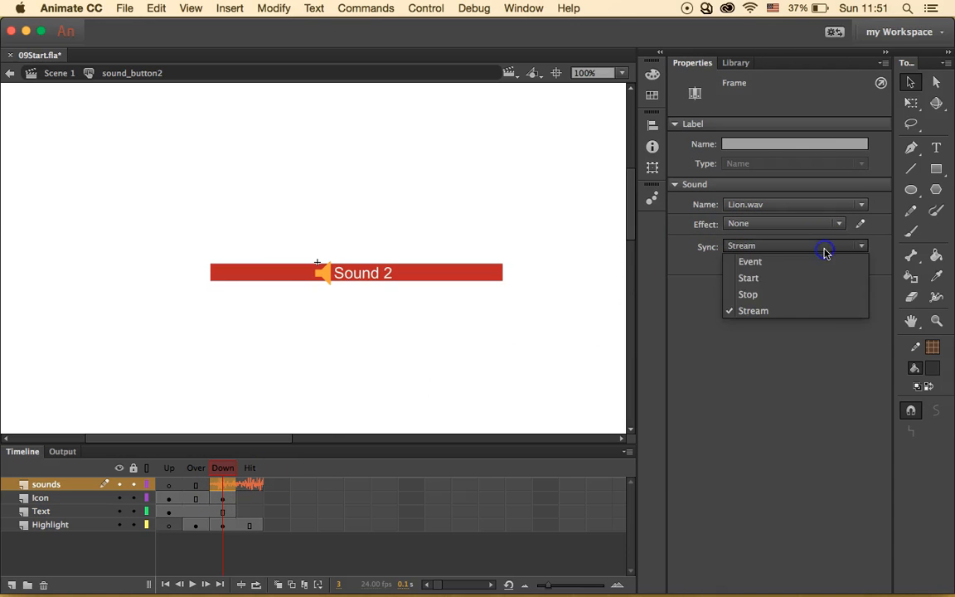
click(817, 282)
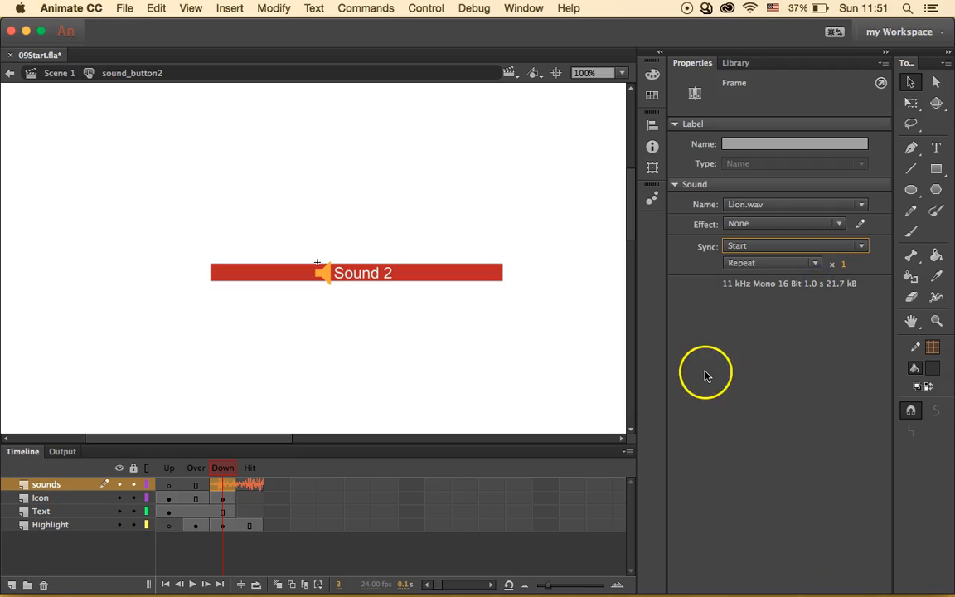
- Return to Scene 1 and open sound_button3 from the Library for editing
click(72, 74)
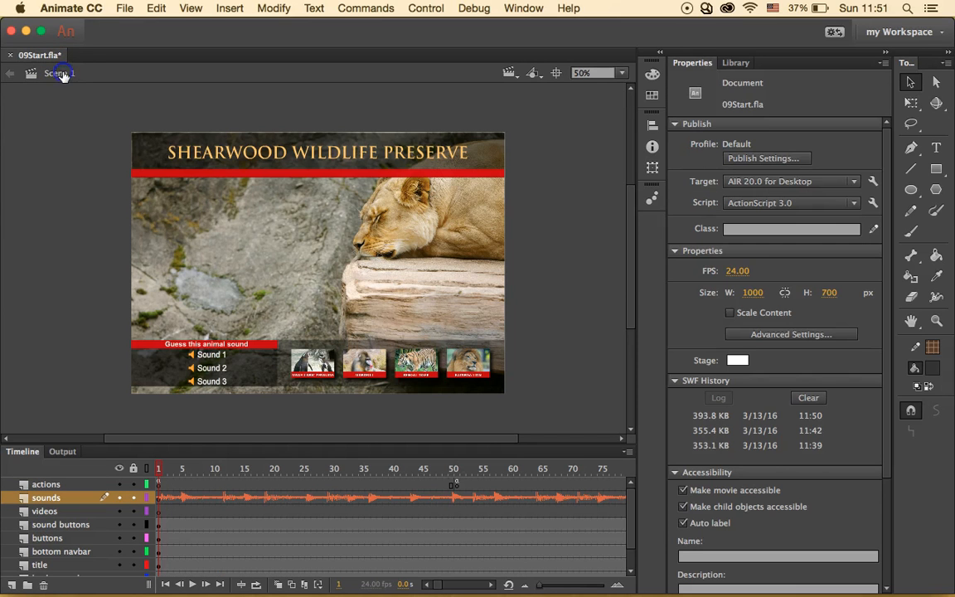
click(735, 63)
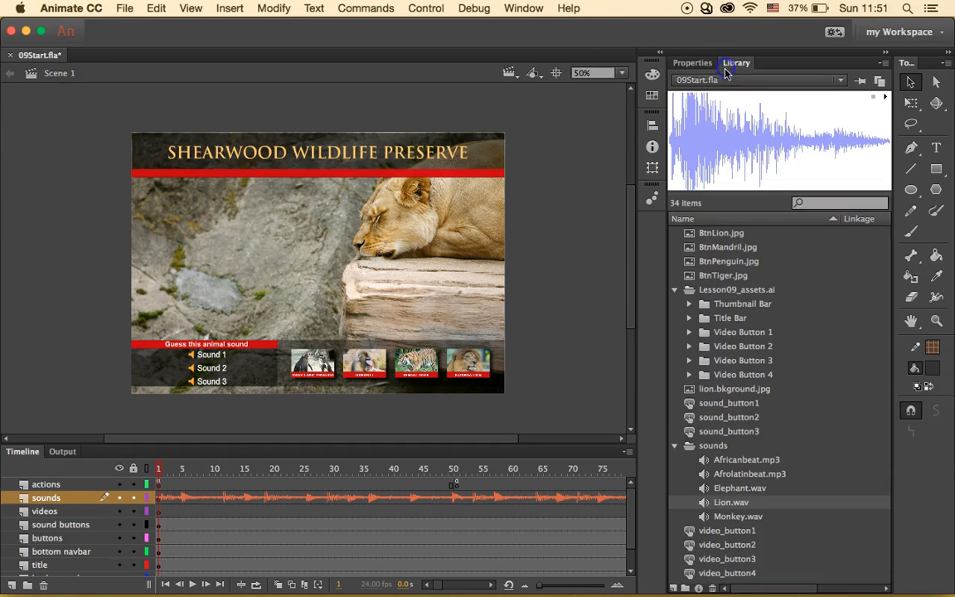
double_click(689, 431)
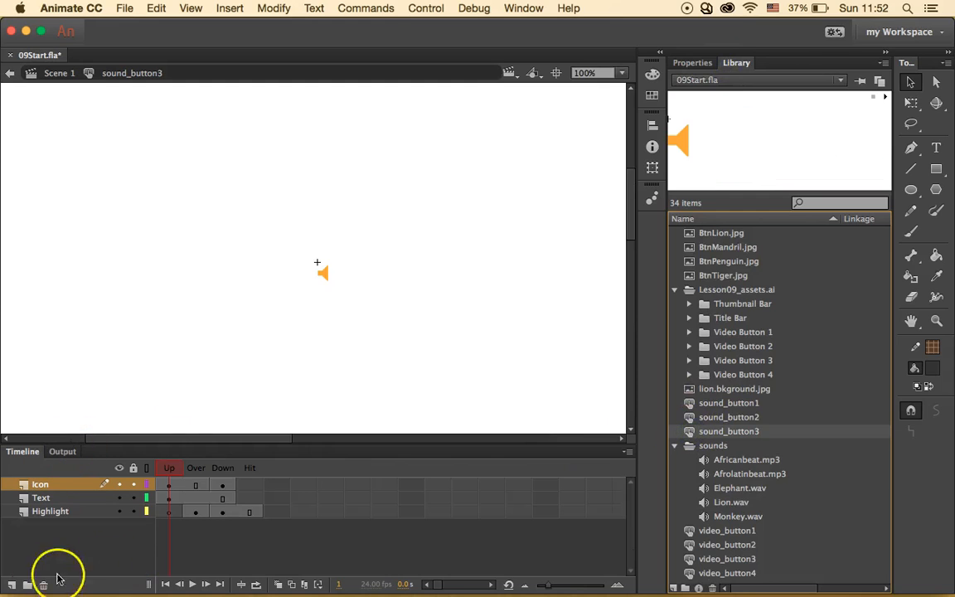
- Add a layer named sounds to sound_button3 and insert a keyframe at its Down frame
click(12, 584)
double_click(46, 484)
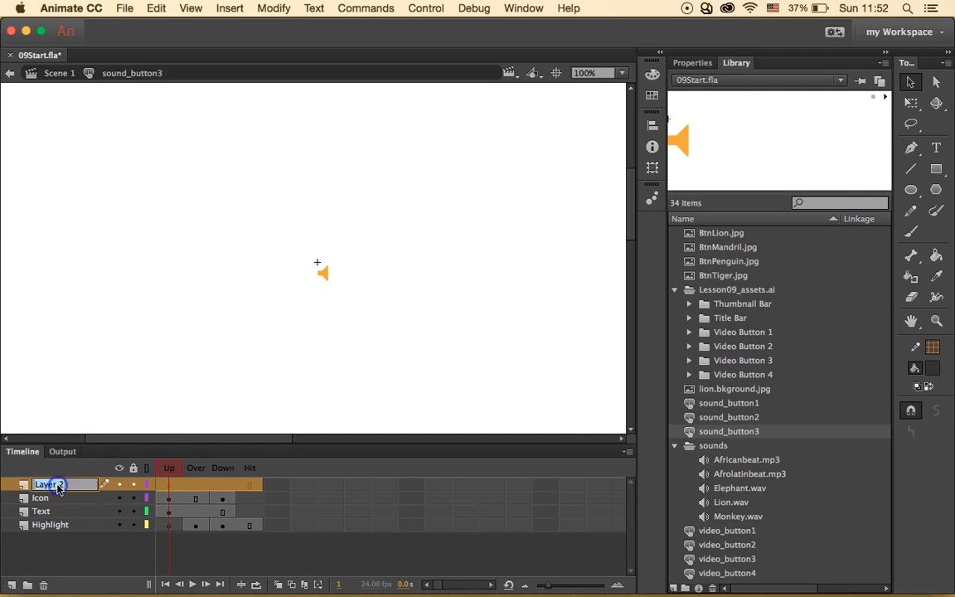
text(sounds)
key(Return)
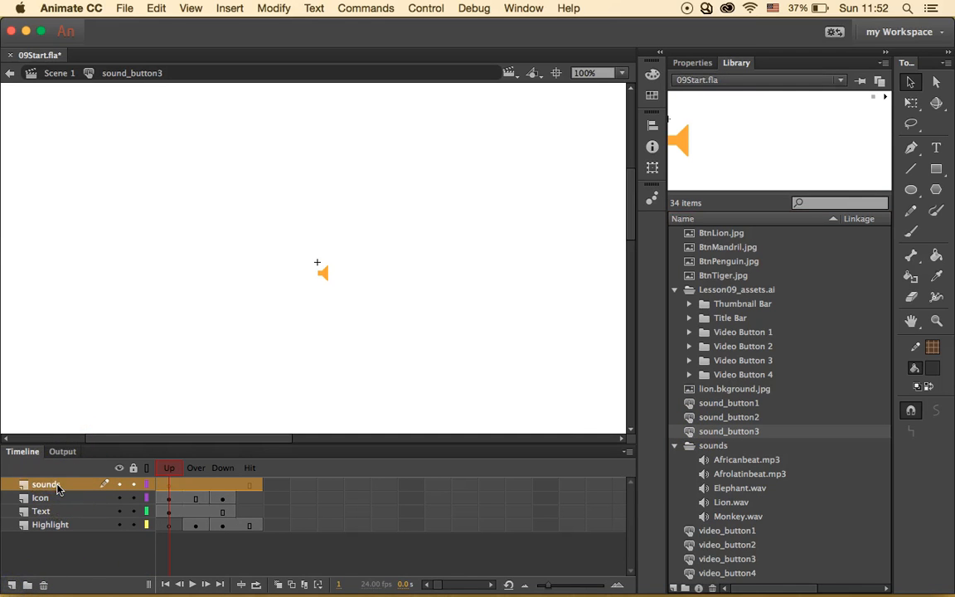
click(279, 469)
click(221, 485)
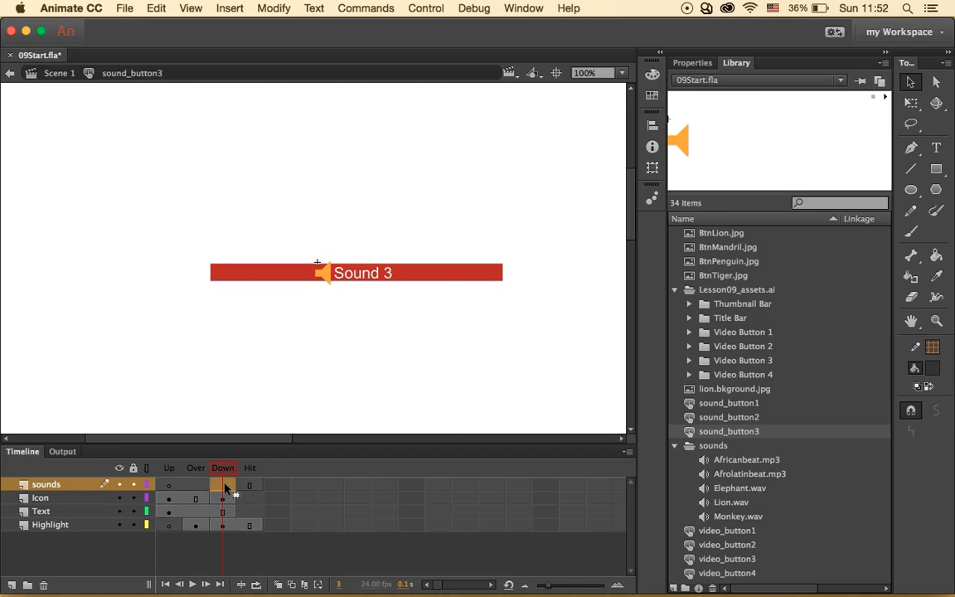
right_click(225, 489)
click(352, 303)
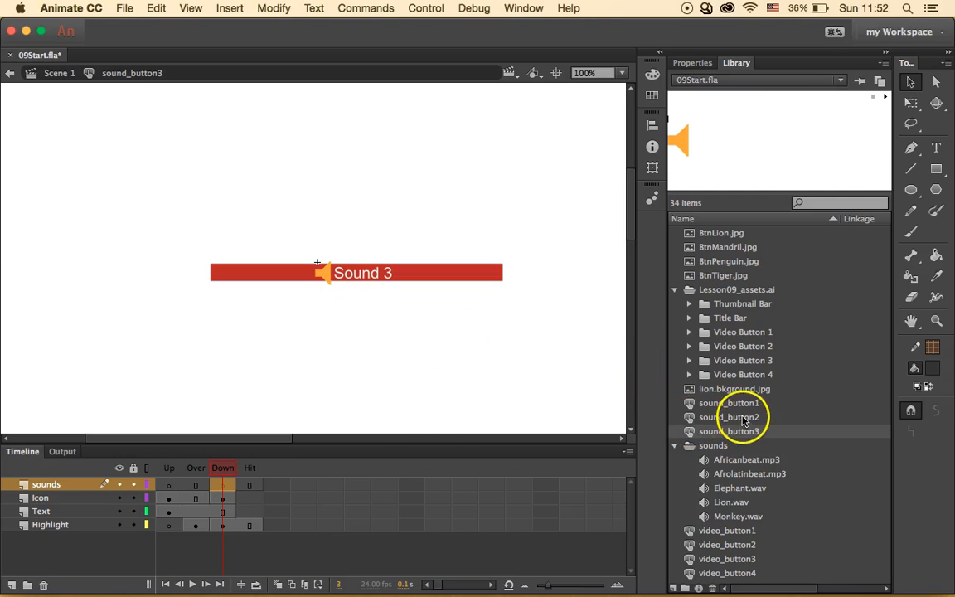
- Place Elephant.wav on the Down keyframe, set Sync to Start, and go back to Scene 1
click(751, 489)
drag(764, 497, 491, 327)
click(700, 62)
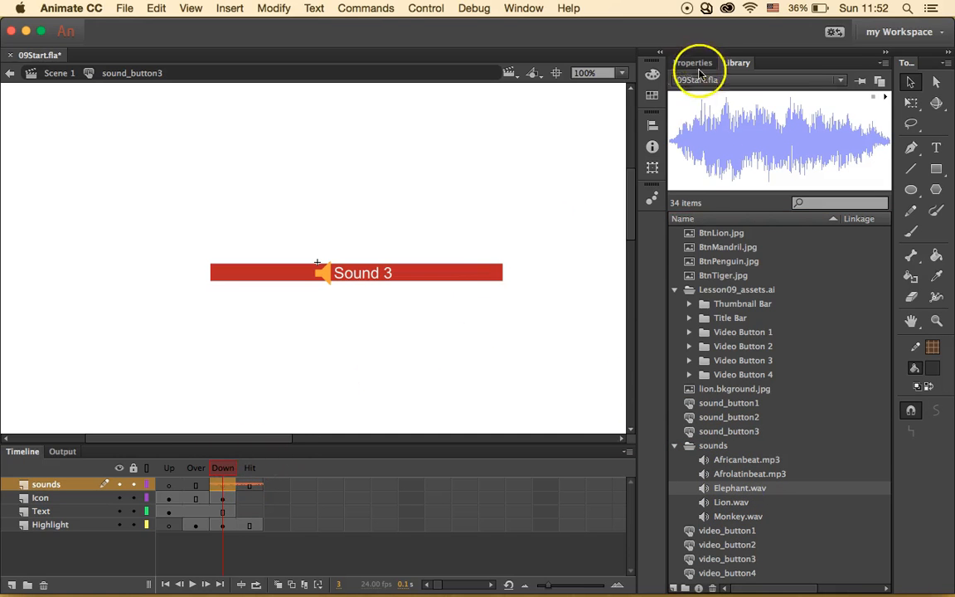
click(222, 482)
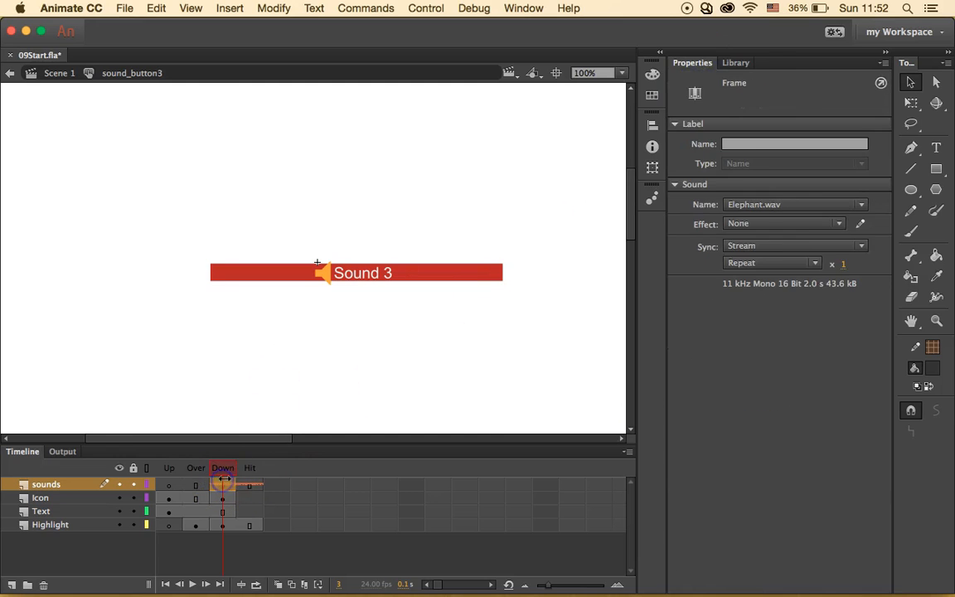
click(854, 245)
click(822, 278)
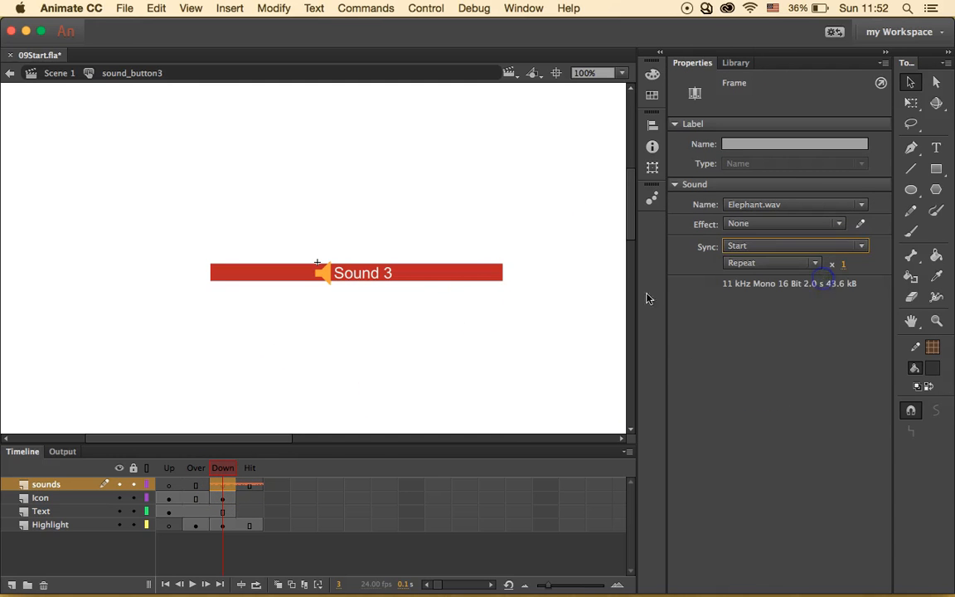
click(456, 302)
click(55, 74)
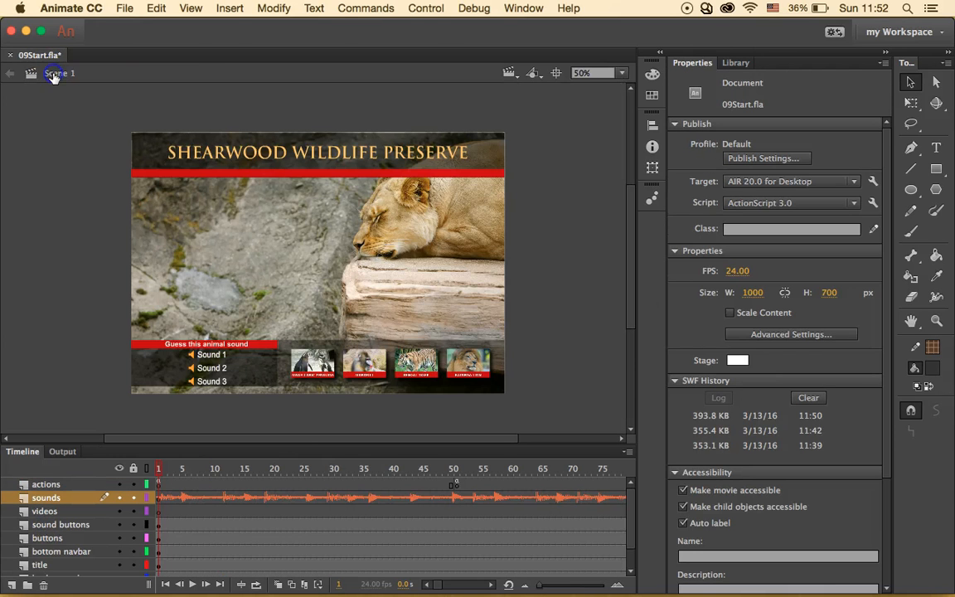
- Run Control > Test, click Sound 1 and Sound 3 in the preview, then close it and return to the Timeline
click(426, 9)
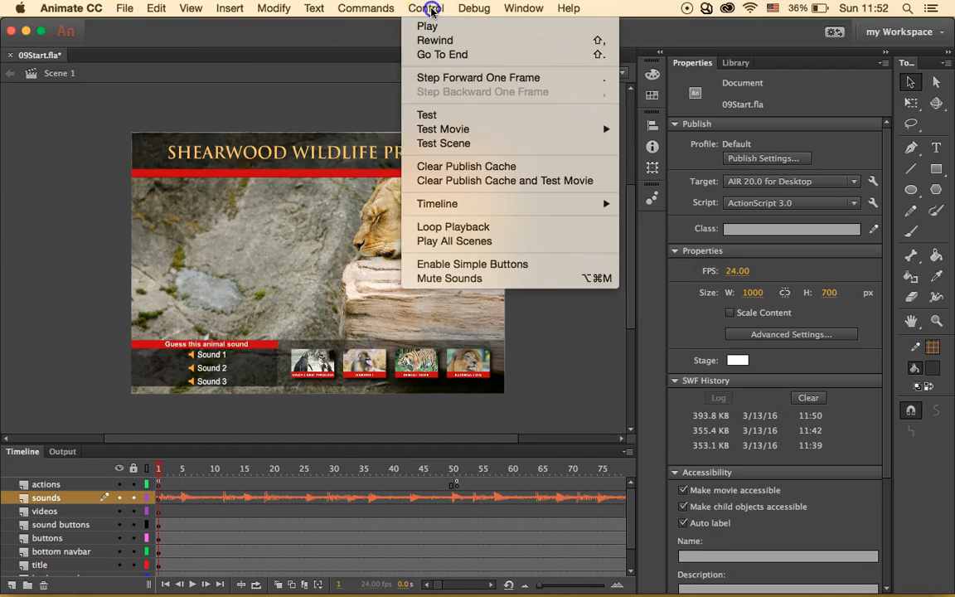
click(453, 113)
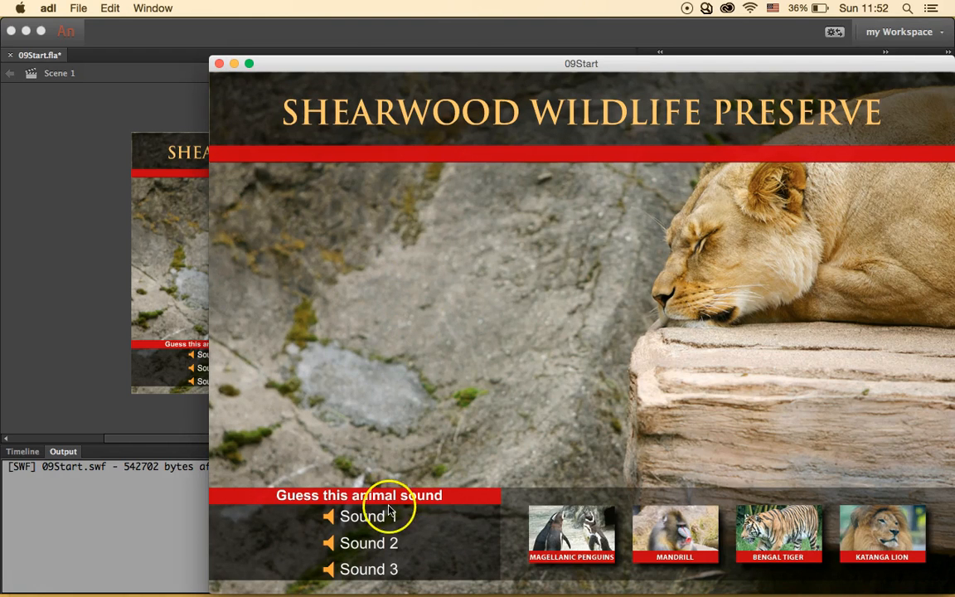
click(409, 520)
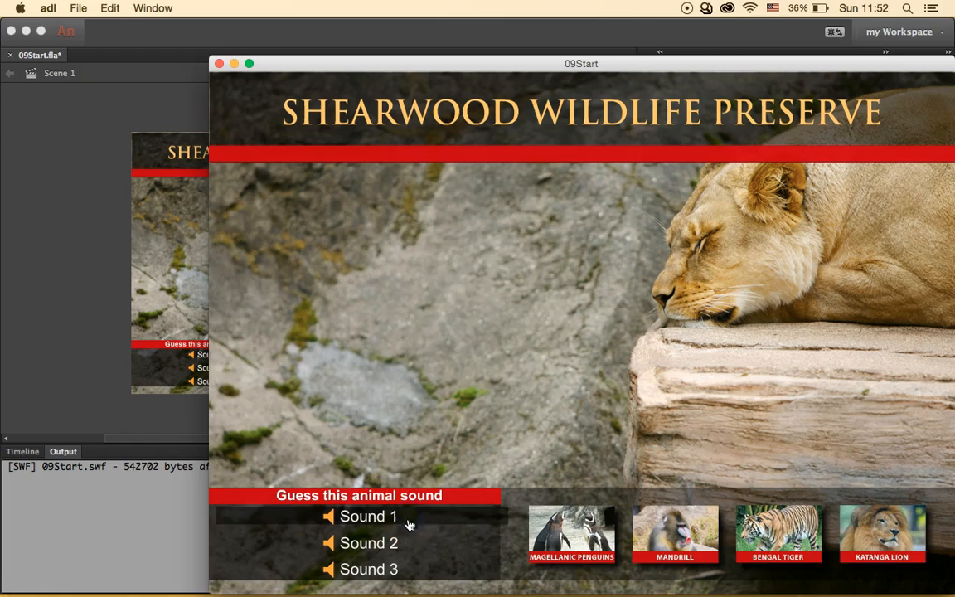
click(400, 569)
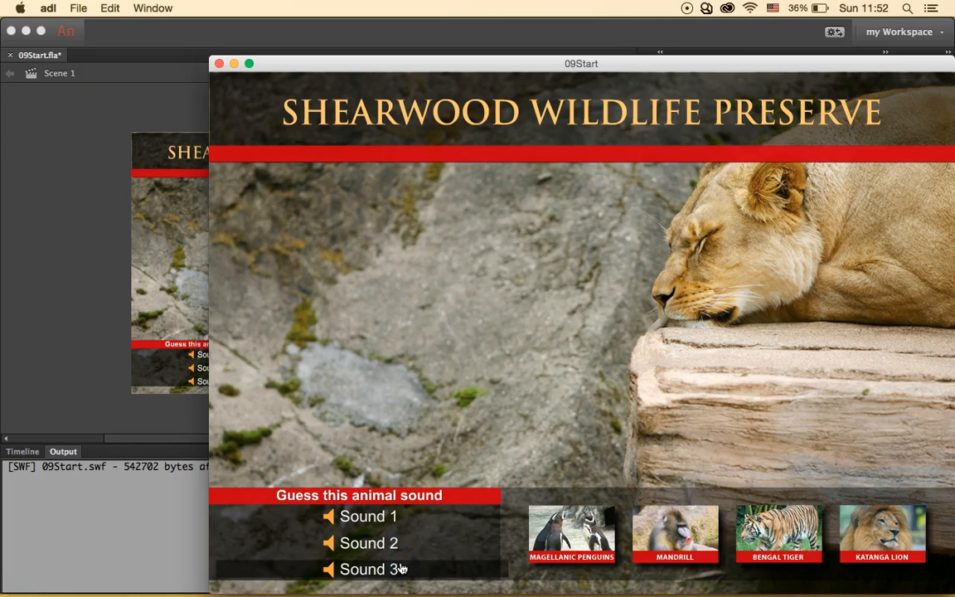
click(219, 63)
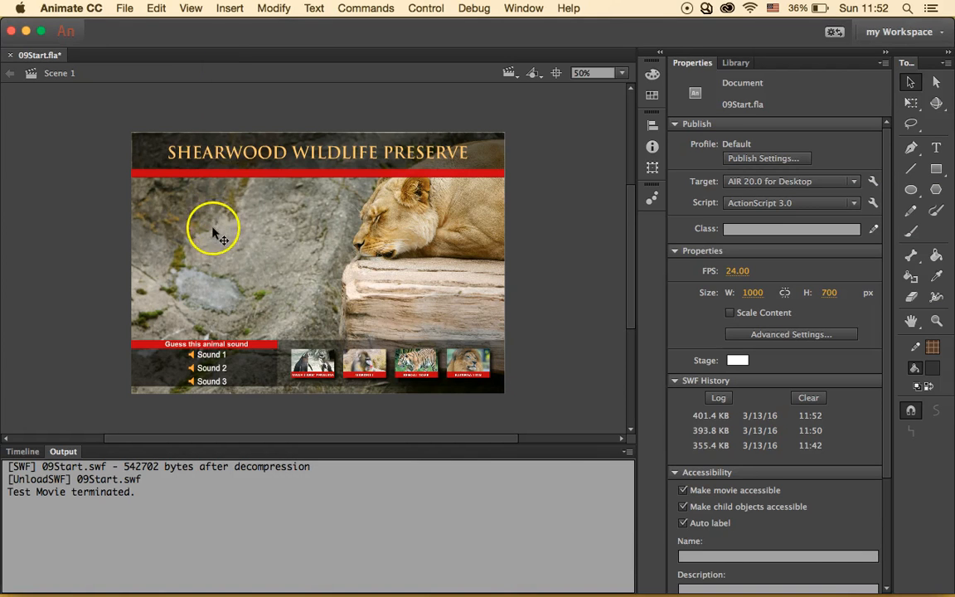
click(24, 453)
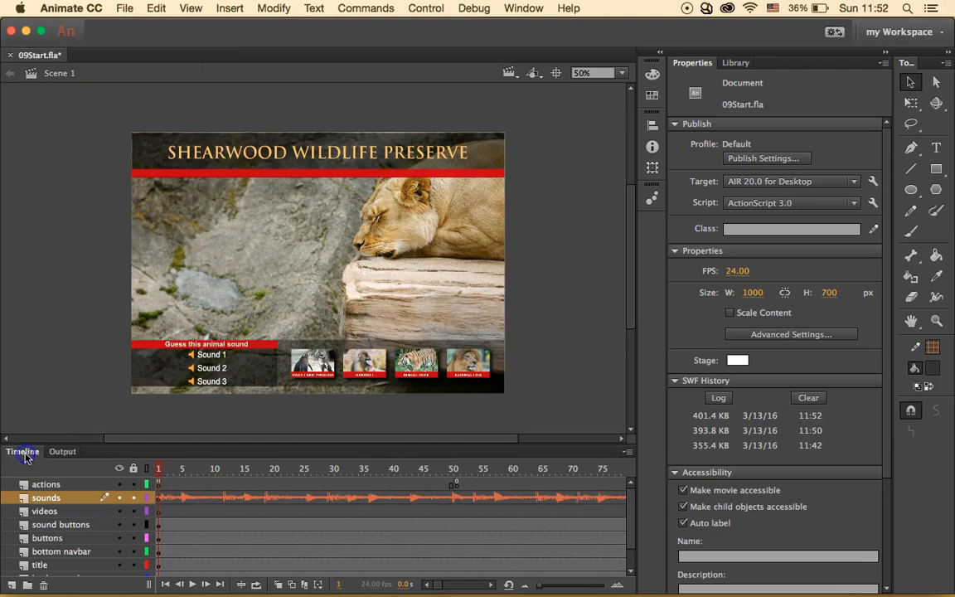
- Open the Creative Cloud panel and scroll the Apps list down to Media Encoder
click(555, 274)
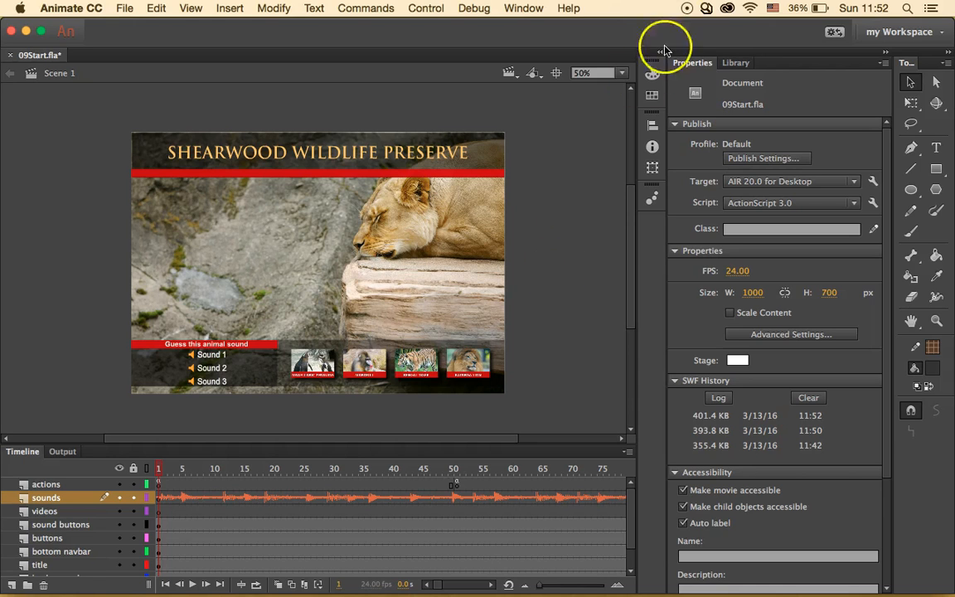
click(727, 8)
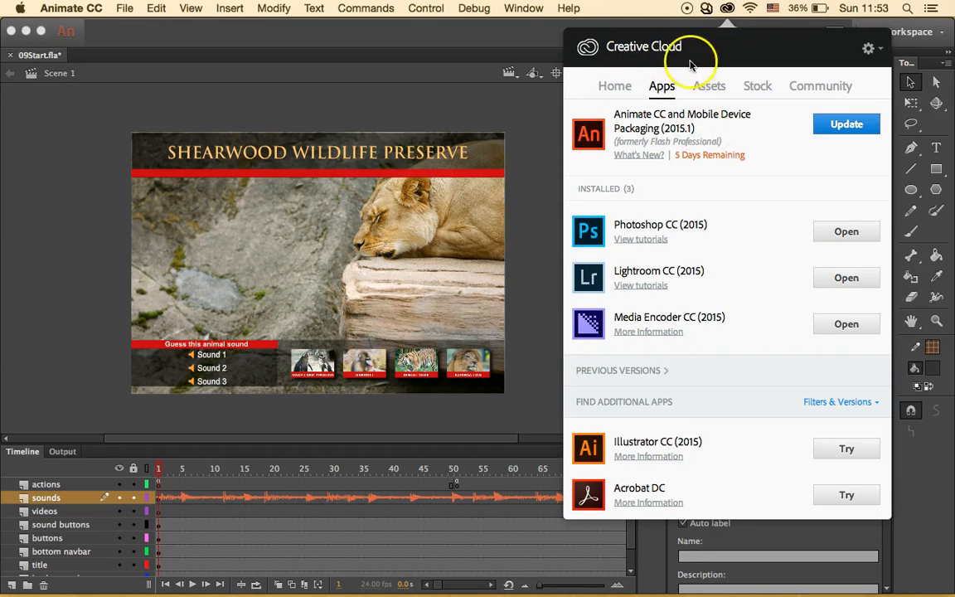
scroll(684, 349, down, 6)
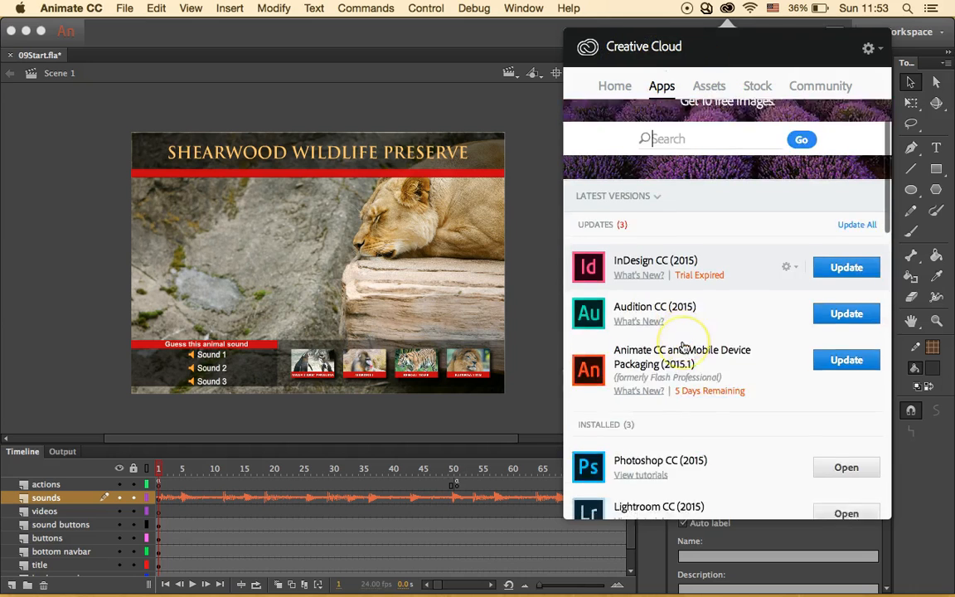
scroll(628, 396, down, 2)
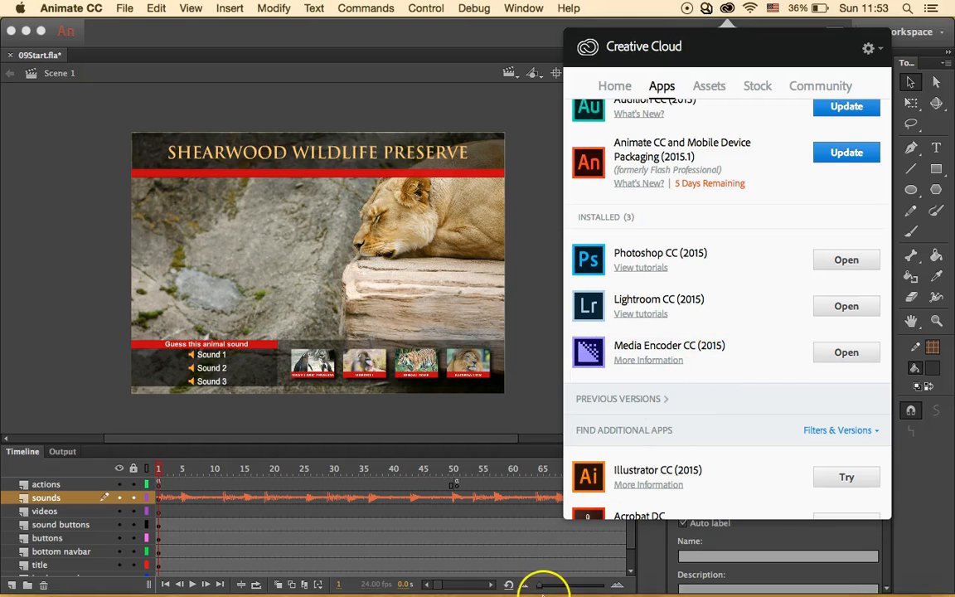
mouse_move(704, 578)
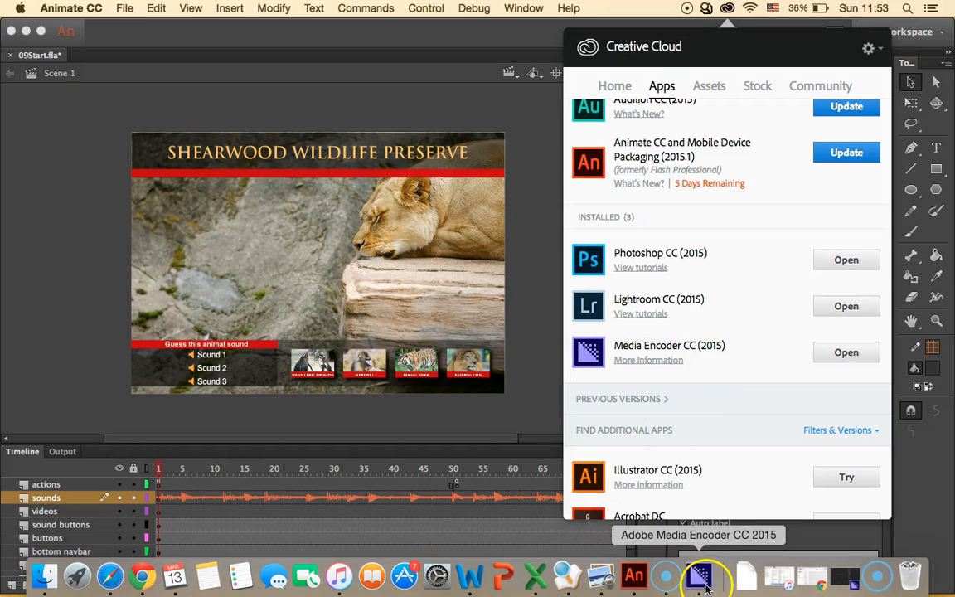
- Bring Media Encoder to the front and focus its empty queue
click(706, 588)
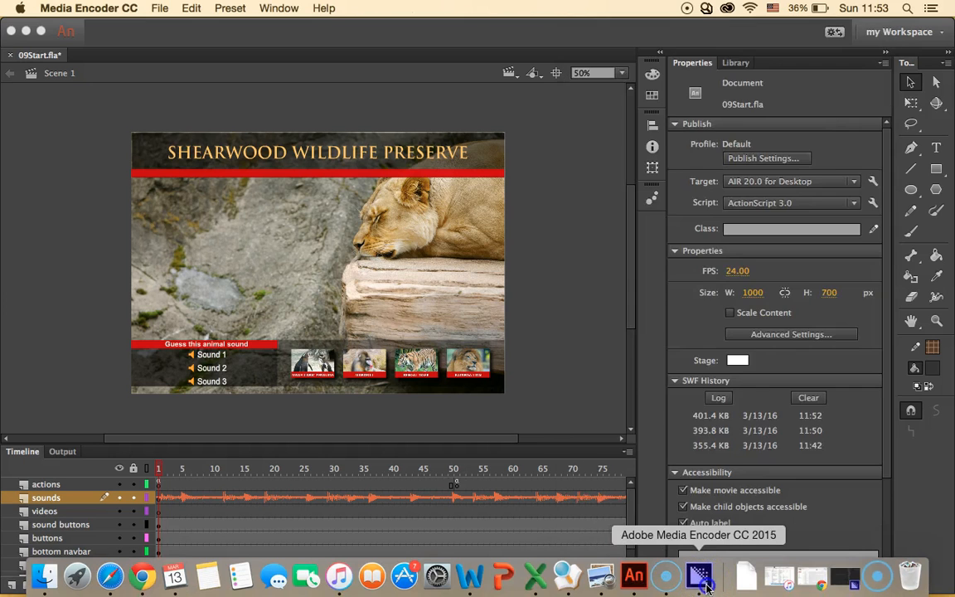
click(430, 326)
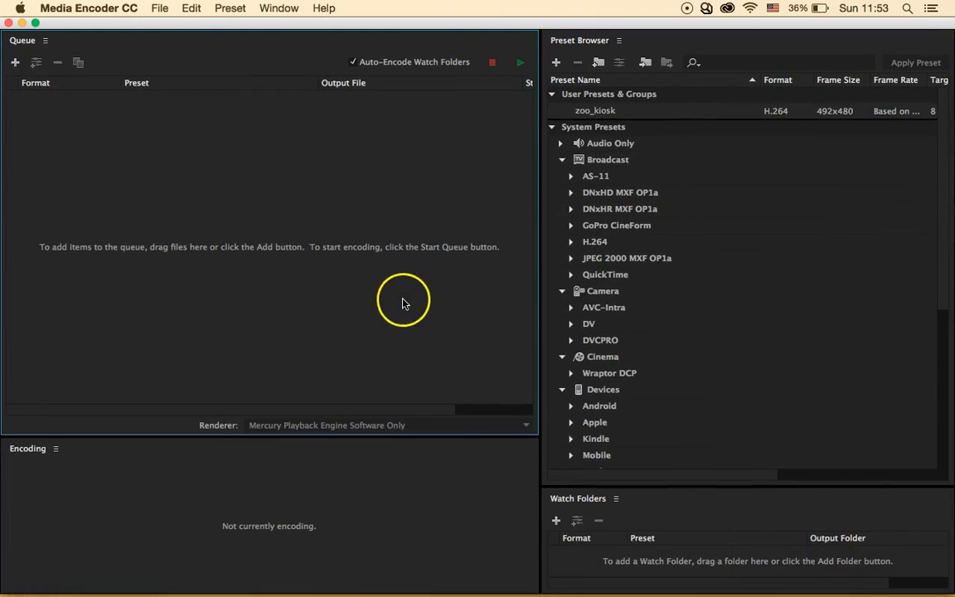
click(390, 487)
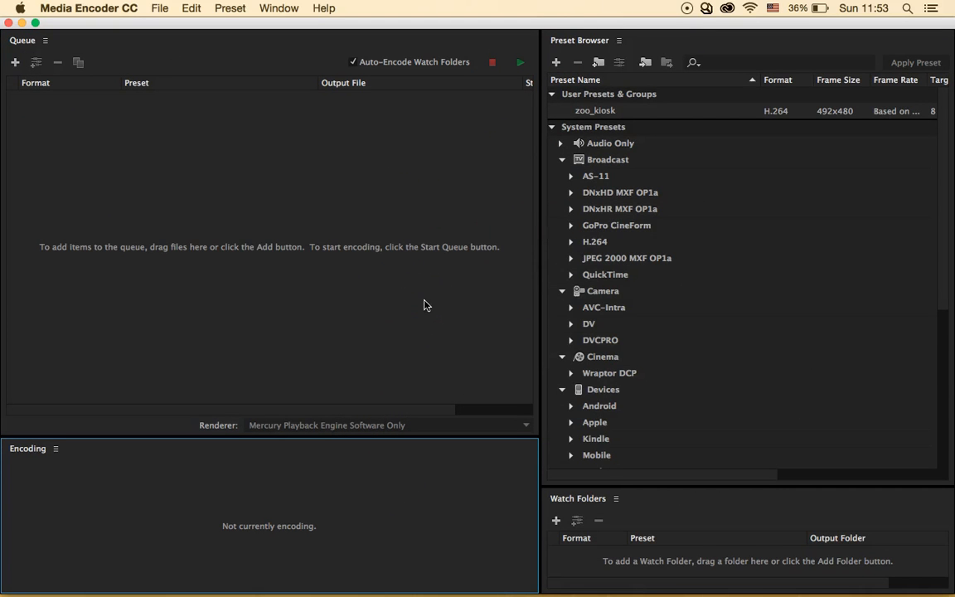
- Add Penguins.mov from the 09Start folder to the queue with File > Add Source
click(161, 7)
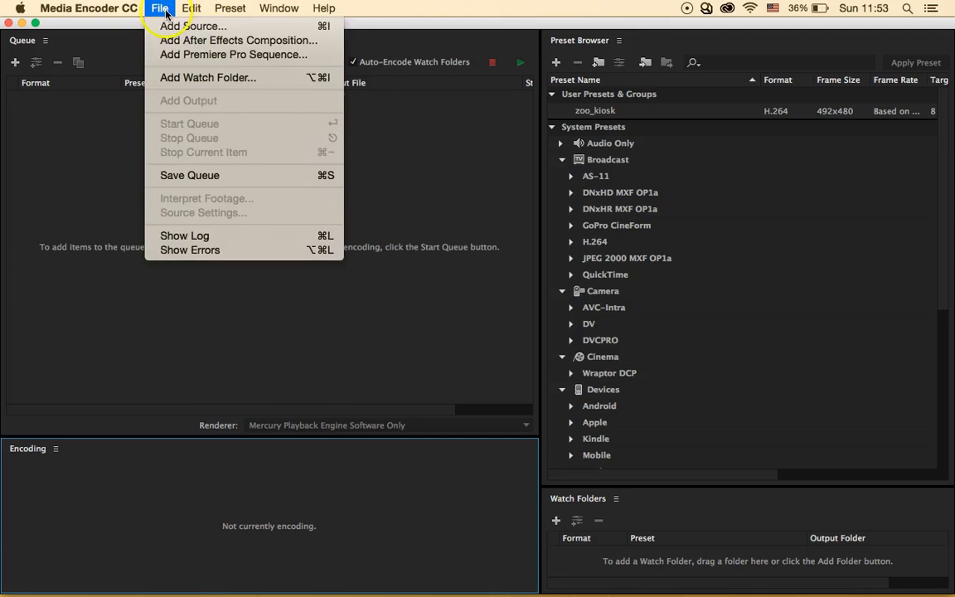
click(171, 29)
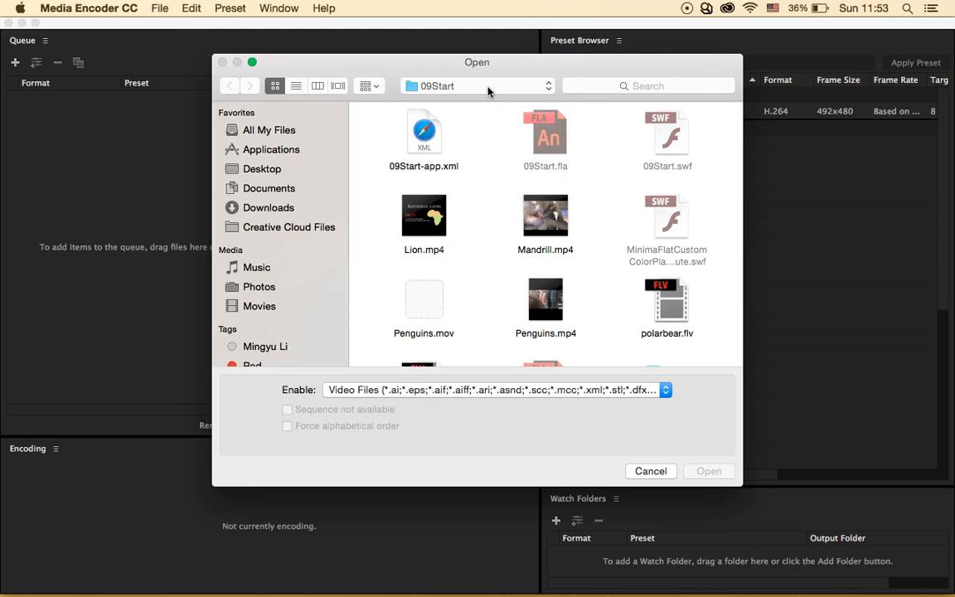
scroll(475, 299, down, 2)
scroll(475, 298, down, 1)
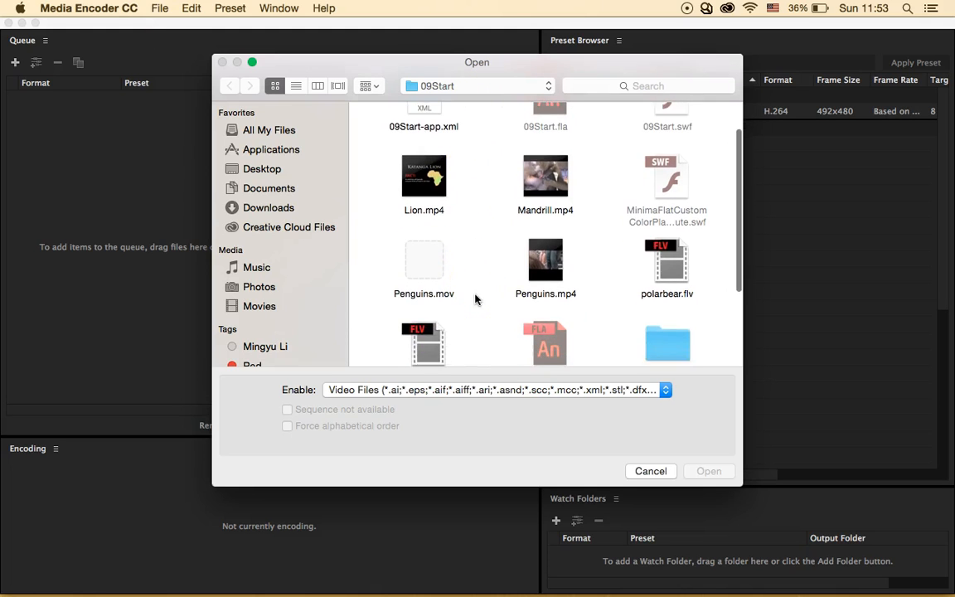
scroll(473, 298, down, 3)
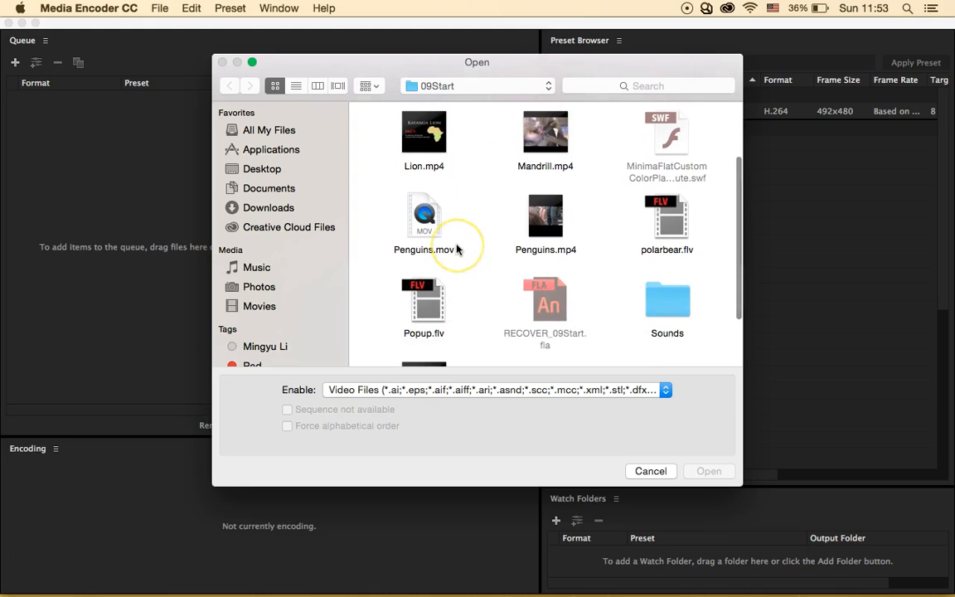
scroll(457, 247, down, 2)
click(423, 199)
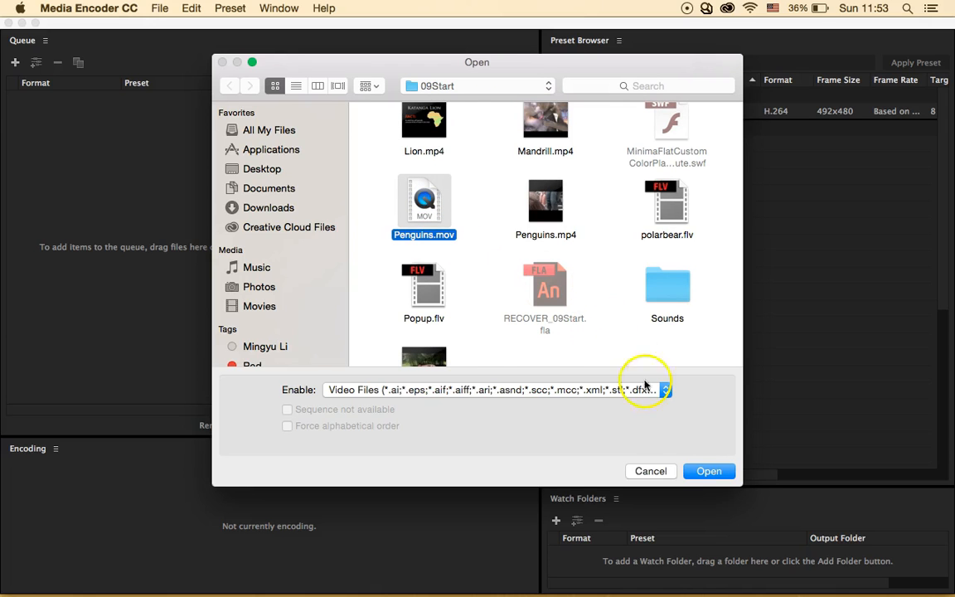
click(709, 470)
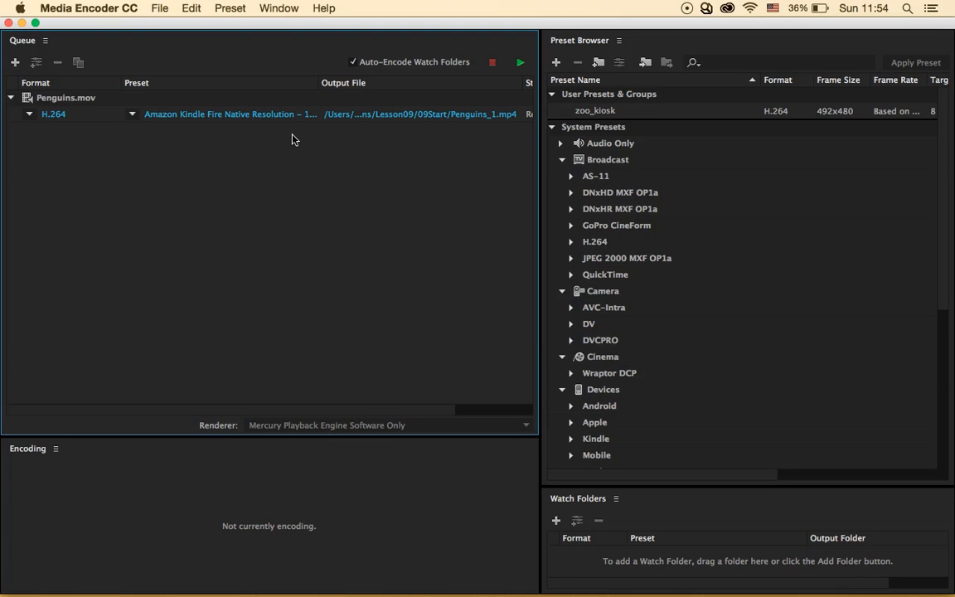
- Switch the Penguins.mov preset to YouTube 480p SD, then open the output file's Save As dialog
click(263, 109)
click(133, 116)
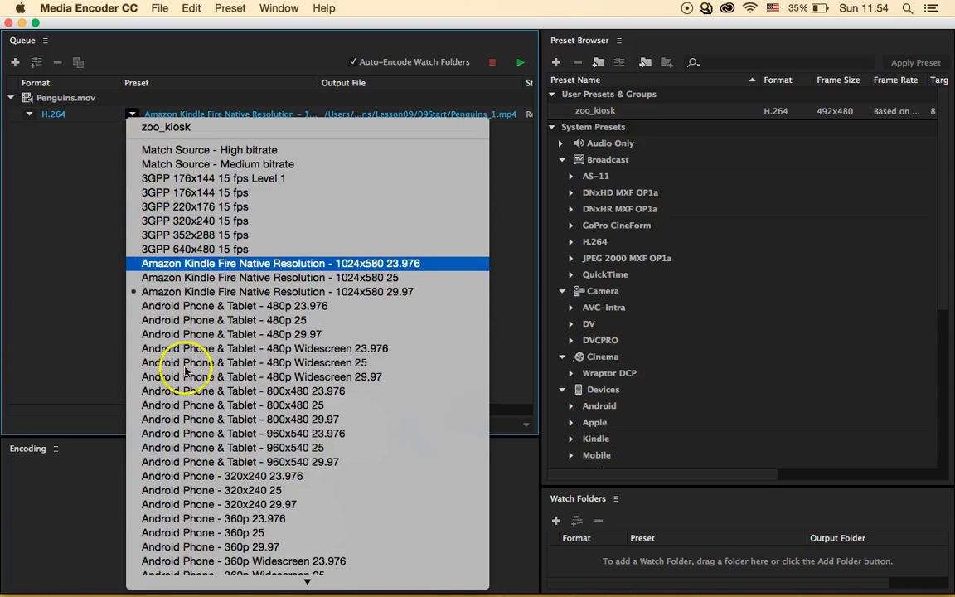
scroll(196, 387, down, 4)
scroll(196, 387, down, 10)
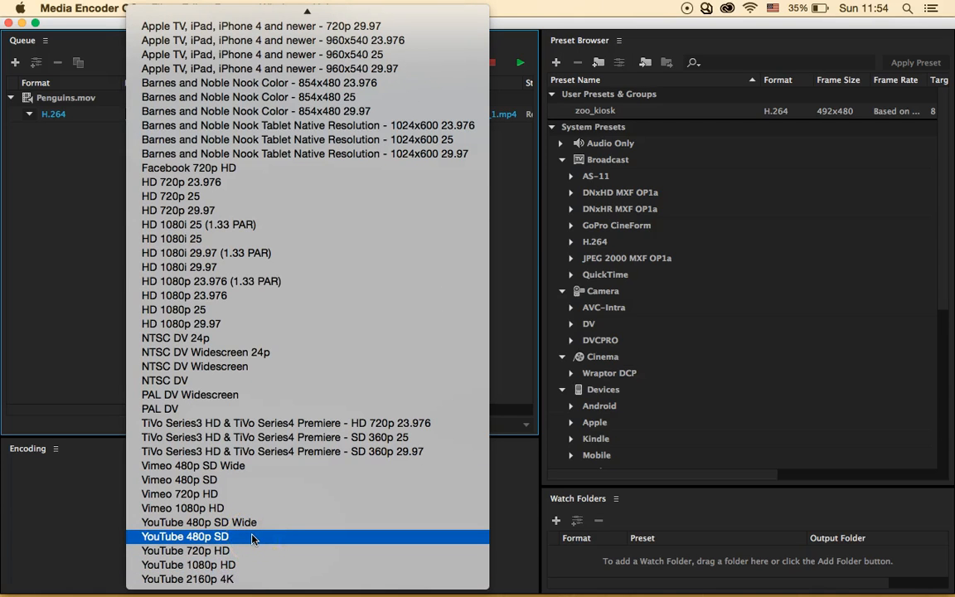
click(207, 540)
click(216, 540)
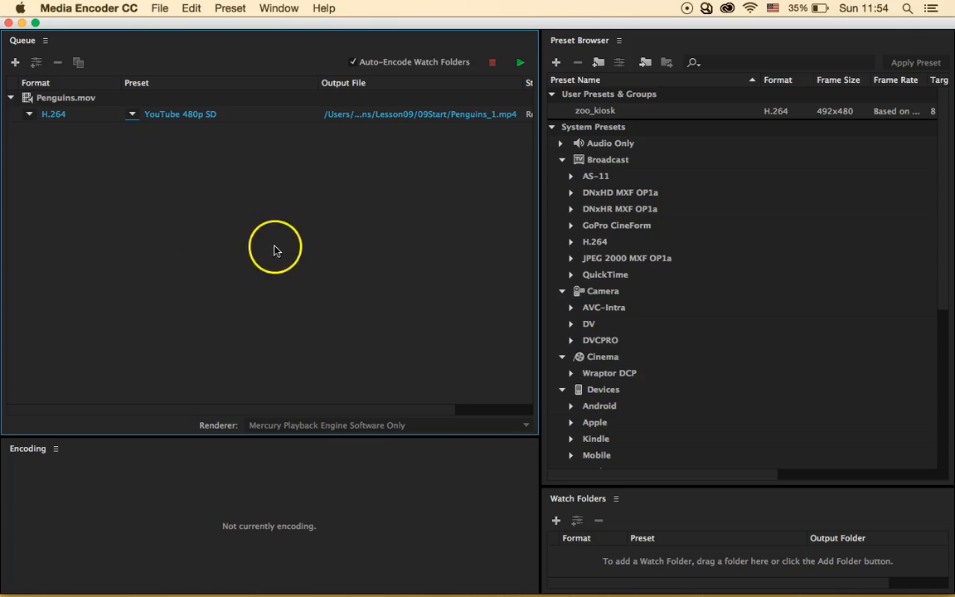
click(330, 122)
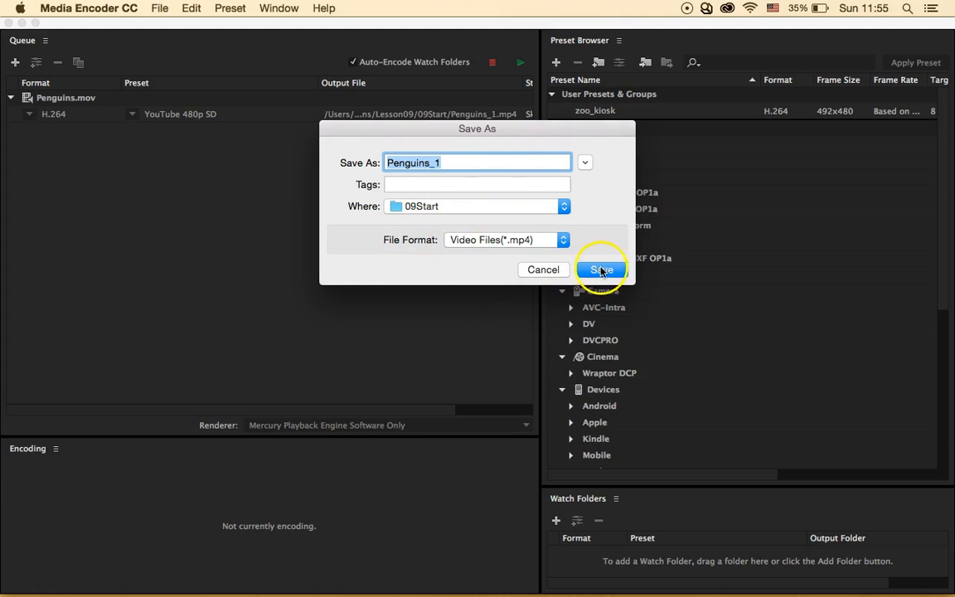
- Save the output as Penguins_1 in 09Start and run the queue until Penguins_1.mp4 shows Done
click(601, 270)
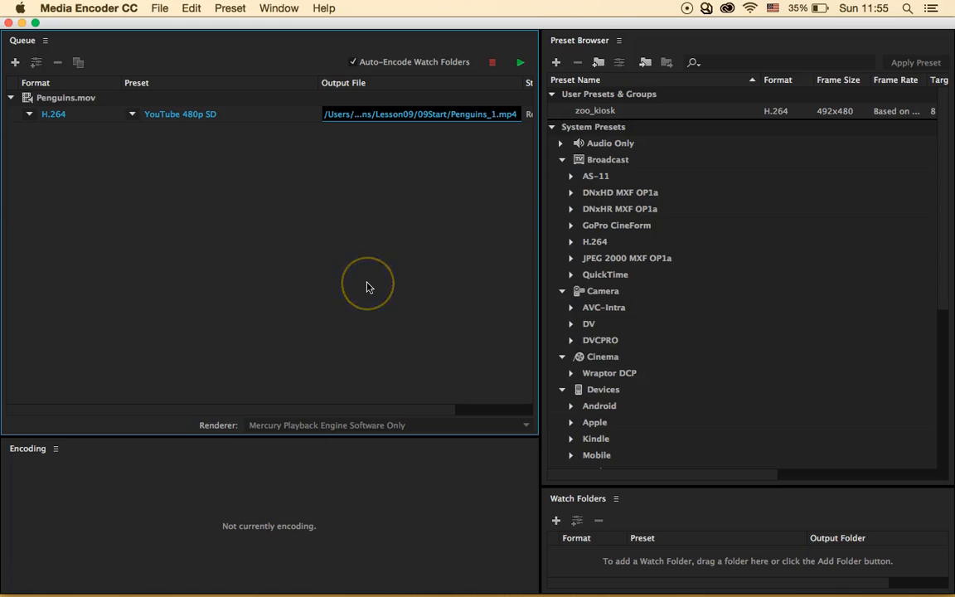
click(519, 64)
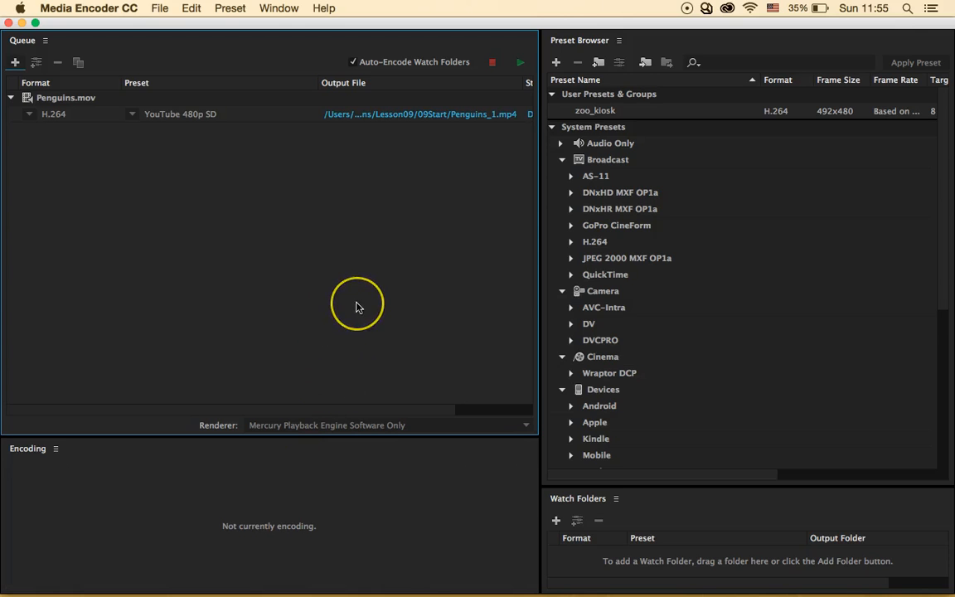
drag(440, 410, 516, 412)
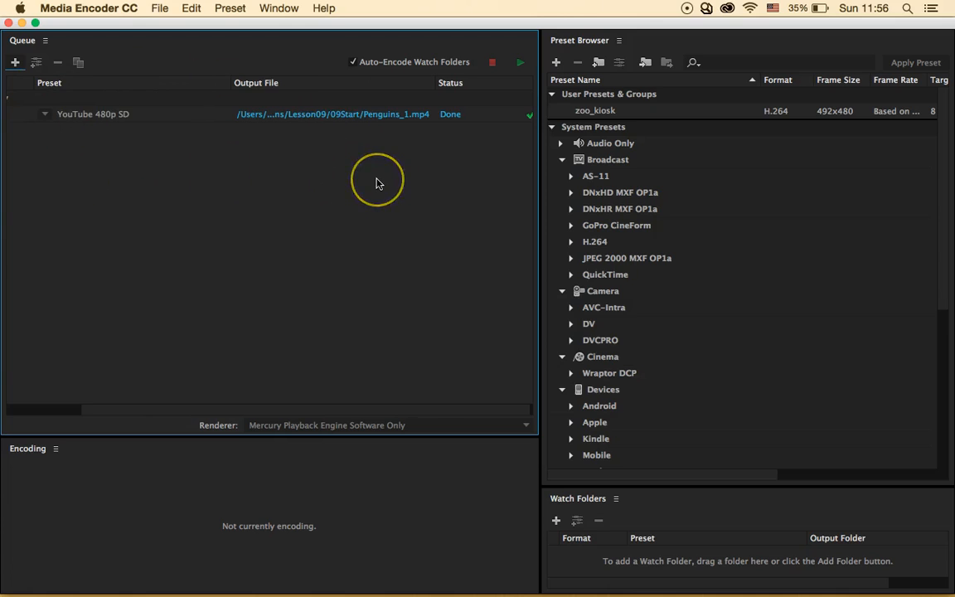
scroll(376, 183, left, 5)
scroll(376, 183, right, 3)
scroll(378, 182, left, 3)
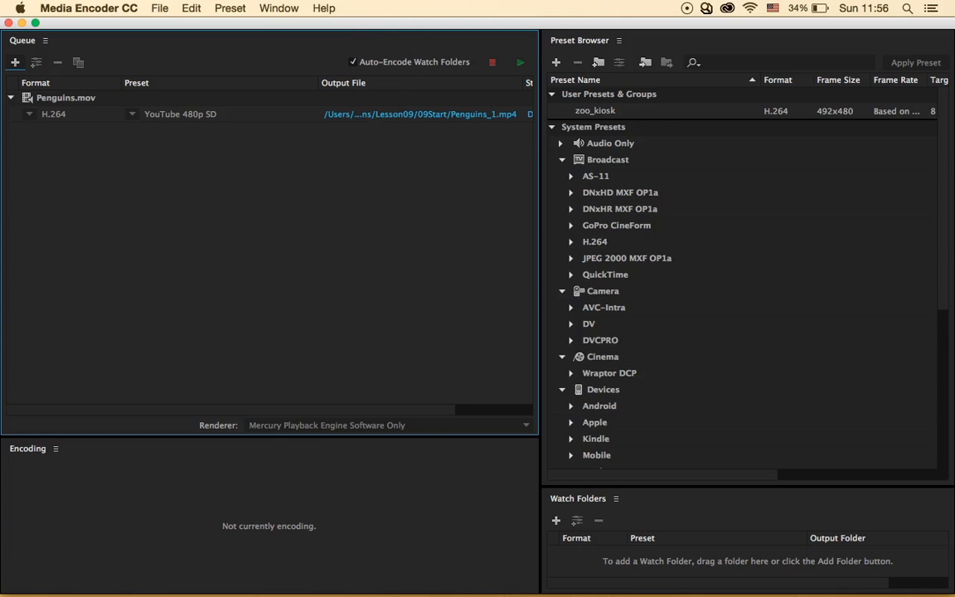
- Reset the finished Penguins.mov job to Ready and open its YouTube 480p SD export settings
click(192, 7)
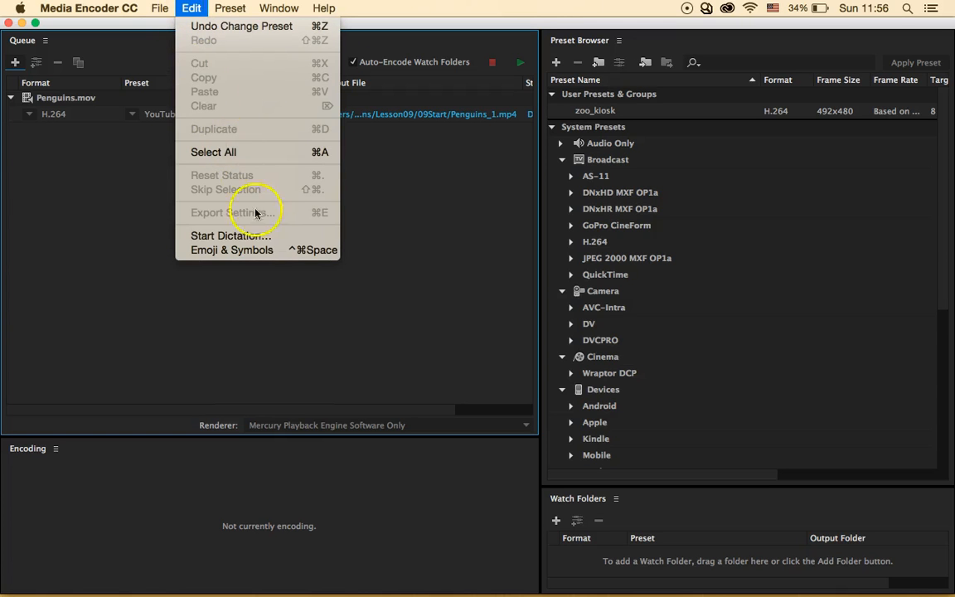
click(367, 190)
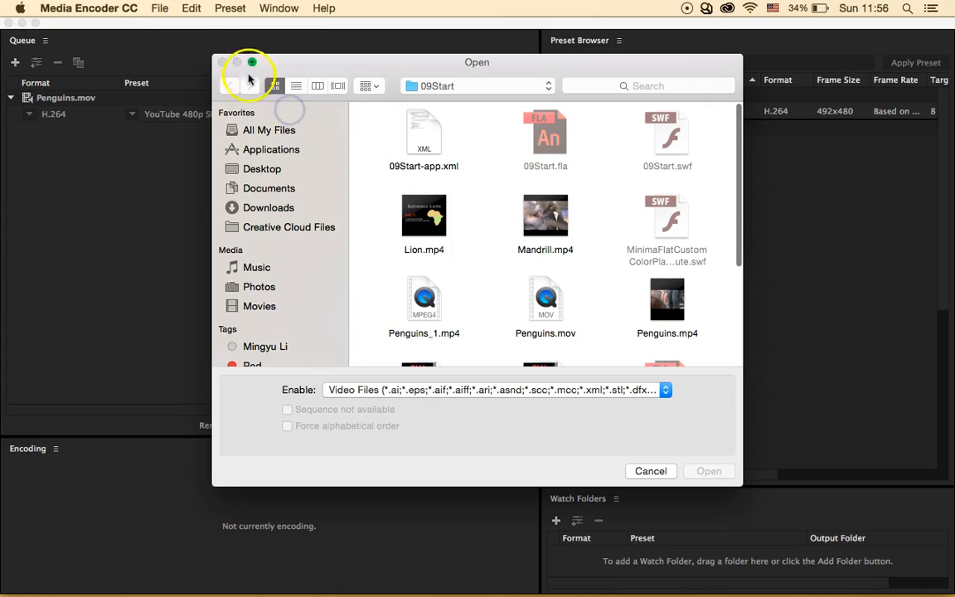
click(646, 471)
click(182, 104)
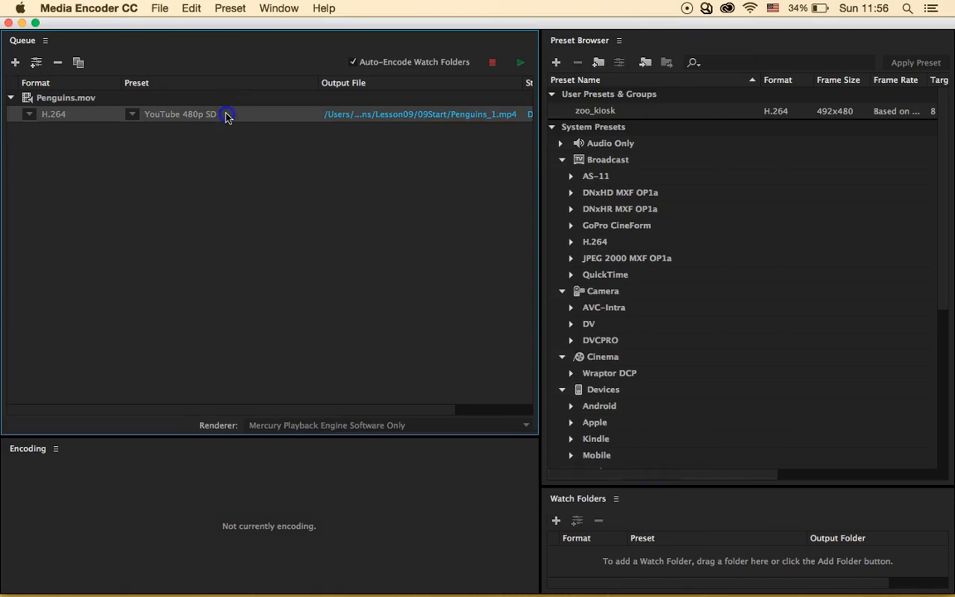
click(191, 9)
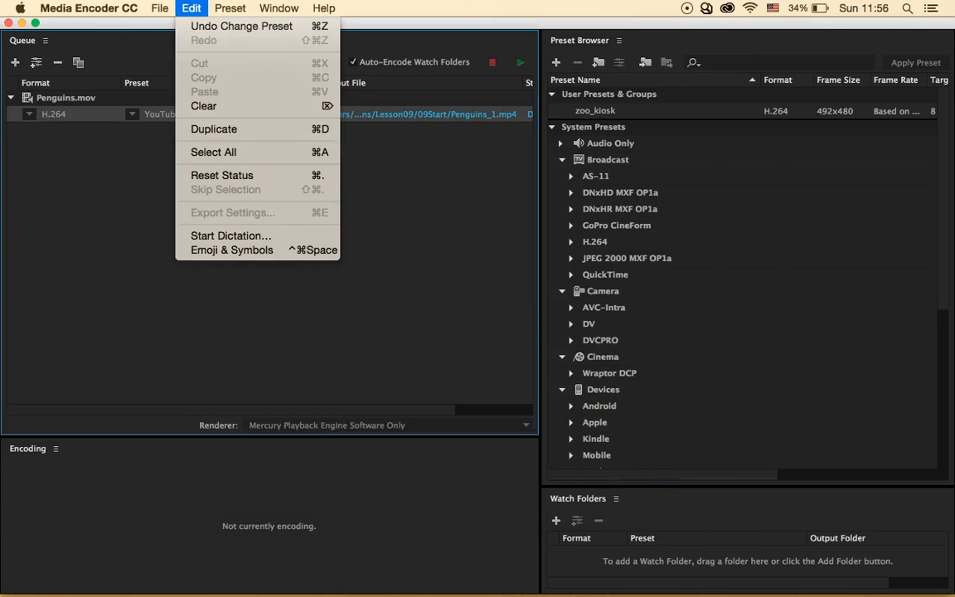
click(222, 175)
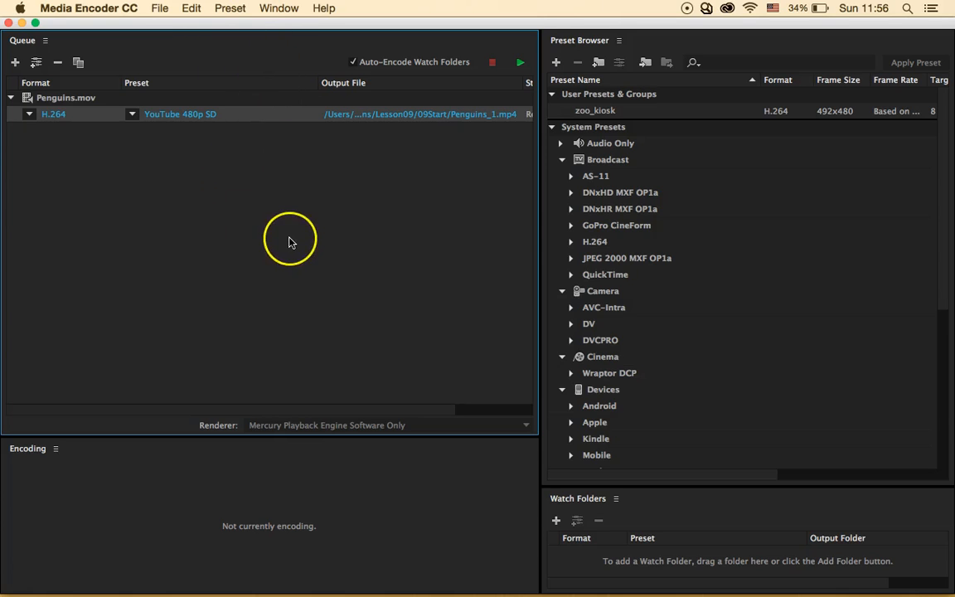
click(139, 214)
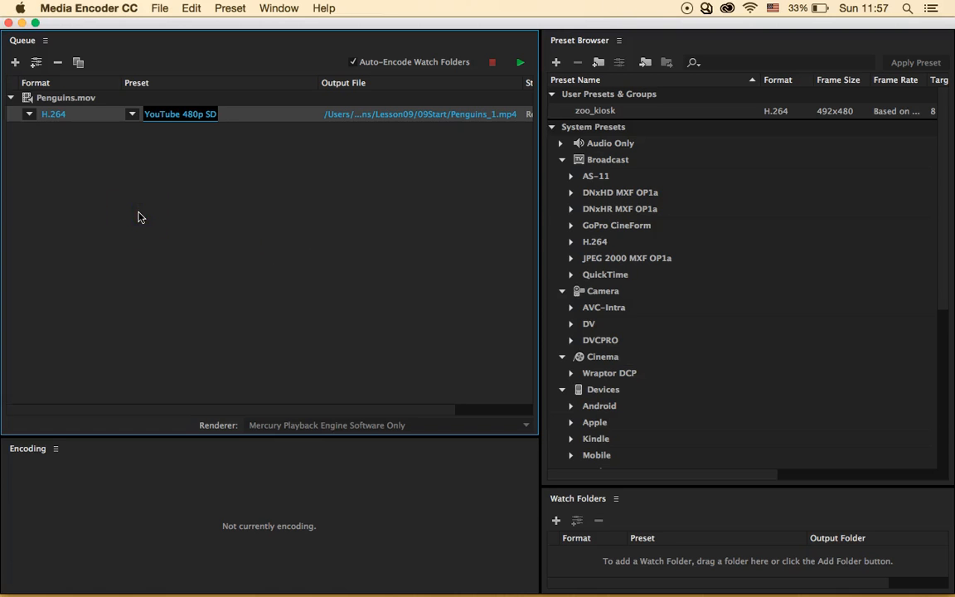
click(170, 119)
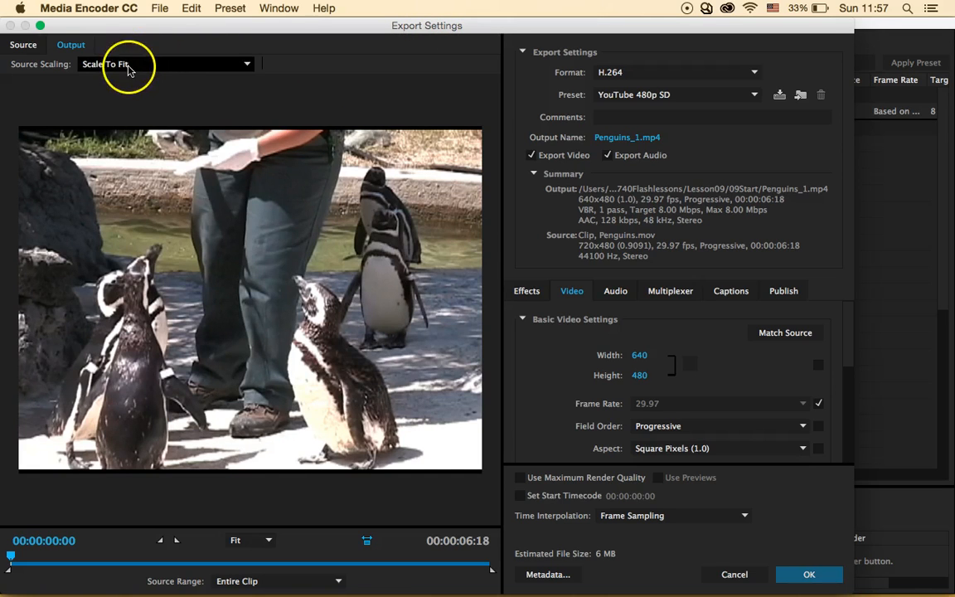
- On the Source tab enable Crop and drag the crop edges down to about 566 x 286
click(22, 46)
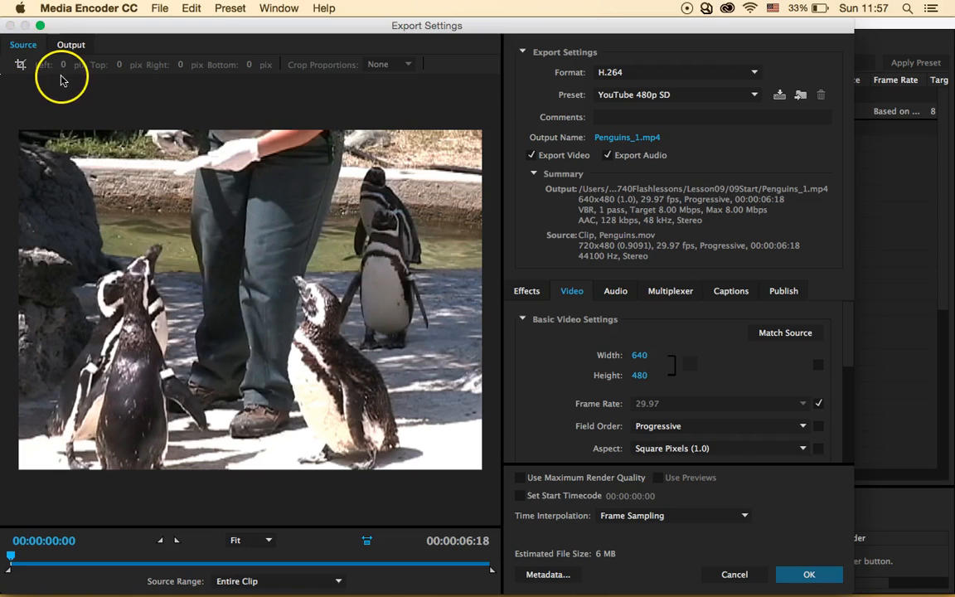
click(20, 66)
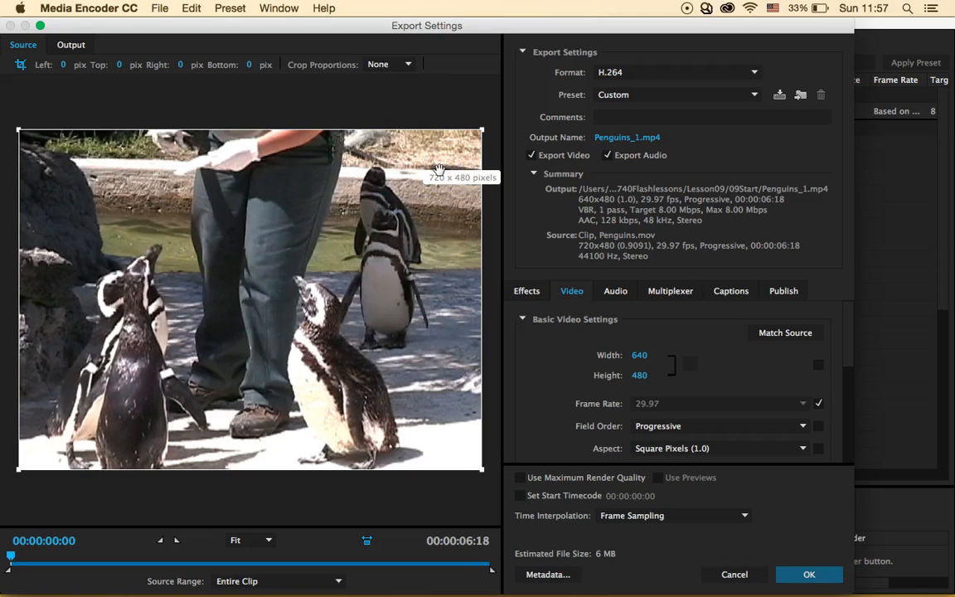
drag(481, 131, 391, 258)
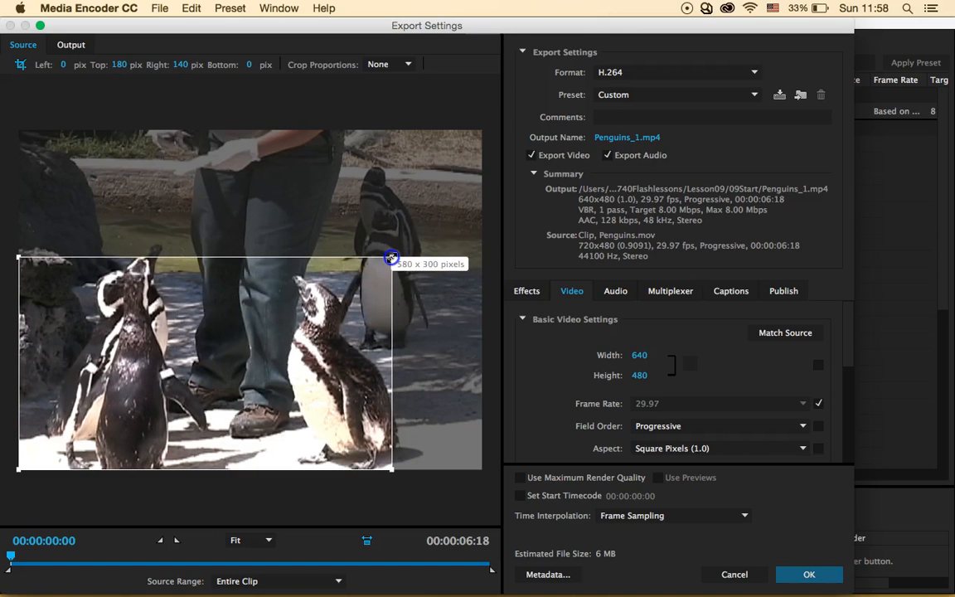
mouse_move(392, 258)
mouse_down()
mouse_move(381, 267)
mouse_move(387, 240)
mouse_move(375, 255)
mouse_up()
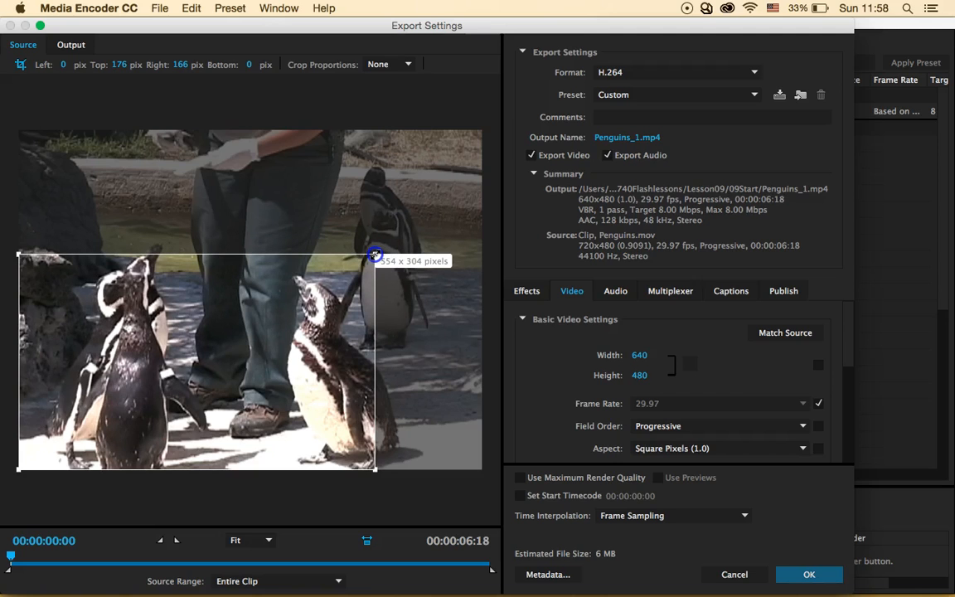
mouse_move(375, 255)
mouse_down()
mouse_move(395, 269)
mouse_move(381, 267)
mouse_up()
click(430, 231)
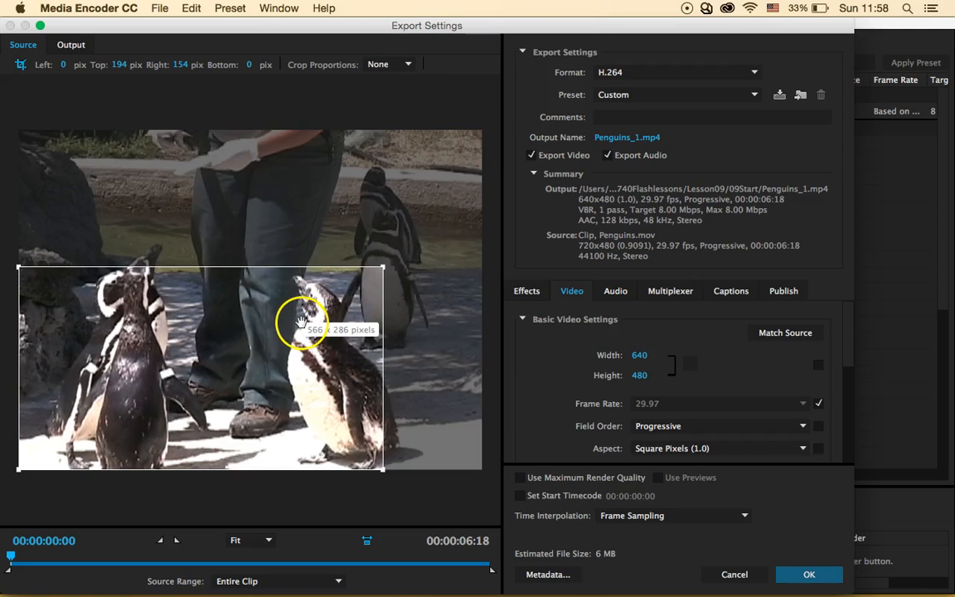
- Set Crop Proportions to 16:9 and fit the crop box around the two lower penguins
click(411, 66)
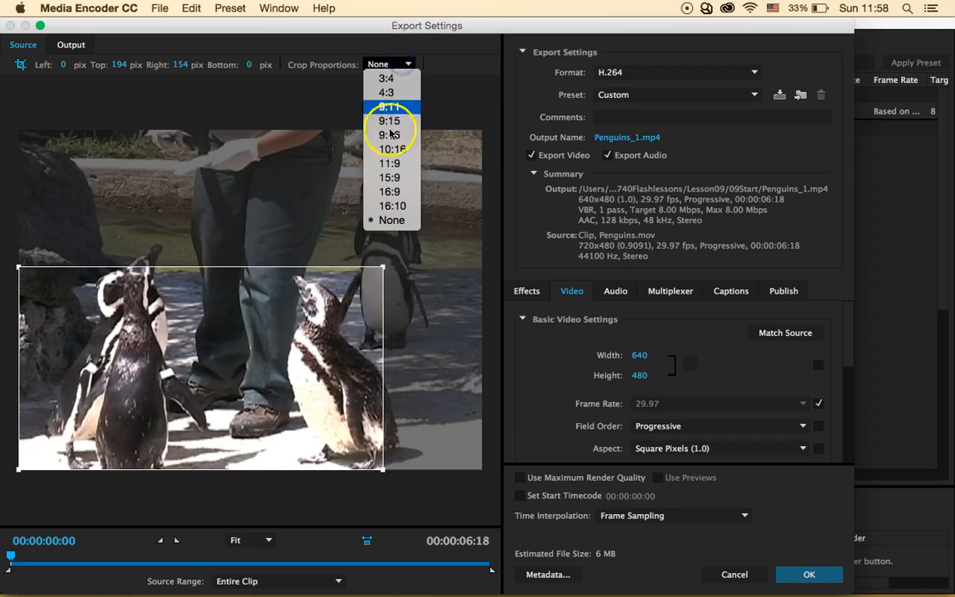
click(390, 140)
click(405, 65)
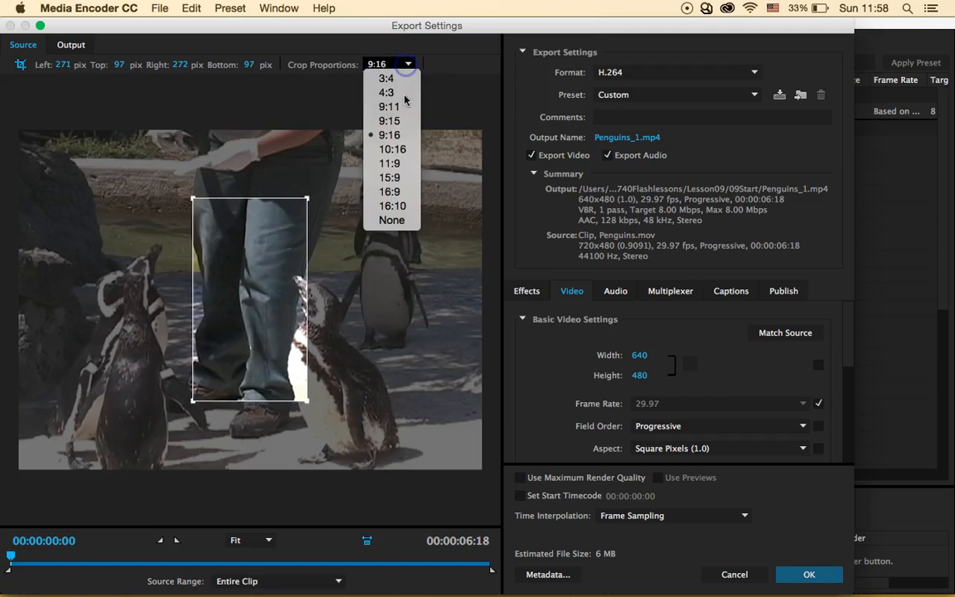
click(405, 193)
drag(251, 272, 222, 359)
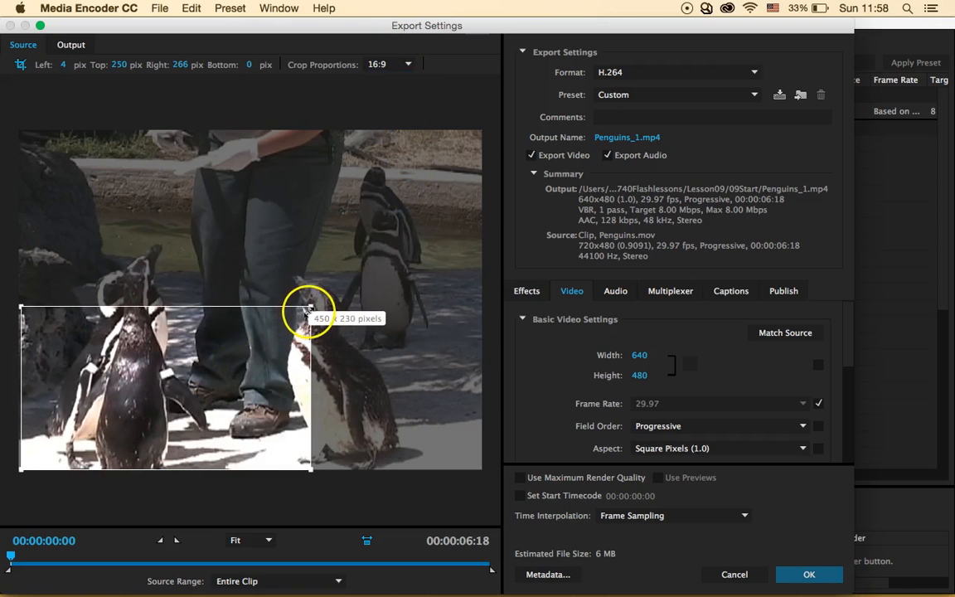
drag(311, 307, 402, 265)
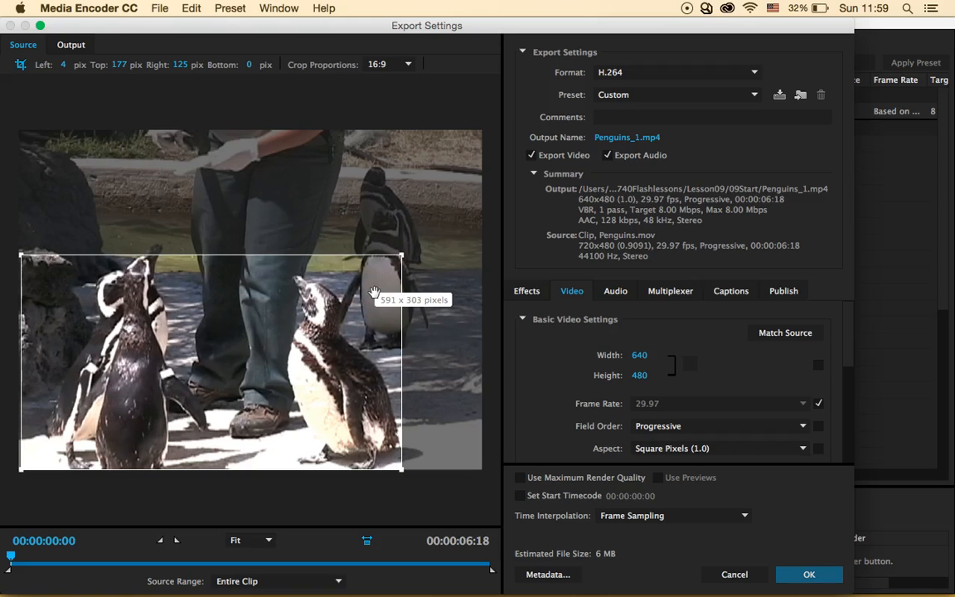
- On the Output tab try Scale To Fill, Stretch To Fill and black-border scaling, then revert to Scale To Fit
click(71, 46)
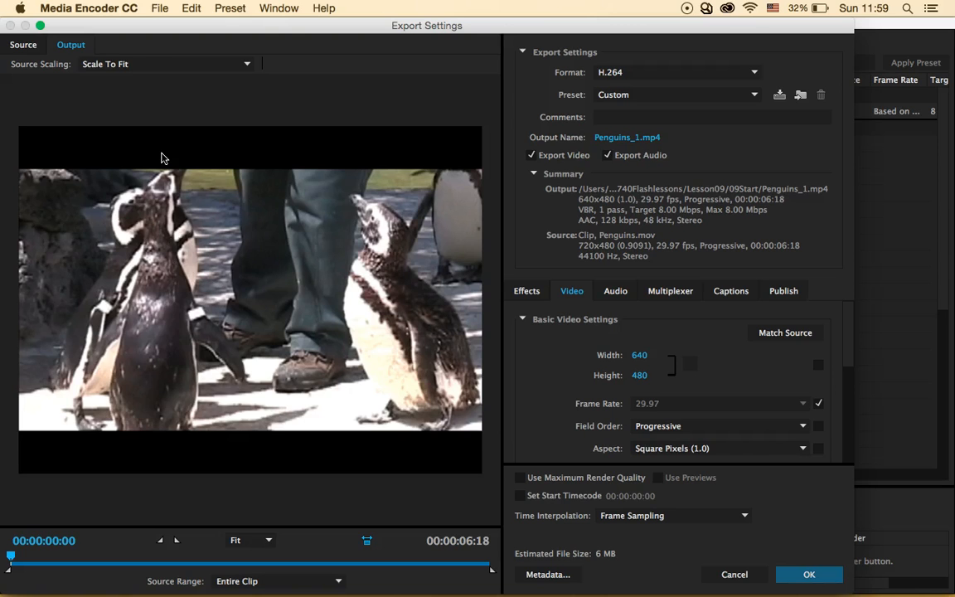
click(128, 63)
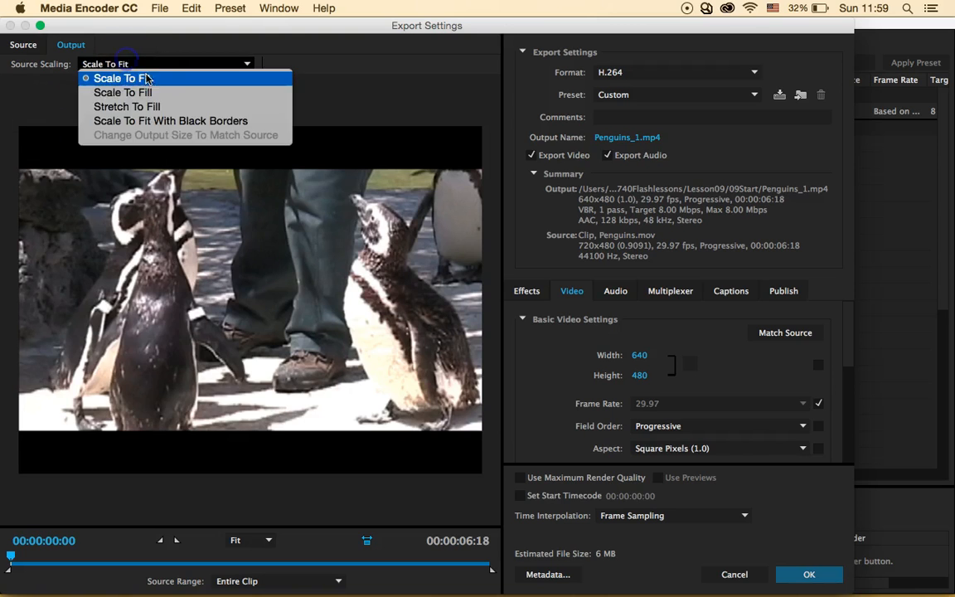
click(163, 92)
click(190, 66)
click(190, 108)
click(210, 66)
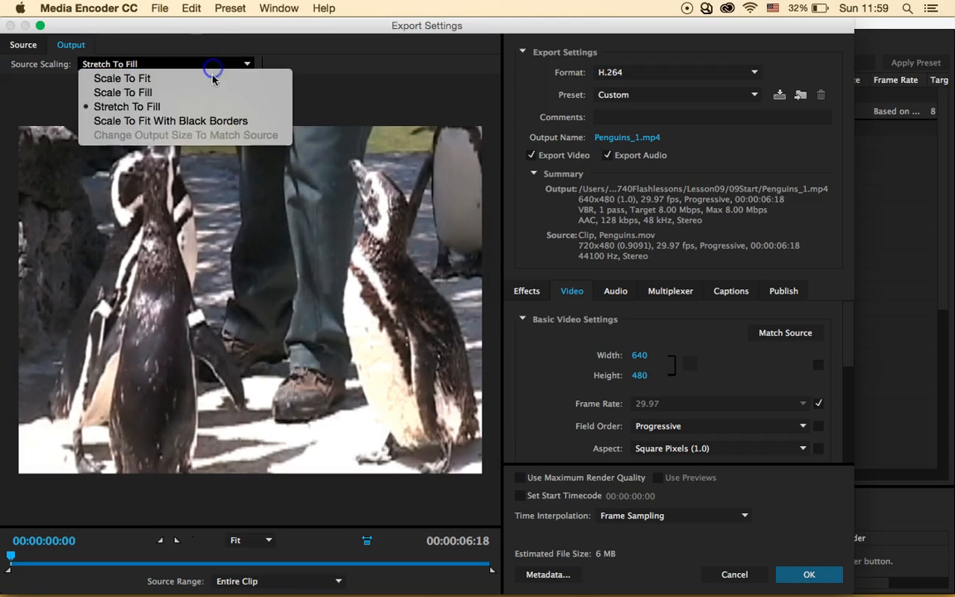
click(213, 120)
click(216, 65)
click(221, 78)
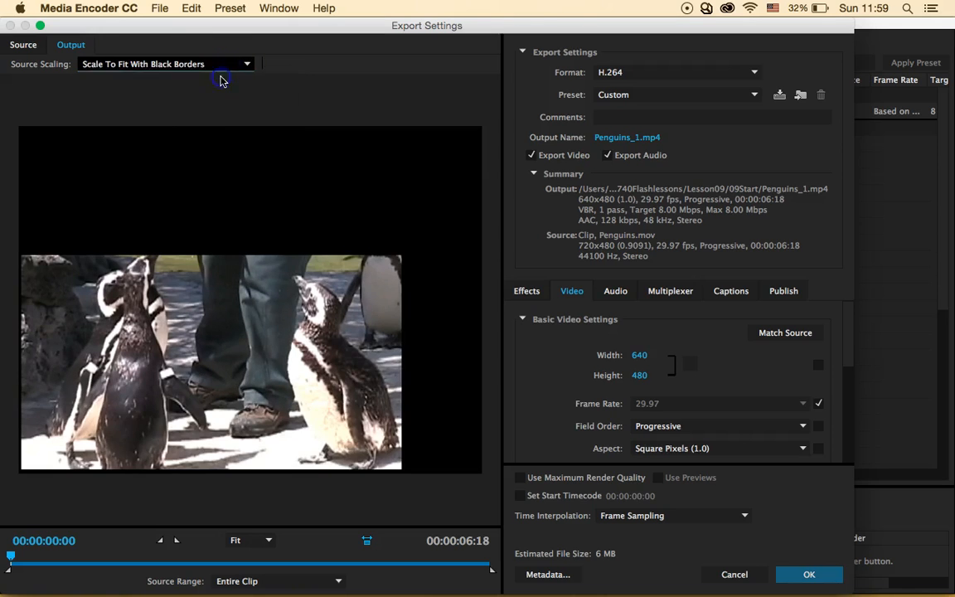
click(253, 245)
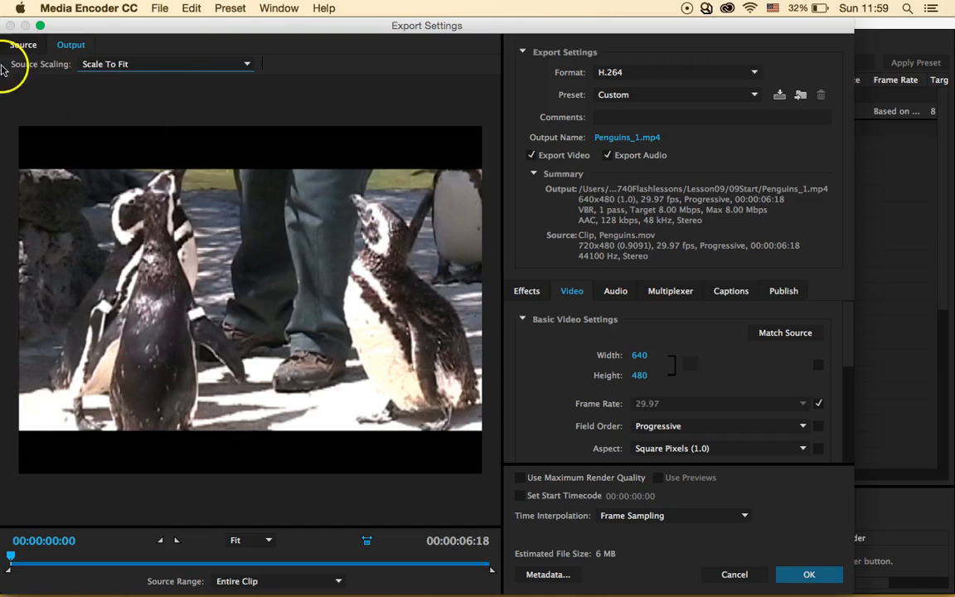
- Turn off Crop on the Source tab and cancel the Export Settings changes
click(23, 45)
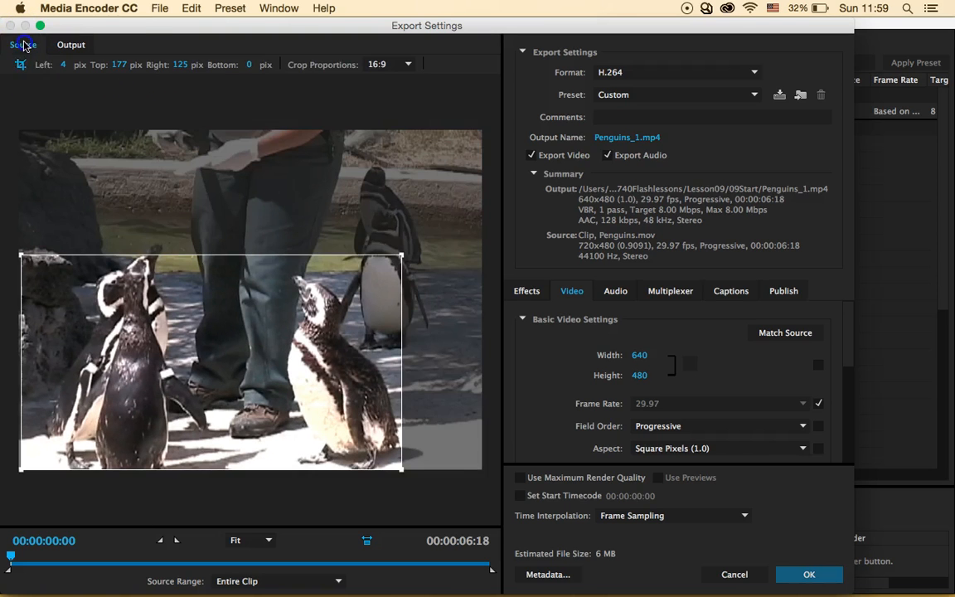
click(20, 66)
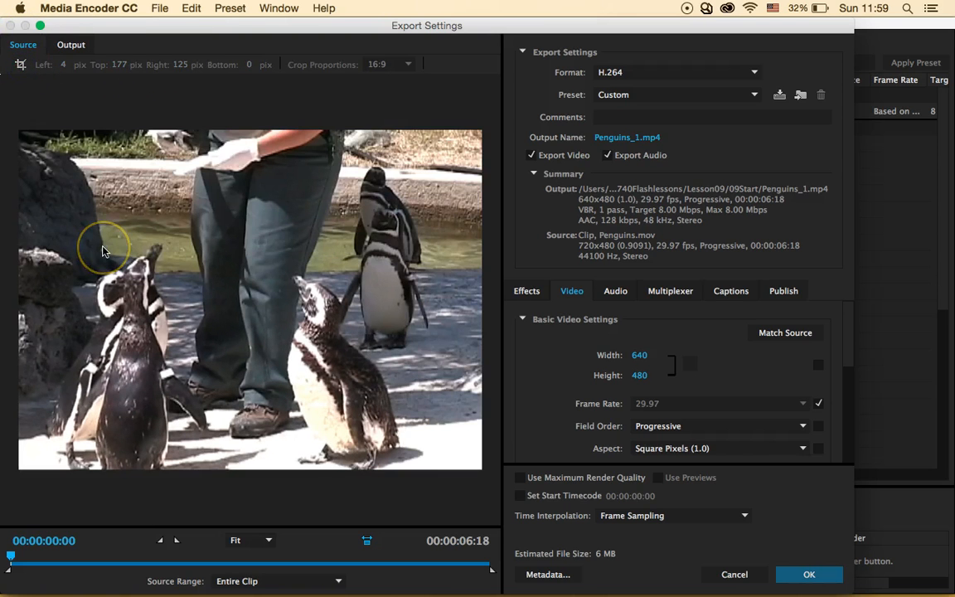
click(735, 575)
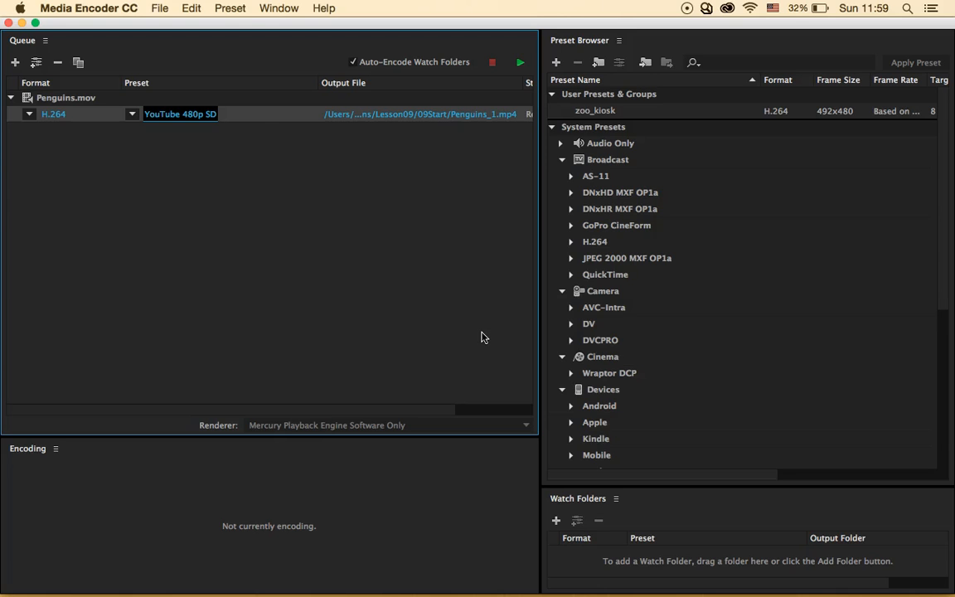
- Trim Penguins.mov's export range with an In point at 00:00:00:29 and an earlier Out point
click(189, 115)
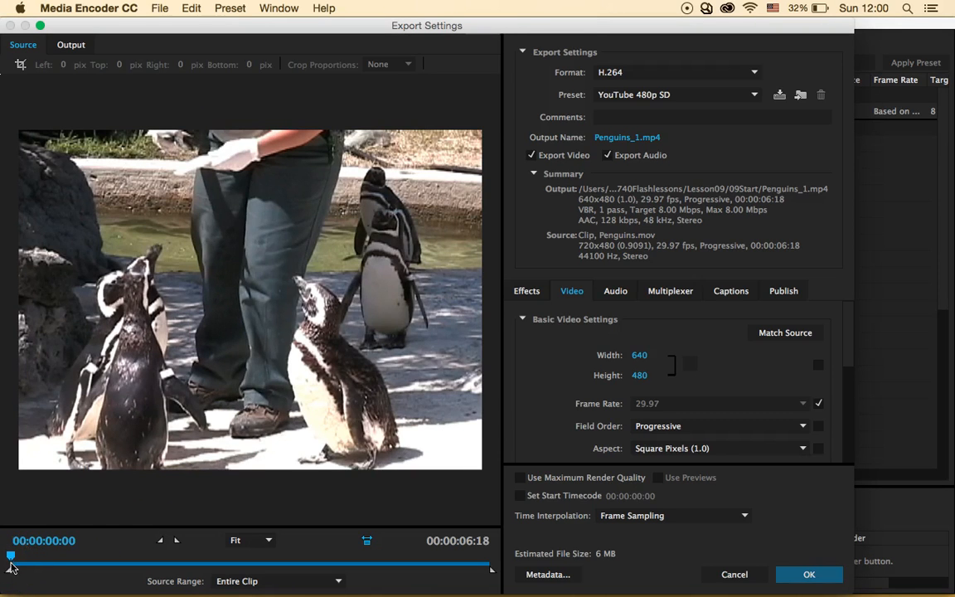
drag(37, 555, 82, 563)
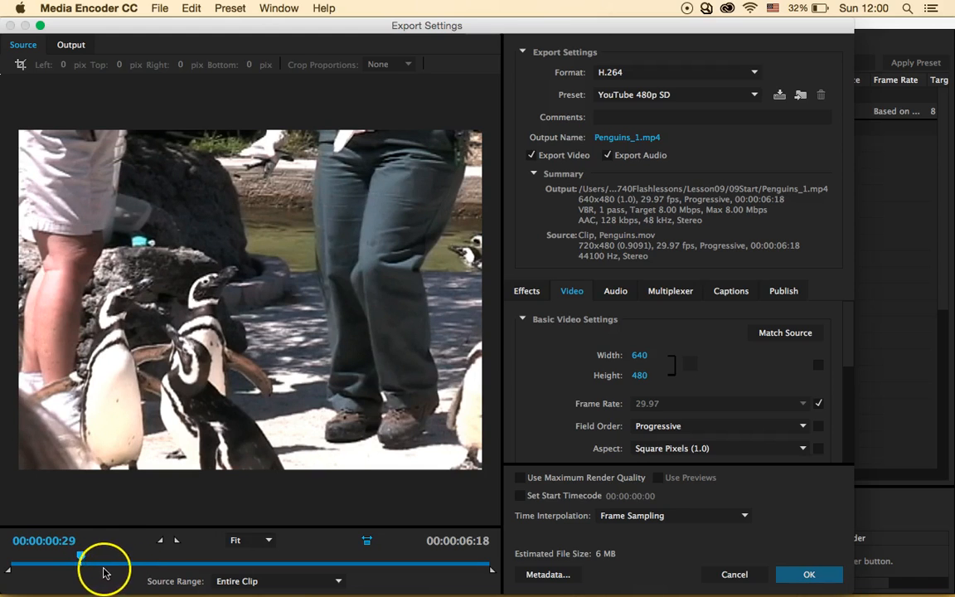
click(164, 544)
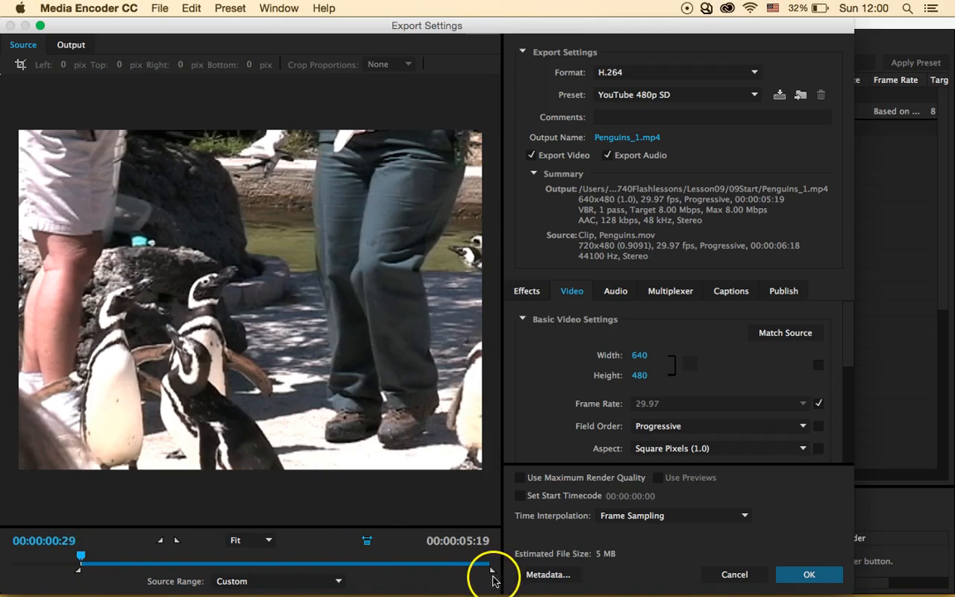
drag(493, 572, 395, 570)
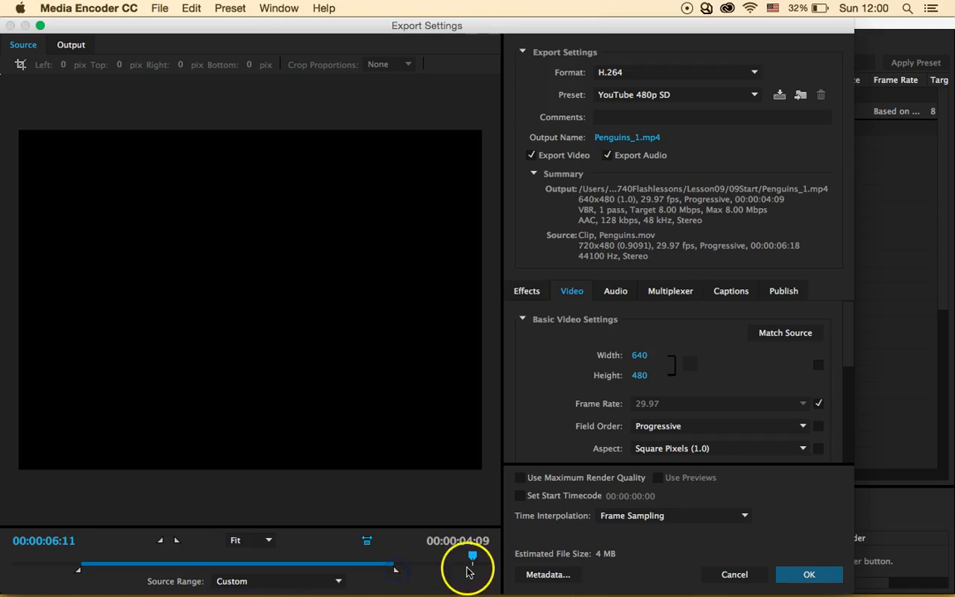
drag(471, 559, 427, 561)
click(174, 540)
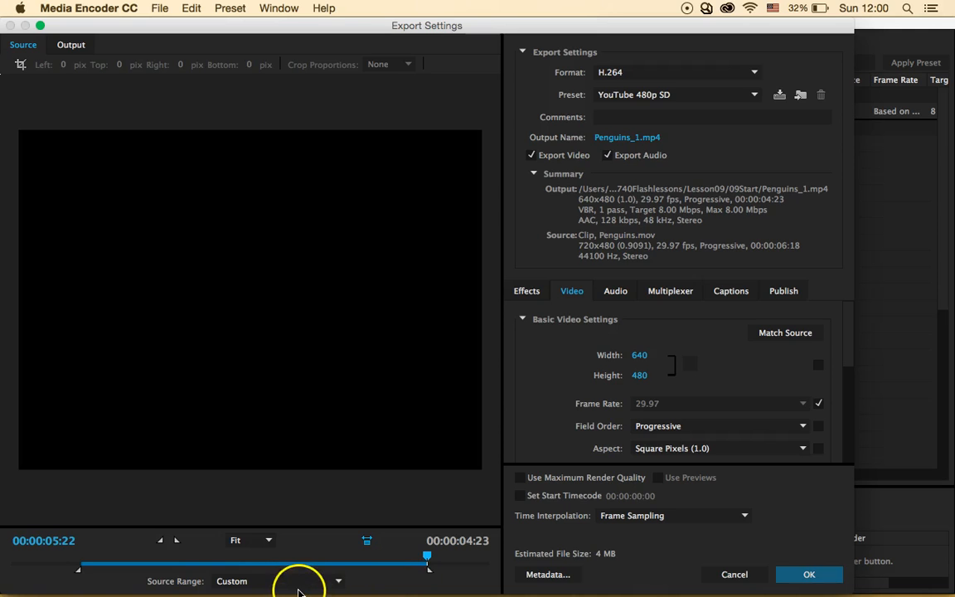
- Set Source Range back to Entire Clip (00:00:06:18, about 6 MB)
click(272, 571)
click(272, 573)
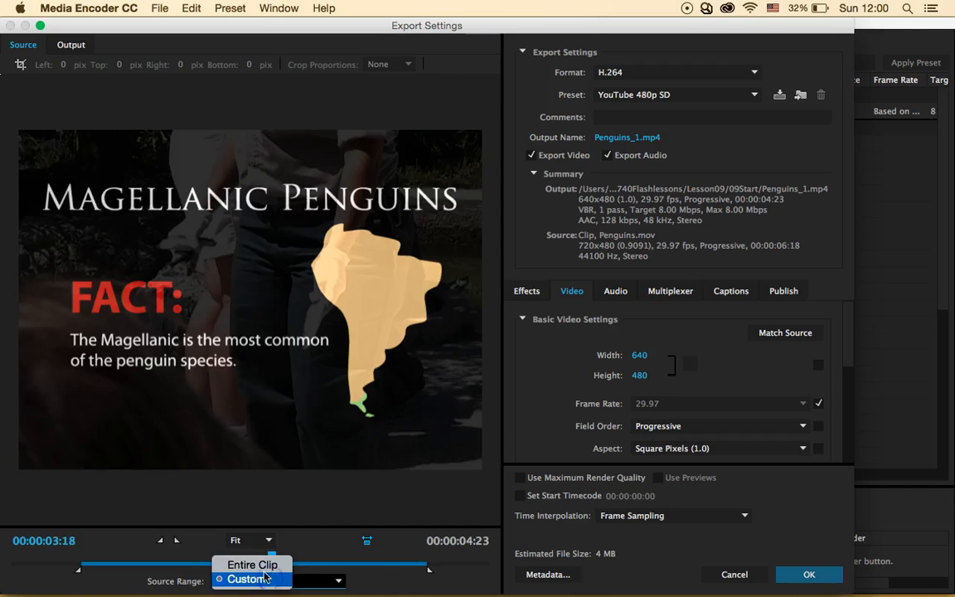
click(264, 567)
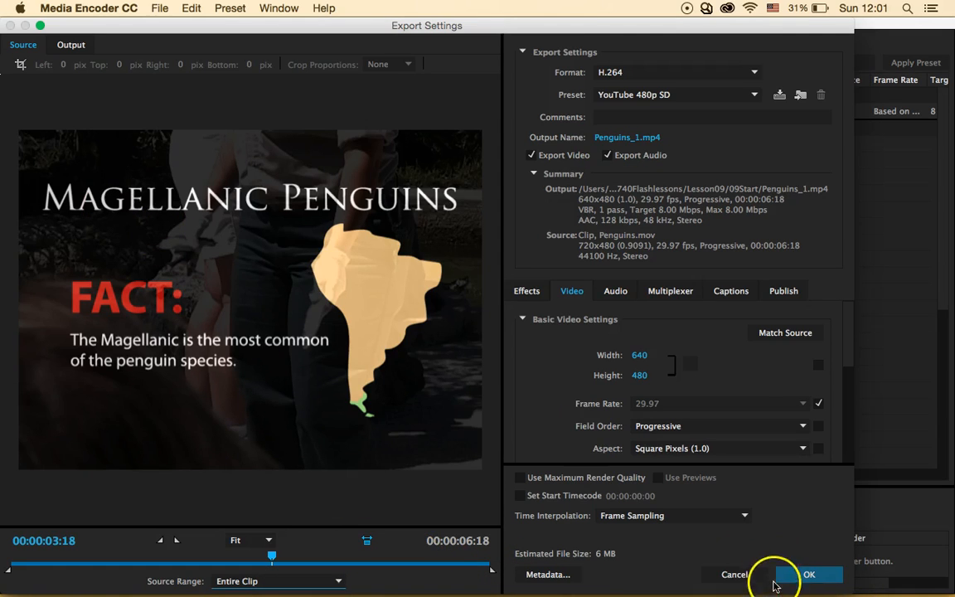
click(734, 574)
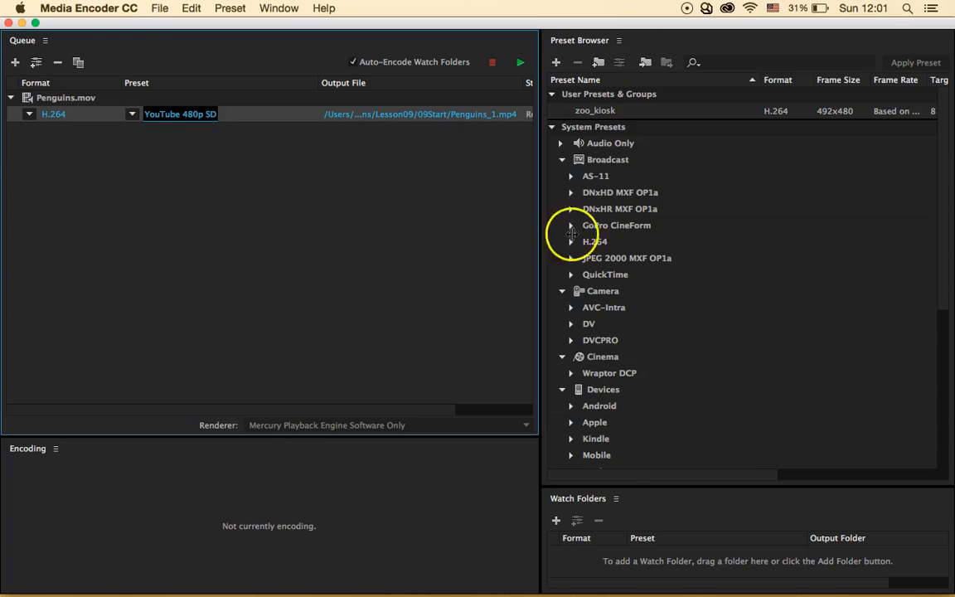
click(171, 113)
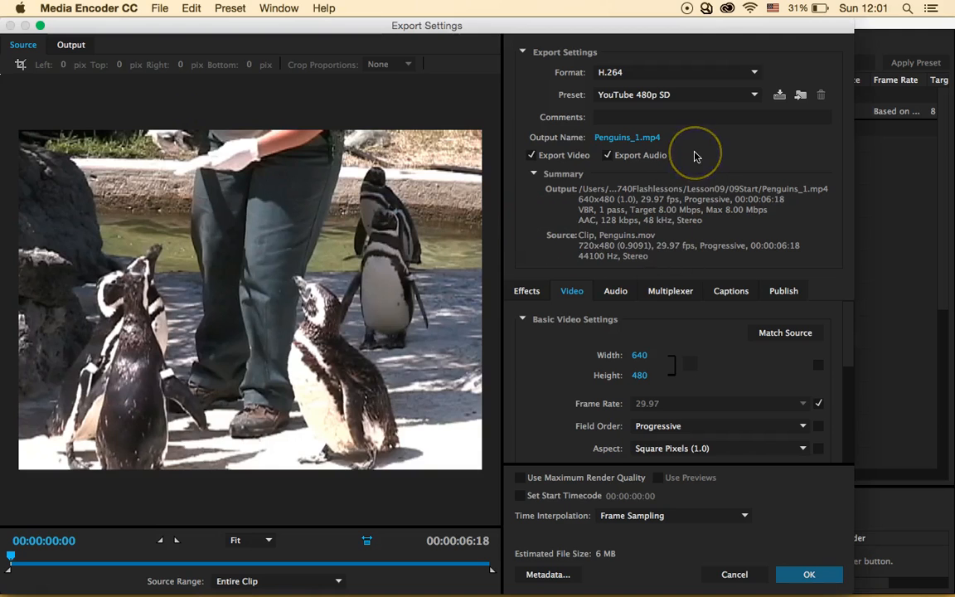
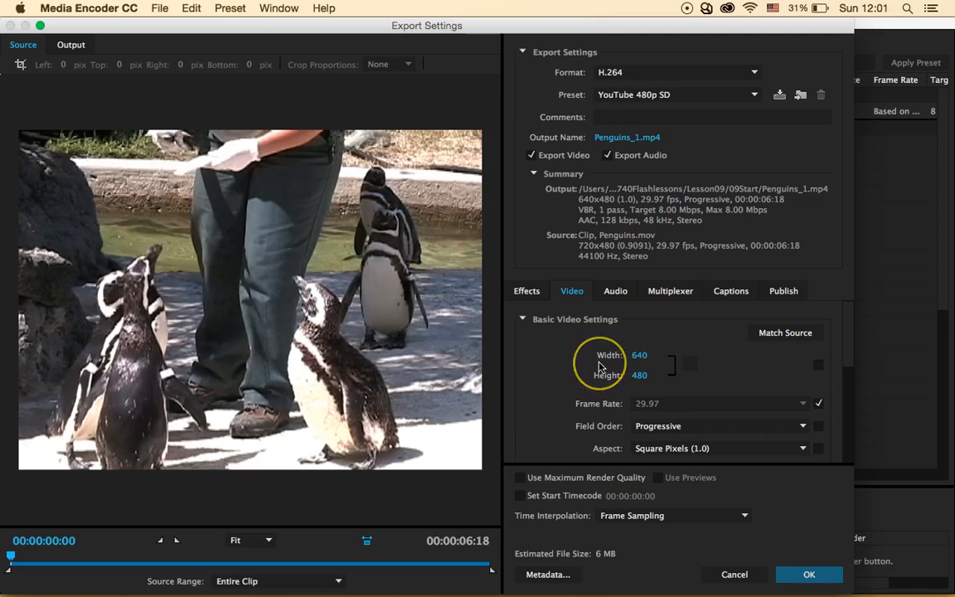
- Set the Penguins export to a custom 492×480 frame size with width and height unlinked, and accept the settings
click(690, 366)
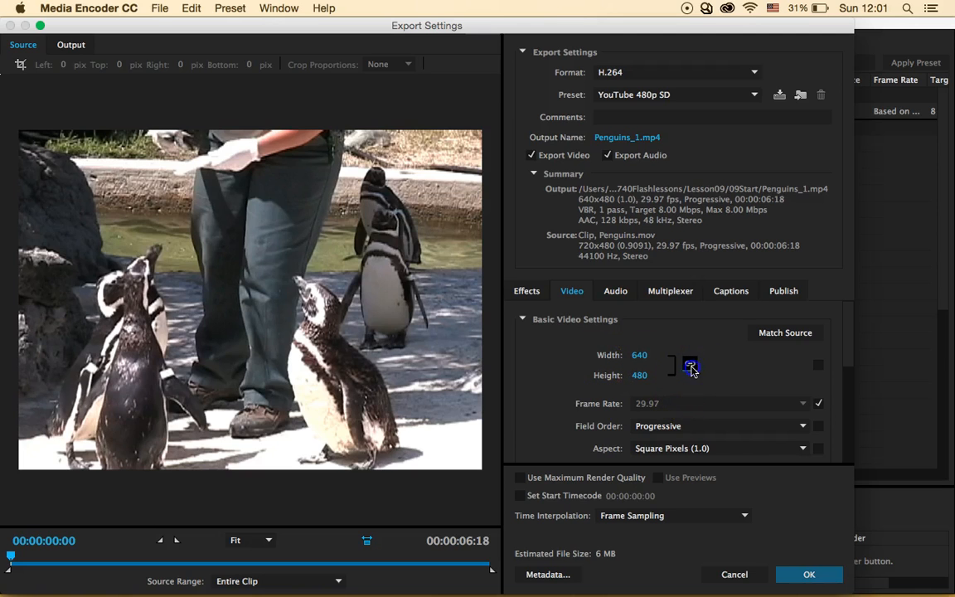
click(820, 368)
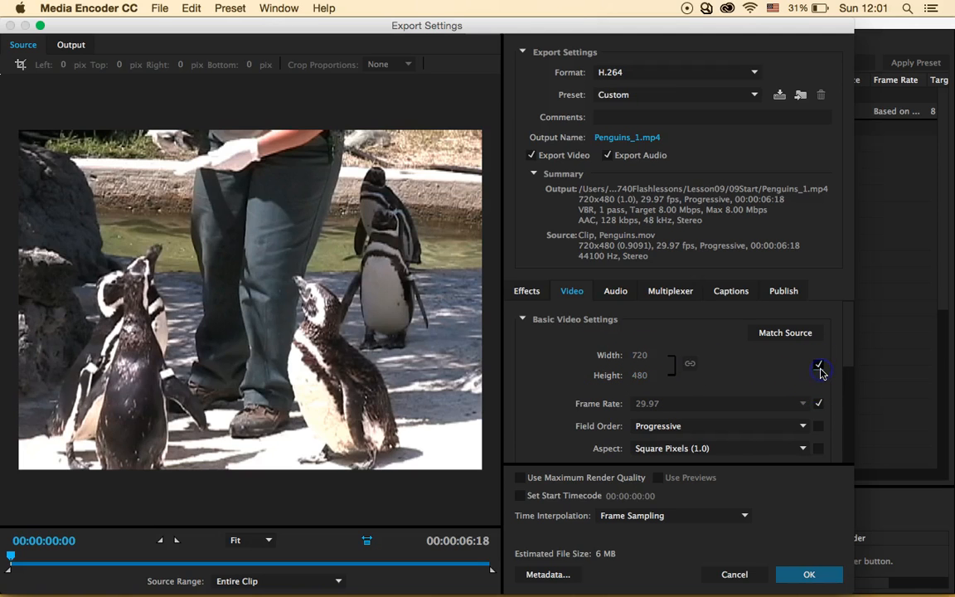
click(690, 366)
click(641, 355)
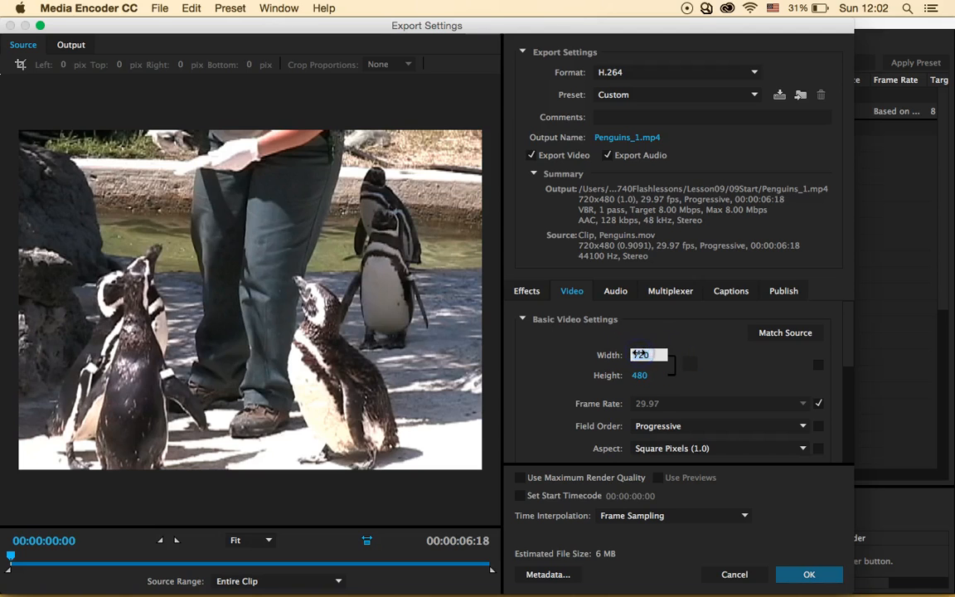
text(192)
key(Return)
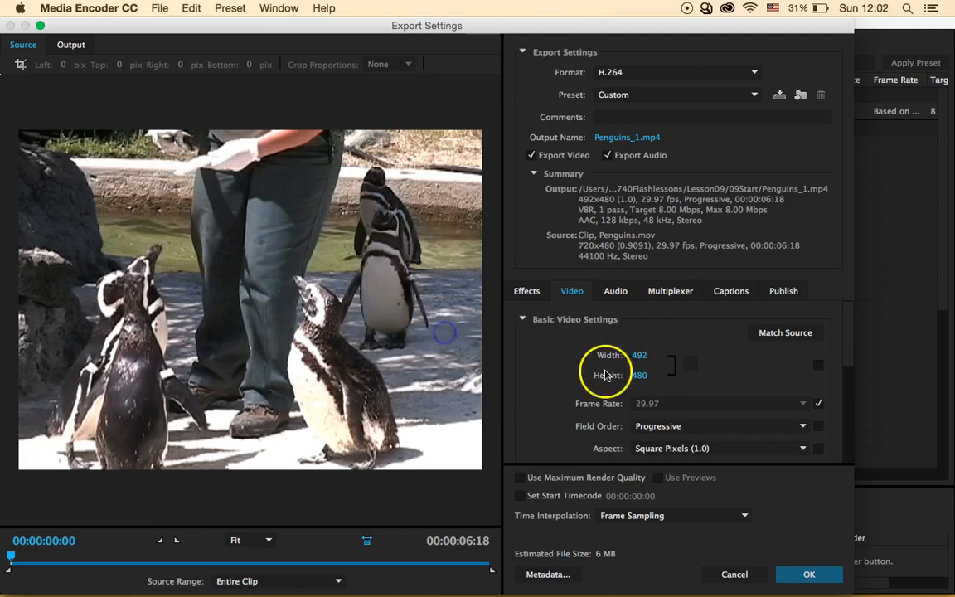
click(652, 366)
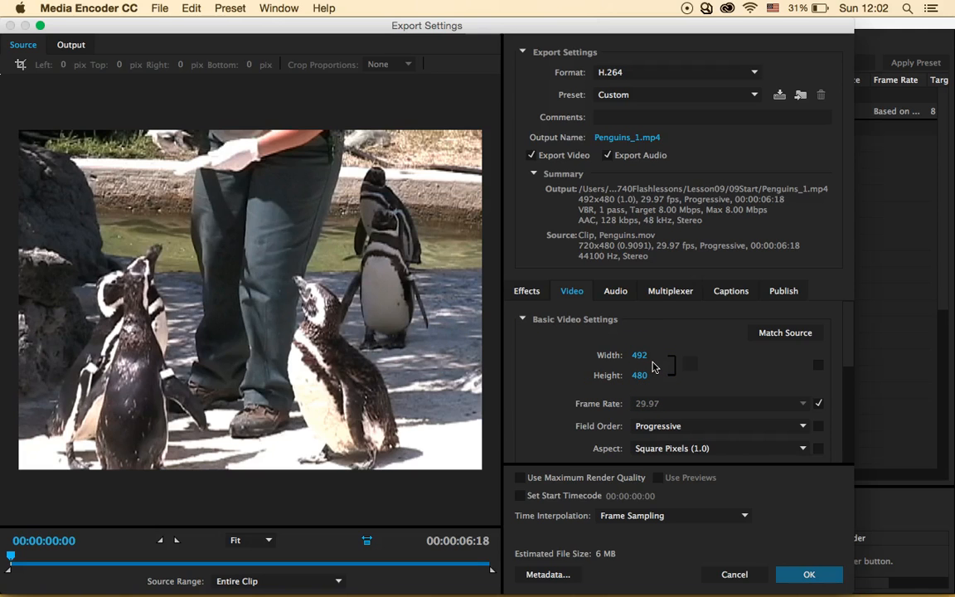
click(812, 574)
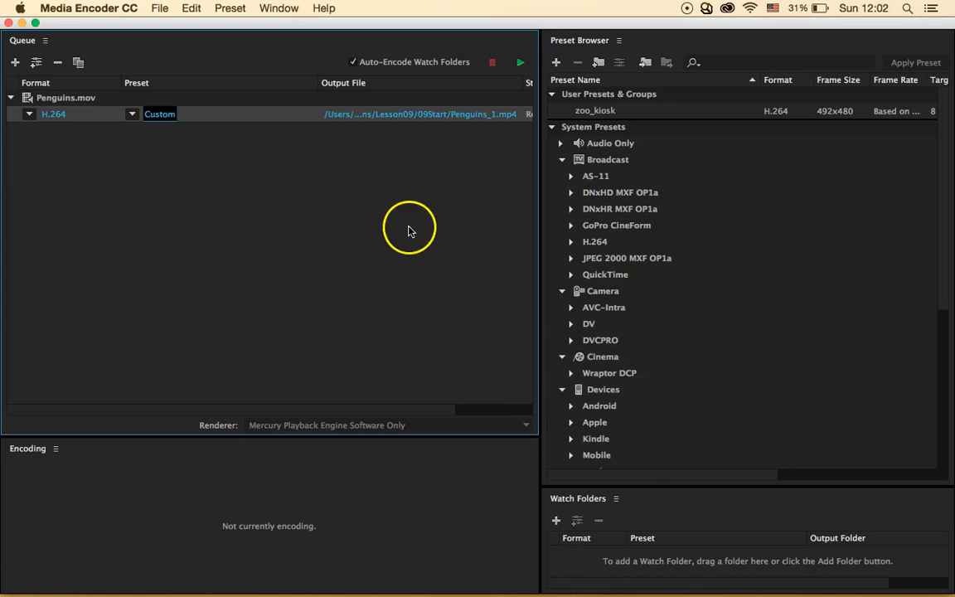
- Encode the queued Penguins clip, then select its H.264 Custom output entry
click(519, 62)
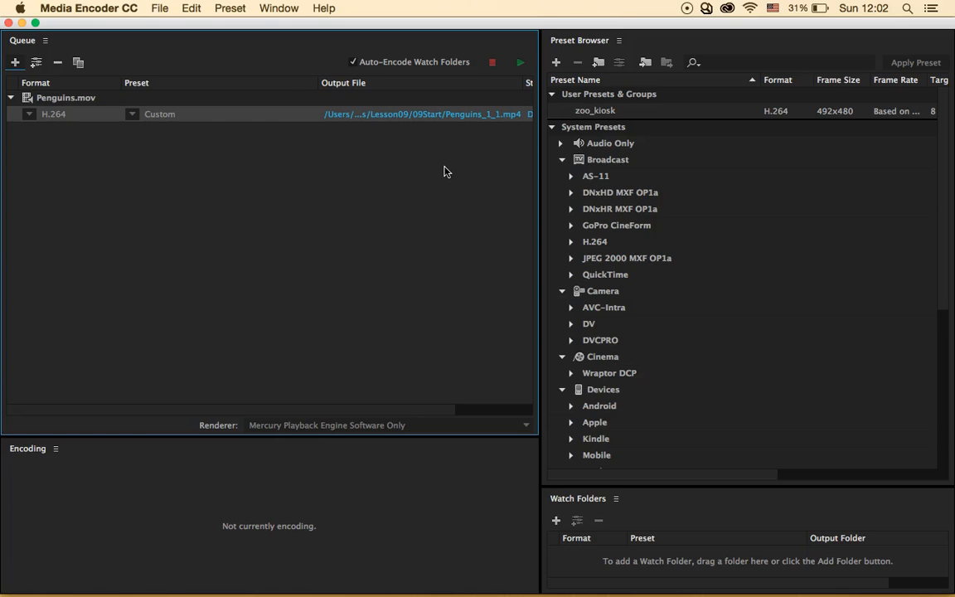
click(246, 140)
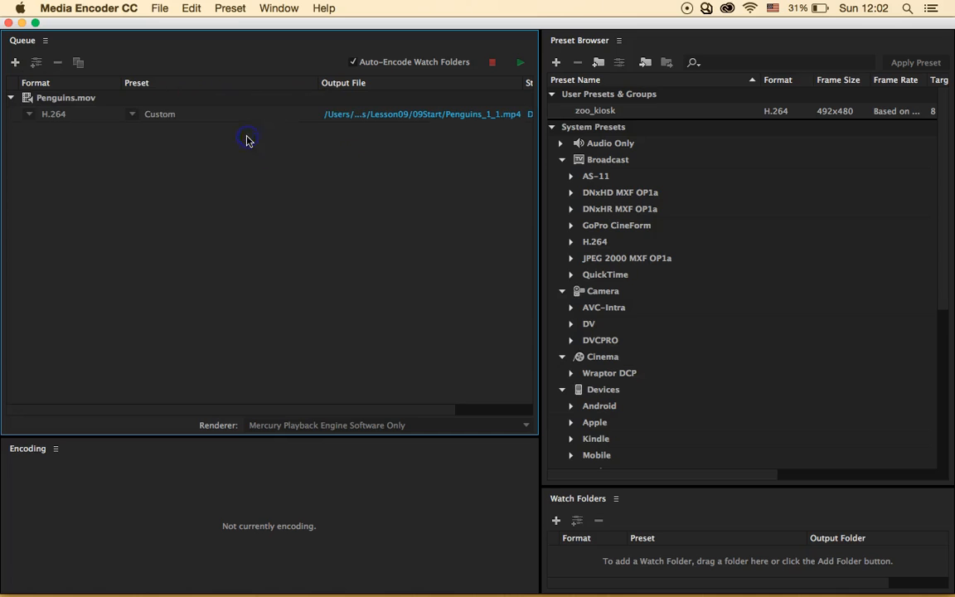
click(277, 115)
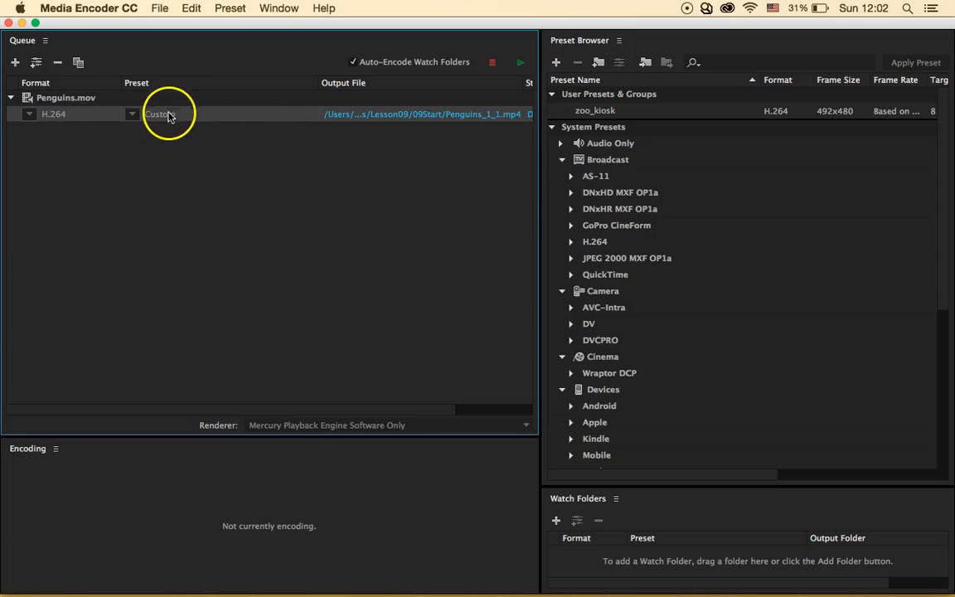
- Reset the Penguins.mov job to Ready and reopen its Custom export settings
click(87, 98)
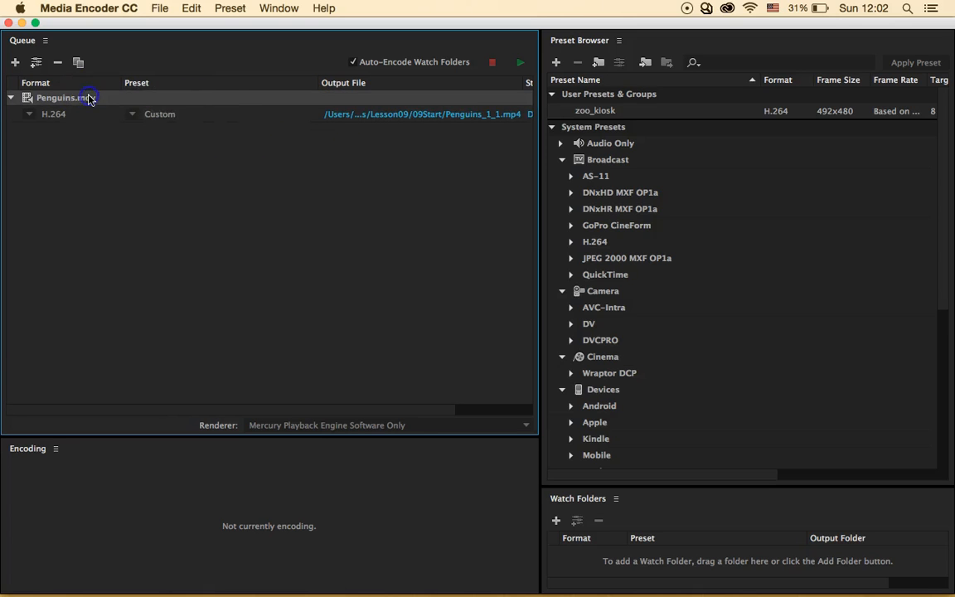
click(191, 7)
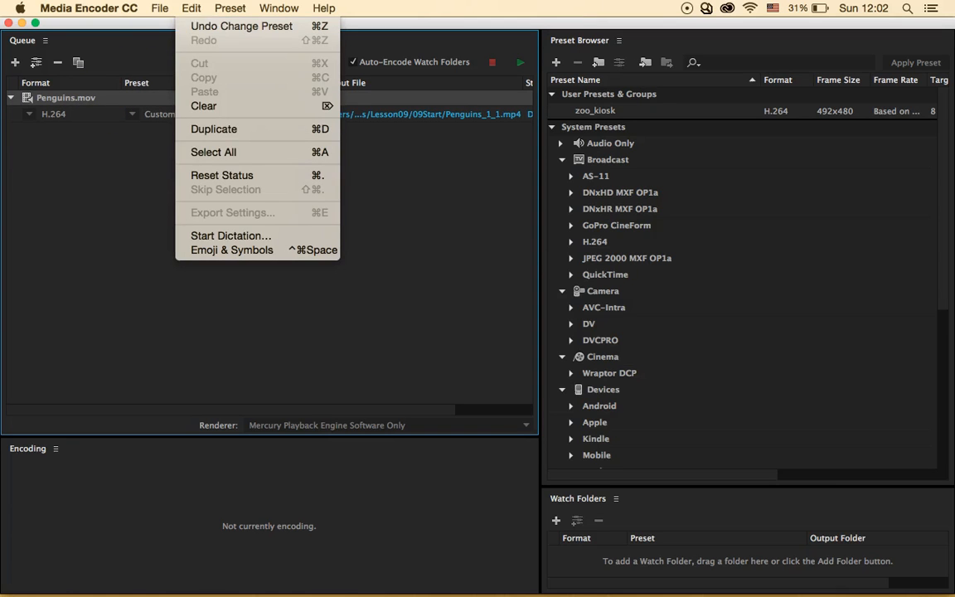
click(238, 176)
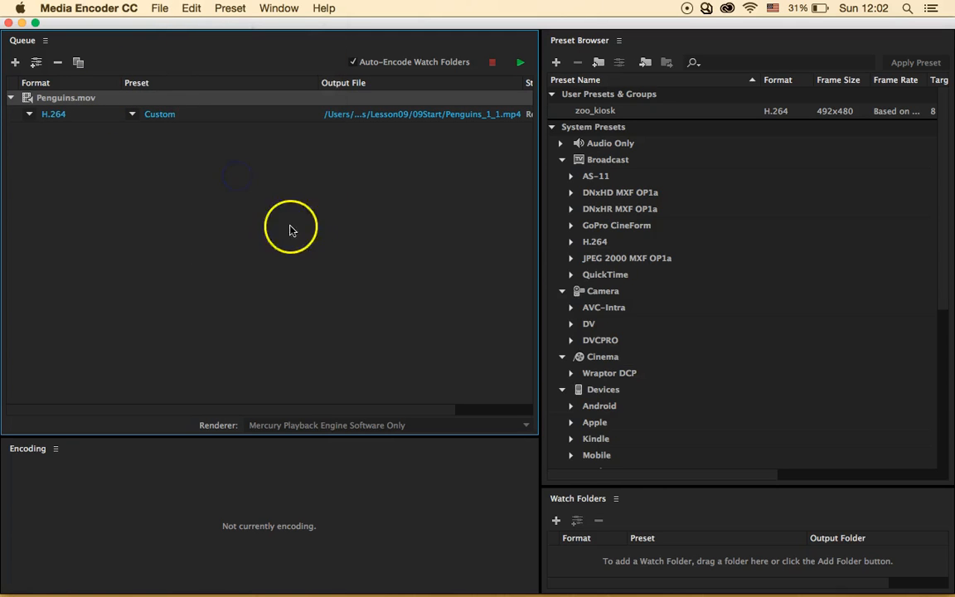
click(164, 117)
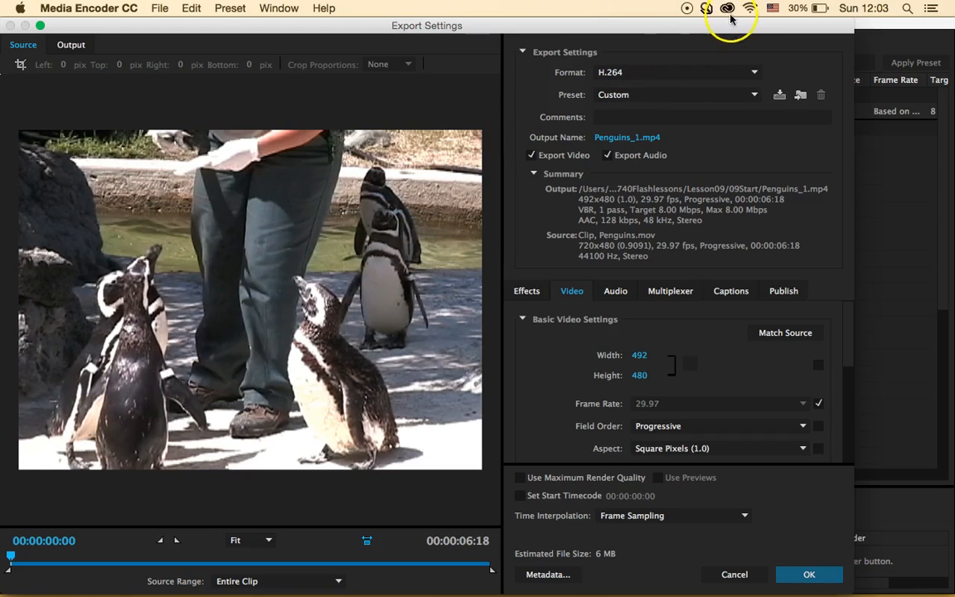
- Save the 492×480 H.264 settings as a user preset named 'test', then close Export Settings
click(778, 96)
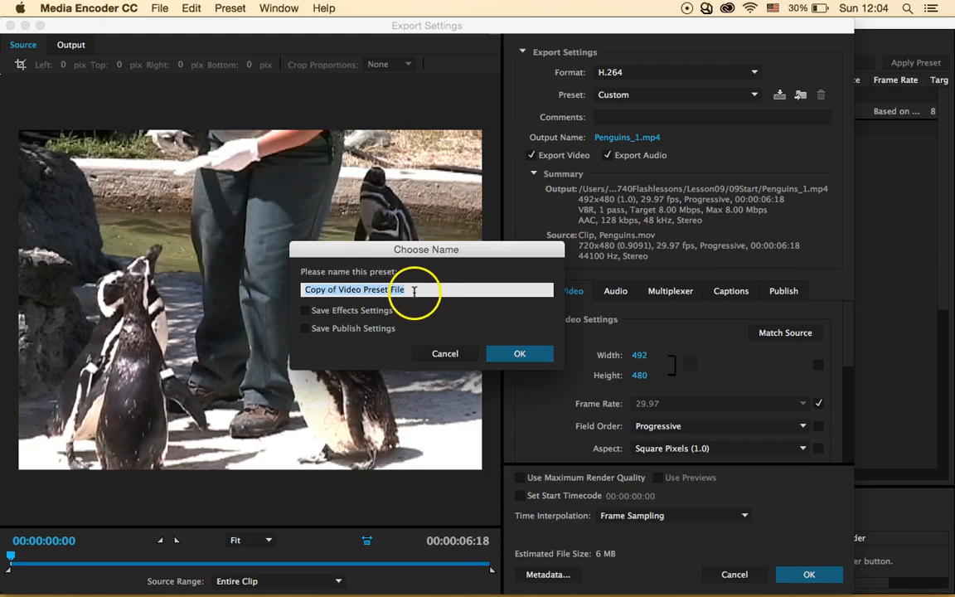
text(test)
click(520, 355)
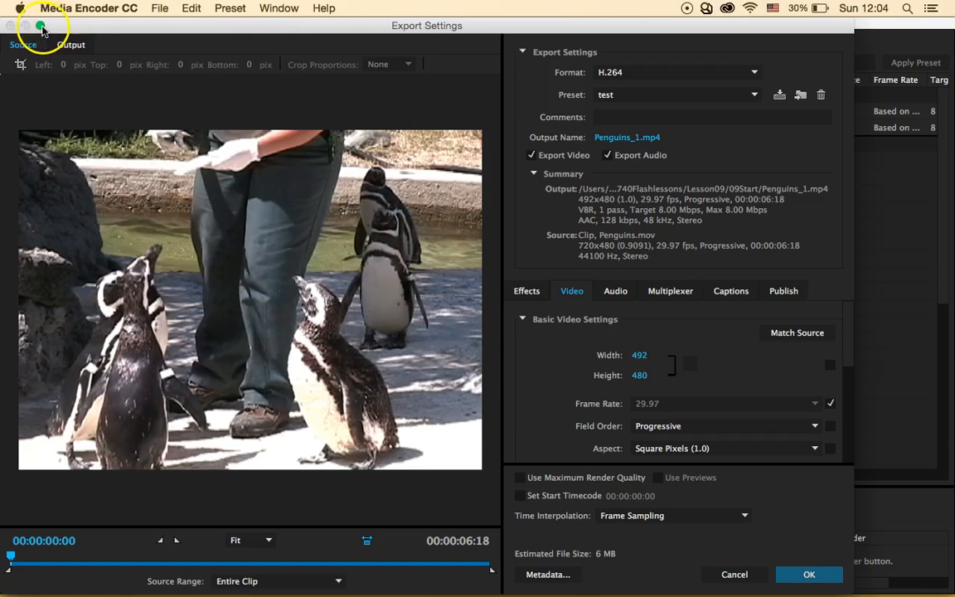
click(734, 574)
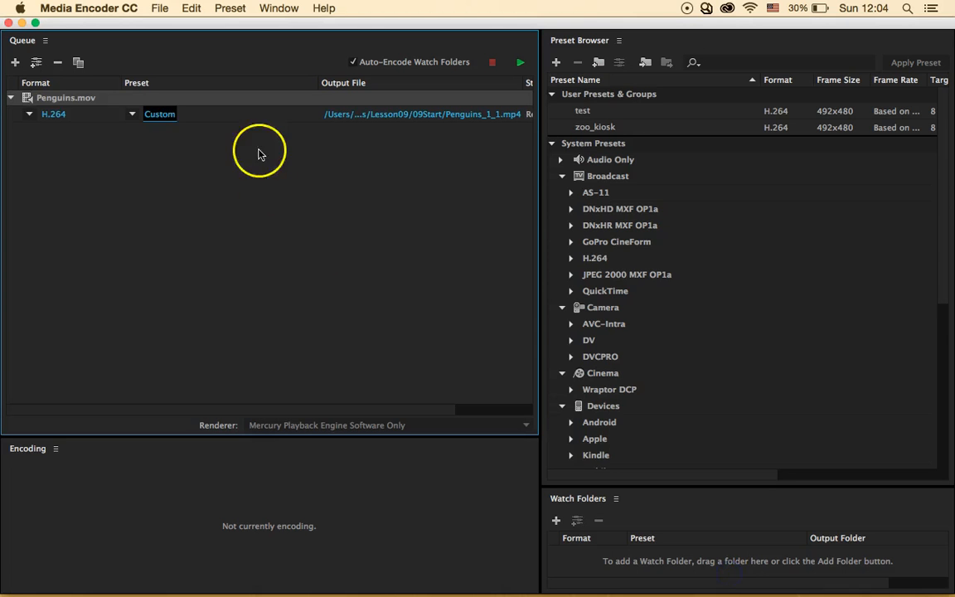
- Leave the preset as Custom and switch to Animate CC's 09Start.fla wildlife page
click(132, 114)
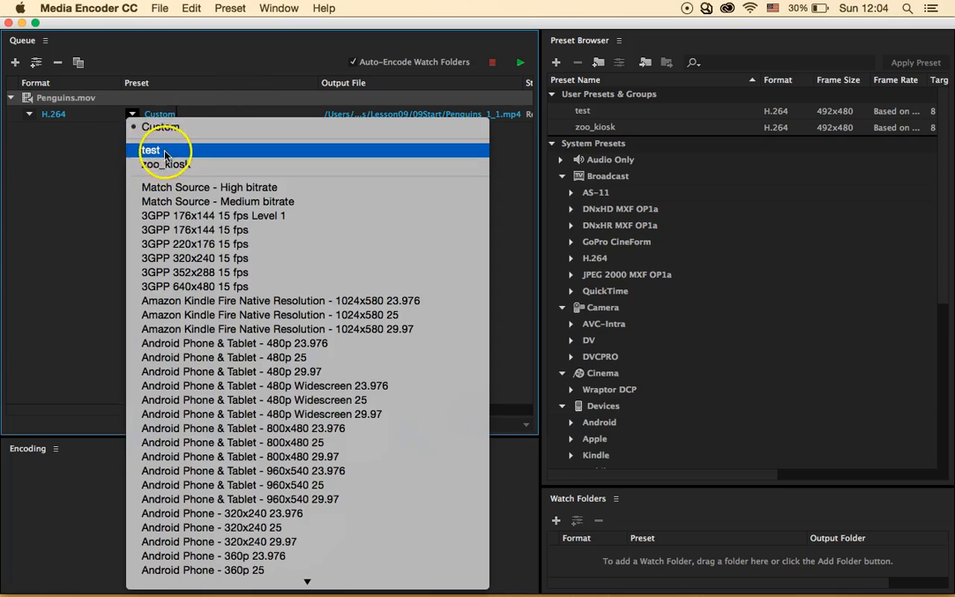
click(111, 163)
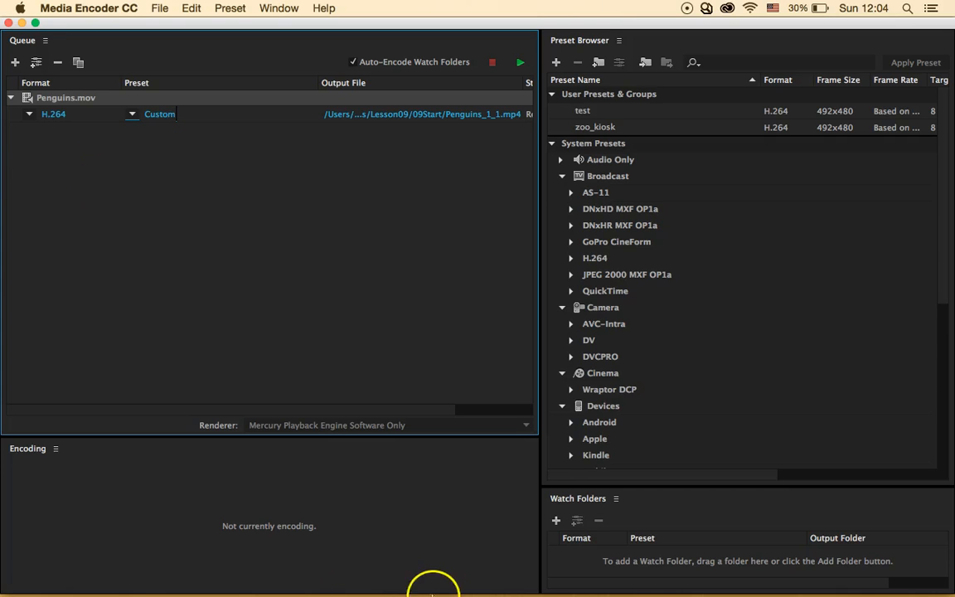
click(655, 576)
click(536, 370)
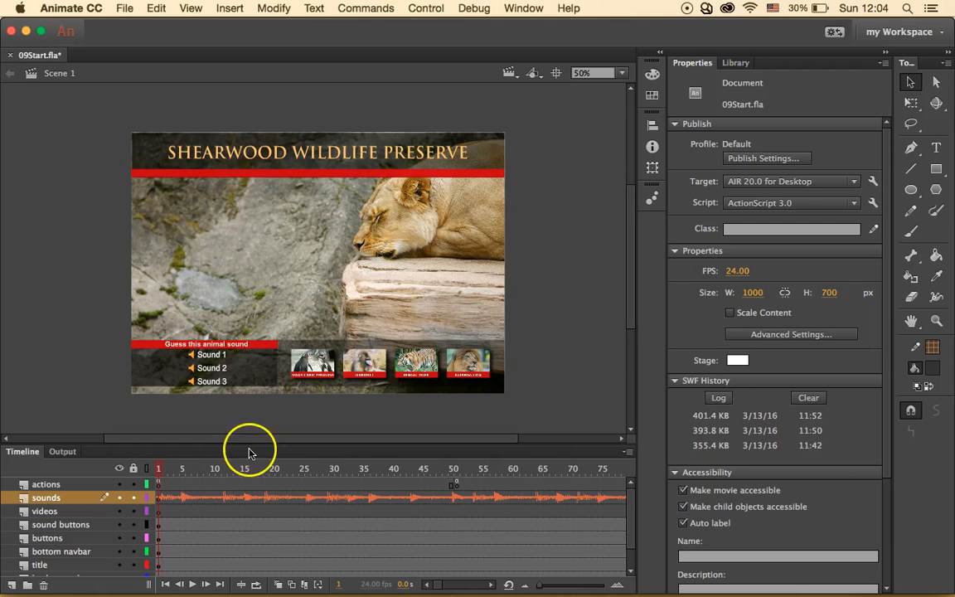
- Select the penguins frame 87 on the videos layer and start File > Import > Import Video
scroll(350, 533, right, 5)
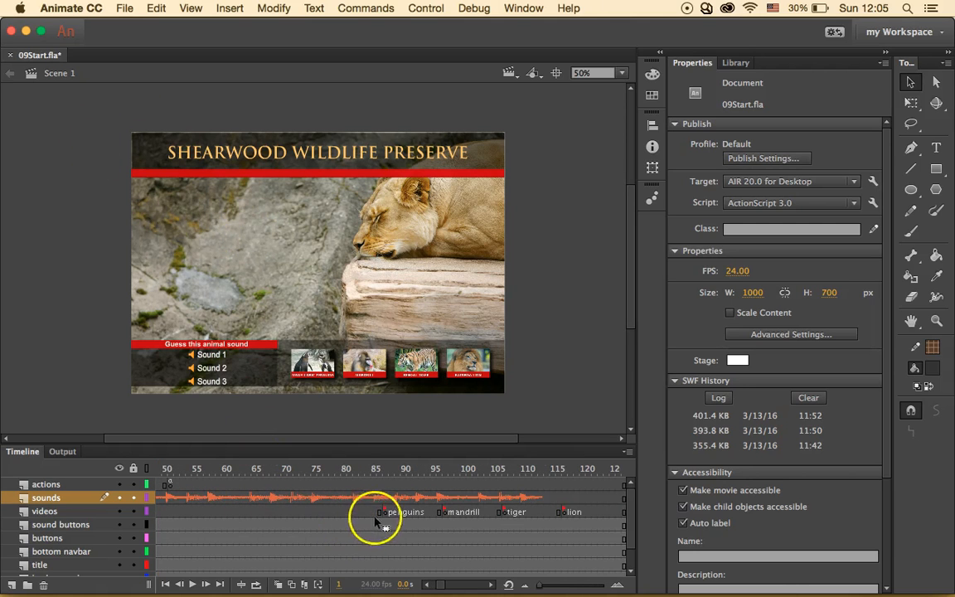
click(384, 512)
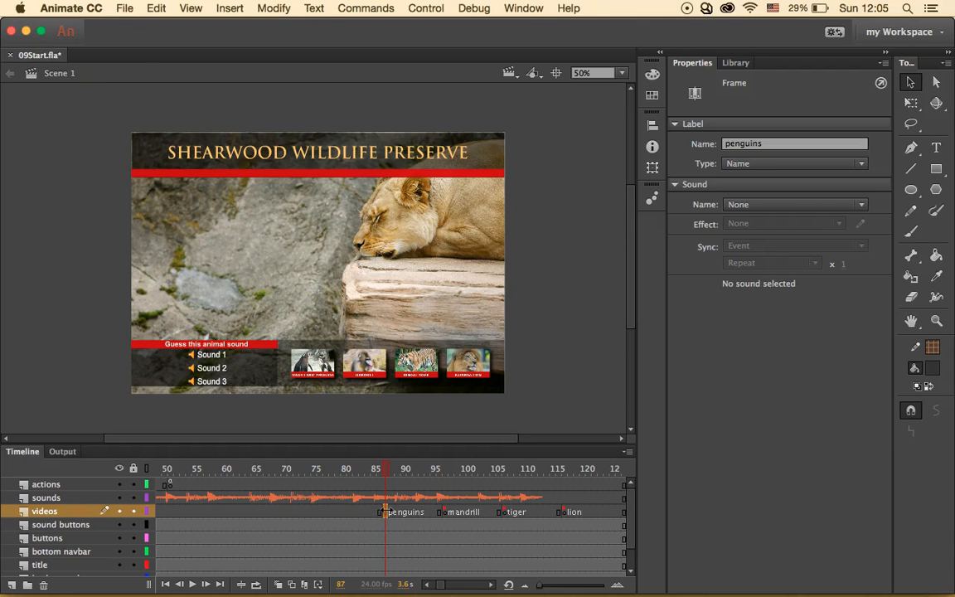
click(124, 8)
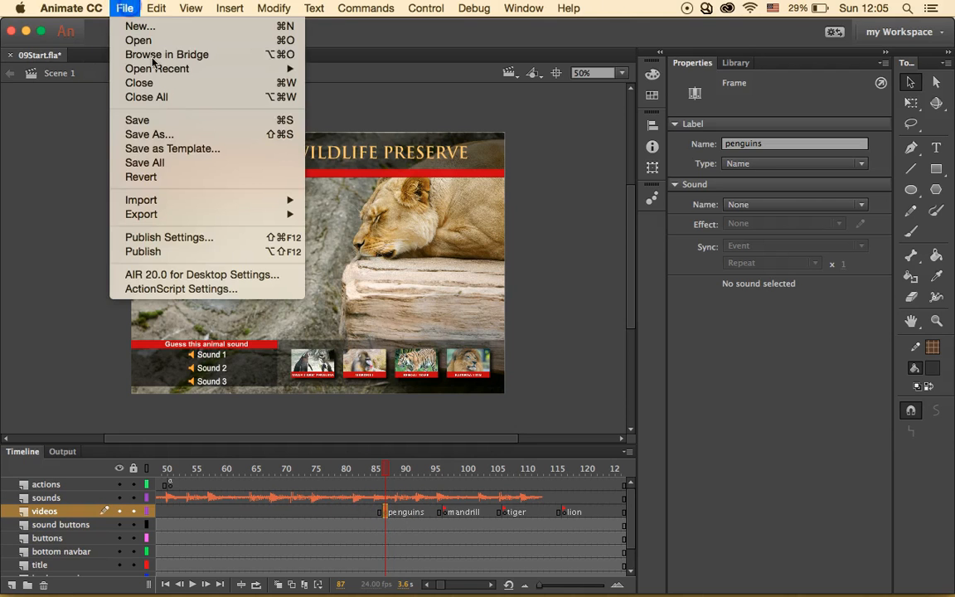
mouse_move(282, 200)
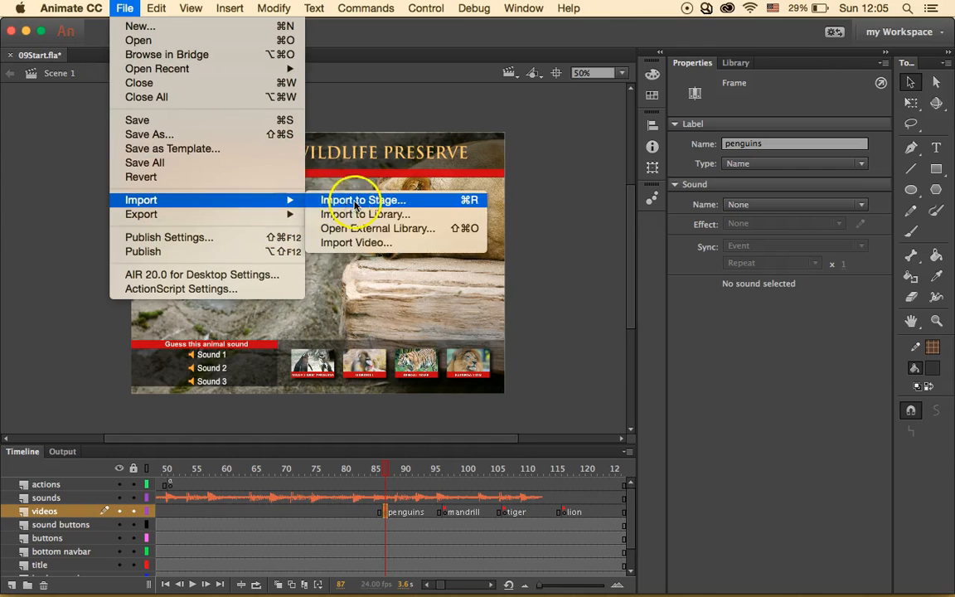
click(382, 246)
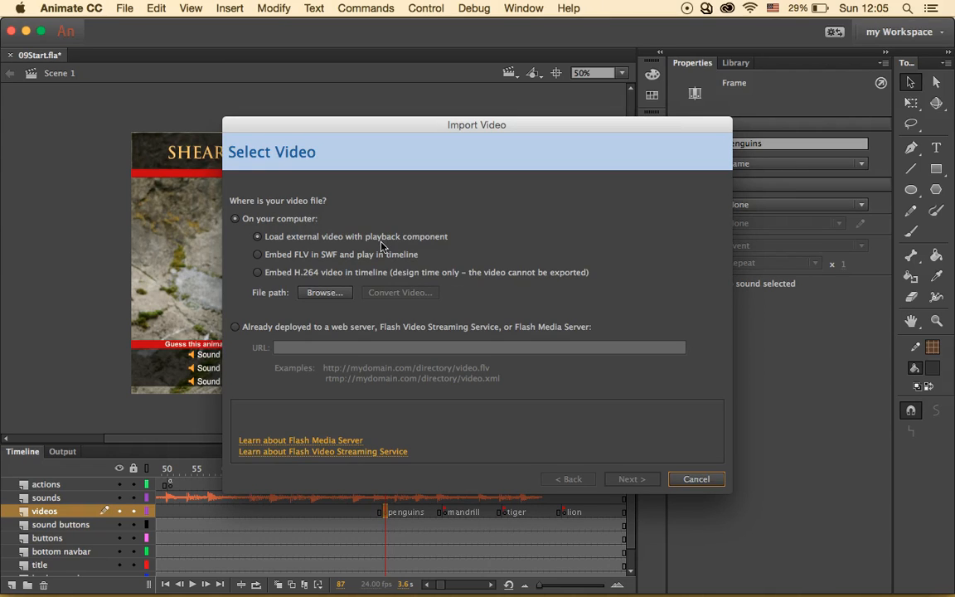
- Browse to the Lesson09 09Start folder for the video to import
click(383, 241)
click(427, 265)
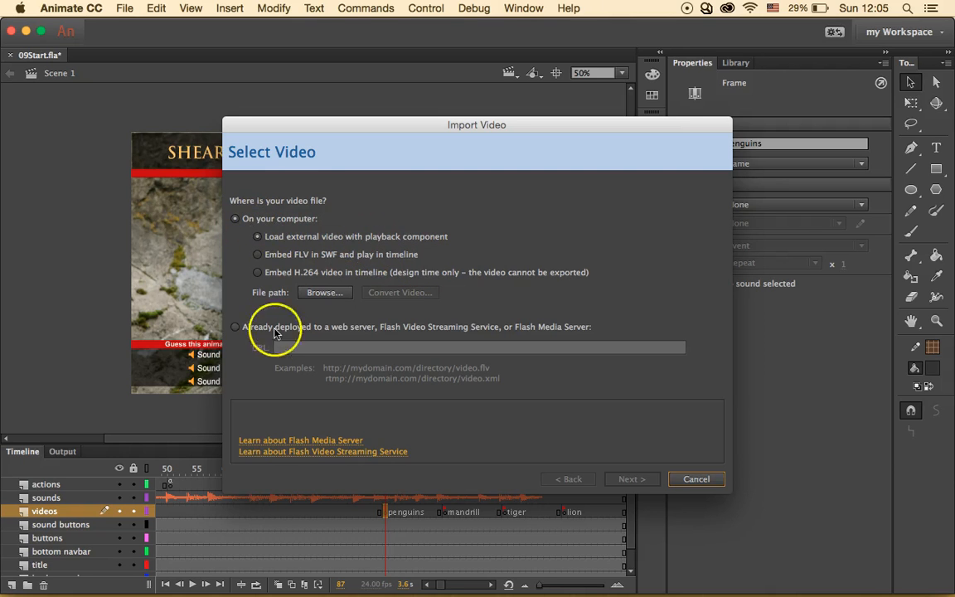
click(331, 297)
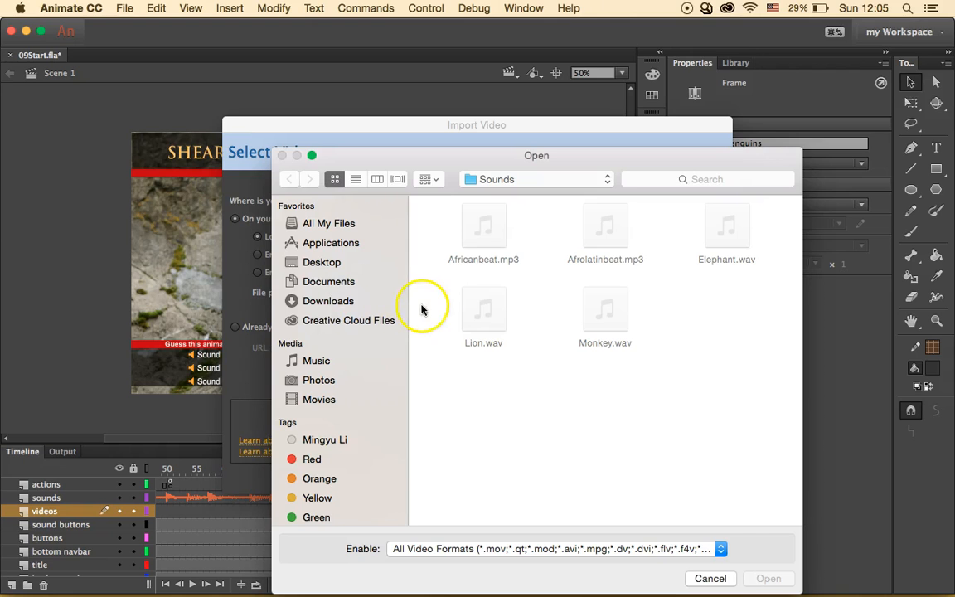
click(547, 181)
click(554, 214)
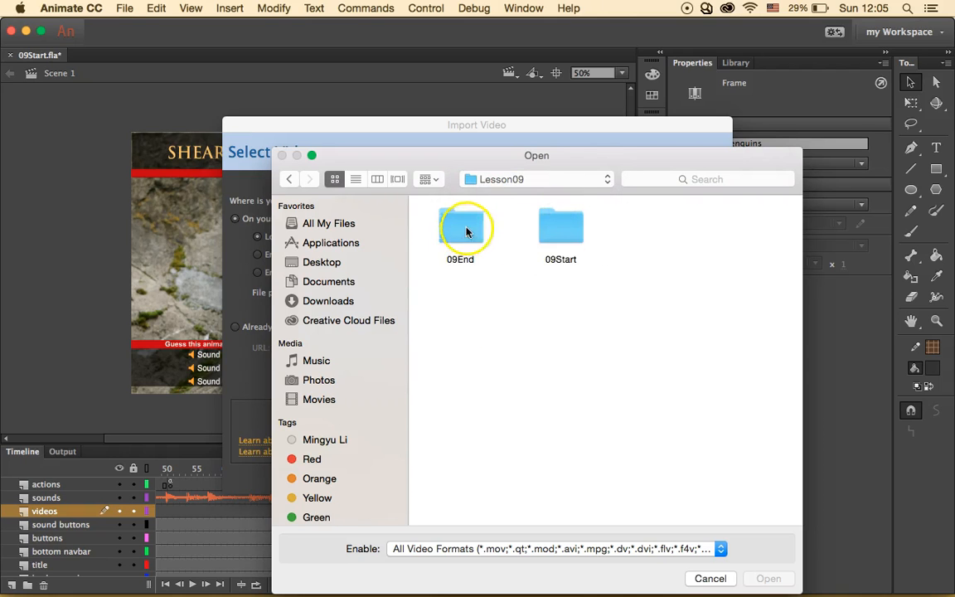
click(560, 228)
key(Return)
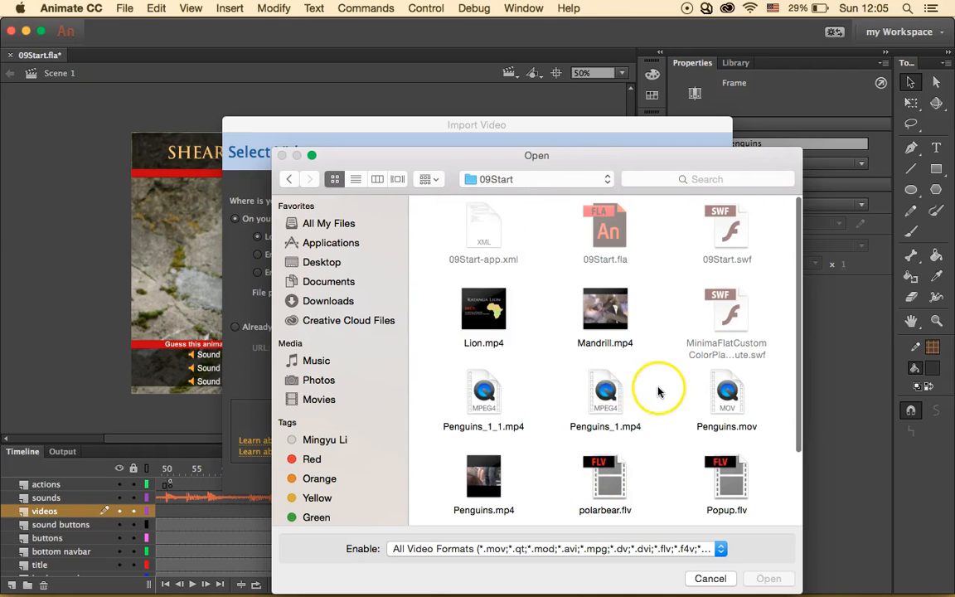
- Choose Penguins_1.mp4 as the video file to import
scroll(656, 390, down, 1)
scroll(658, 392, down, 2)
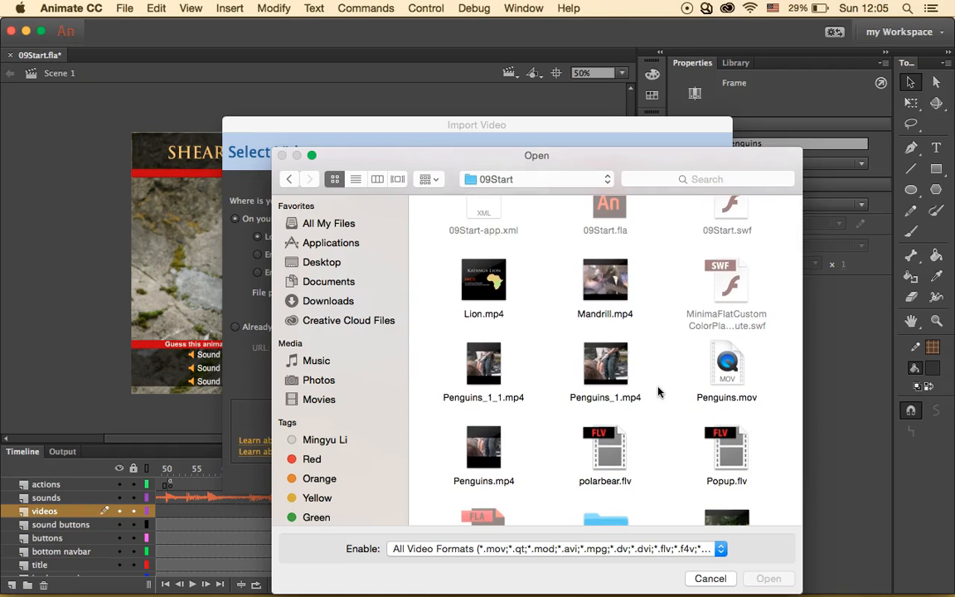
scroll(658, 392, down, 3)
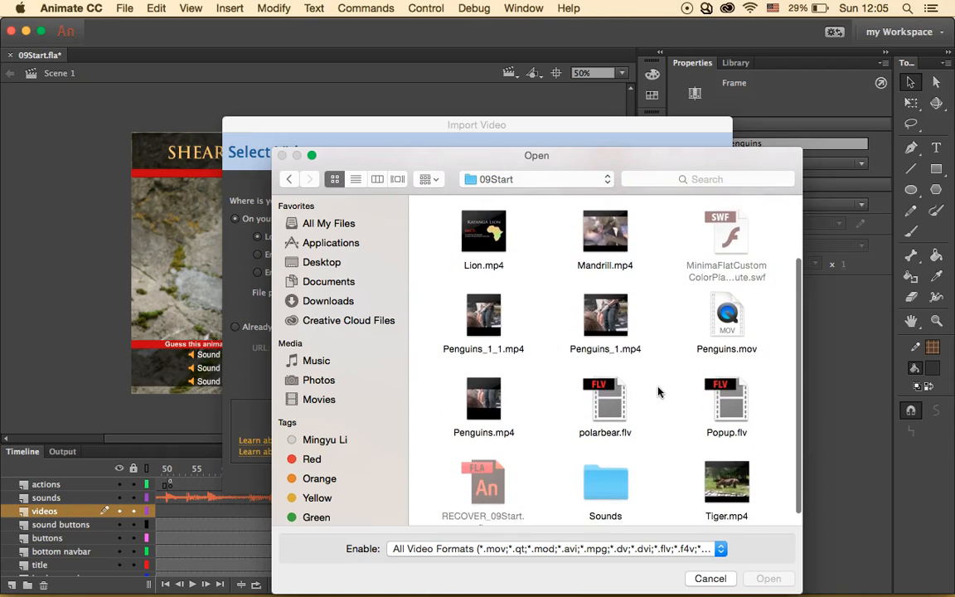
scroll(654, 347, down, 1)
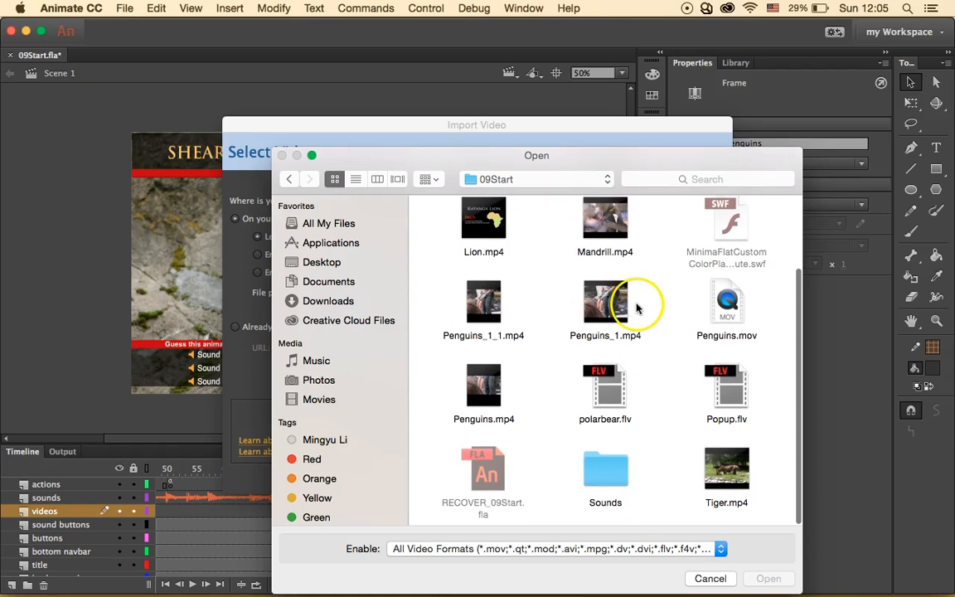
click(593, 295)
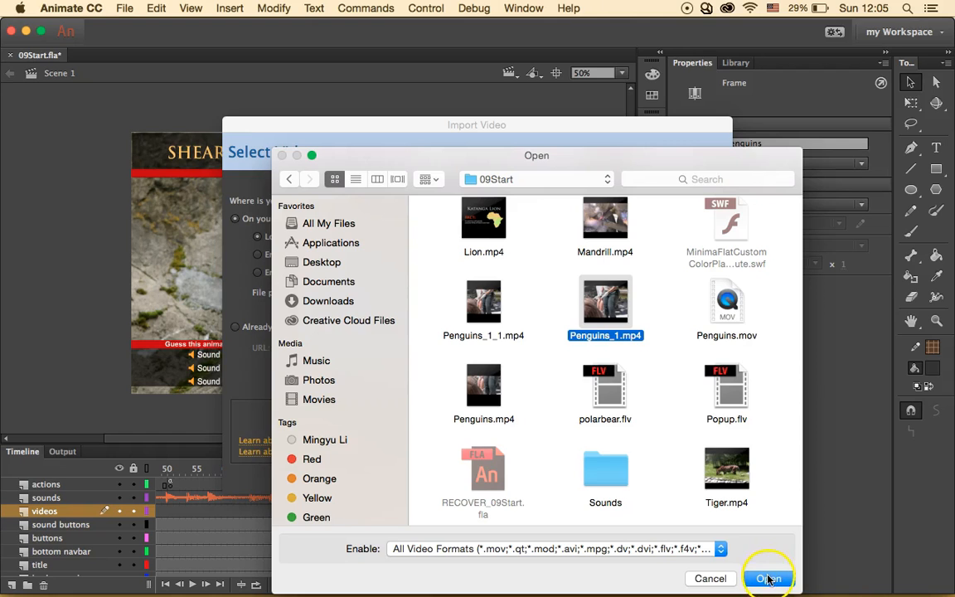
click(768, 579)
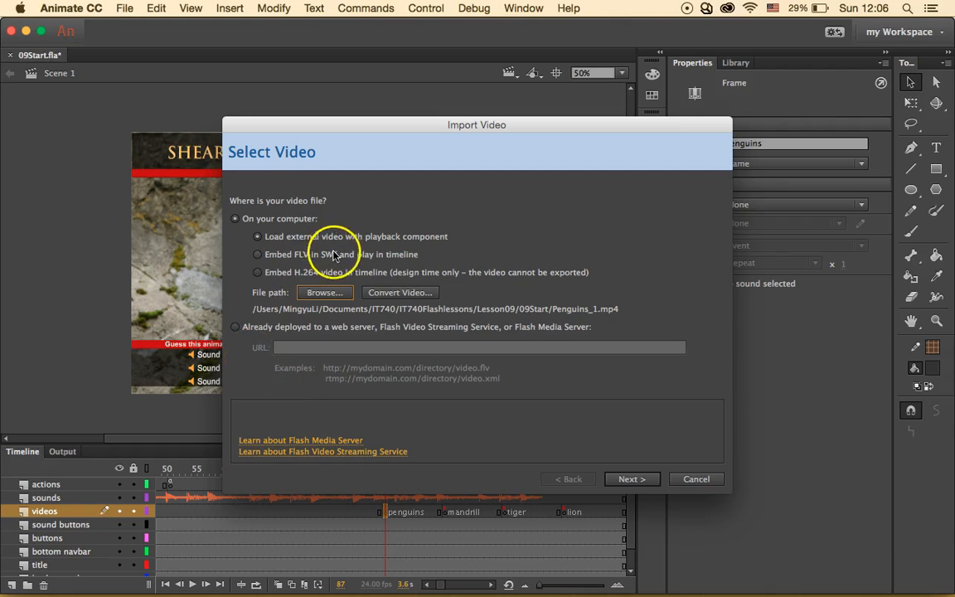
- Pick the MinimaFlatCustomColorPlayBackSeekCounterVolMute.swf player skin
click(634, 481)
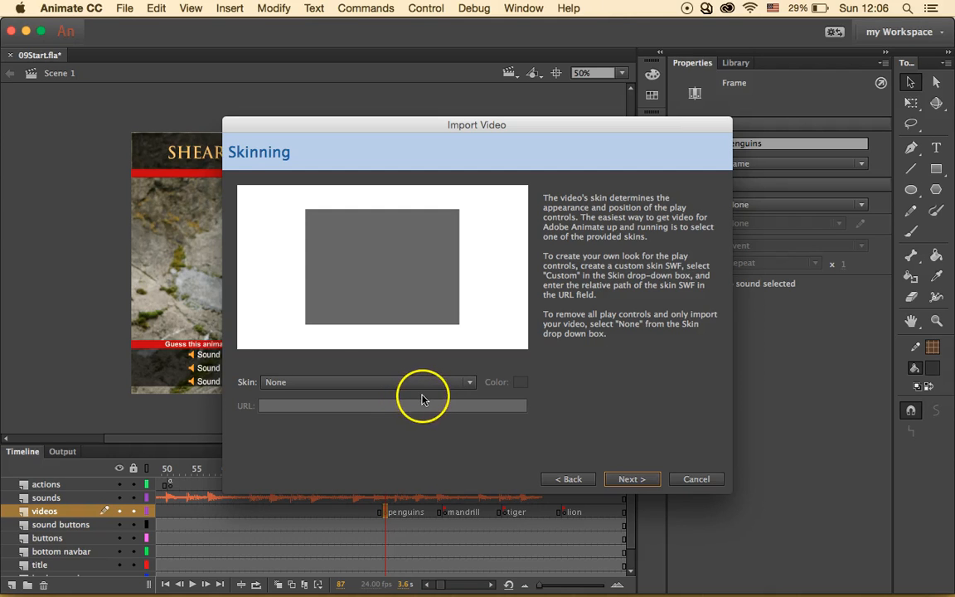
click(453, 387)
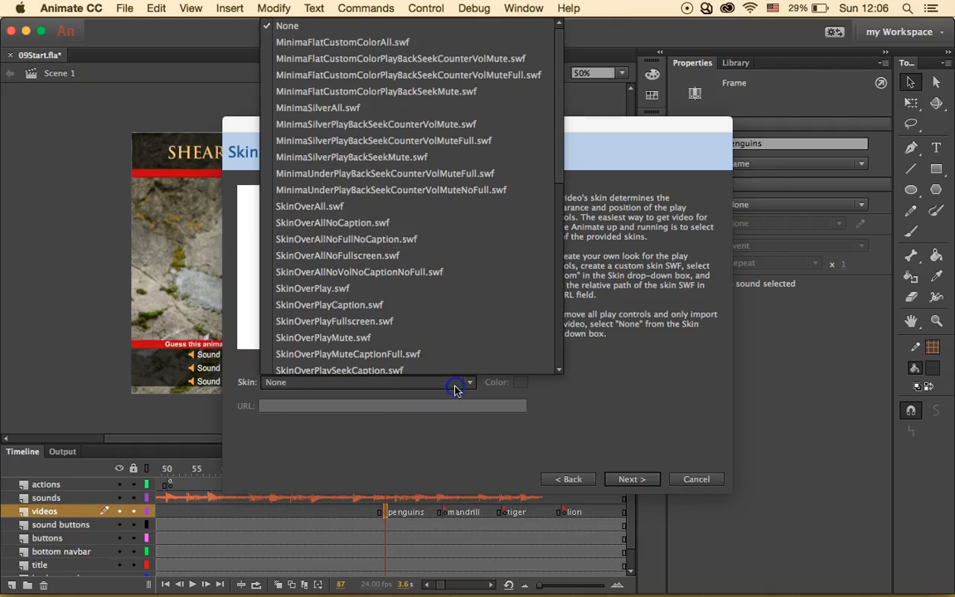
click(390, 74)
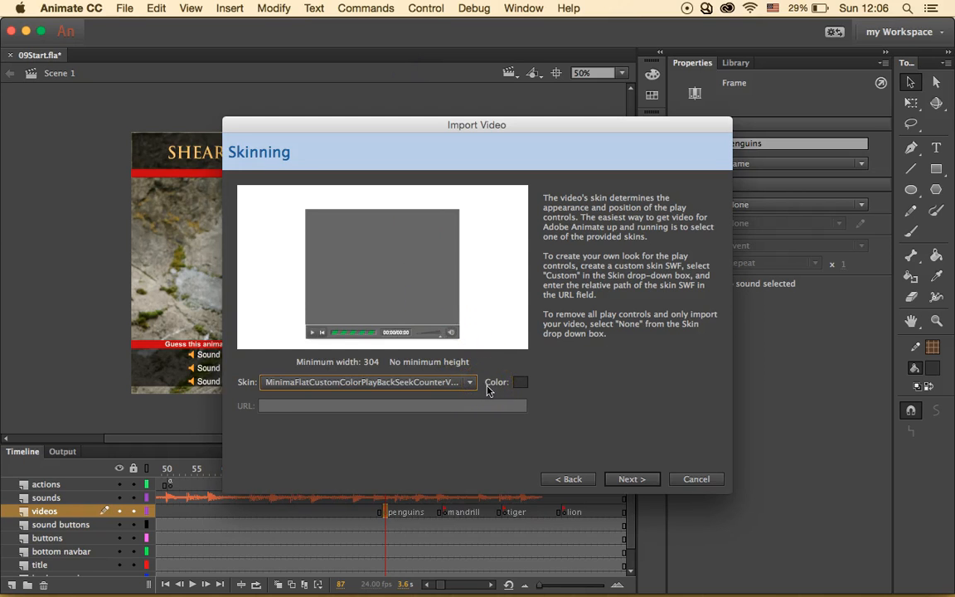
click(646, 480)
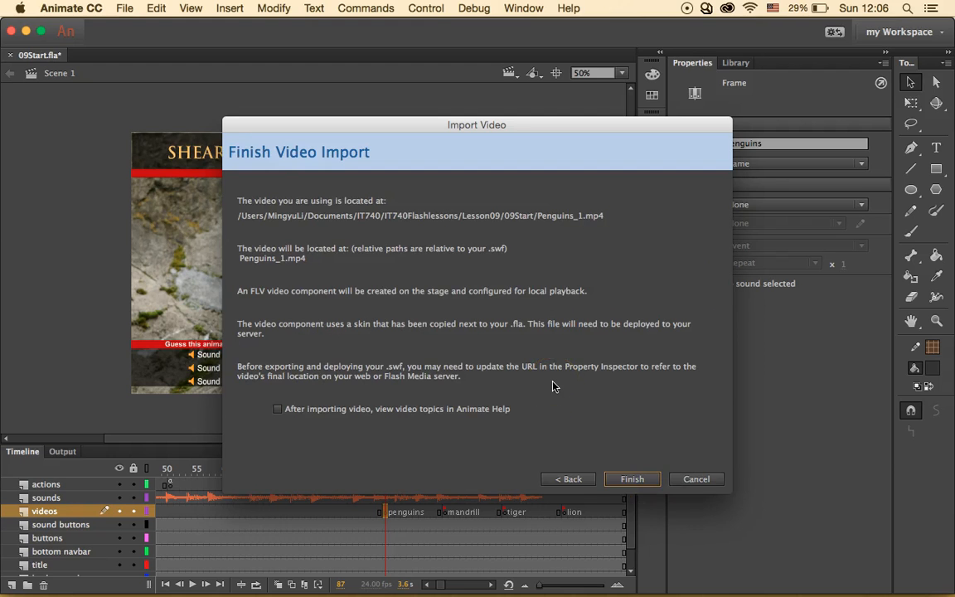
- Colour the skin #333333 at 70% alpha and complete the video import
click(569, 480)
click(521, 385)
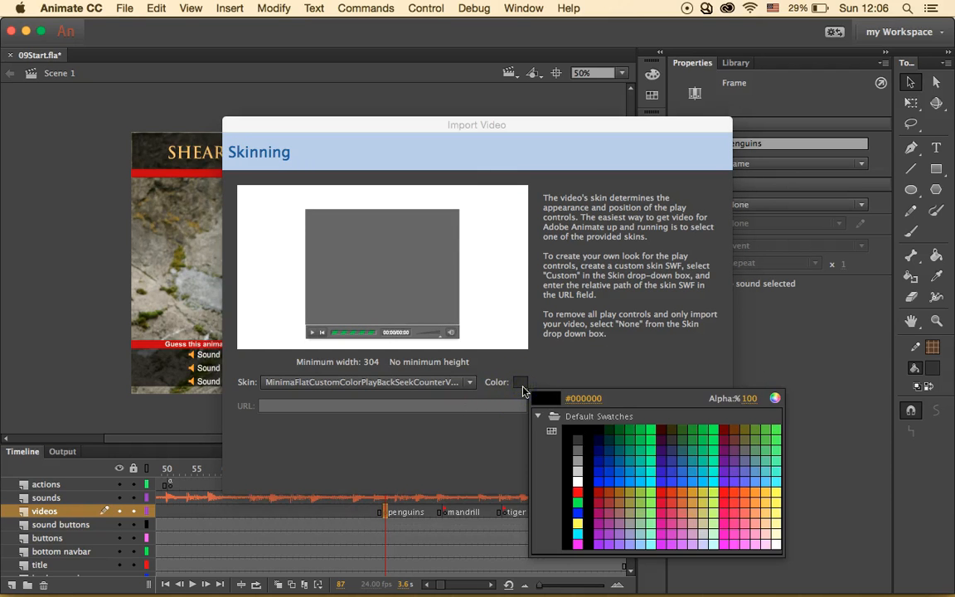
click(590, 398)
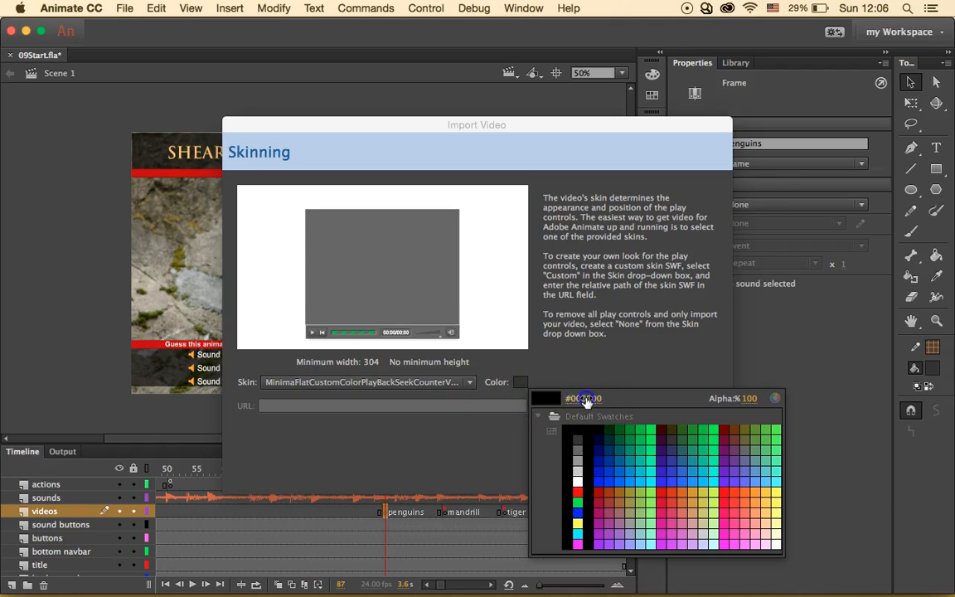
text(33)
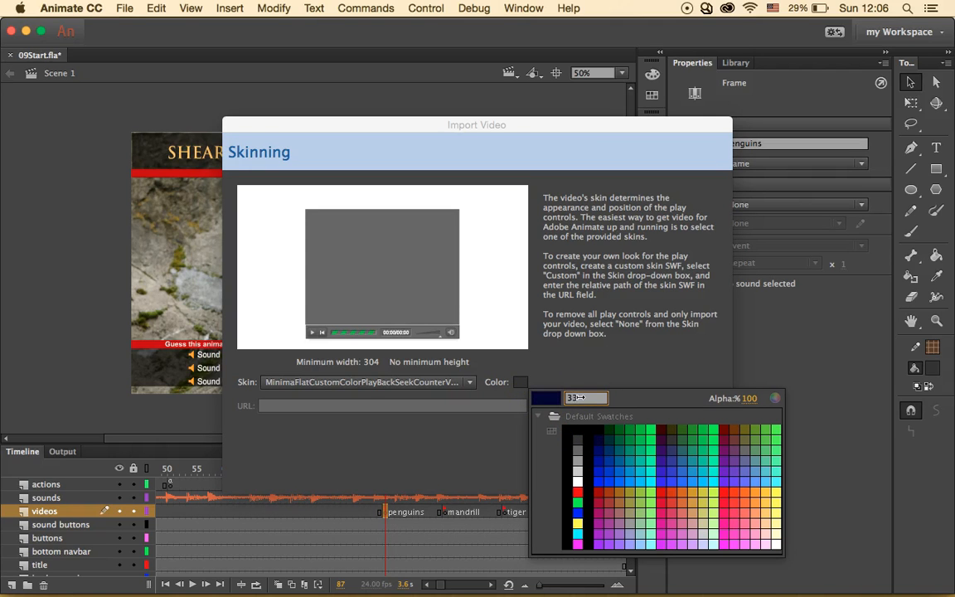
text(3333)
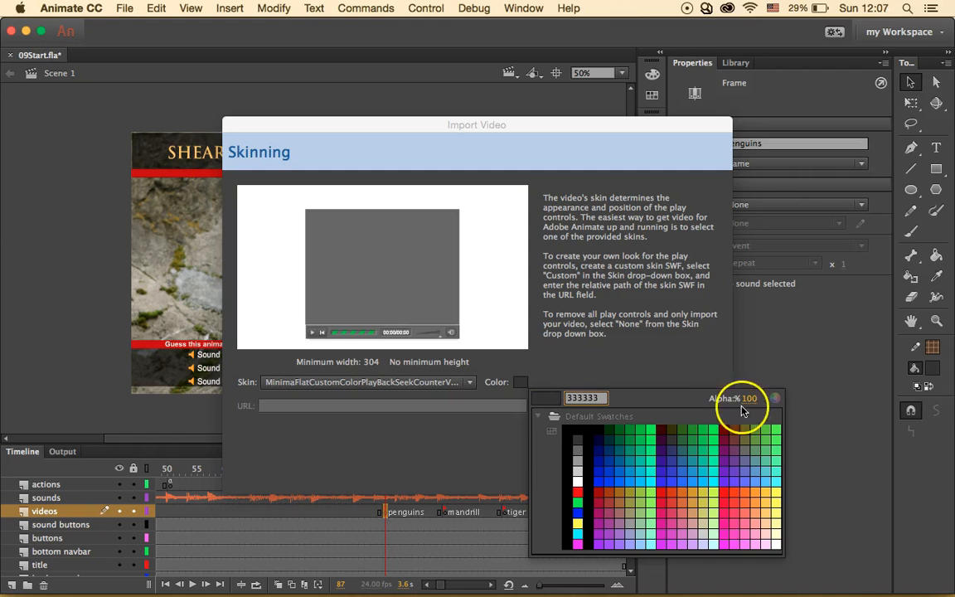
key(Return)
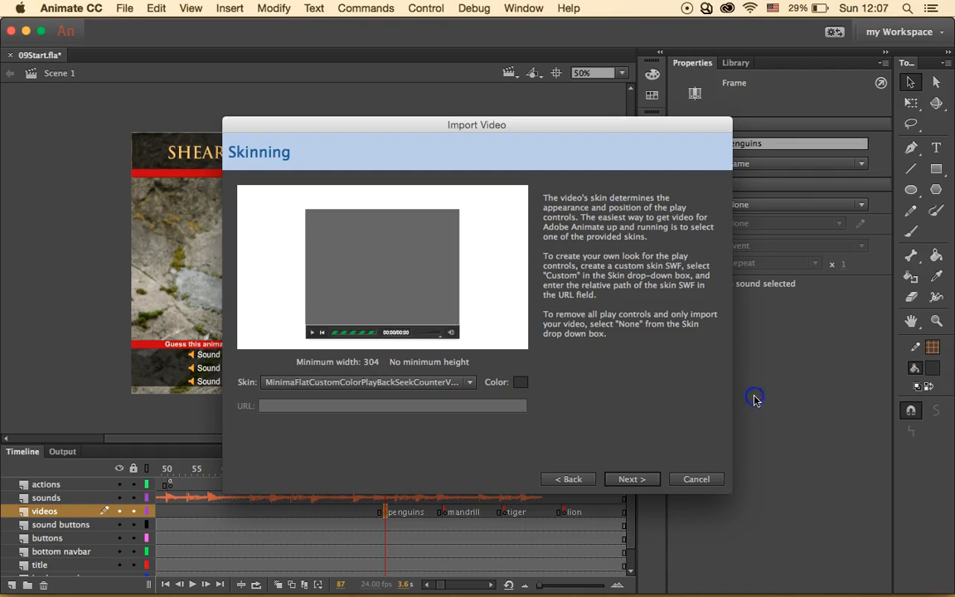
click(519, 381)
drag(750, 399, 735, 398)
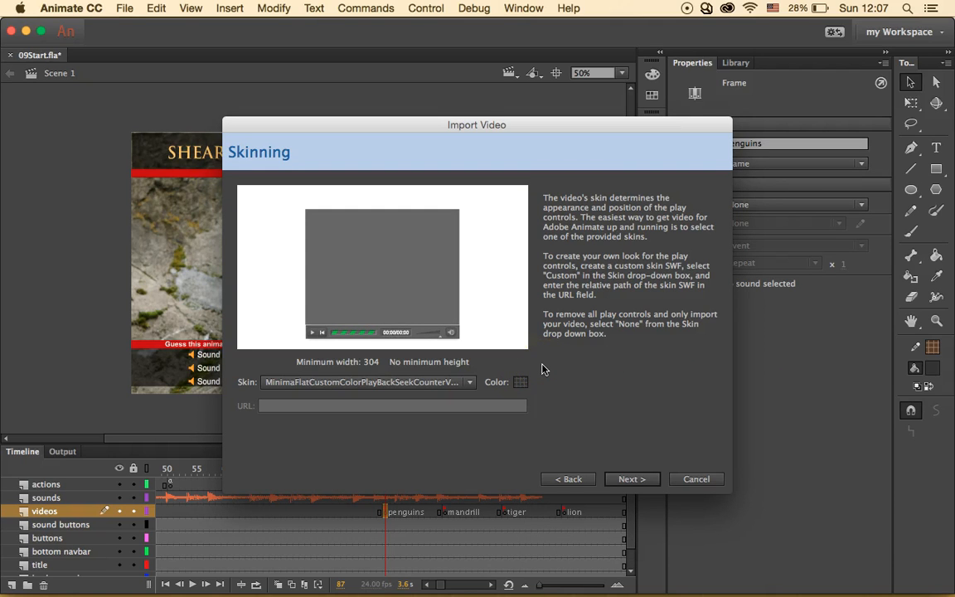
click(631, 480)
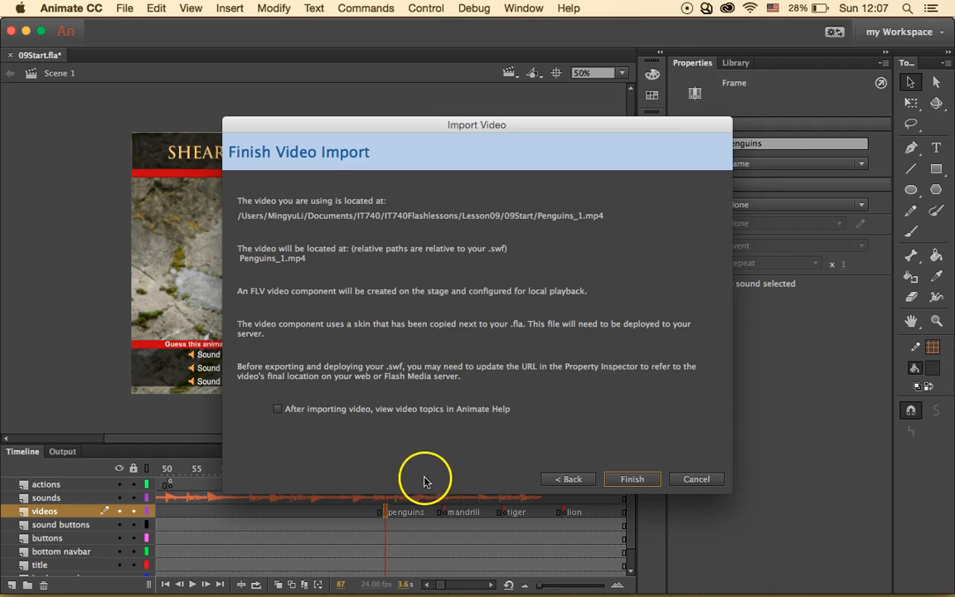
click(623, 485)
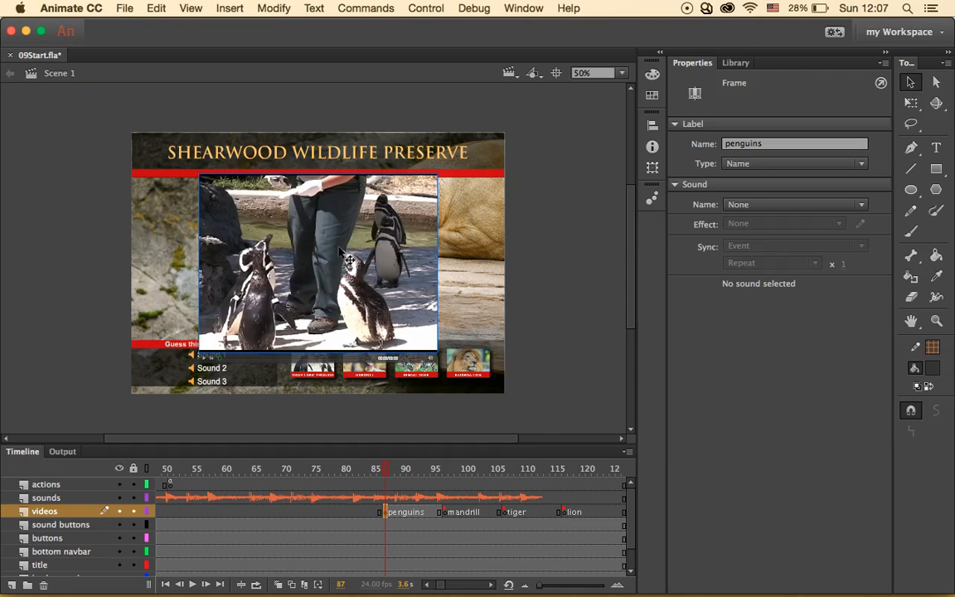
- Move the video player up-left on the stage and preview the FLVPlayback component in the Library
drag(341, 250, 308, 240)
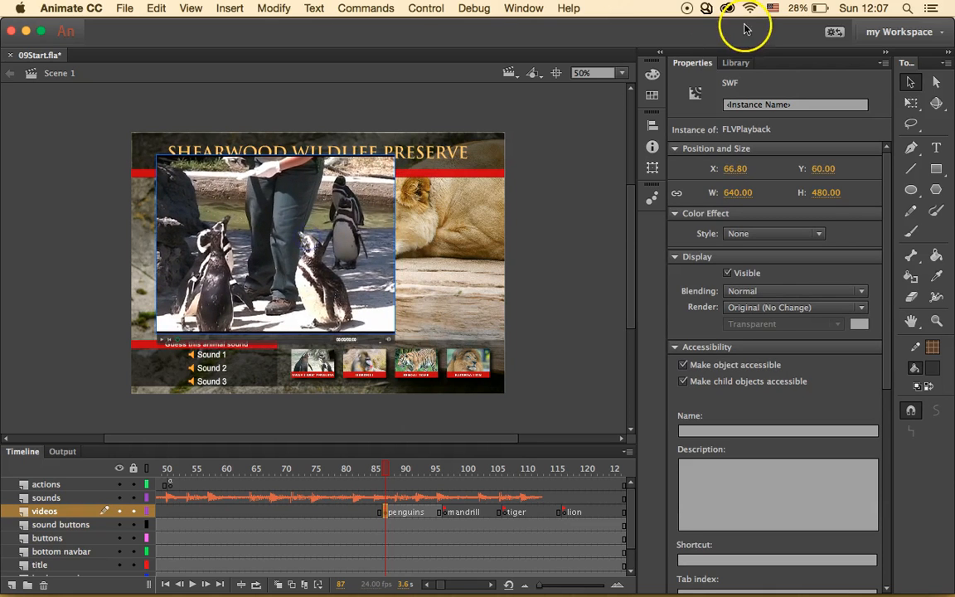
click(736, 62)
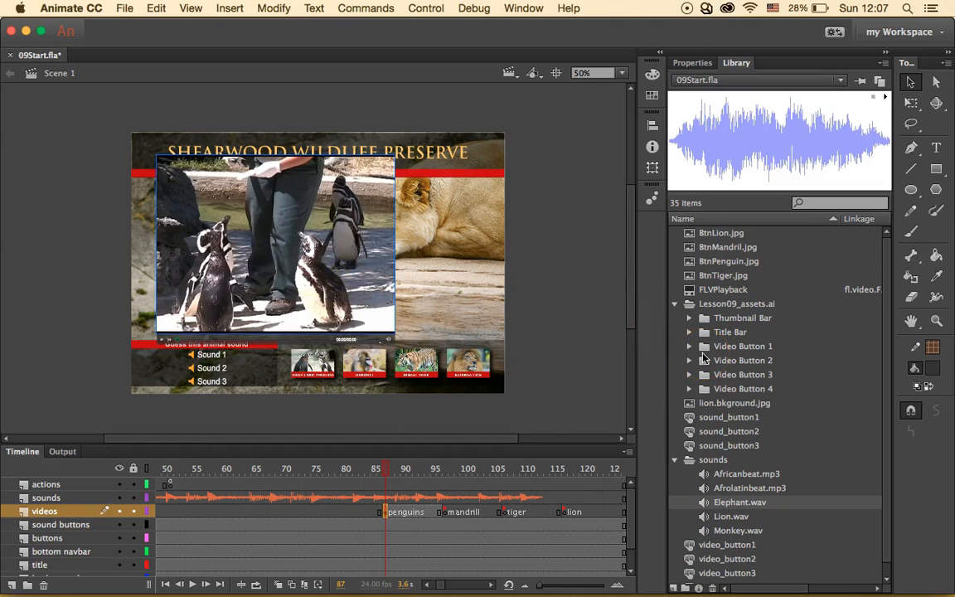
scroll(703, 358, down, 1)
scroll(703, 358, right, 3)
scroll(703, 358, left, 3)
scroll(703, 358, up, 1)
click(697, 291)
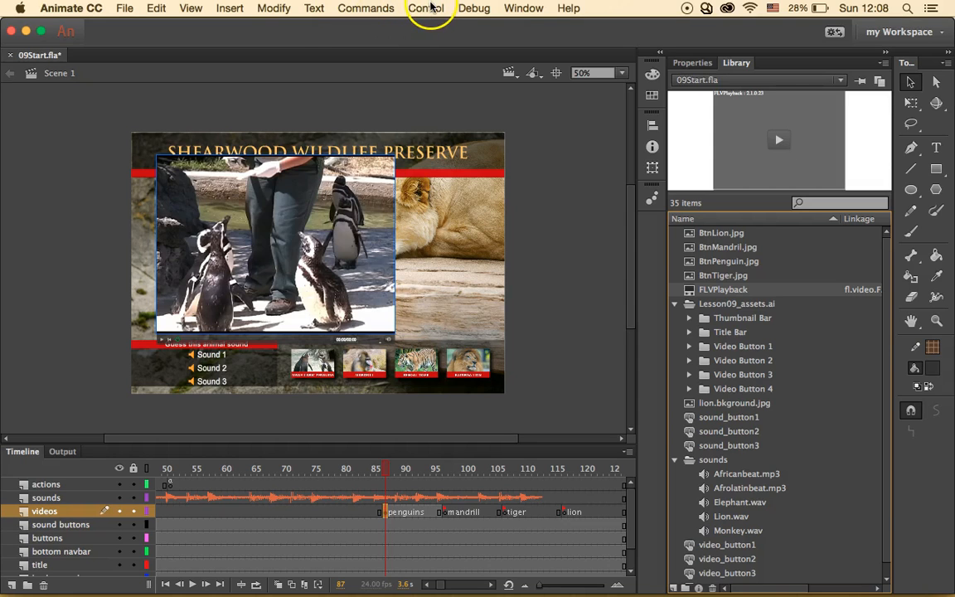
- Reselect the penguin video player on the stage, undoing an accidental title-banner move
click(326, 172)
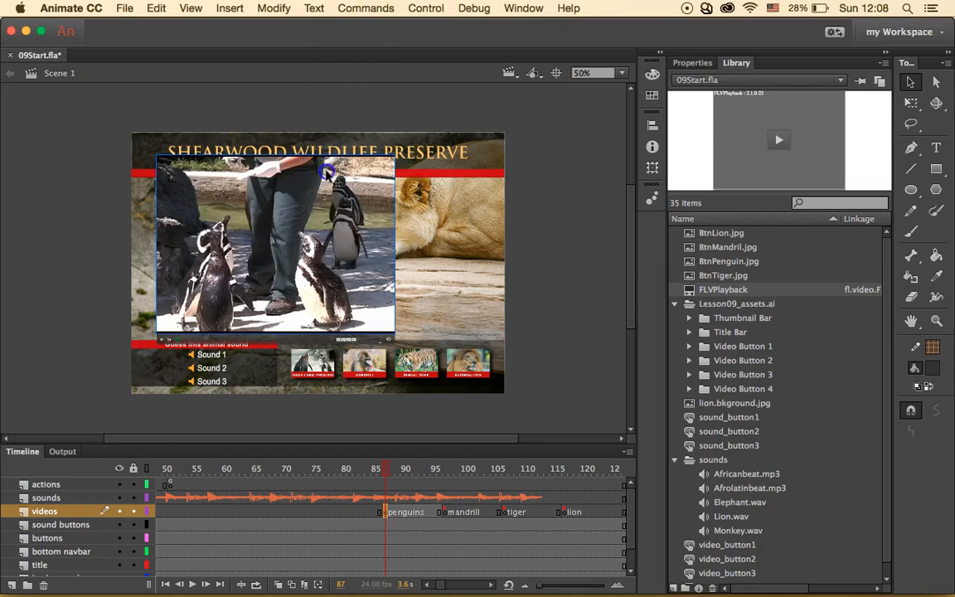
click(359, 196)
click(378, 196)
drag(371, 154, 375, 176)
key(super+z)
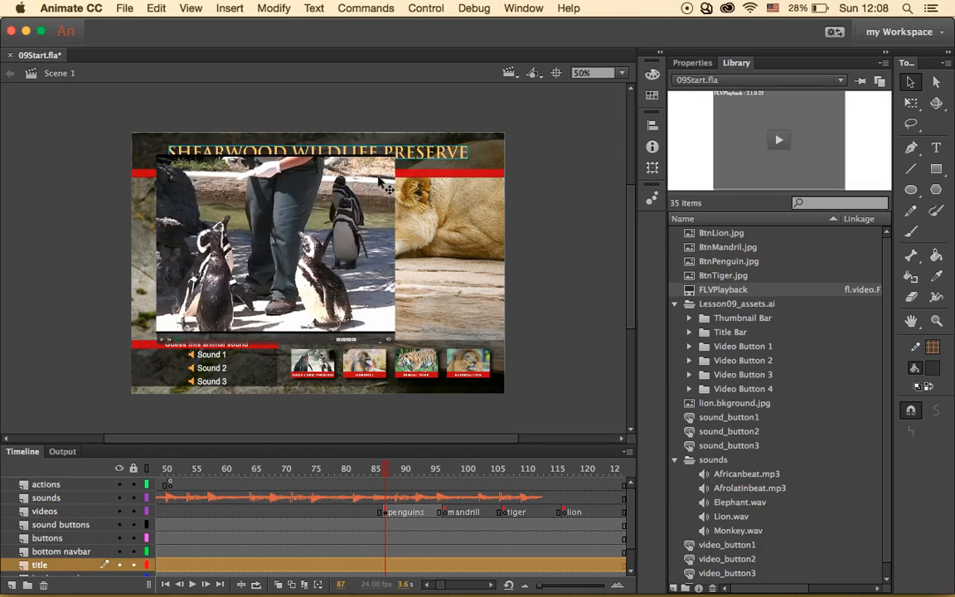
click(371, 257)
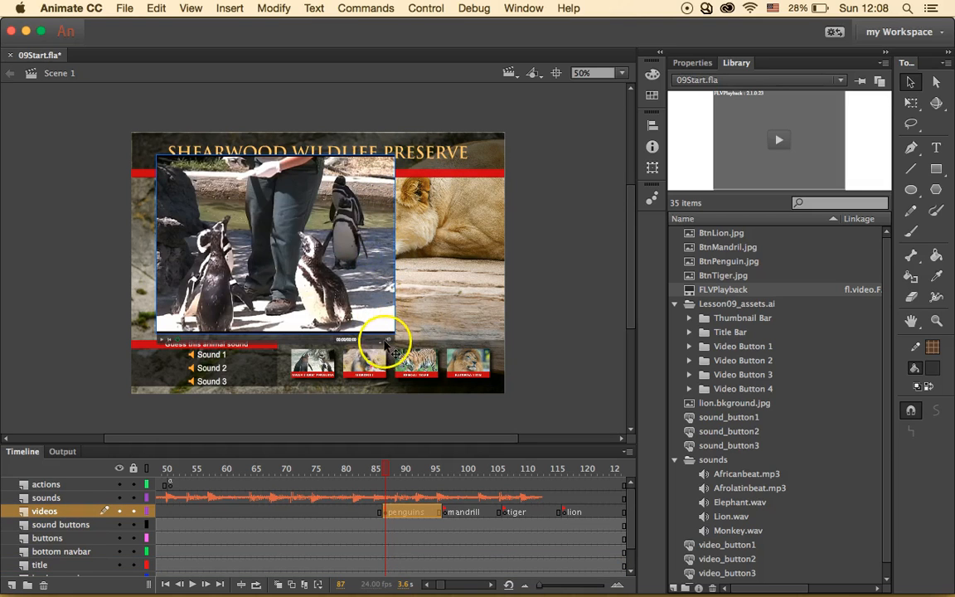
click(378, 320)
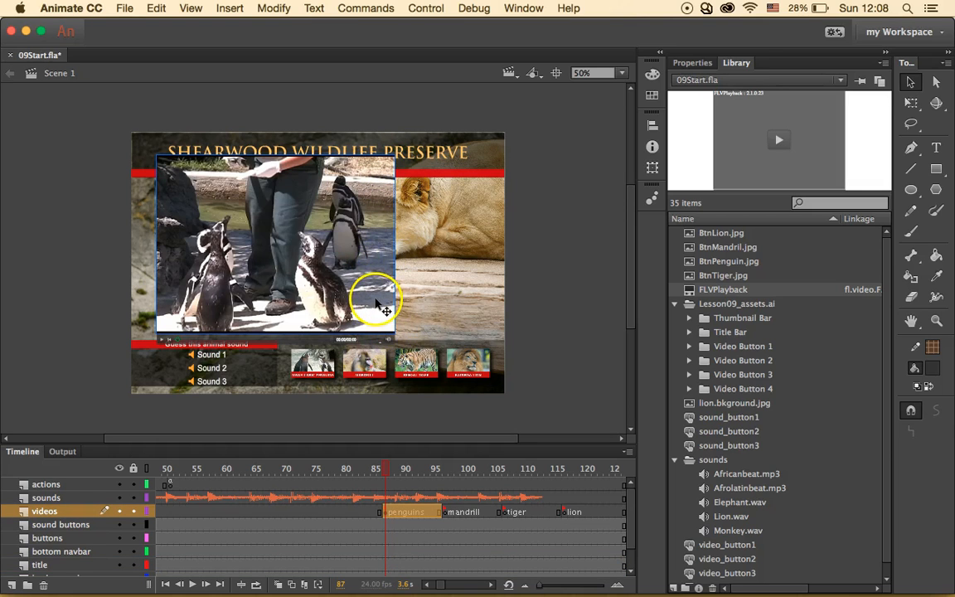
- Resize the penguin video to width 500 (500×375, proportions linked) in Properties
click(693, 62)
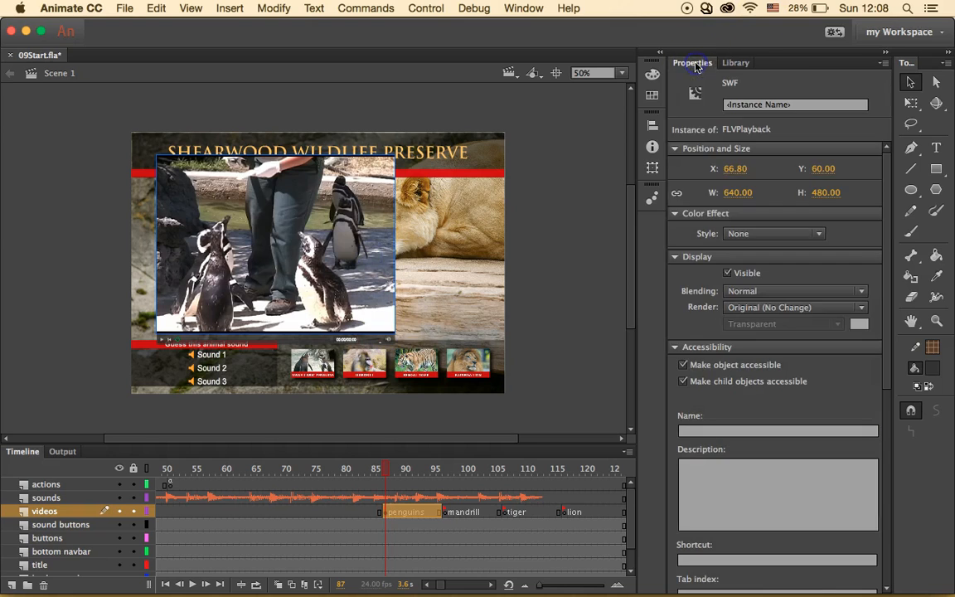
click(736, 193)
key(Return)
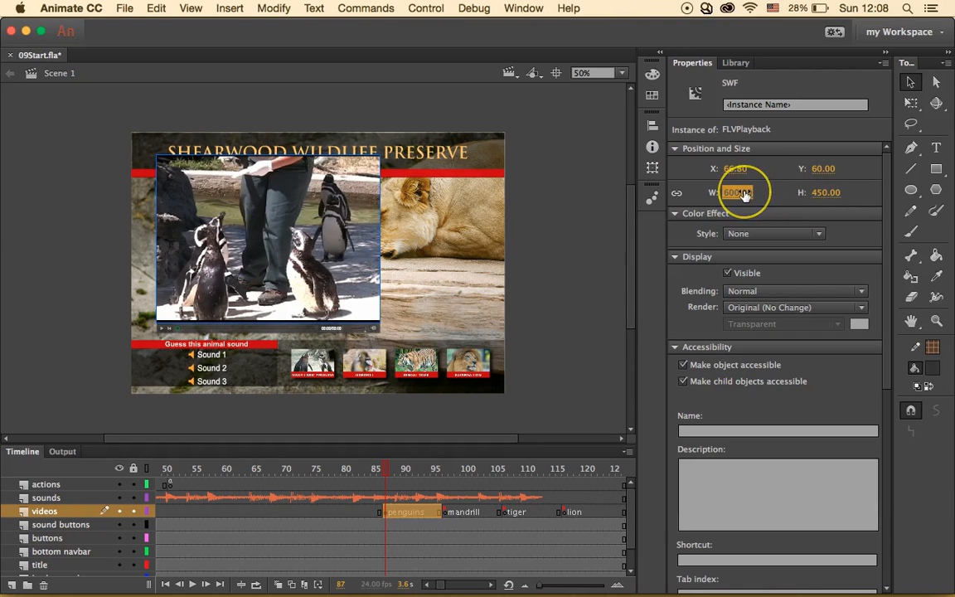
click(737, 192)
text(500)
key(Return)
- Move the video down beneath the title banner and deselect it
drag(236, 199, 237, 227)
click(595, 204)
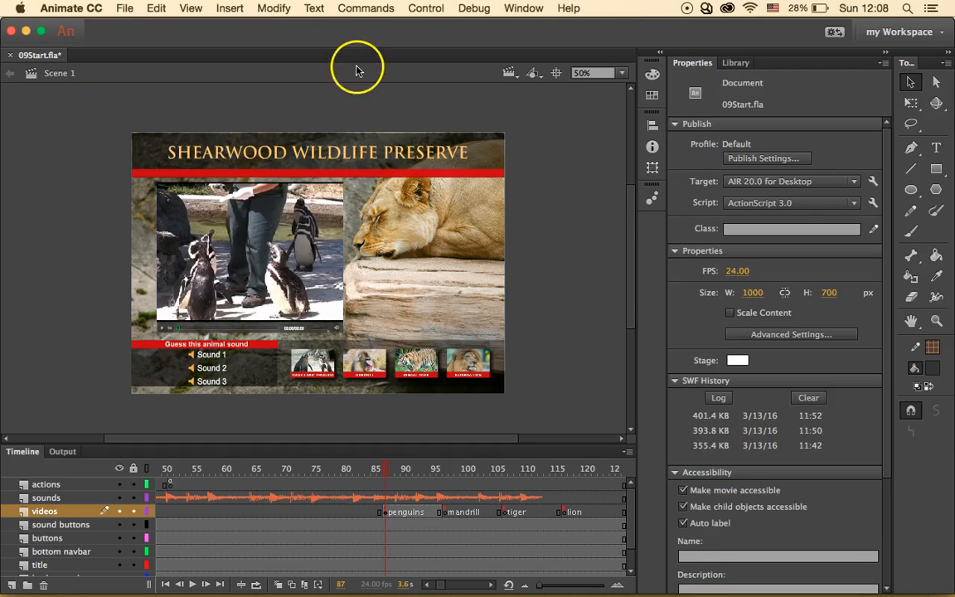
click(424, 9)
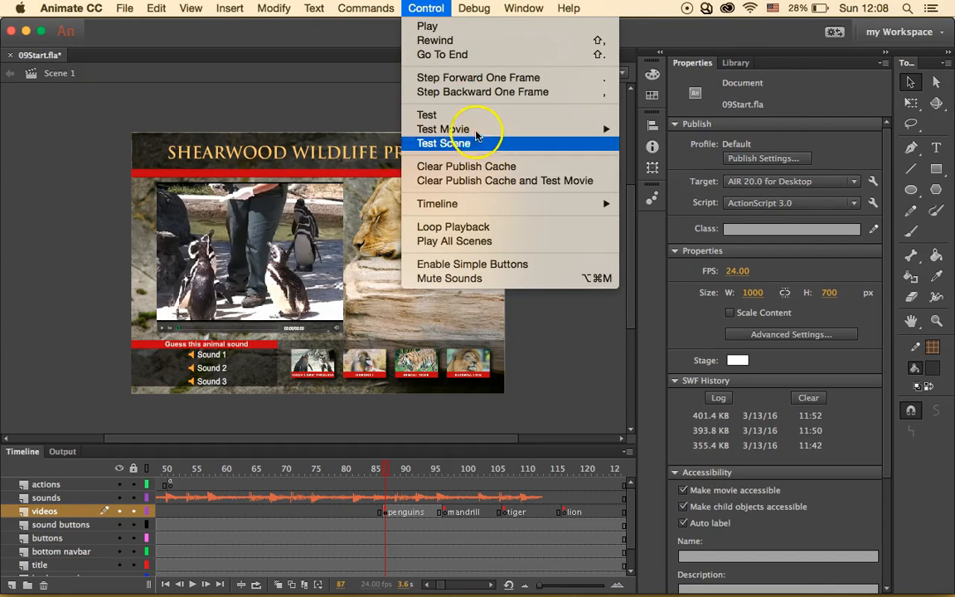
- Test the movie, play the Magellanic Penguins video in its skinned player, then close the preview
click(426, 115)
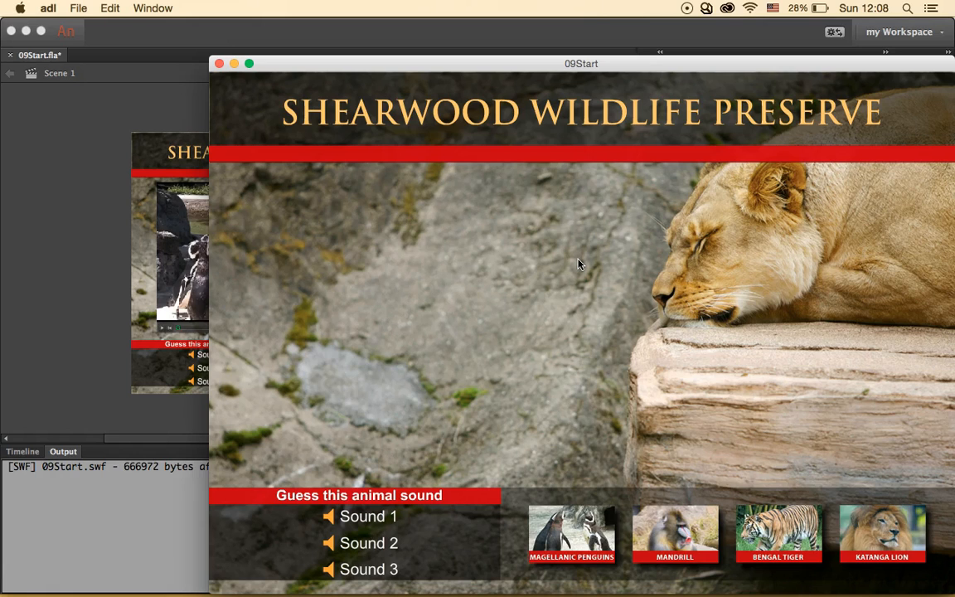
click(584, 533)
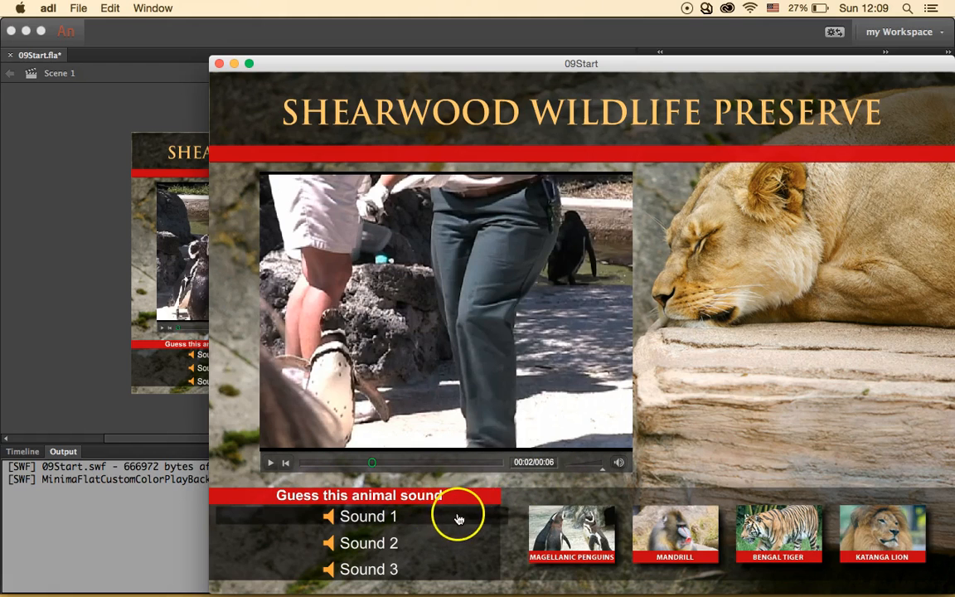
click(219, 63)
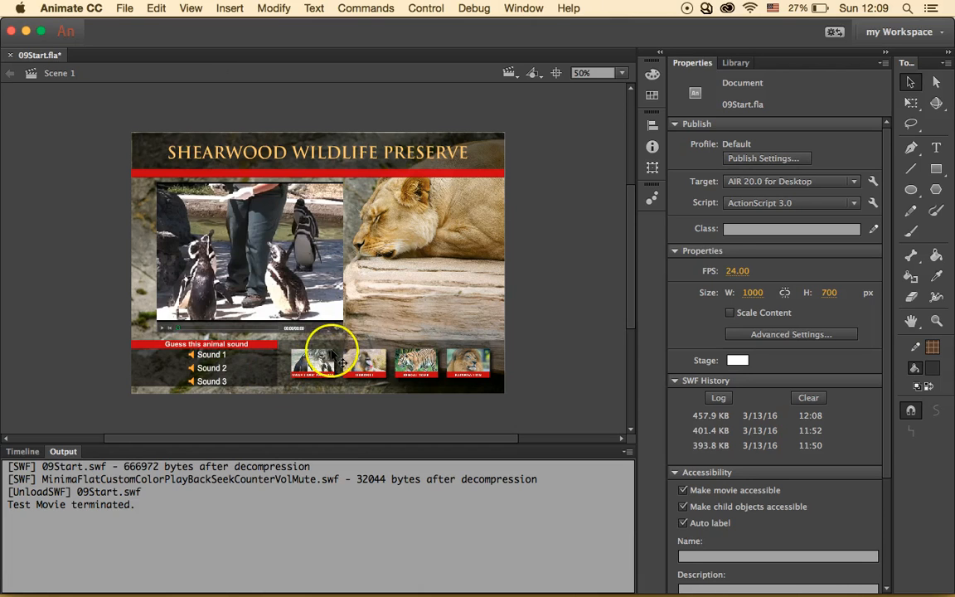
- Go to the mandrill frame on the timeline and launch the Import Video wizard
click(271, 255)
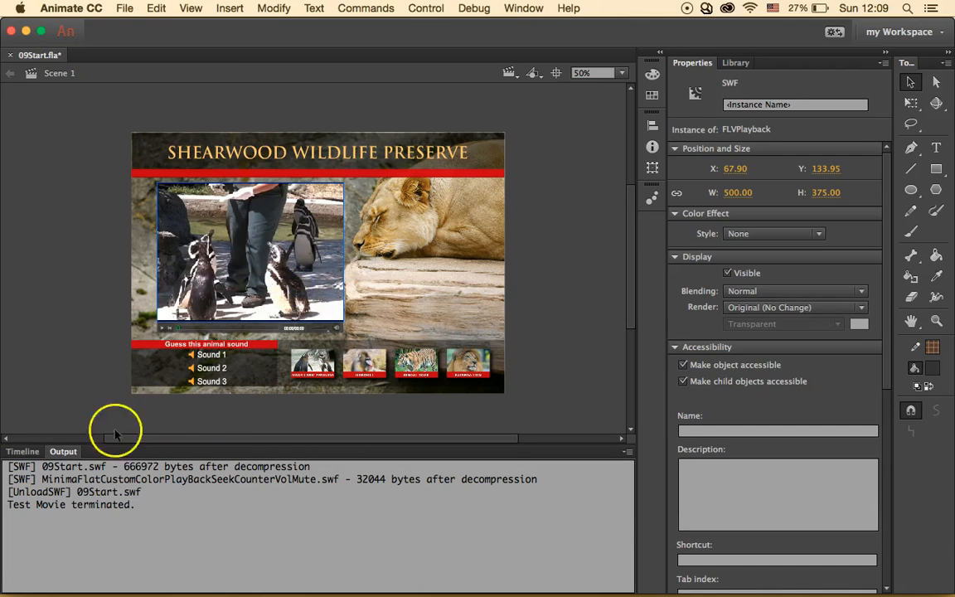
click(23, 450)
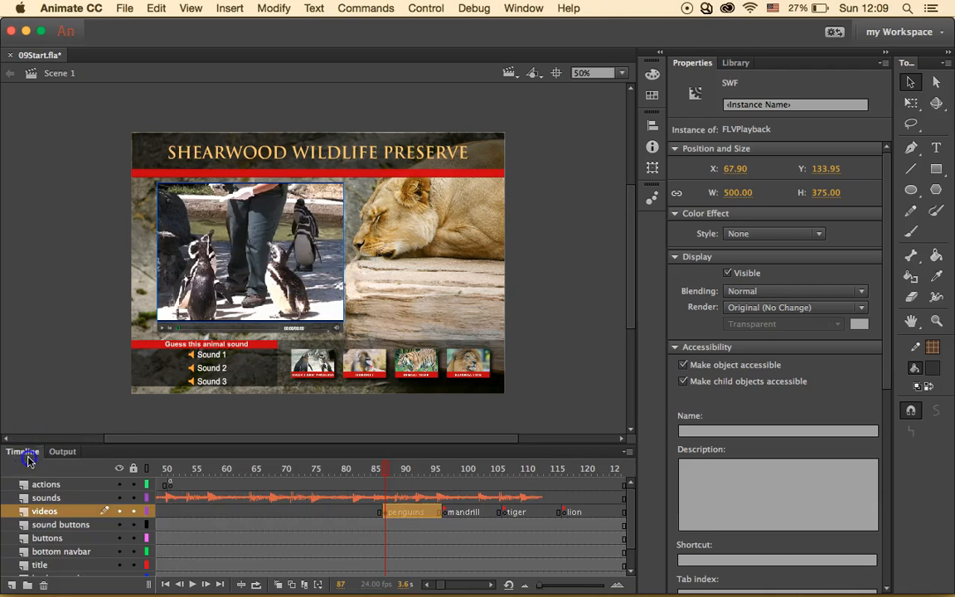
click(444, 511)
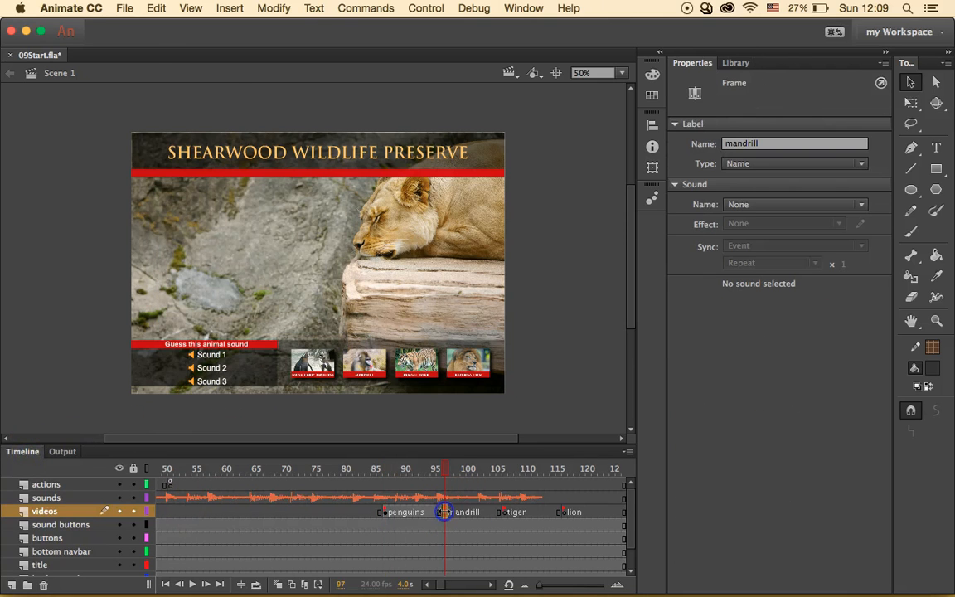
click(124, 9)
mouse_move(277, 199)
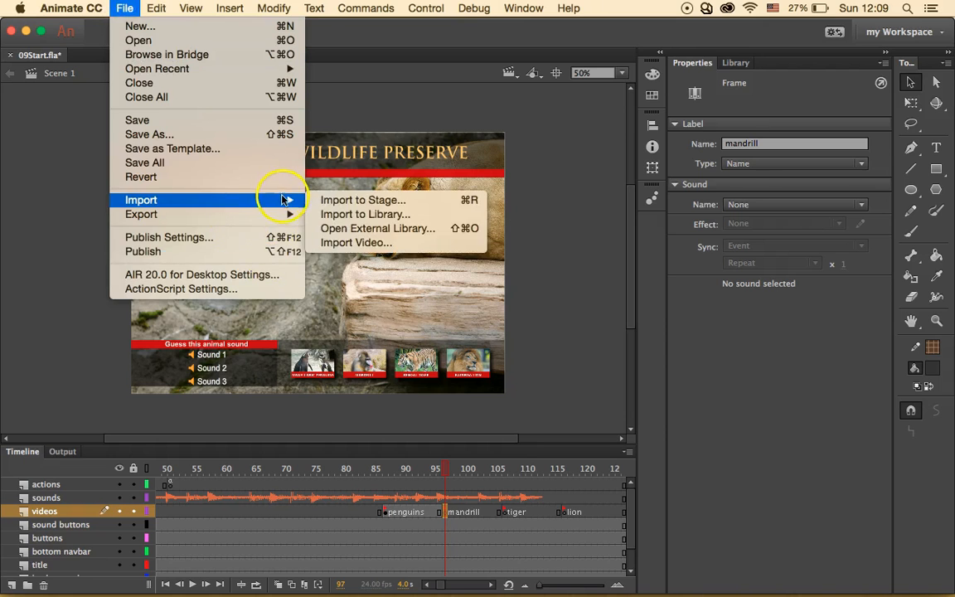
click(348, 242)
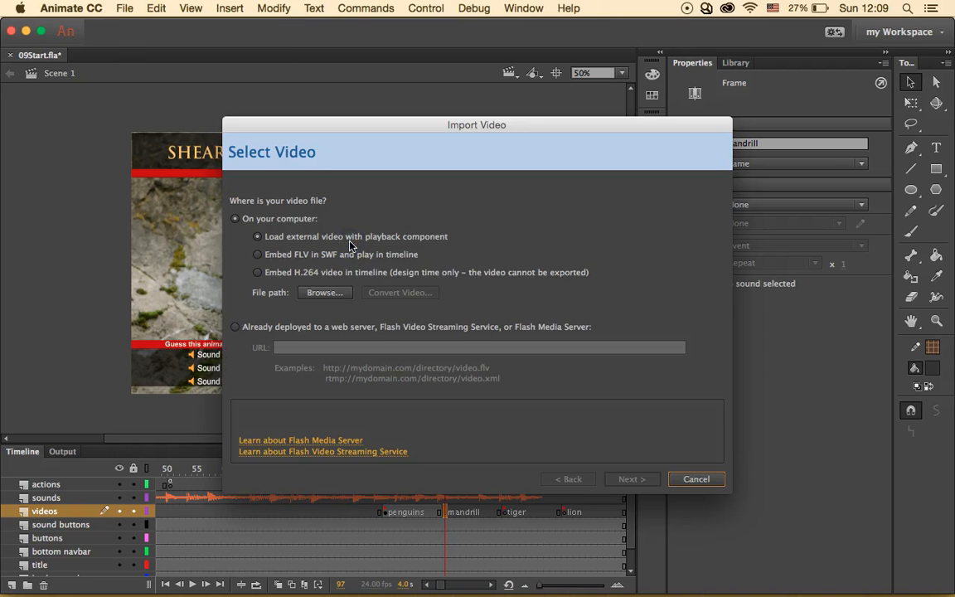
click(323, 293)
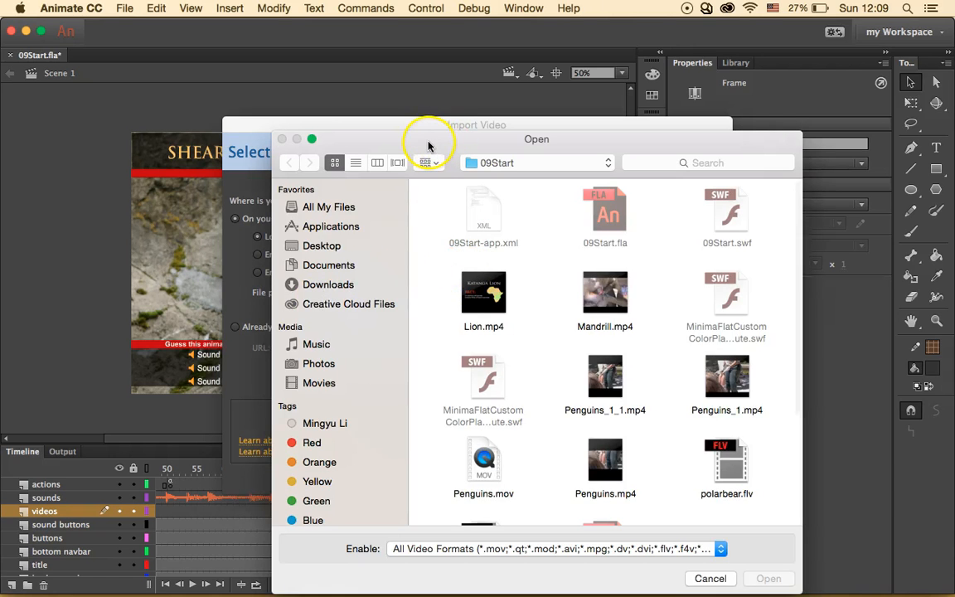
- Import Mandrill.mp4 with the default skin and move the player to X 75.90, Y 138
drag(471, 150, 338, 128)
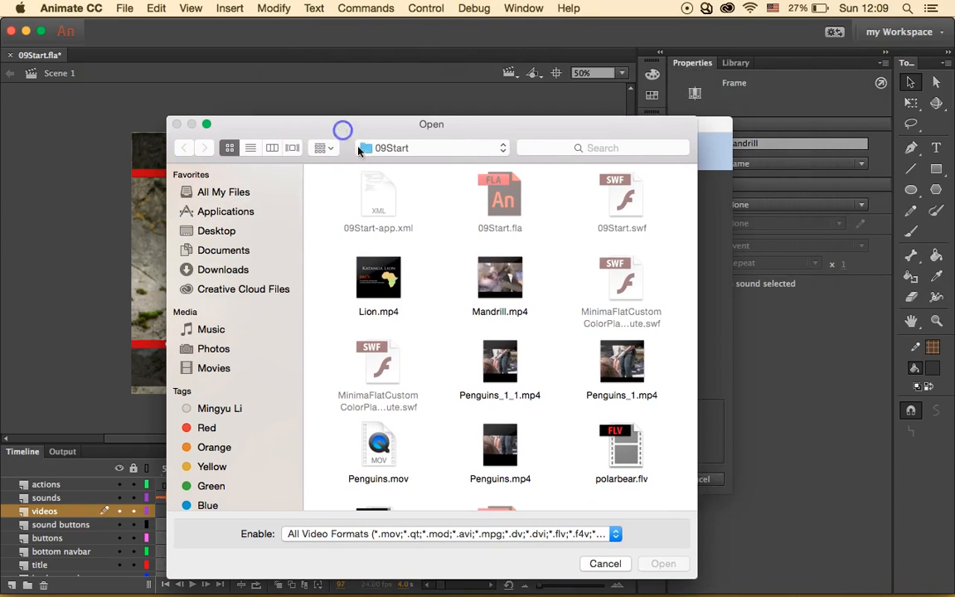
click(516, 282)
click(663, 564)
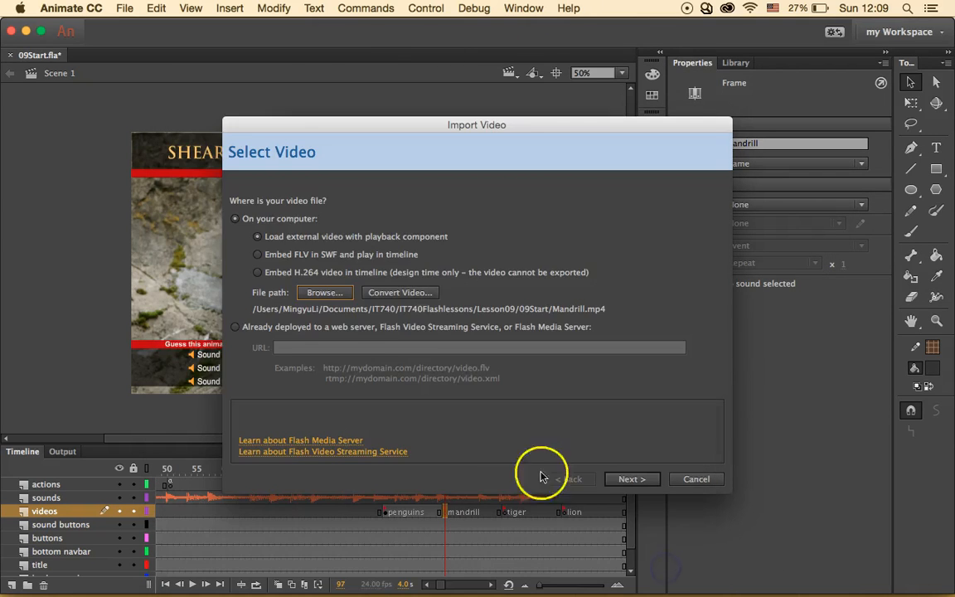
click(632, 479)
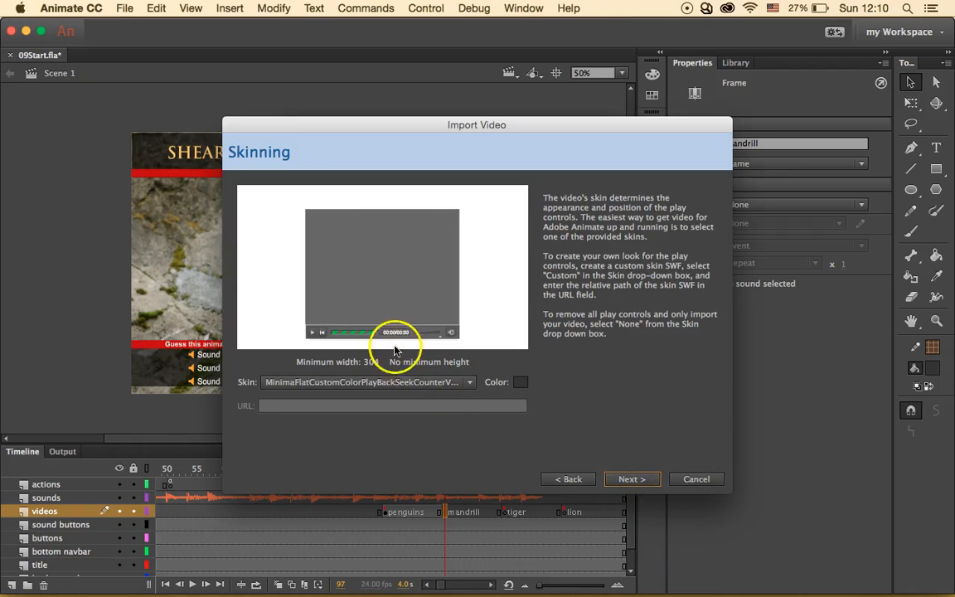
click(637, 480)
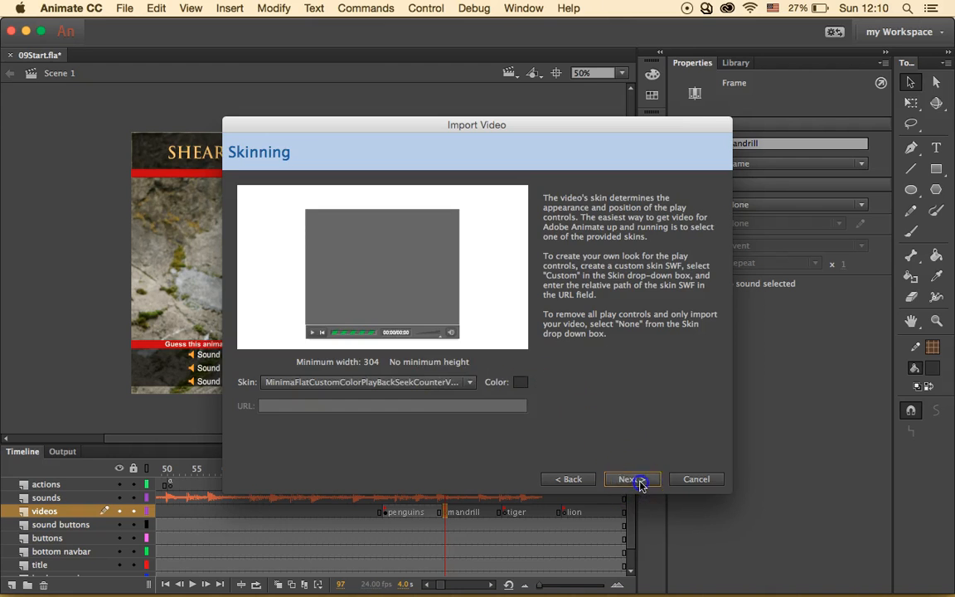
click(632, 536)
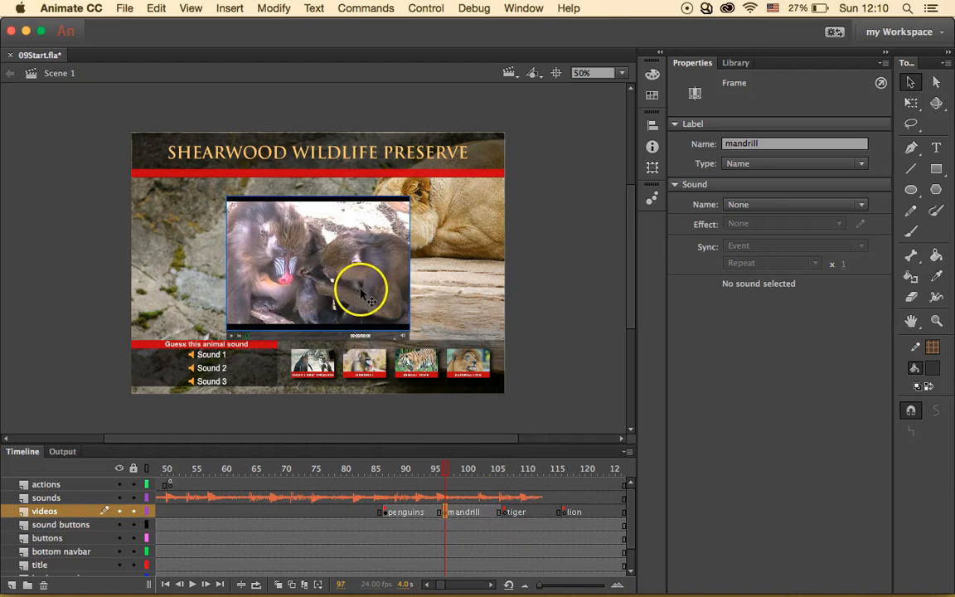
drag(348, 291, 294, 281)
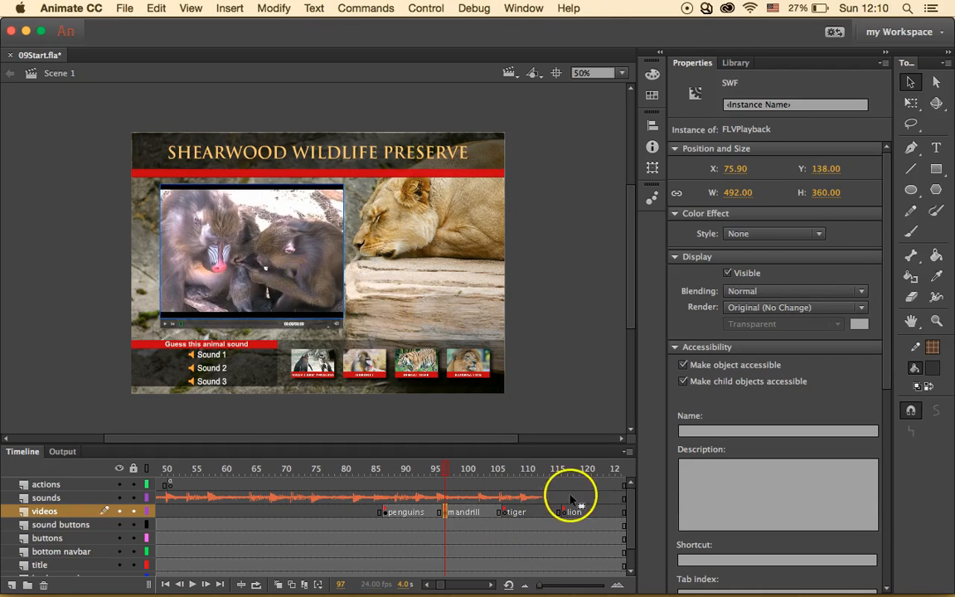
click(503, 511)
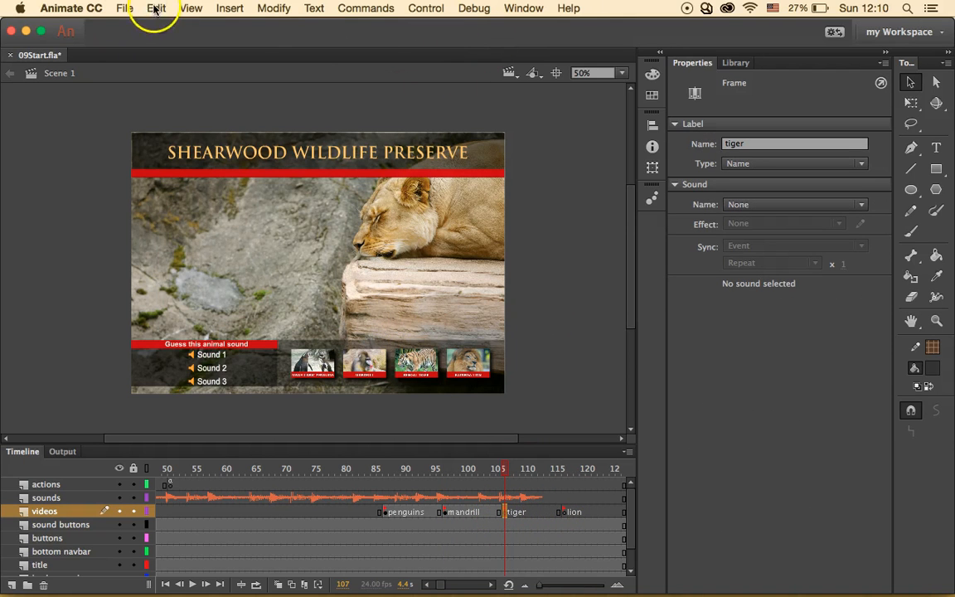
- Import Tiger.mp4 with the default skin and move the player left to X 90.95, Y 146
click(125, 9)
mouse_move(272, 202)
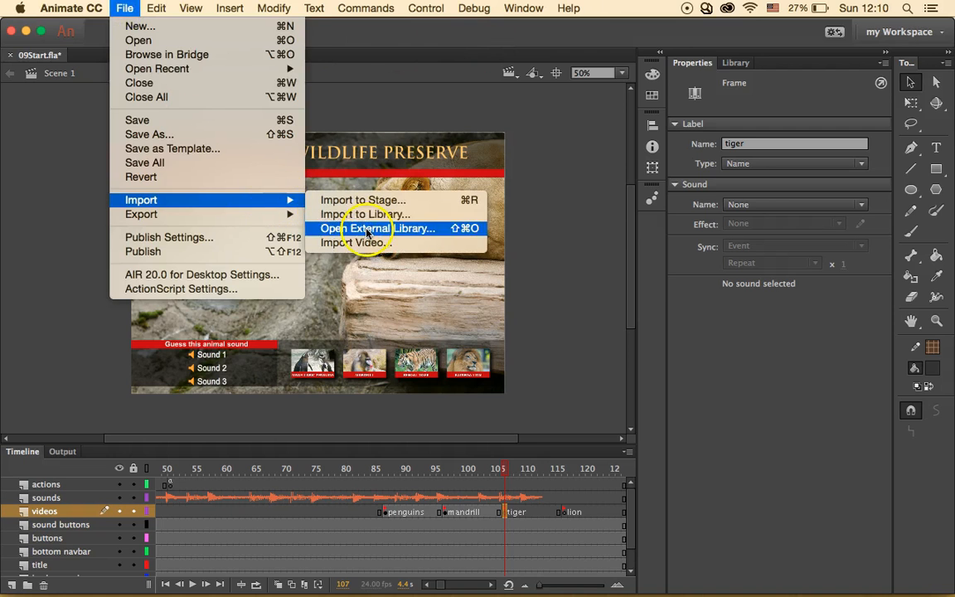
click(402, 242)
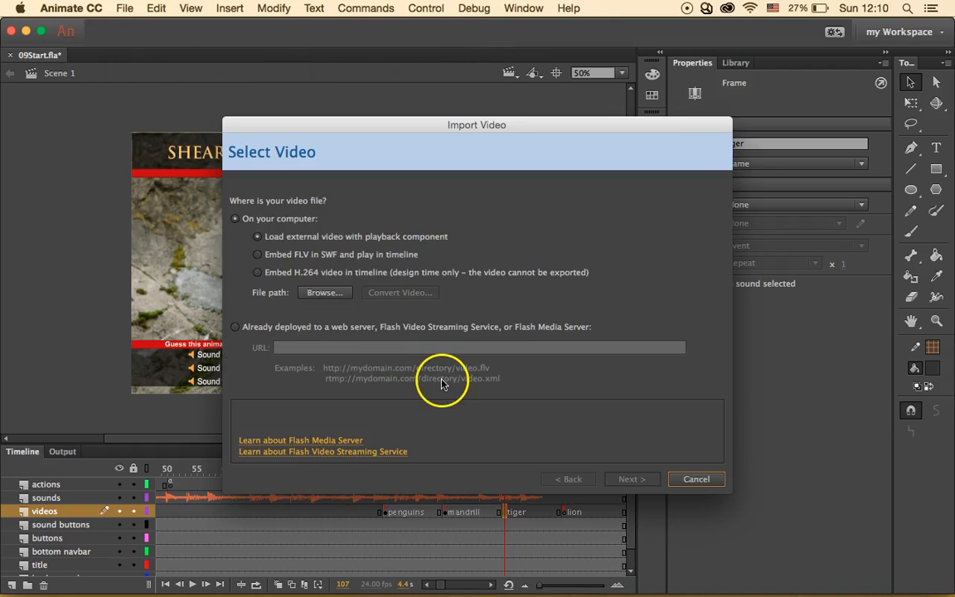
click(323, 292)
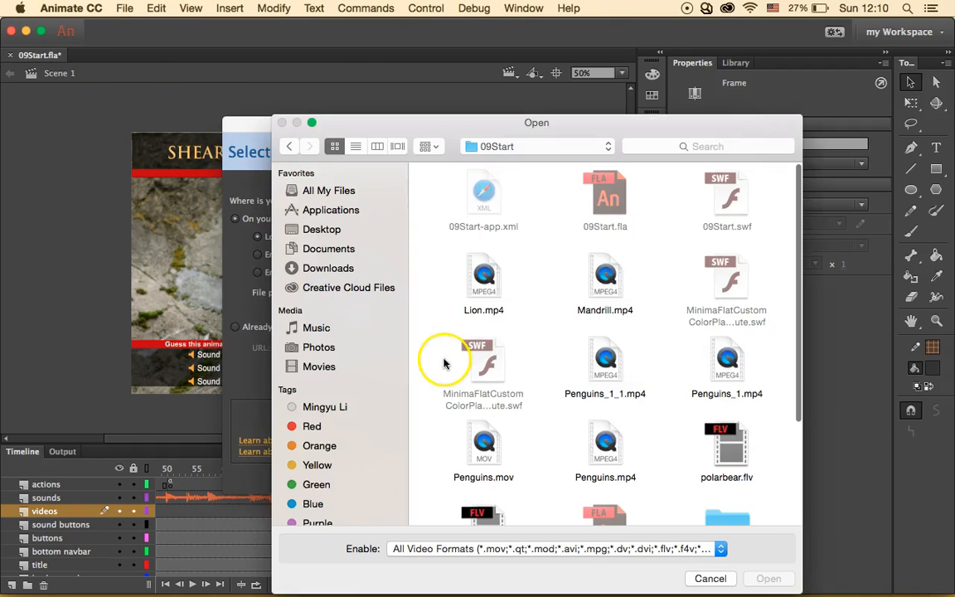
scroll(585, 404, down, 5)
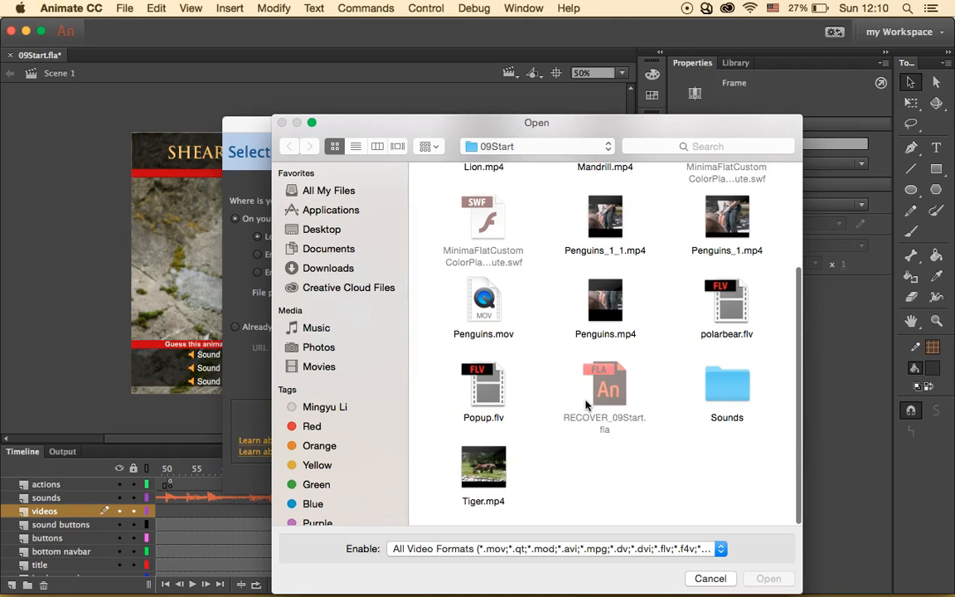
click(483, 469)
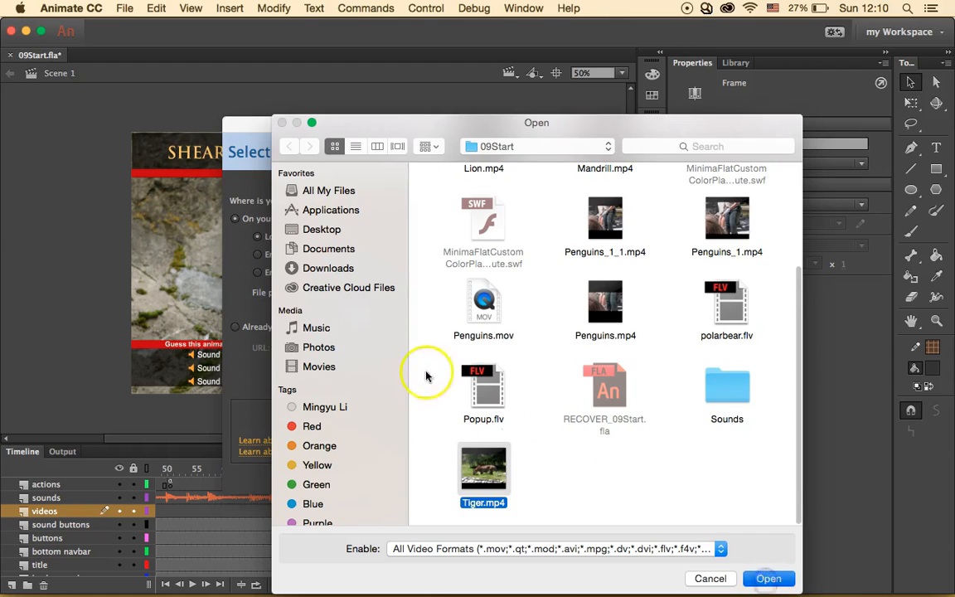
key(Return)
click(635, 479)
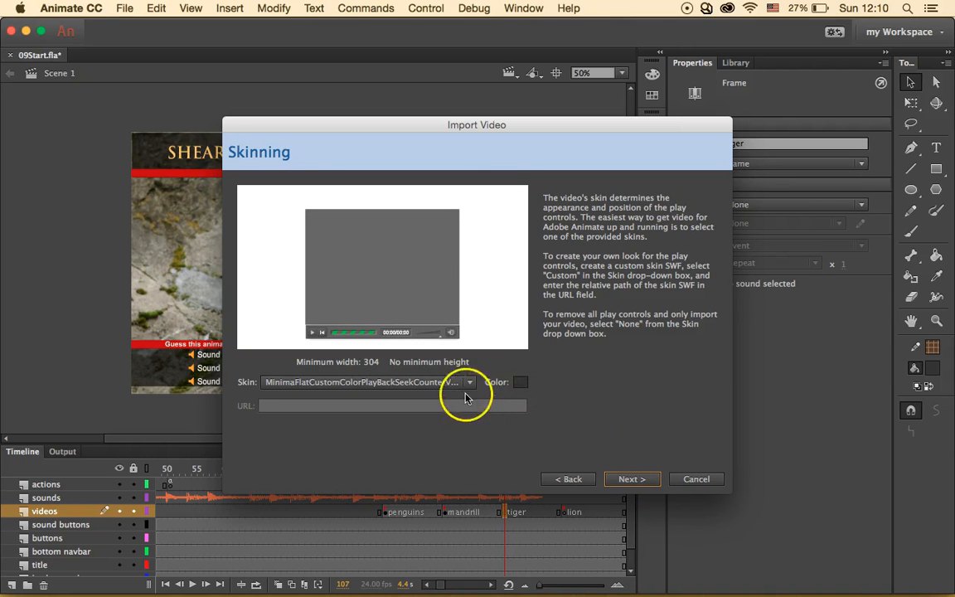
click(635, 479)
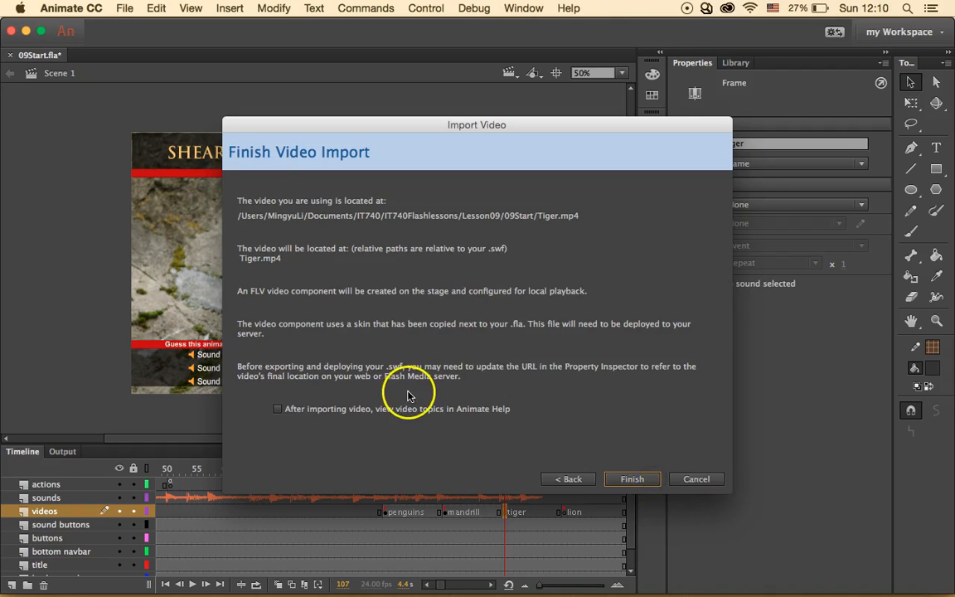
click(631, 479)
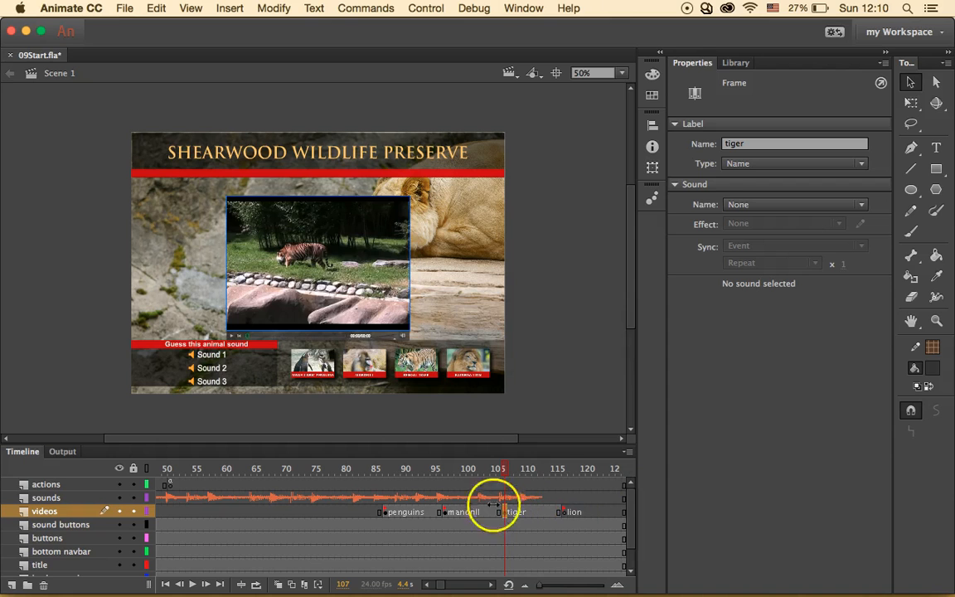
drag(325, 238, 265, 227)
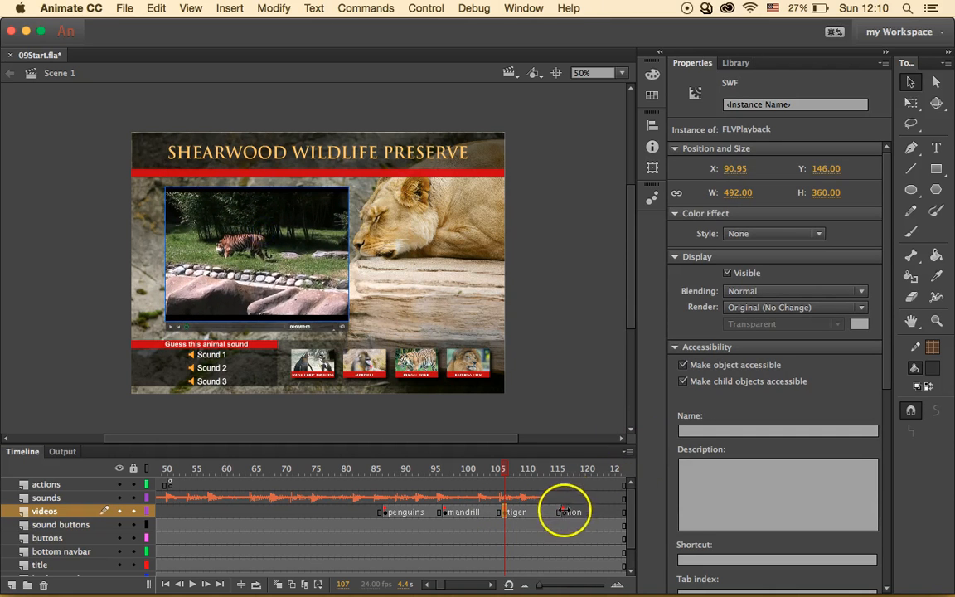
click(565, 512)
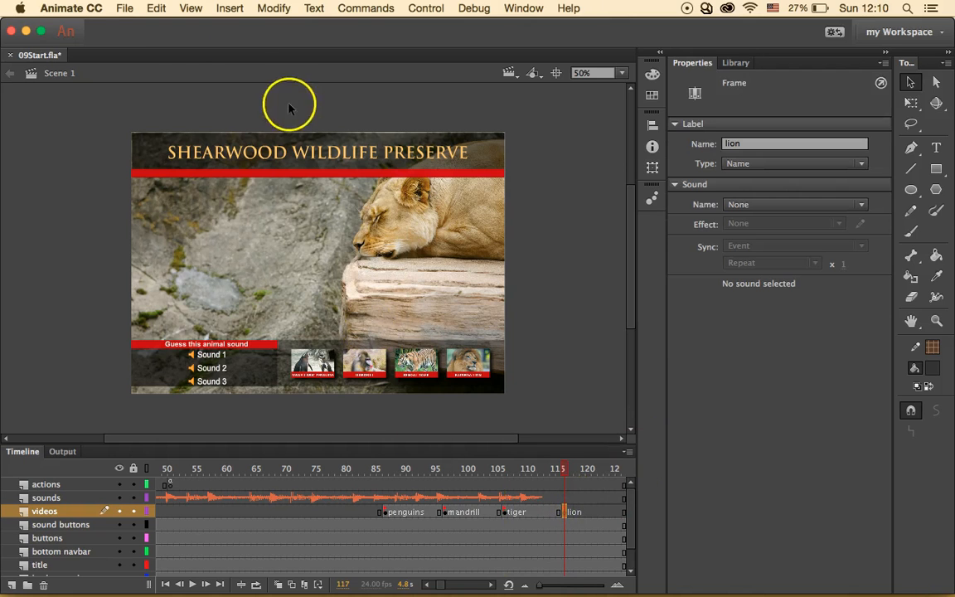
- Import Lion.mp4 onto the lion frame using the default player skin
click(156, 7)
mouse_move(125, 8)
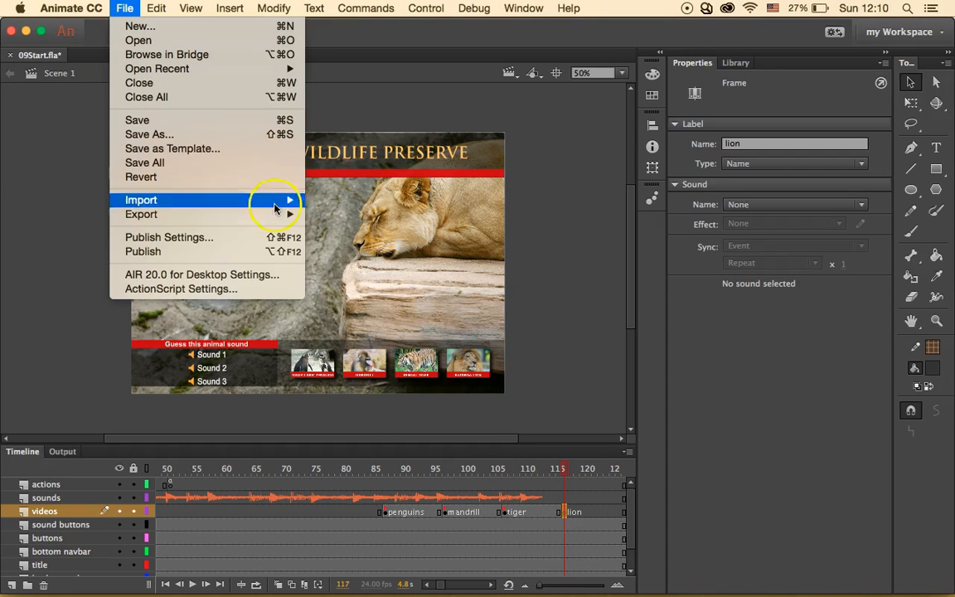
mouse_move(282, 199)
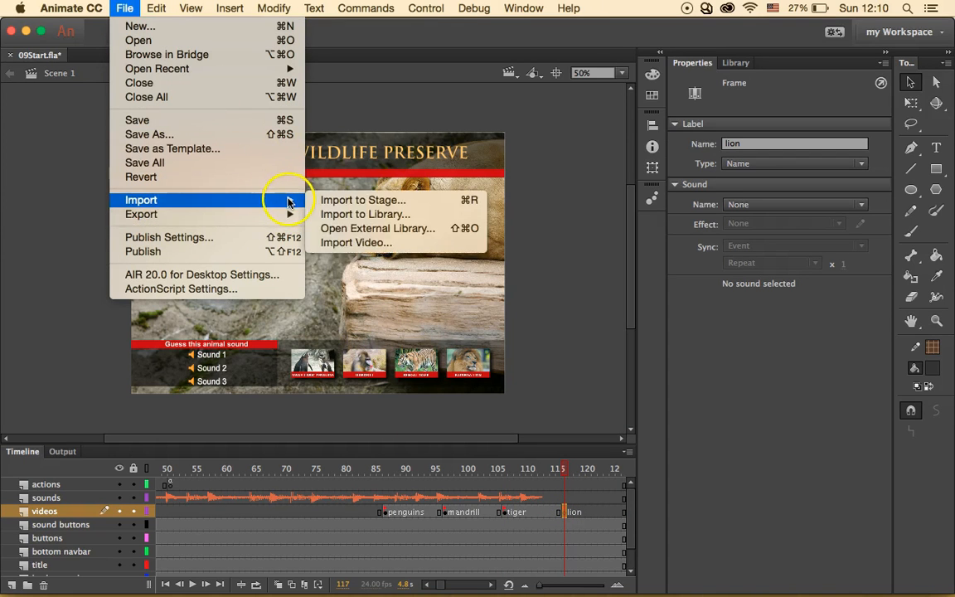
click(375, 243)
click(327, 292)
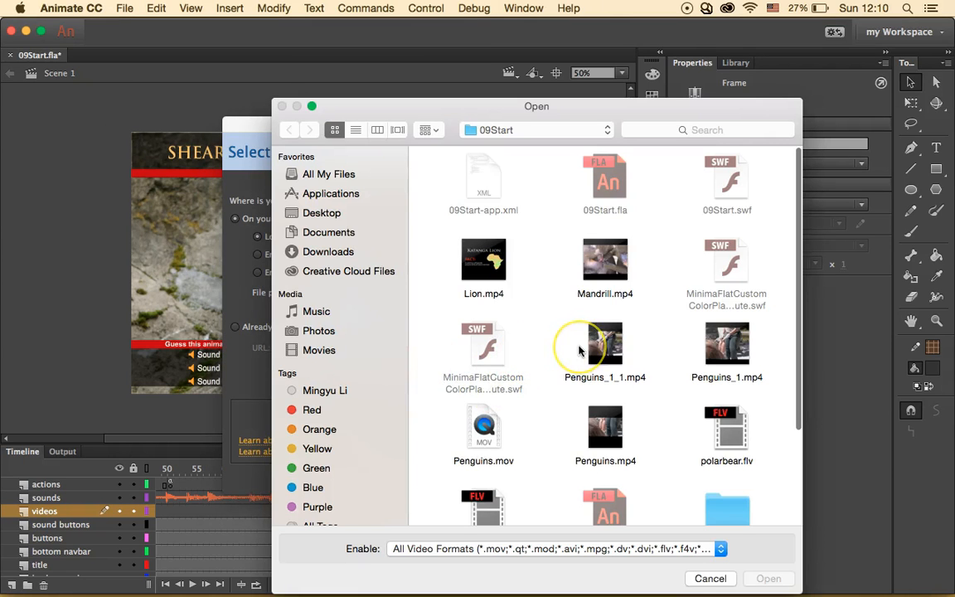
scroll(578, 351, down, 5)
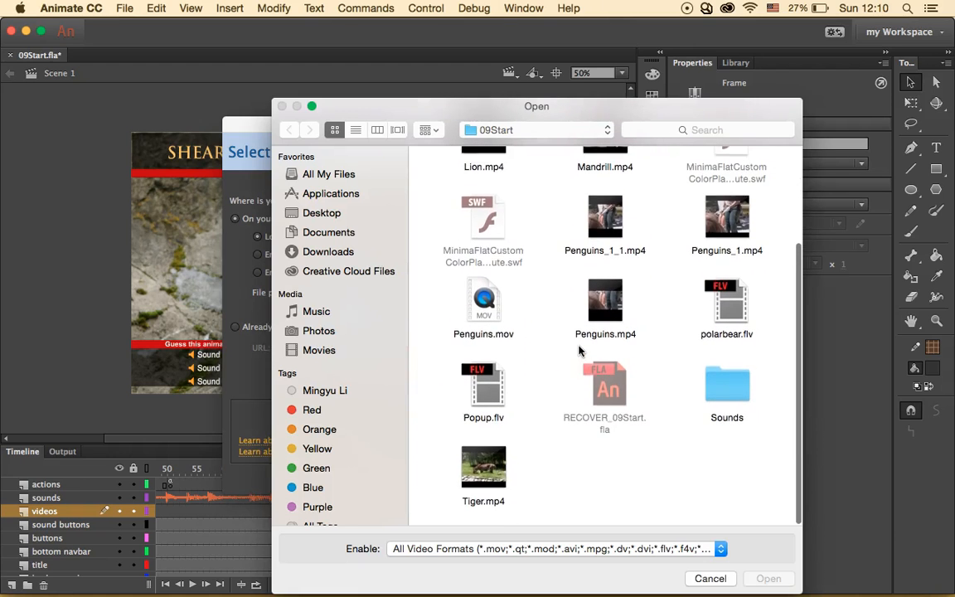
scroll(564, 405, up, 2)
click(466, 170)
click(769, 579)
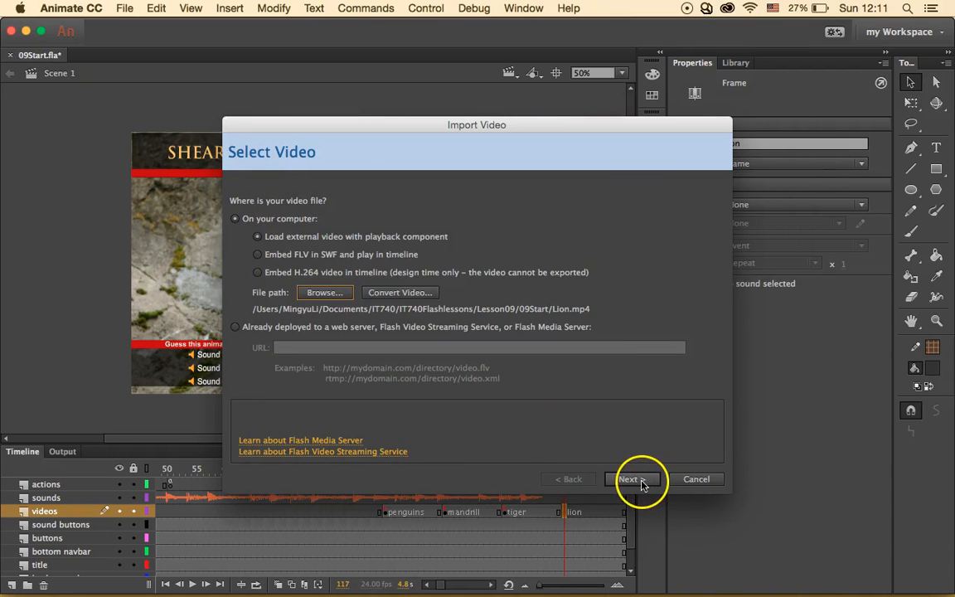
click(641, 482)
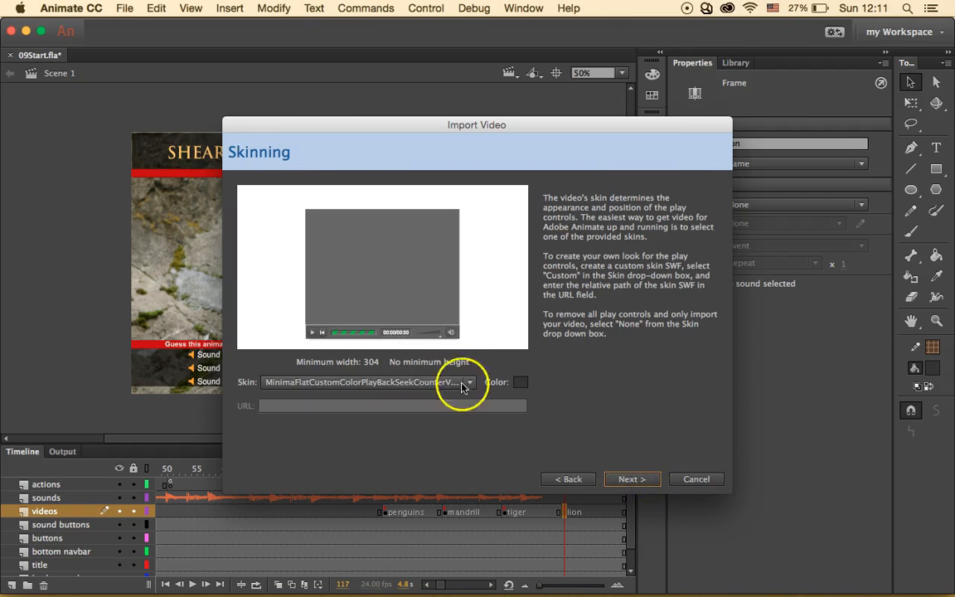
click(635, 480)
click(635, 479)
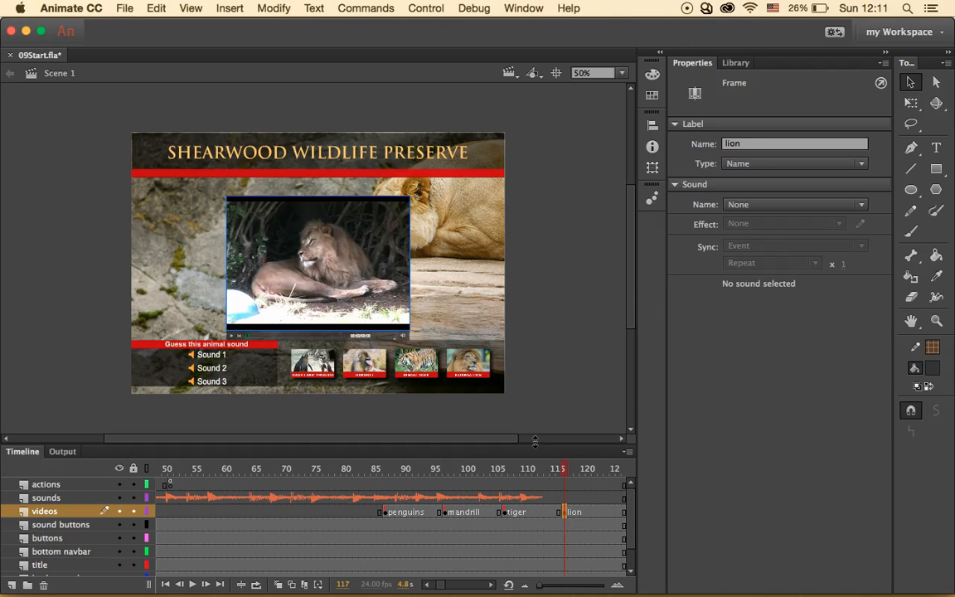
- Test the movie, play the penguin, mandrill, tiger and lion videos, then close it and restore the Timeline
click(426, 8)
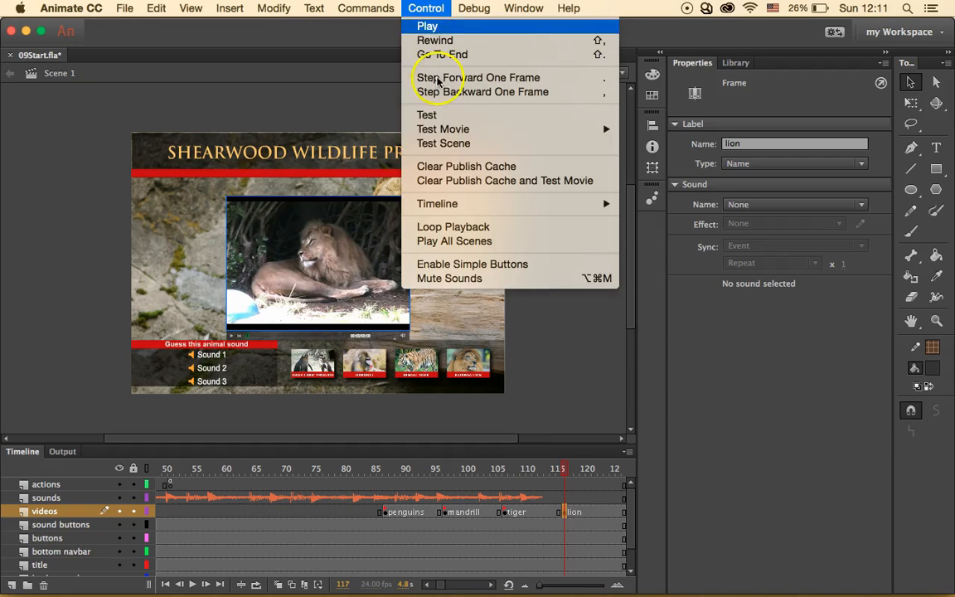
click(426, 114)
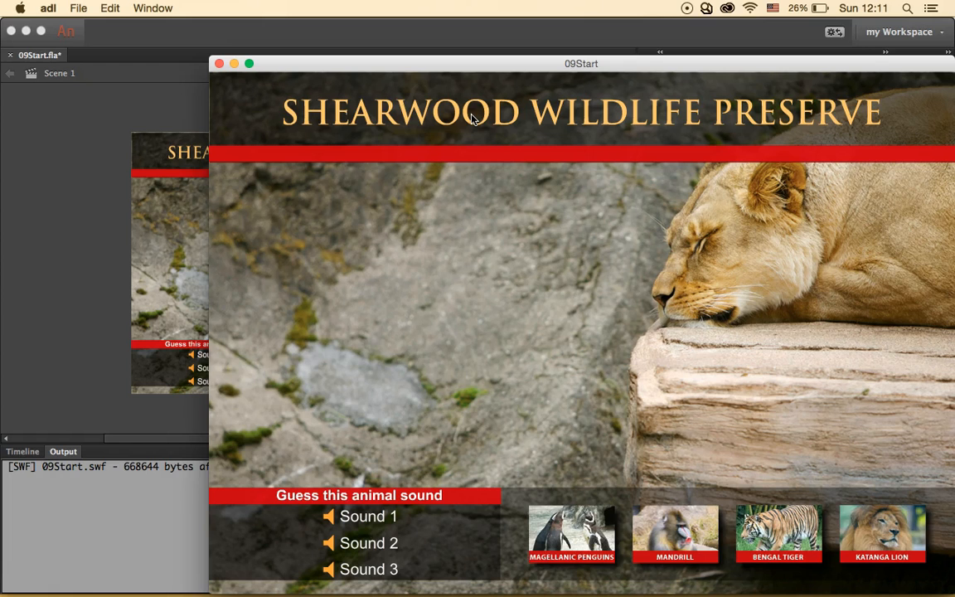
click(583, 531)
click(668, 535)
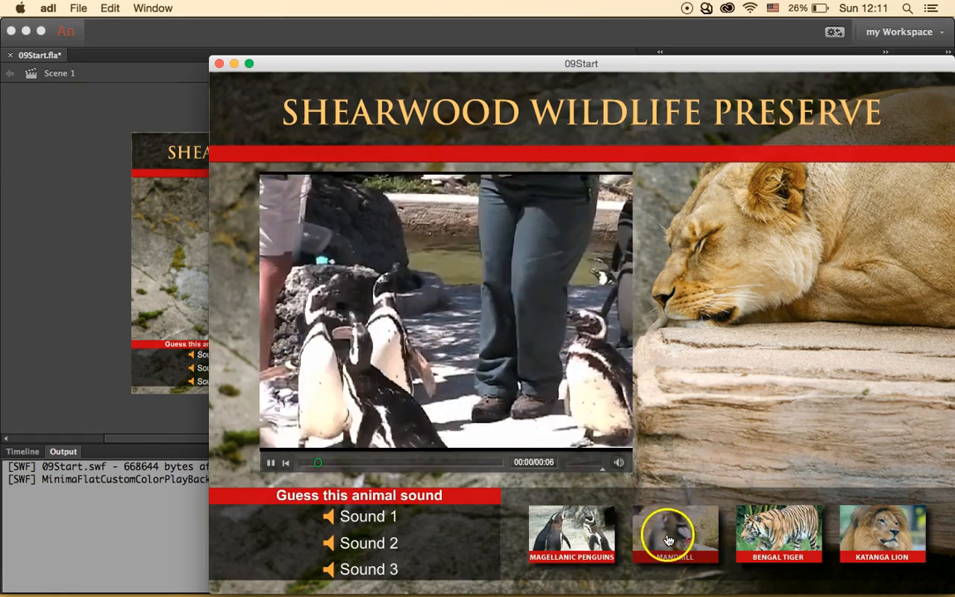
click(781, 536)
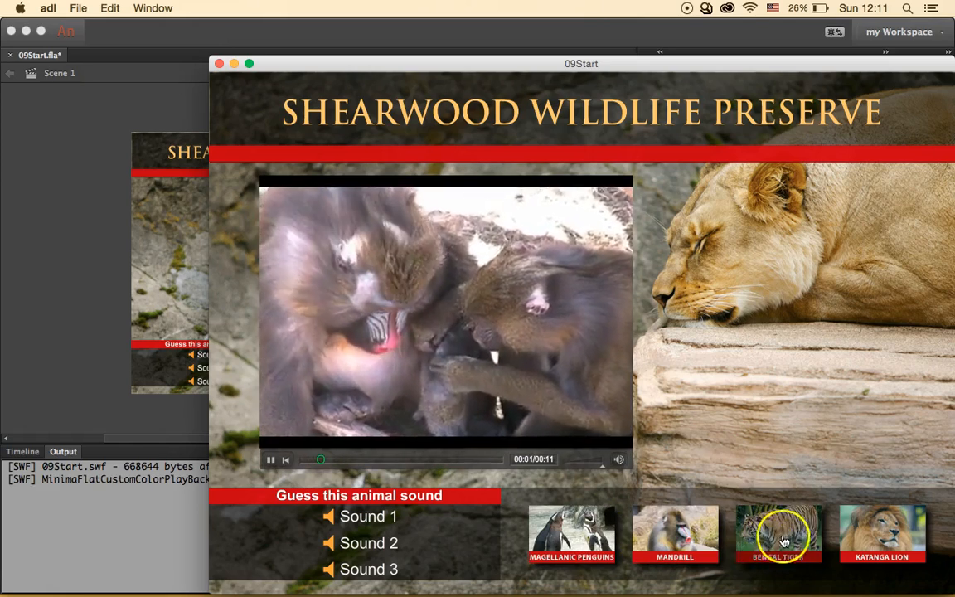
click(881, 533)
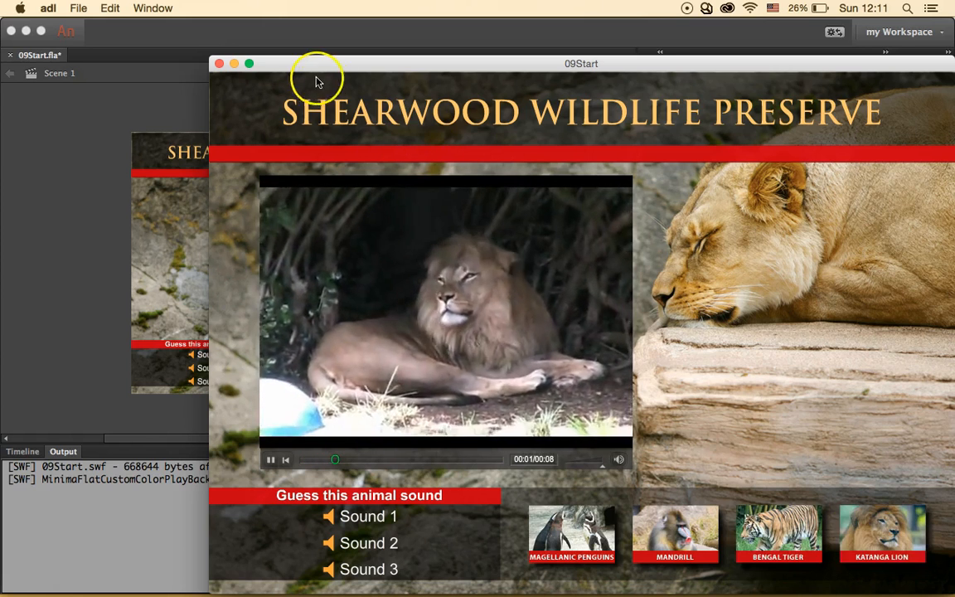
click(219, 64)
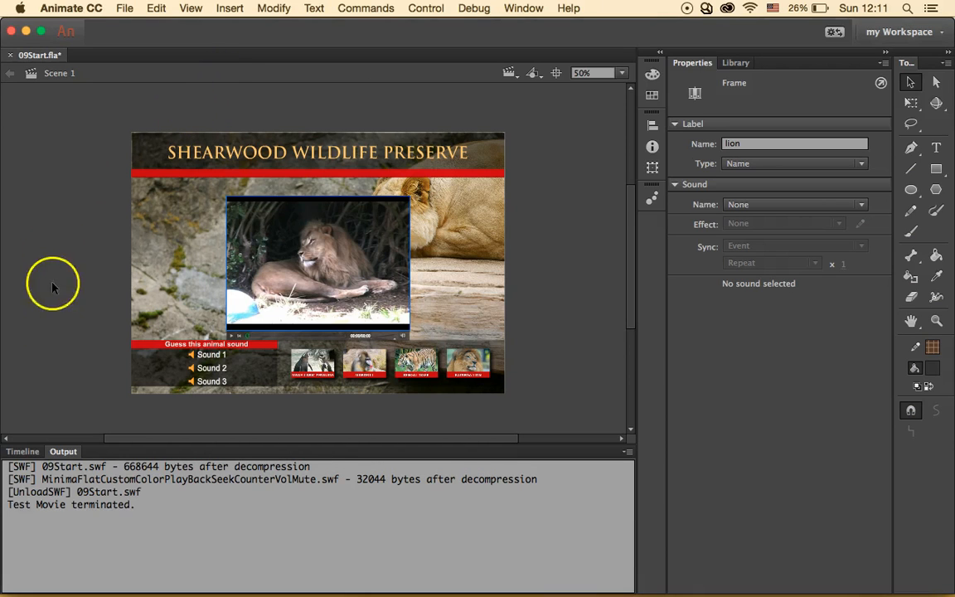
click(27, 454)
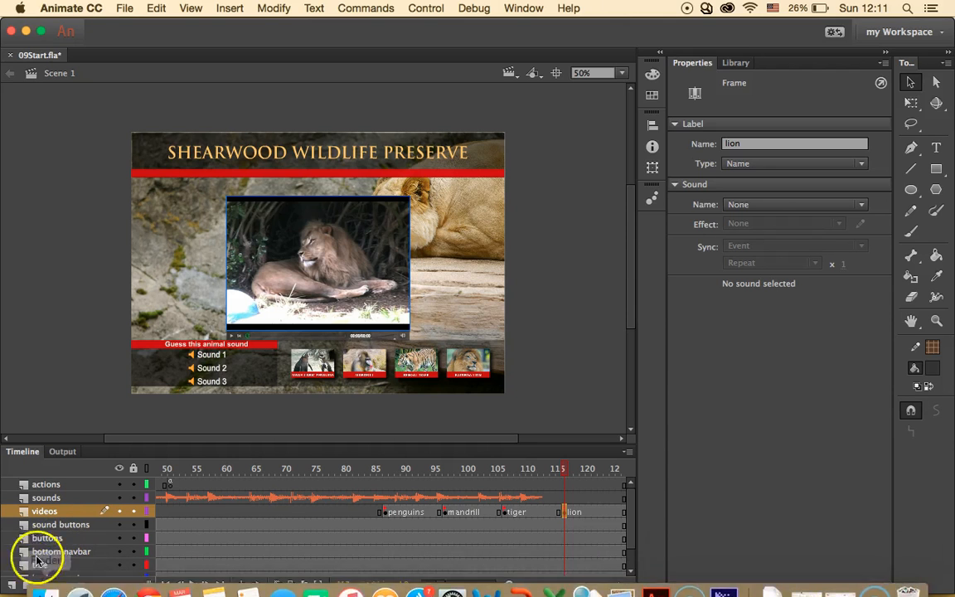
- Add a new layer named 'popup video' above the videos layer
click(13, 586)
double_click(49, 511)
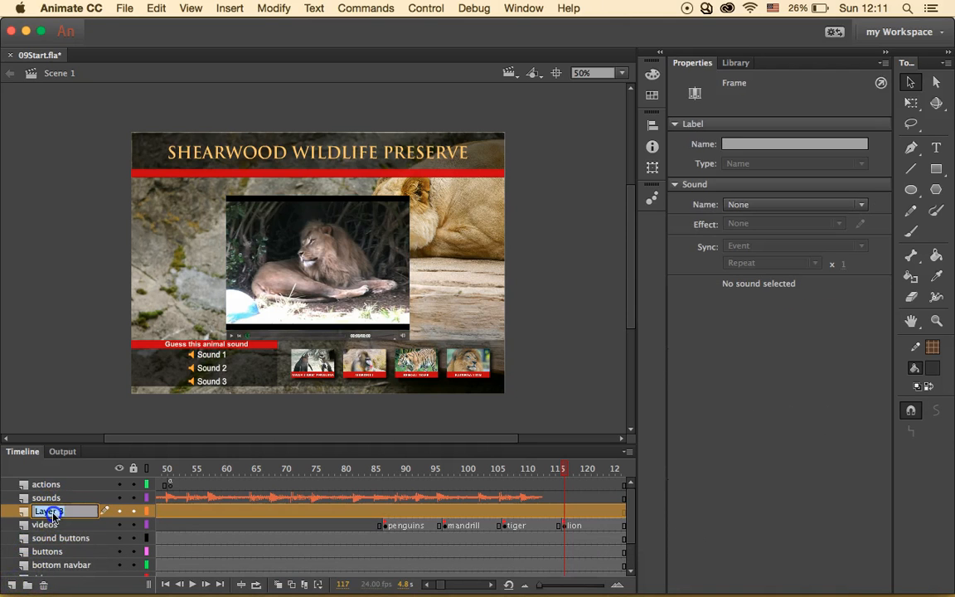
text(popup video)
key(Return)
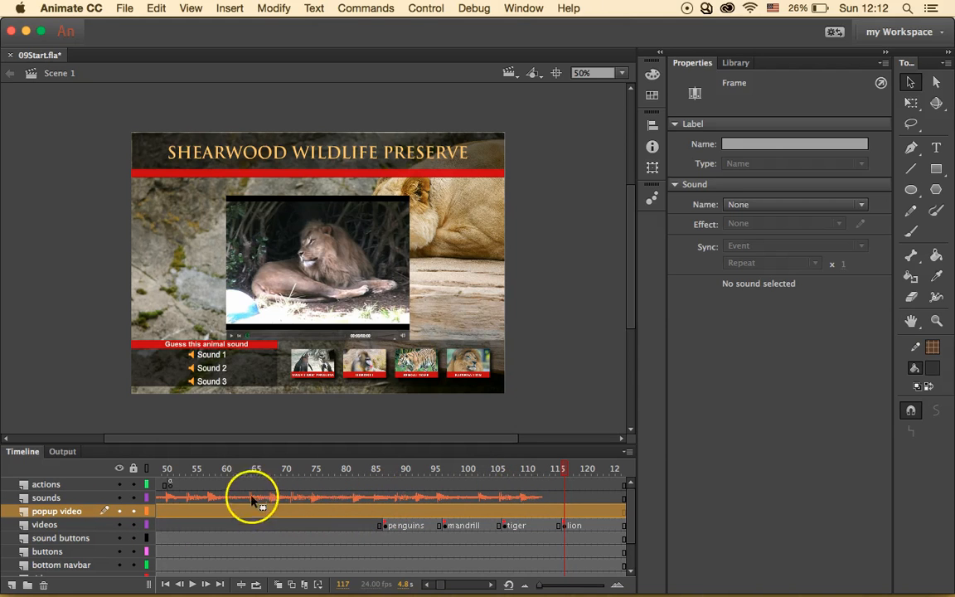
- Insert a keyframe at frame 50 of the popup video layer
scroll(163, 518, left, 3)
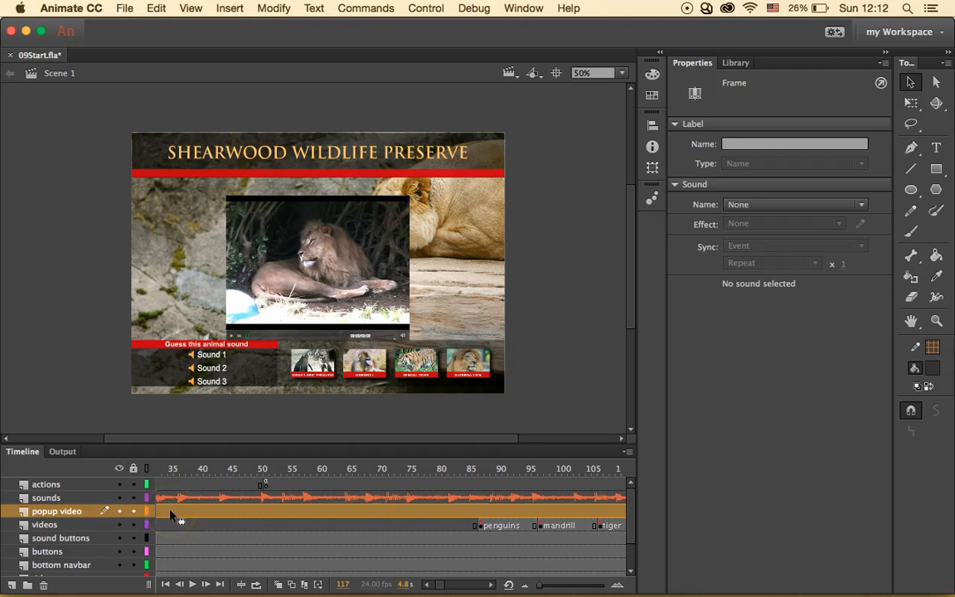
drag(174, 515, 285, 465)
click(261, 518)
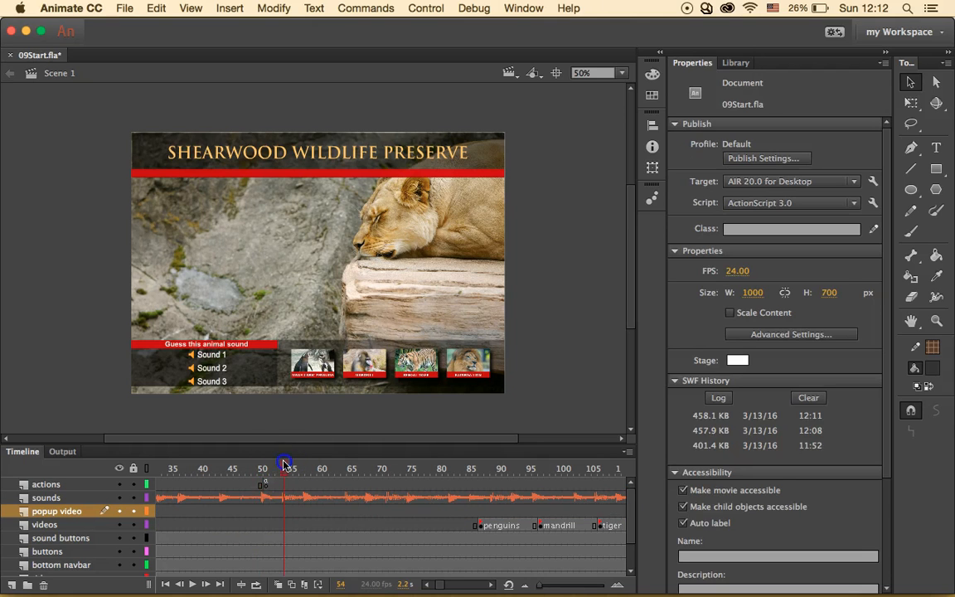
click(259, 514)
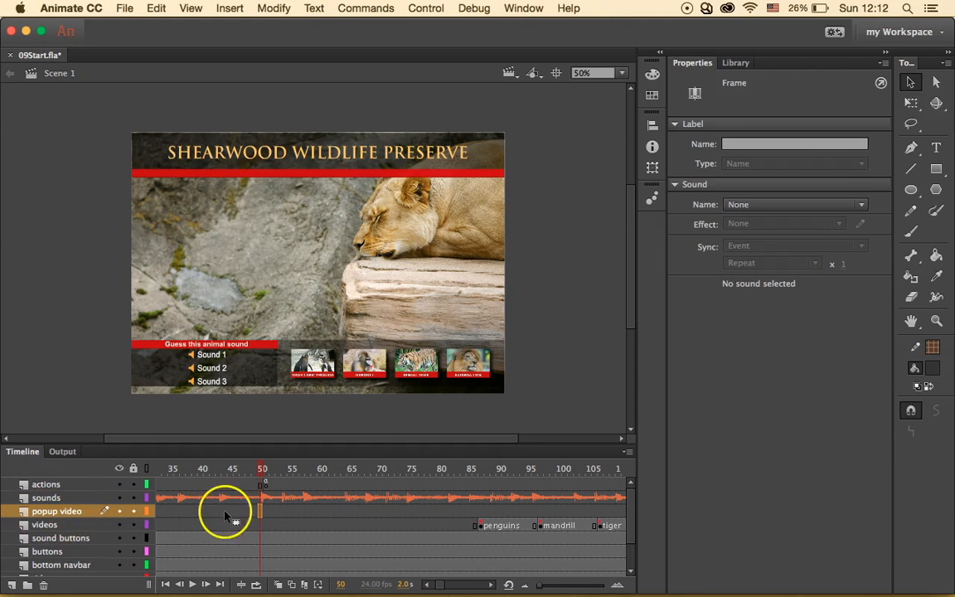
right_click(261, 511)
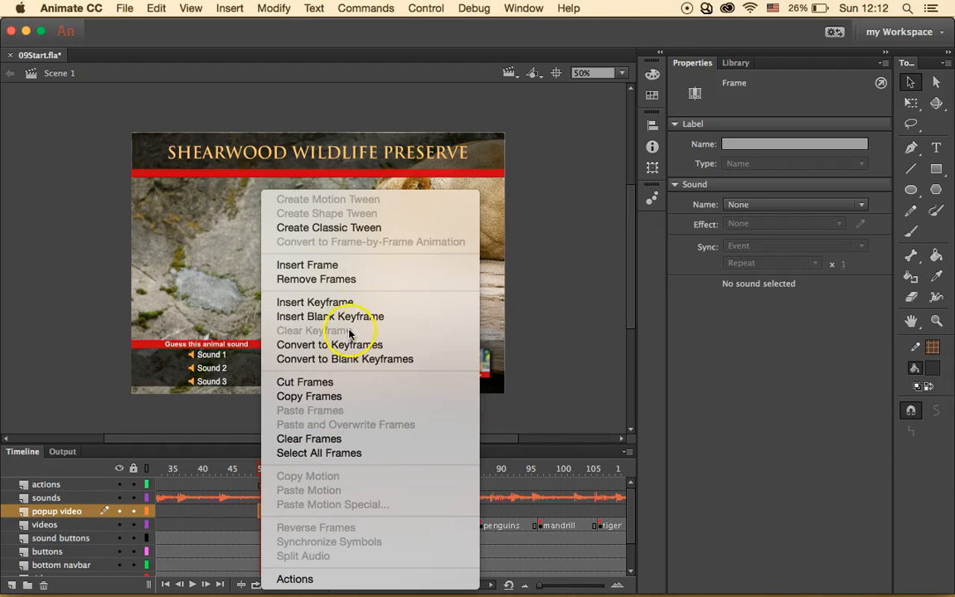
click(322, 303)
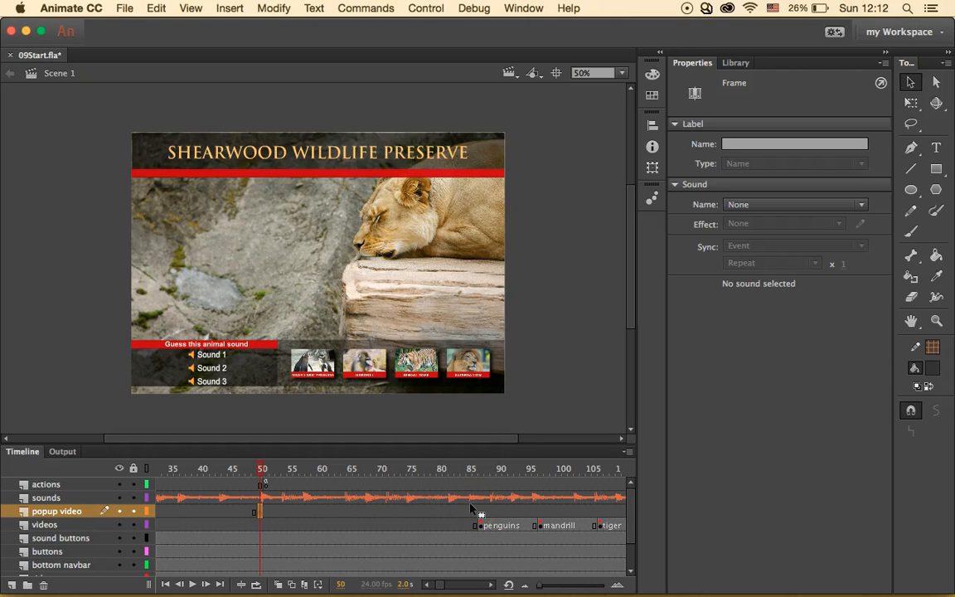
click(259, 512)
- Select Popup.flv from the 09Start folder in the Import Video wizard
click(125, 8)
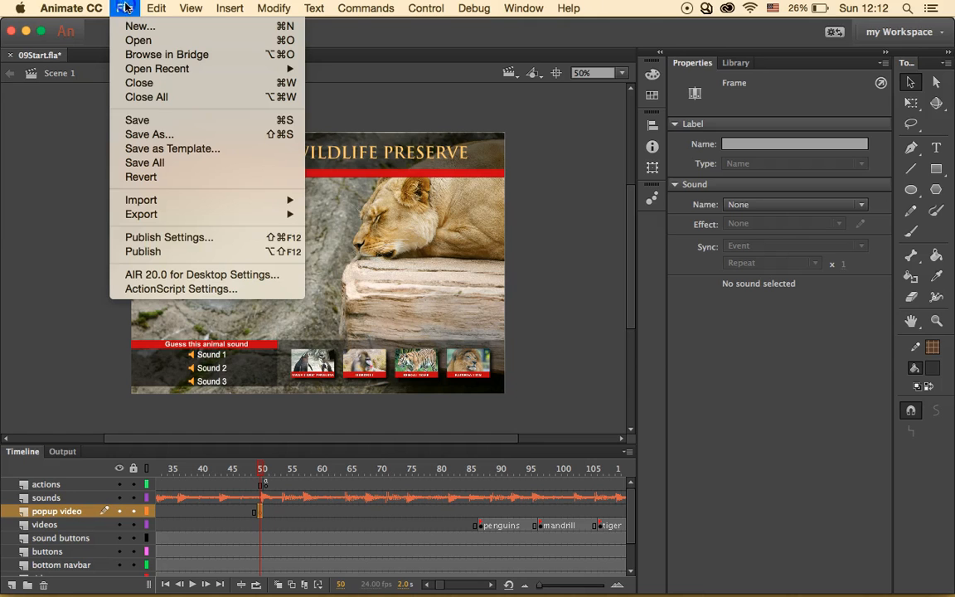
mouse_move(286, 200)
click(348, 240)
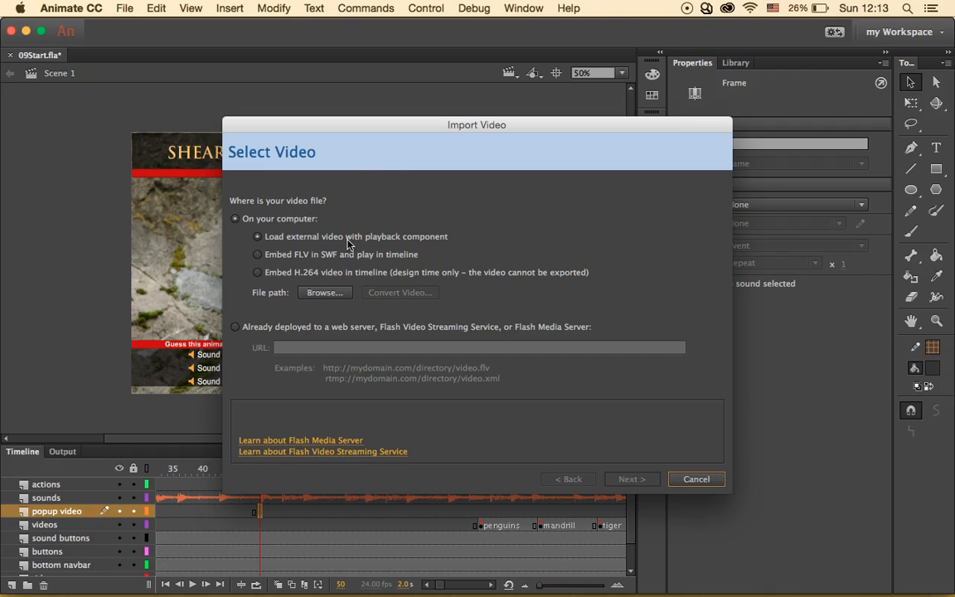
click(327, 292)
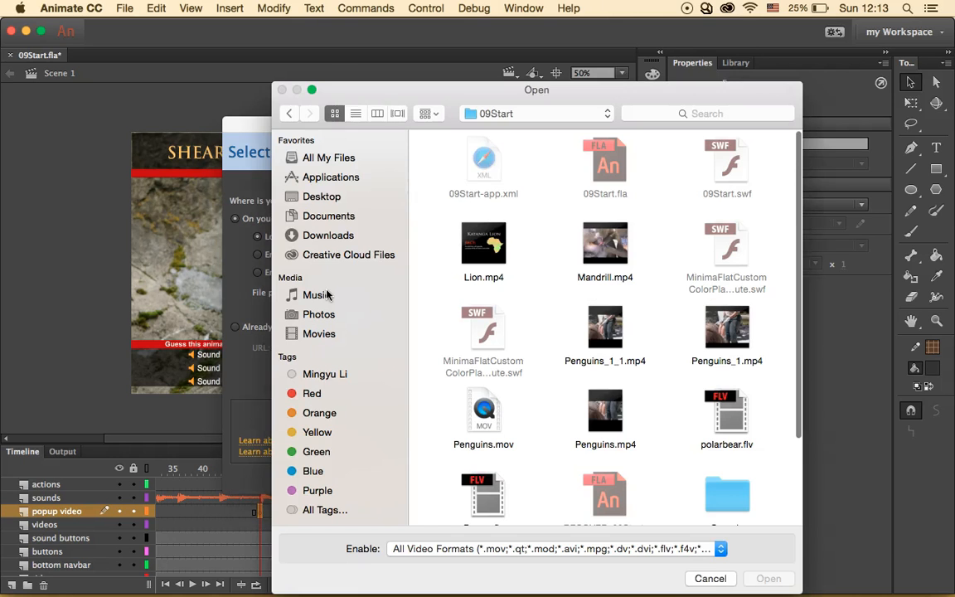
click(493, 264)
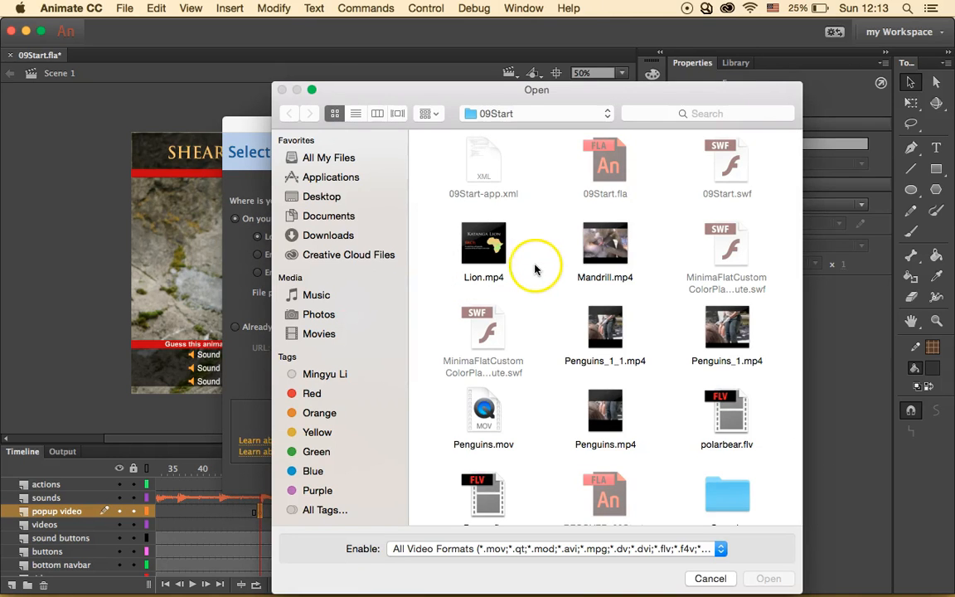
scroll(578, 356, down, 1)
scroll(578, 357, down, 1)
click(489, 440)
click(759, 580)
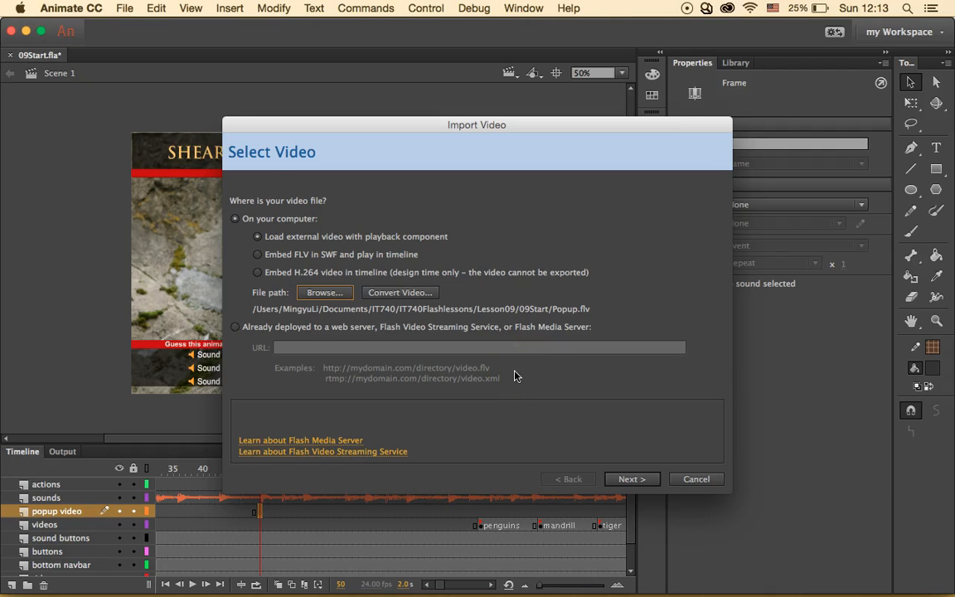
- Load it as external video with the skin set to None and finish the import
click(447, 236)
click(638, 480)
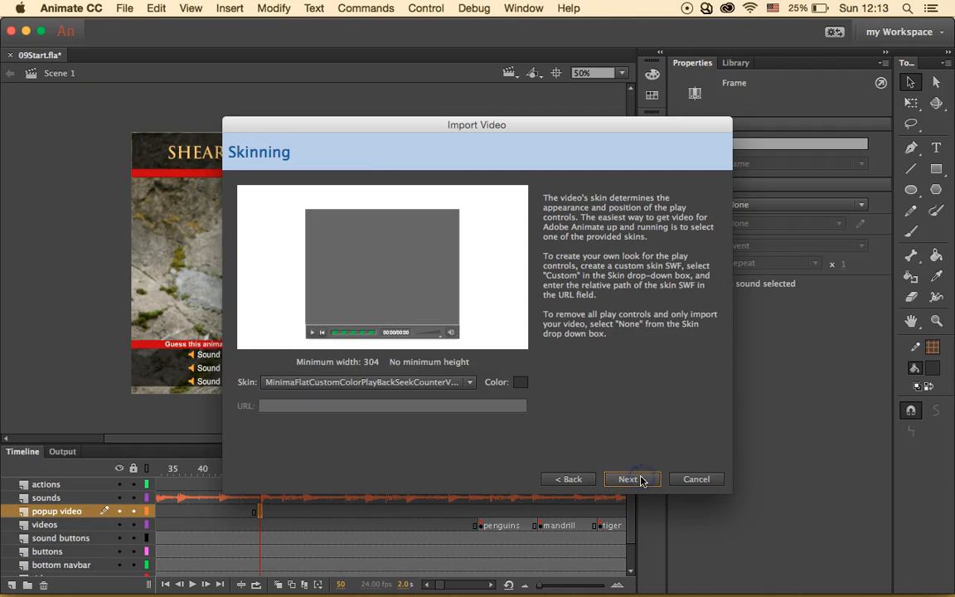
click(464, 382)
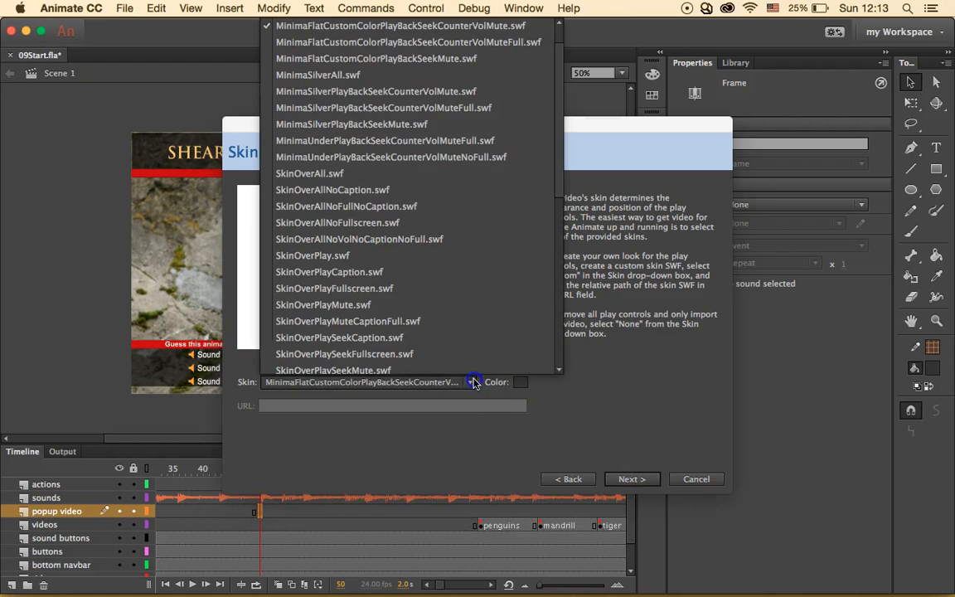
scroll(423, 199, up, 2)
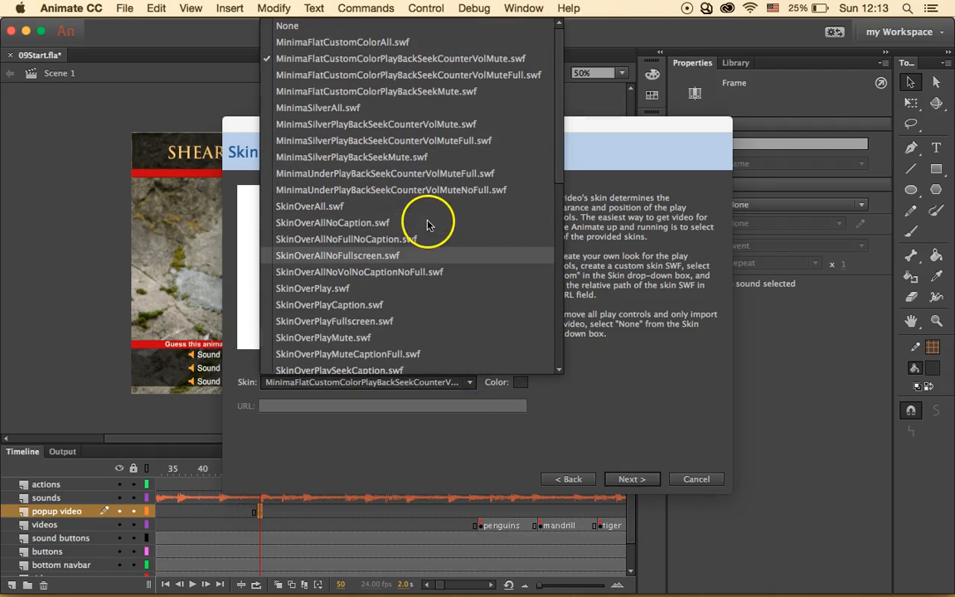
click(313, 25)
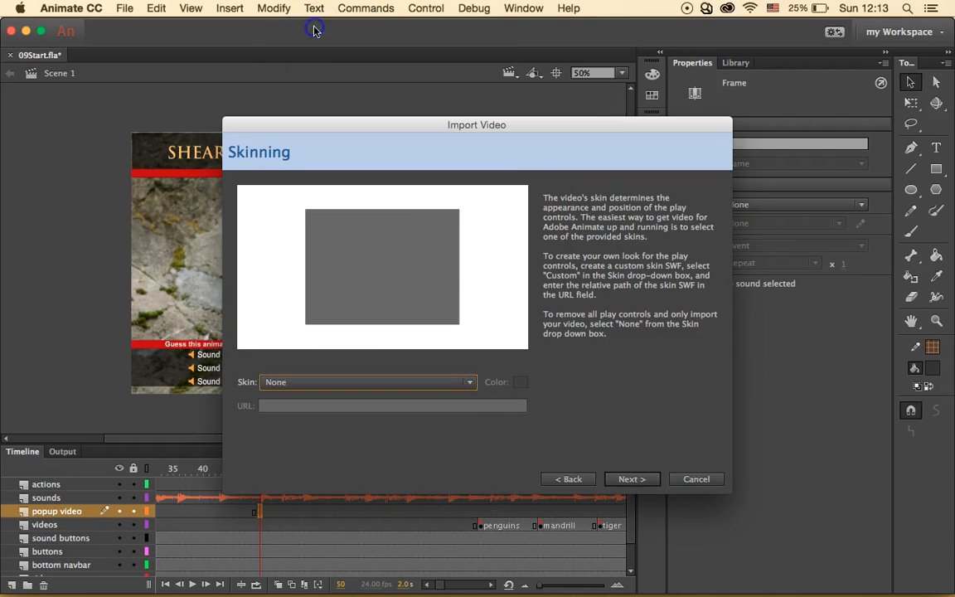
click(643, 480)
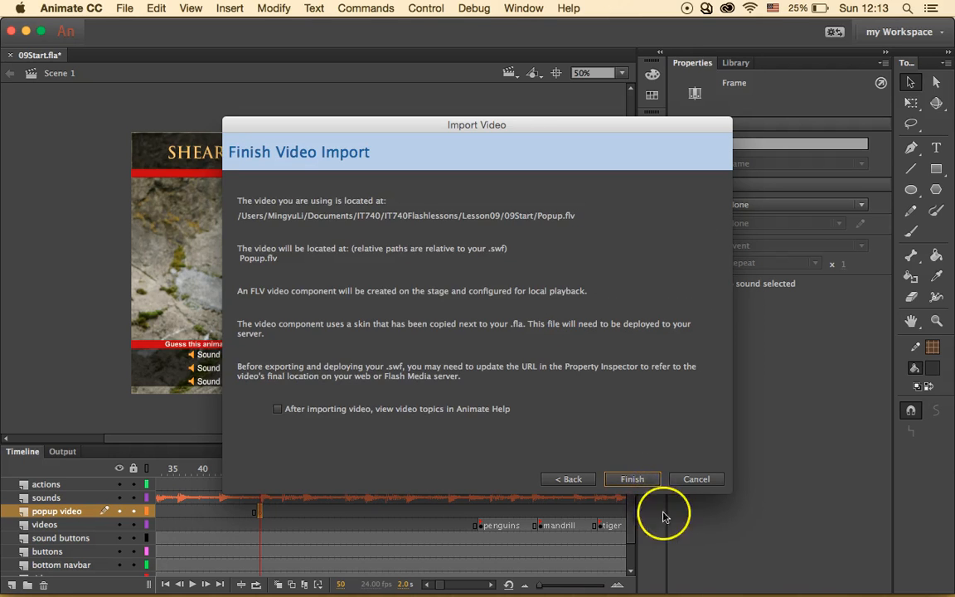
click(636, 480)
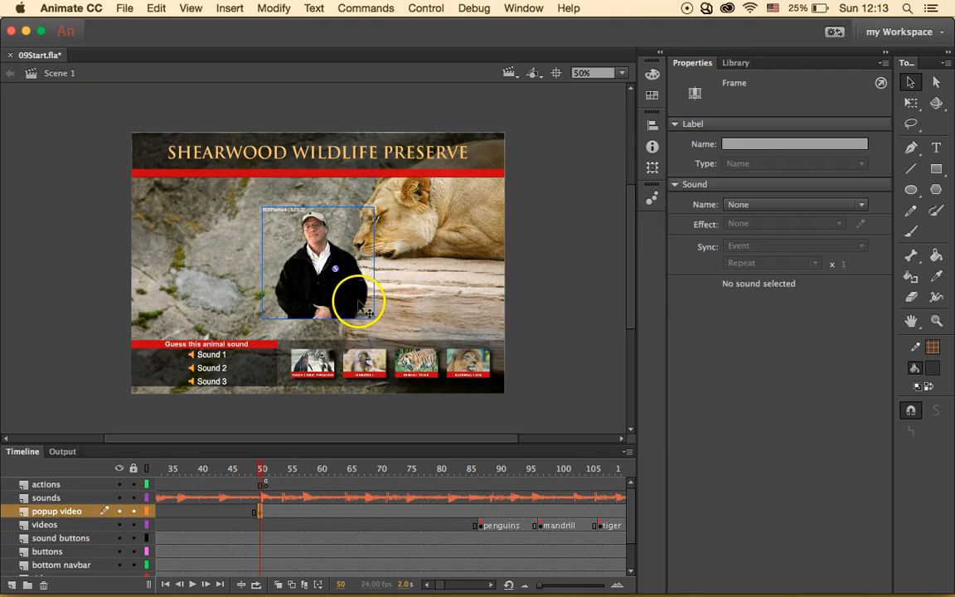
- Move the presenter video lower and set its X position to 200
click(348, 290)
drag(316, 277, 319, 313)
click(319, 313)
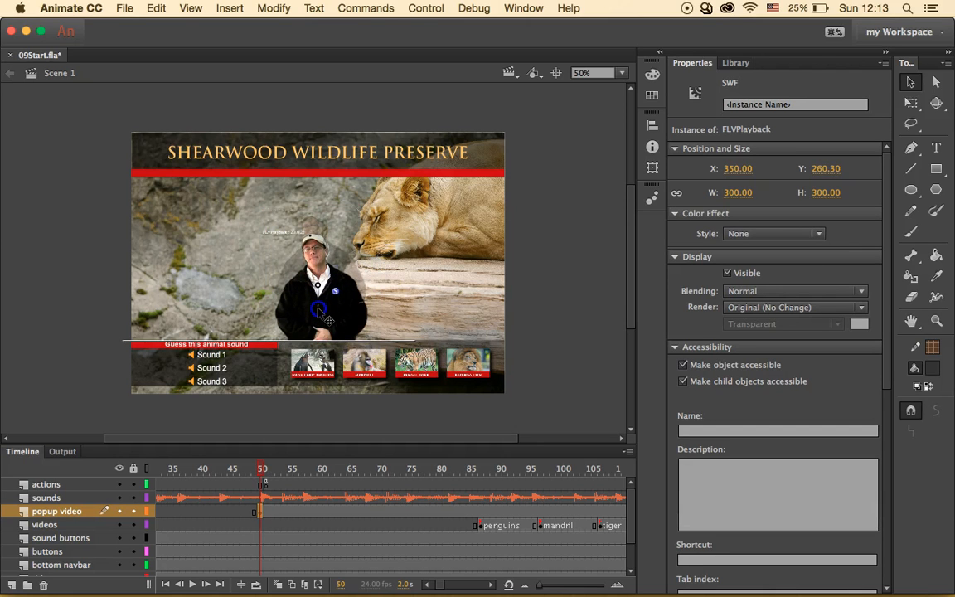
click(737, 168)
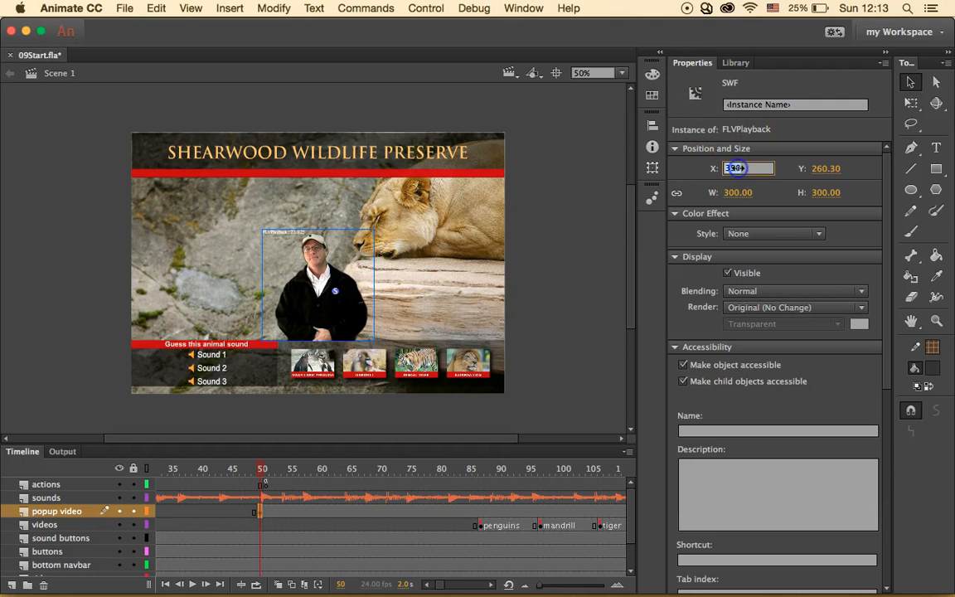
text(200)
key(Return)
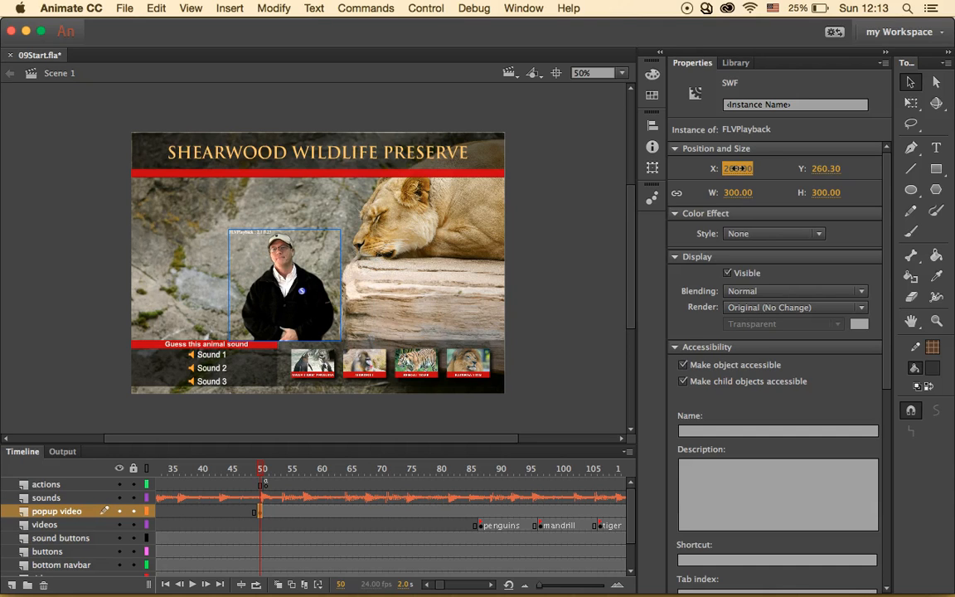
- Test the movie, play the Penguins, Mandrill, Bengal Tiger and Katanga Lion clips, then close the preview
click(426, 7)
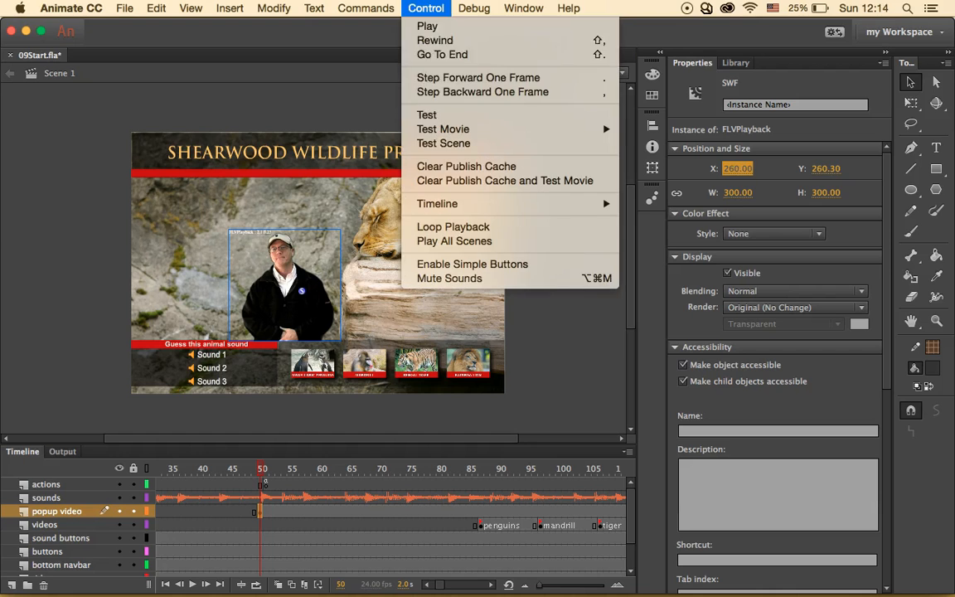
click(446, 116)
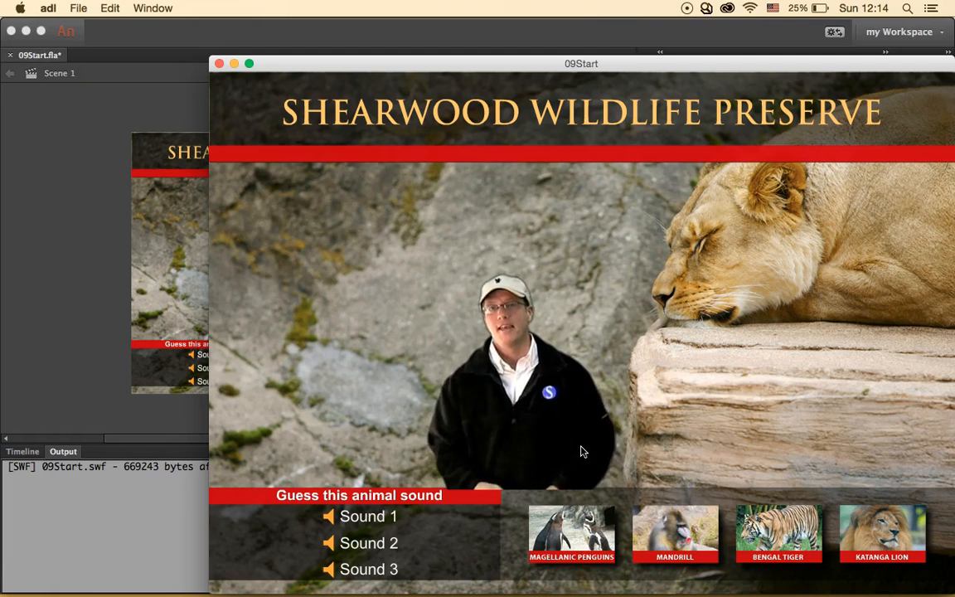
click(584, 543)
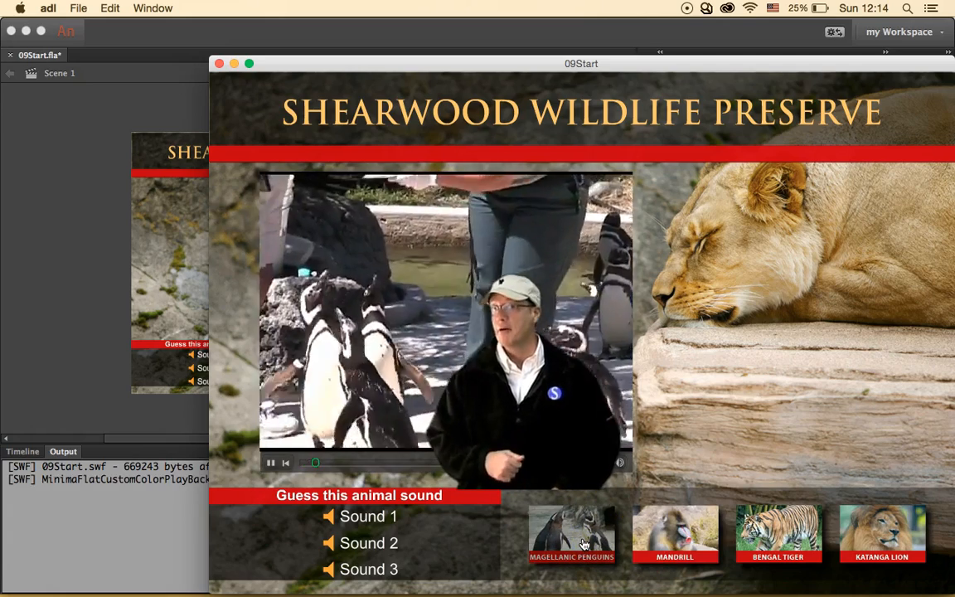
click(659, 531)
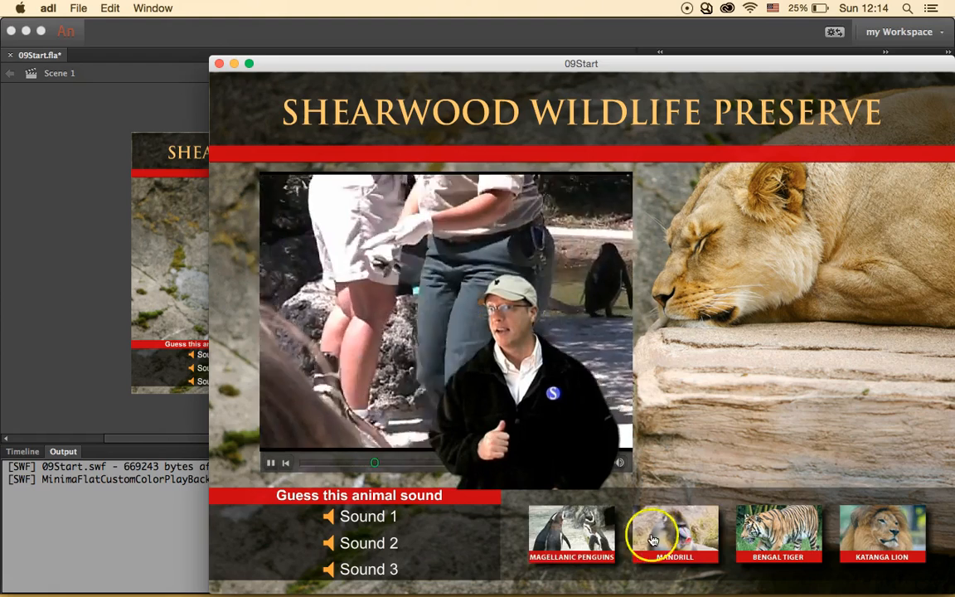
click(771, 530)
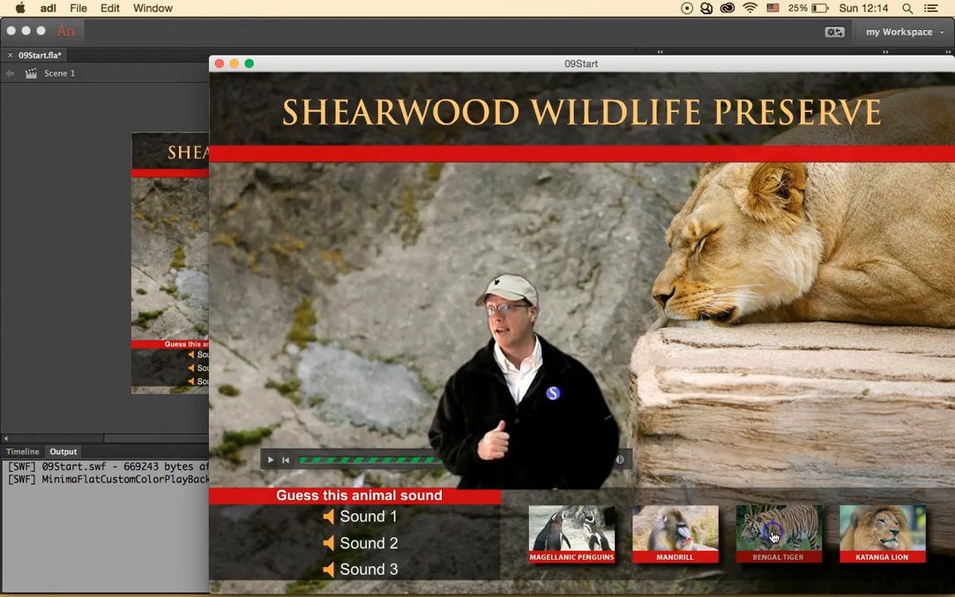
click(859, 535)
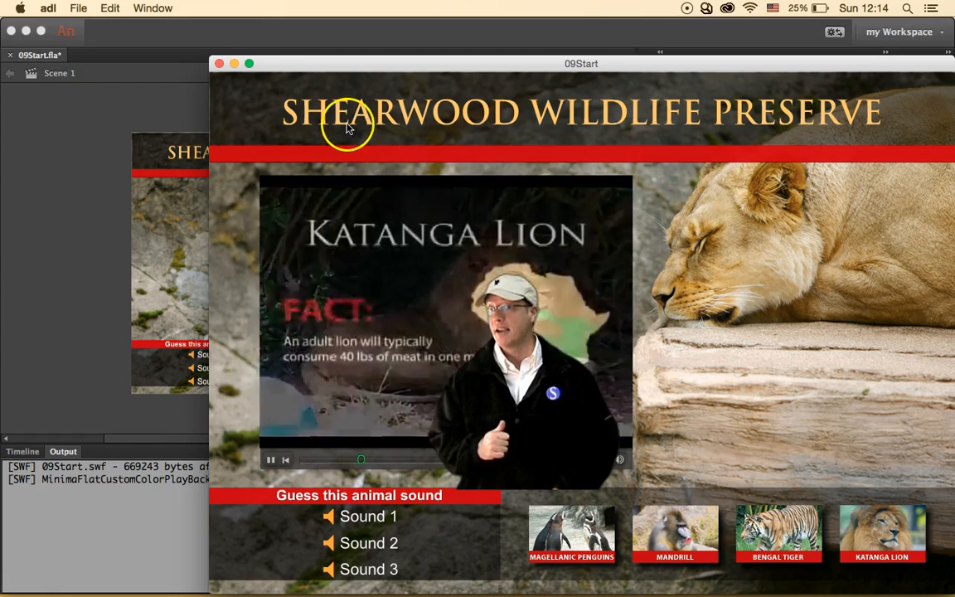
click(219, 63)
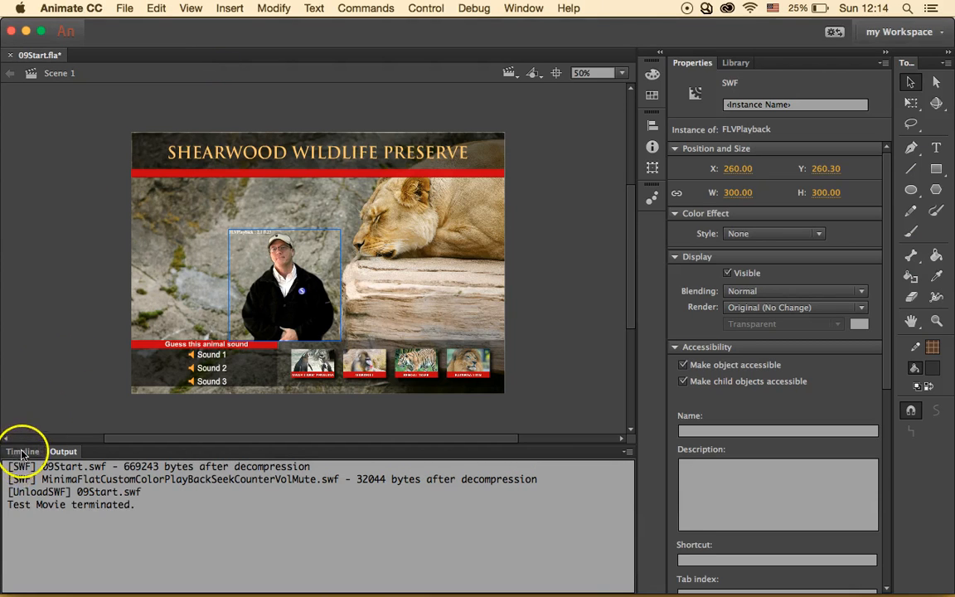
- Restore the Timeline, deselect the video and select frame 1 of the popup video layer
click(23, 451)
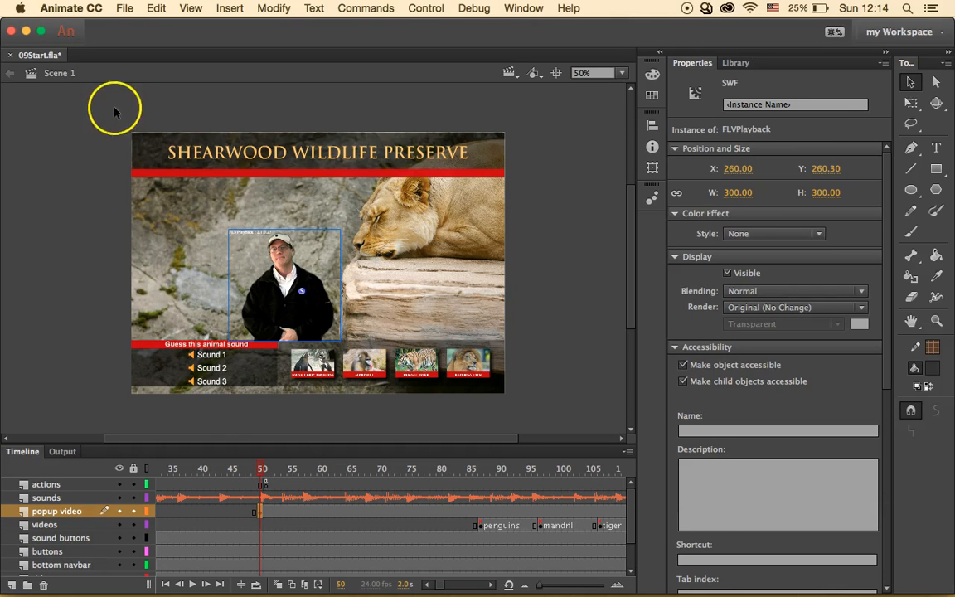
click(64, 186)
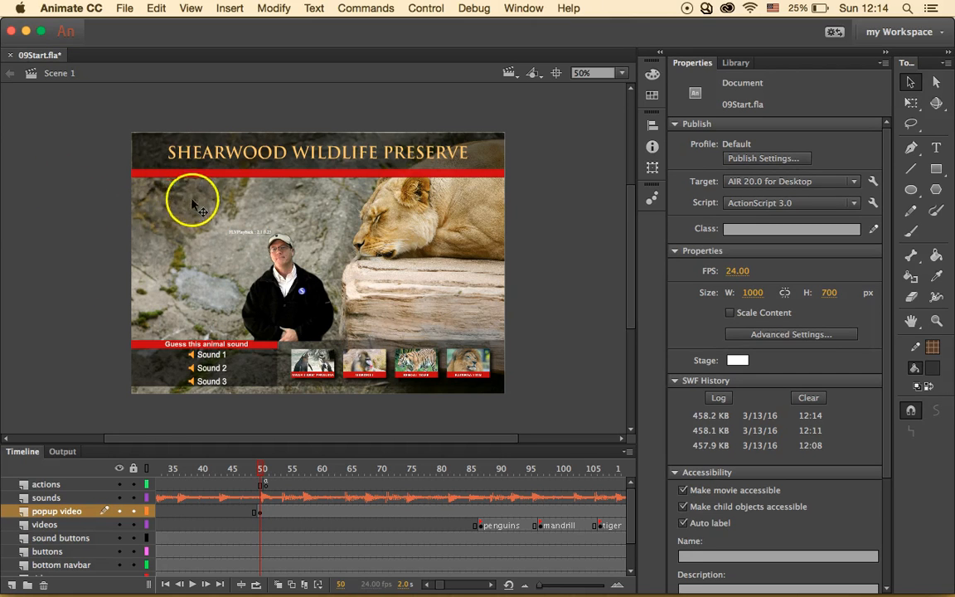
scroll(153, 508, left, 5)
click(158, 512)
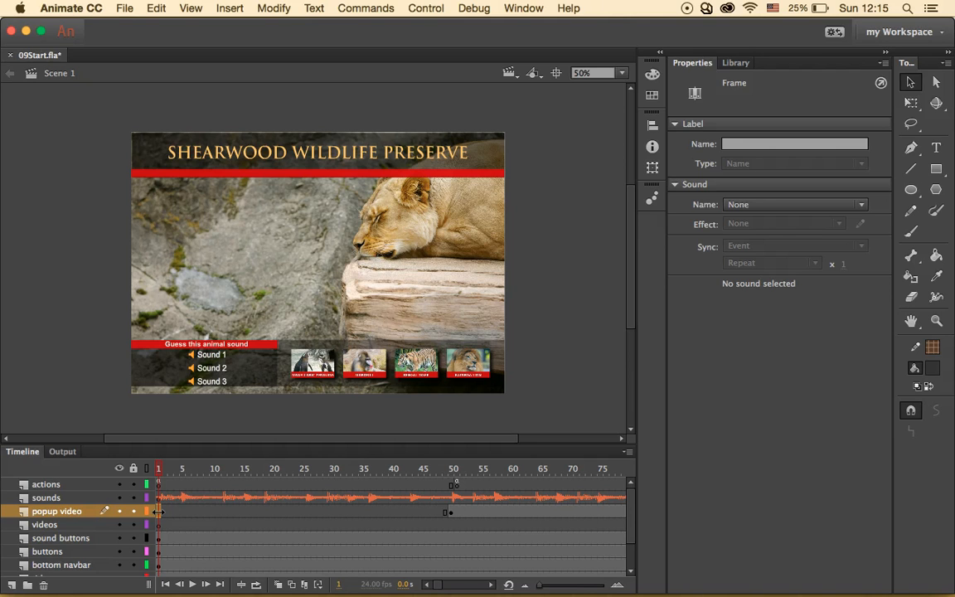
- Choose polarbear.flv in the Import Video wizard
click(125, 8)
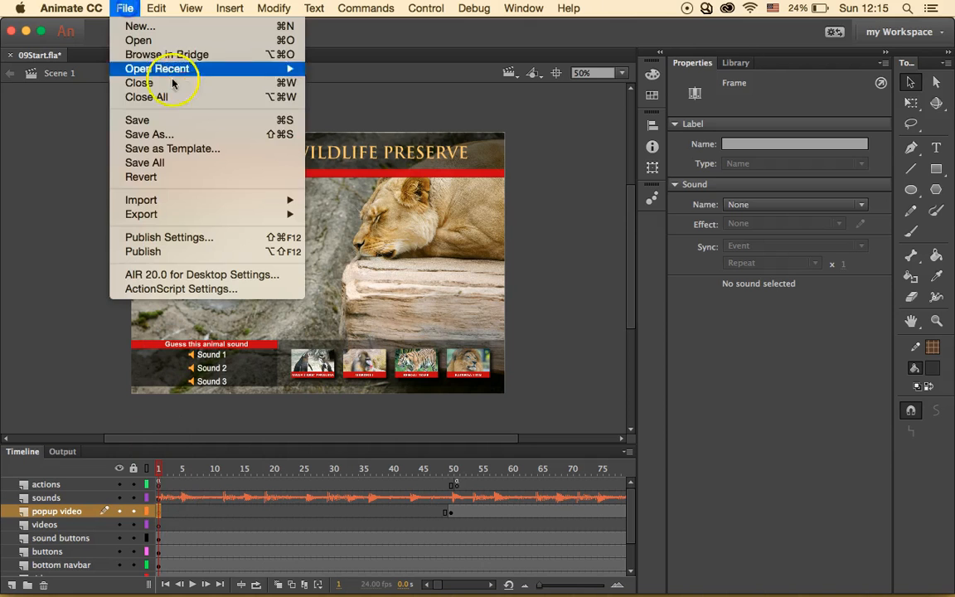
mouse_move(287, 199)
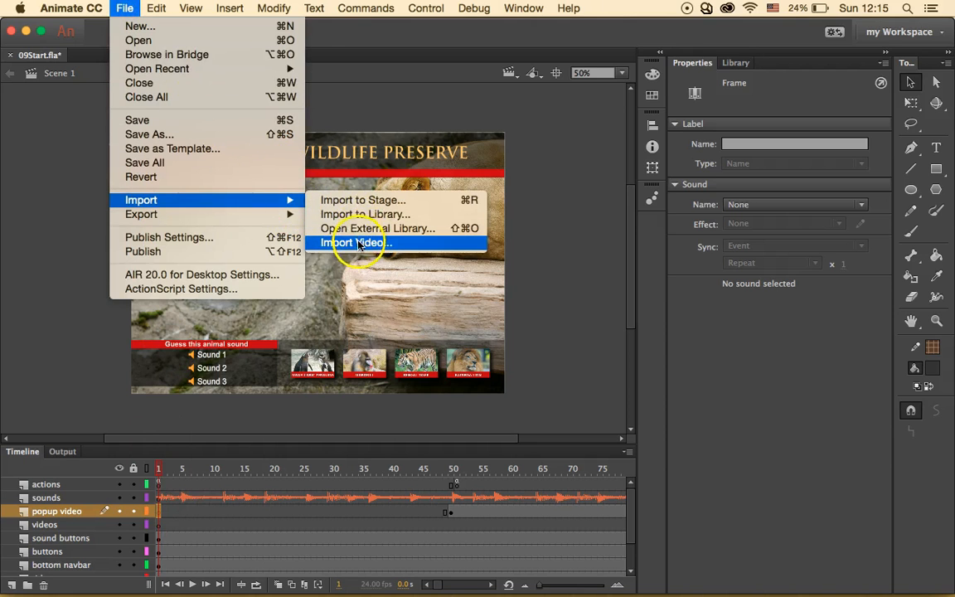
click(358, 243)
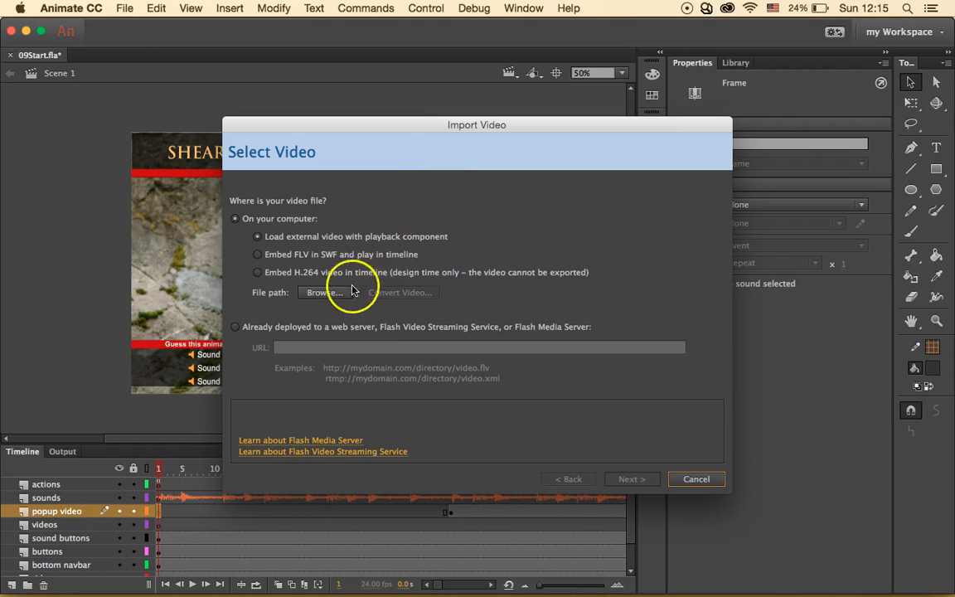
click(323, 293)
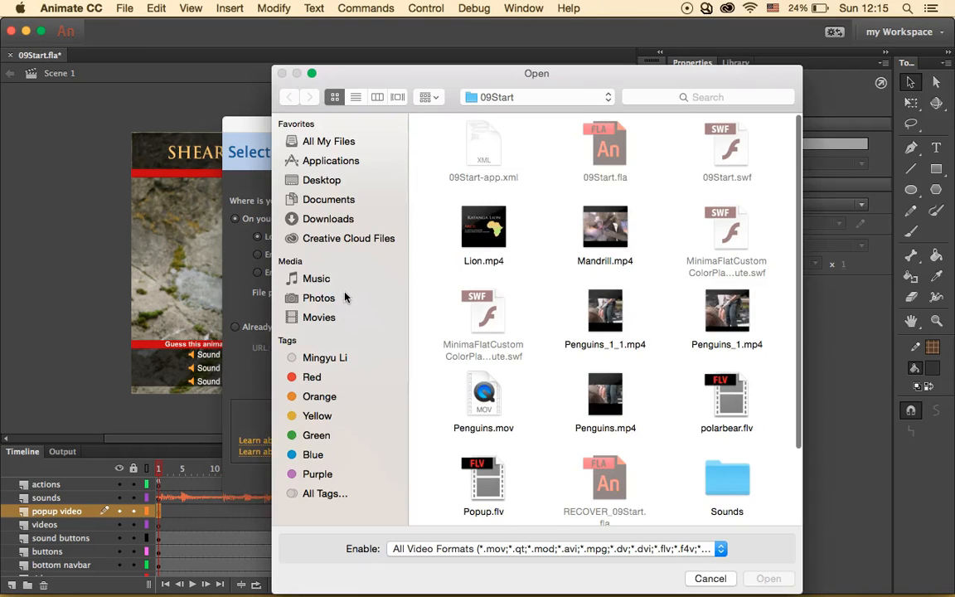
scroll(552, 373, down, 1)
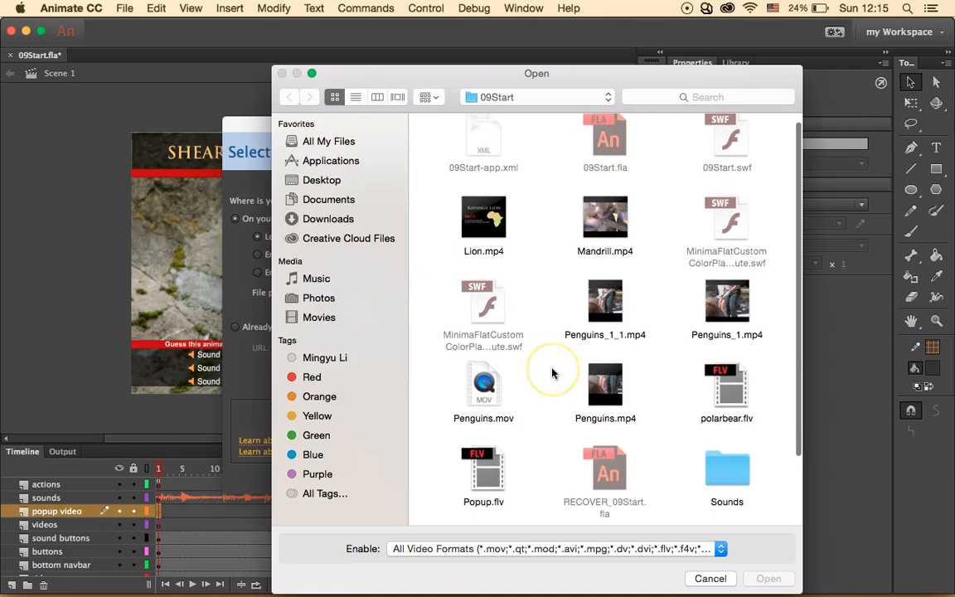
scroll(552, 373, down, 2)
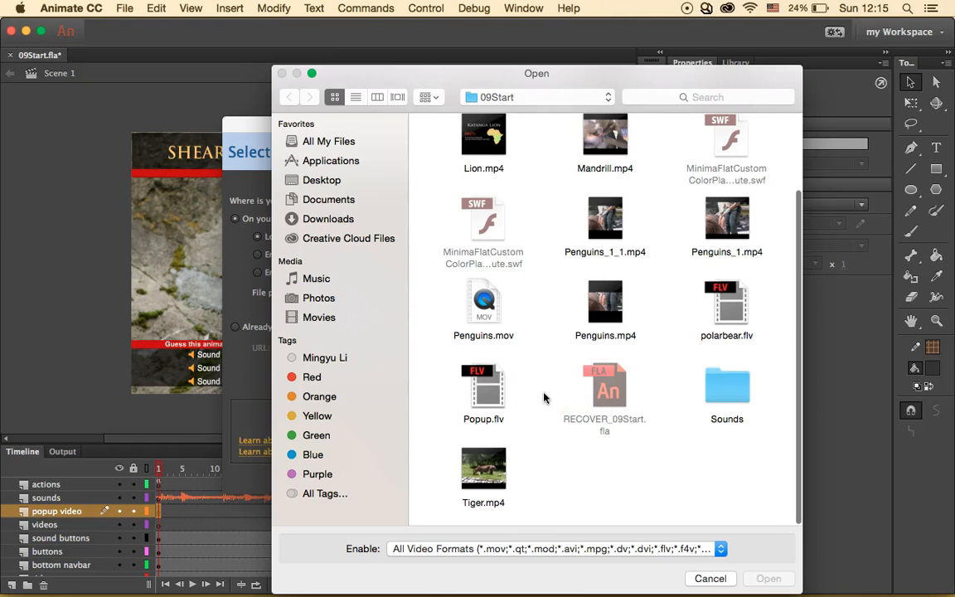
click(740, 299)
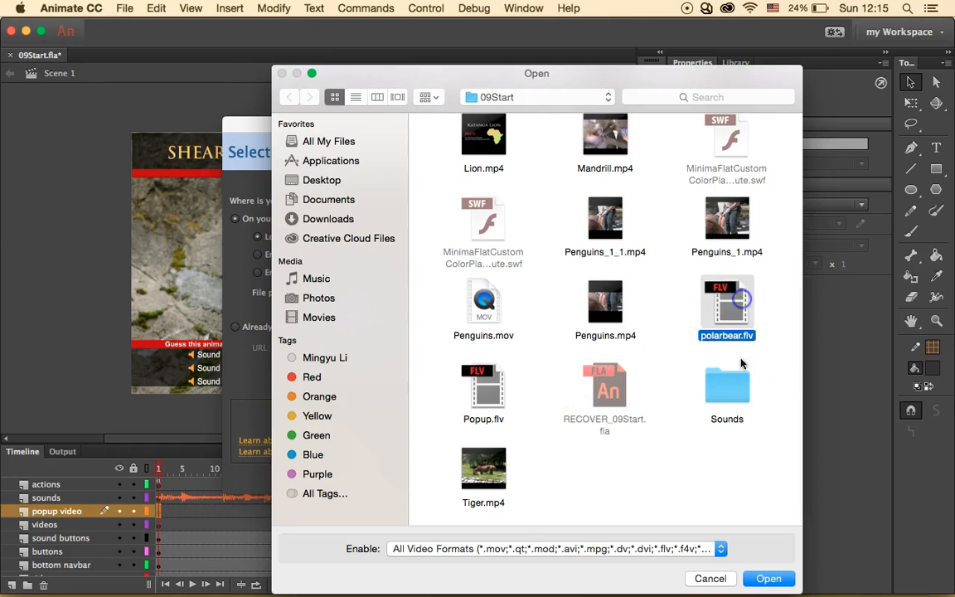
click(768, 579)
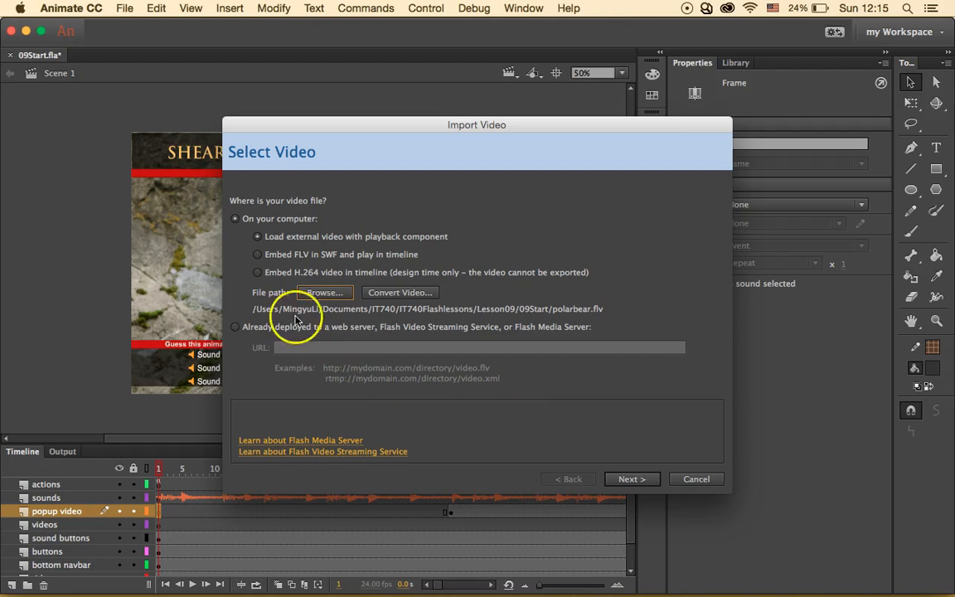
- Embed it in the SWF without timeline expansion or audio, then move it left of the lioness
click(258, 255)
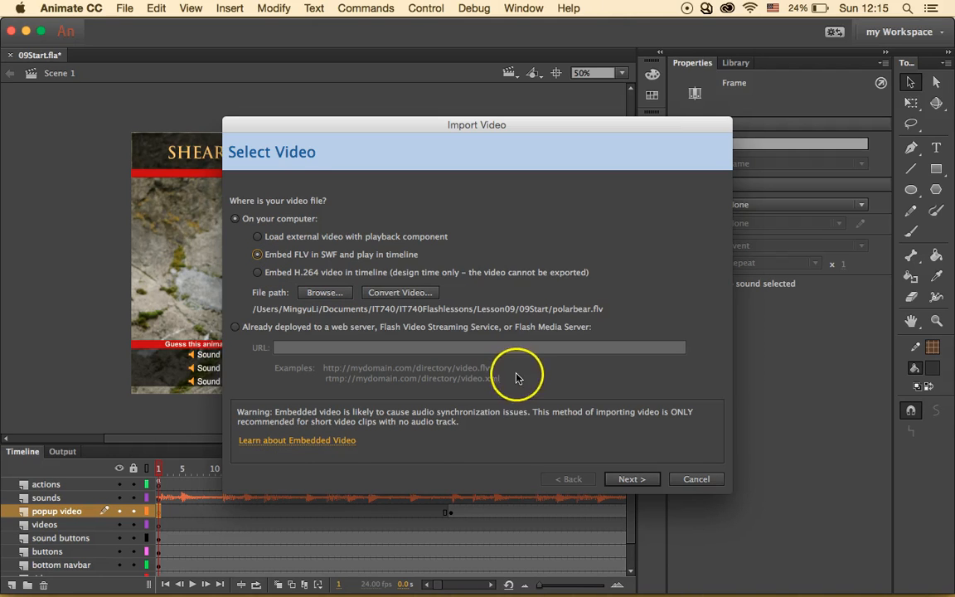
click(635, 481)
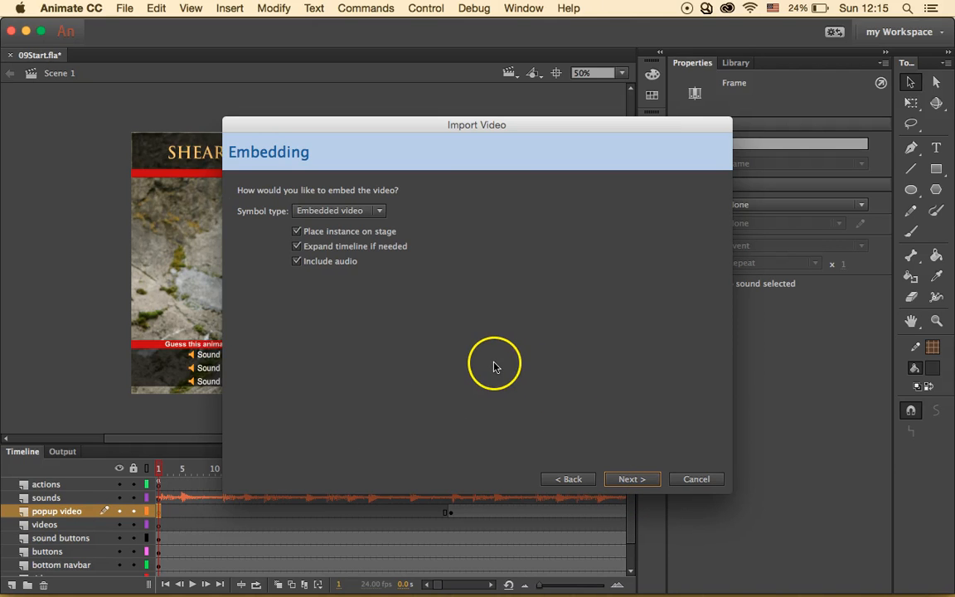
click(299, 248)
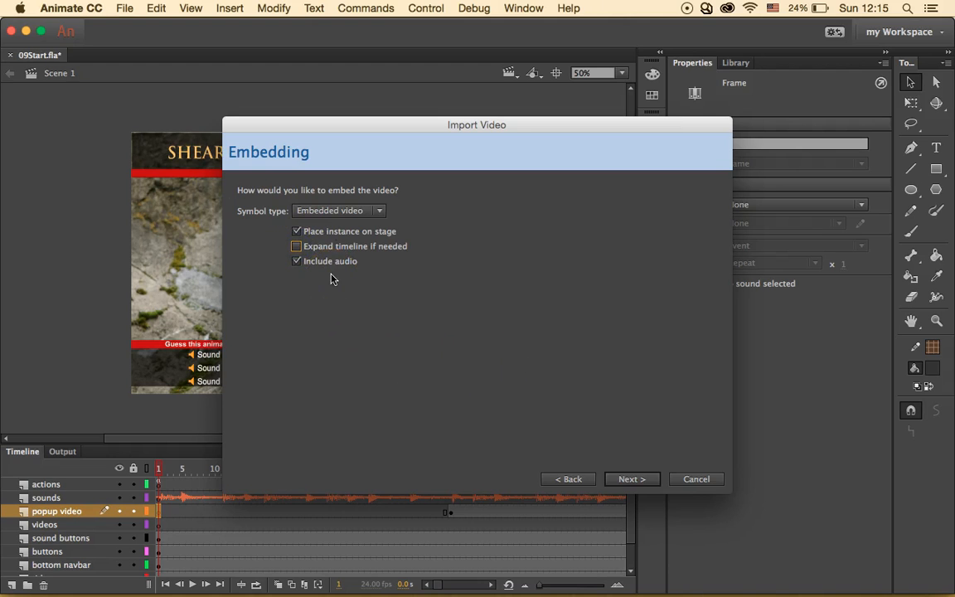
click(297, 261)
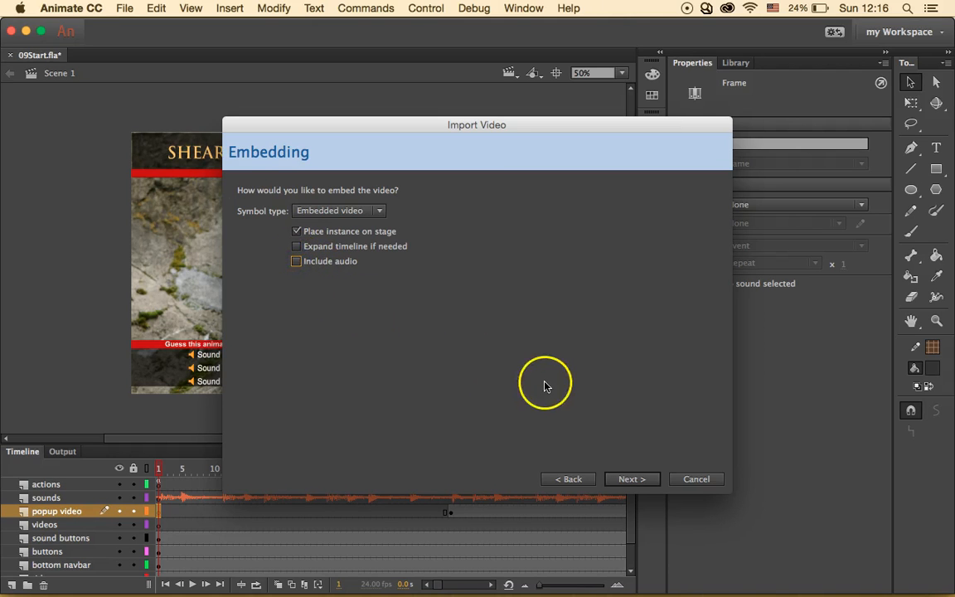
click(632, 476)
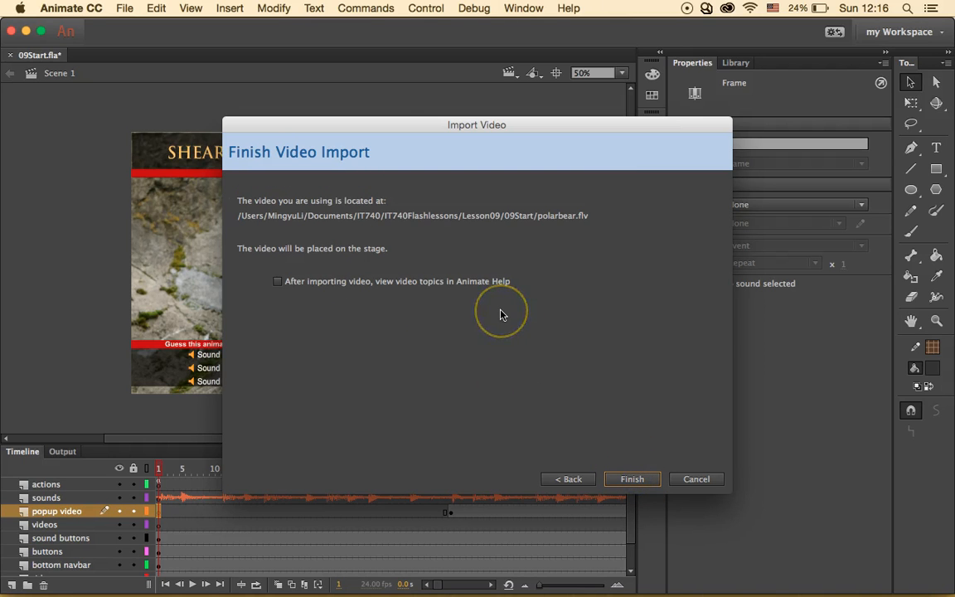
click(632, 478)
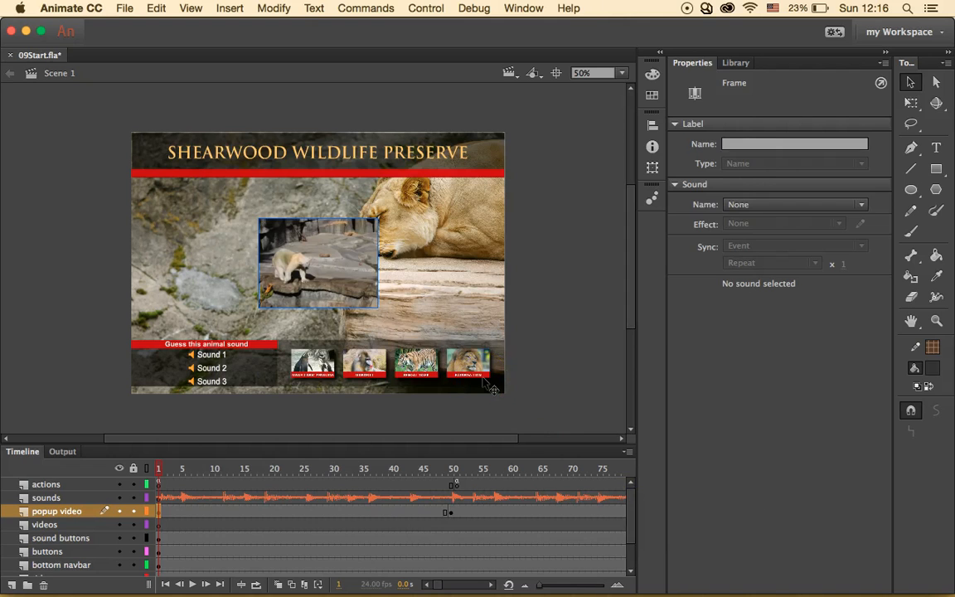
click(404, 334)
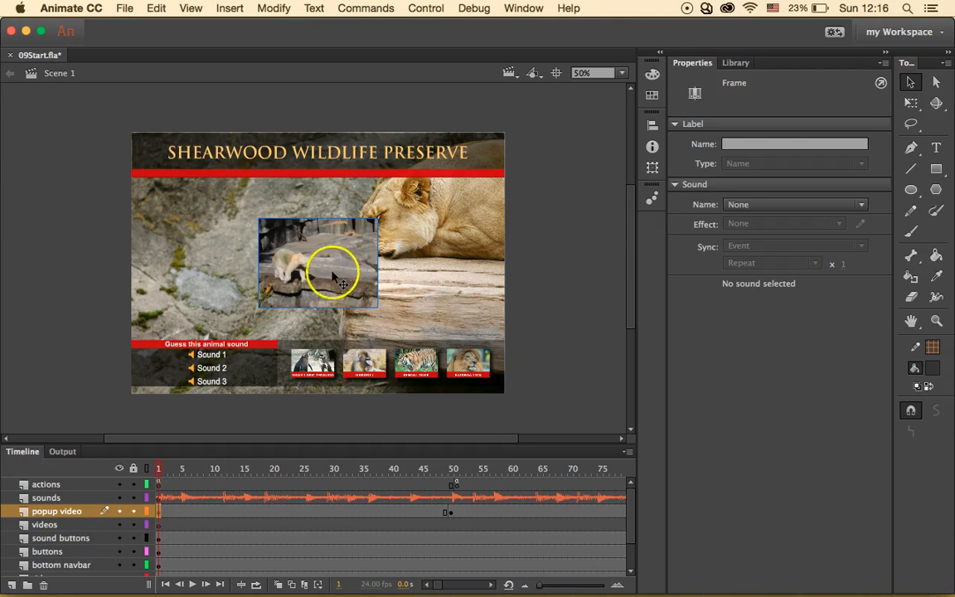
drag(331, 256, 239, 259)
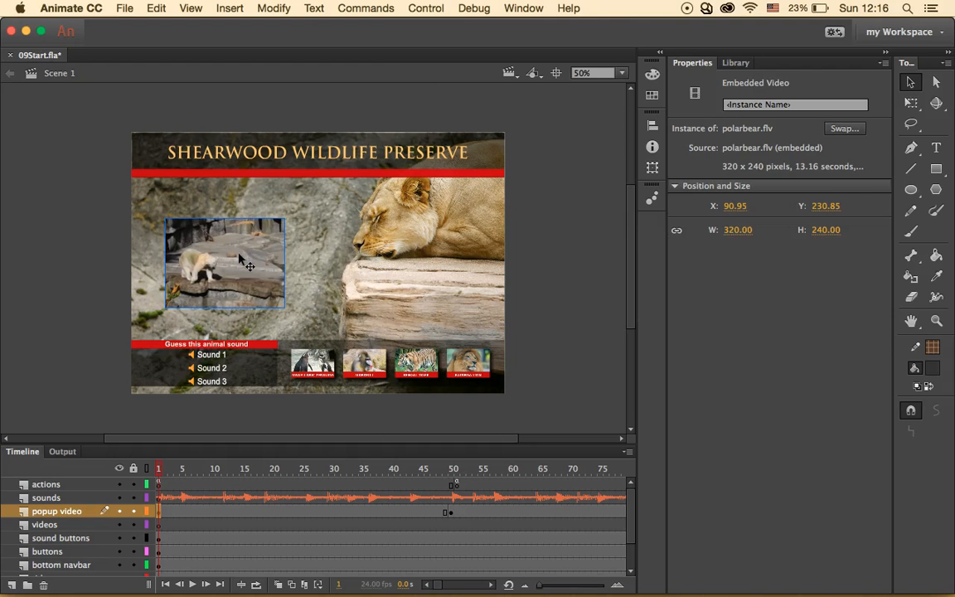
click(425, 8)
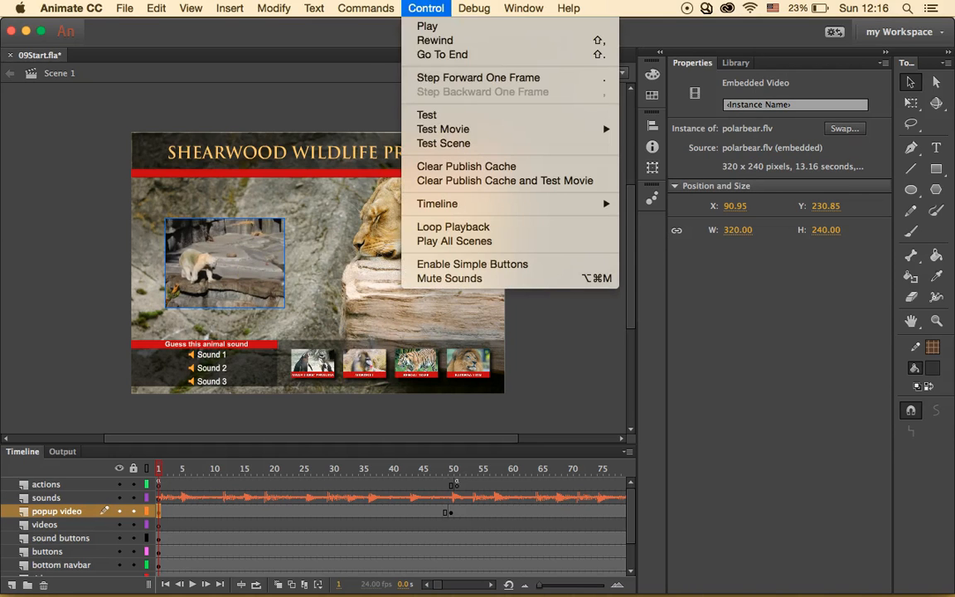
click(448, 119)
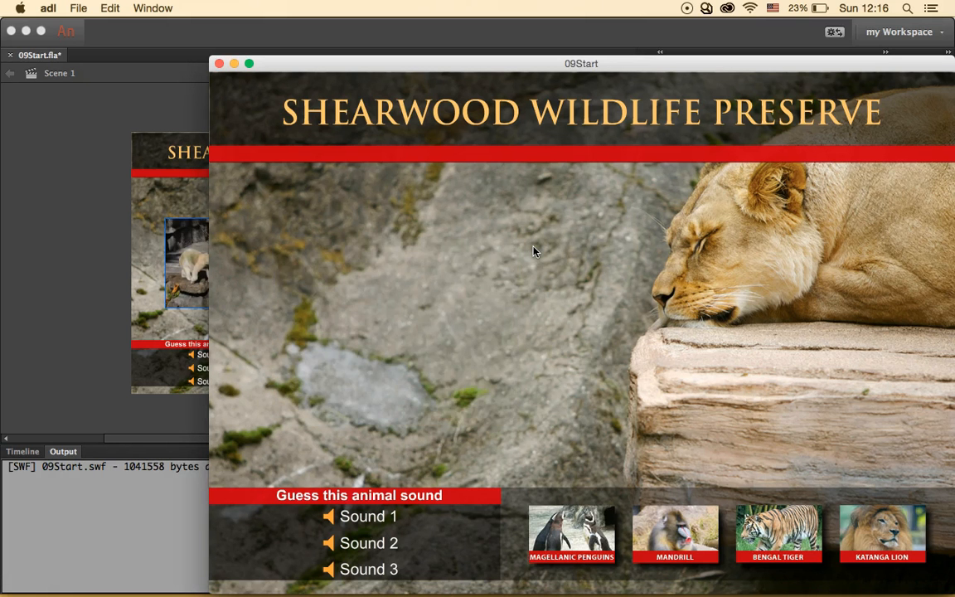
click(219, 63)
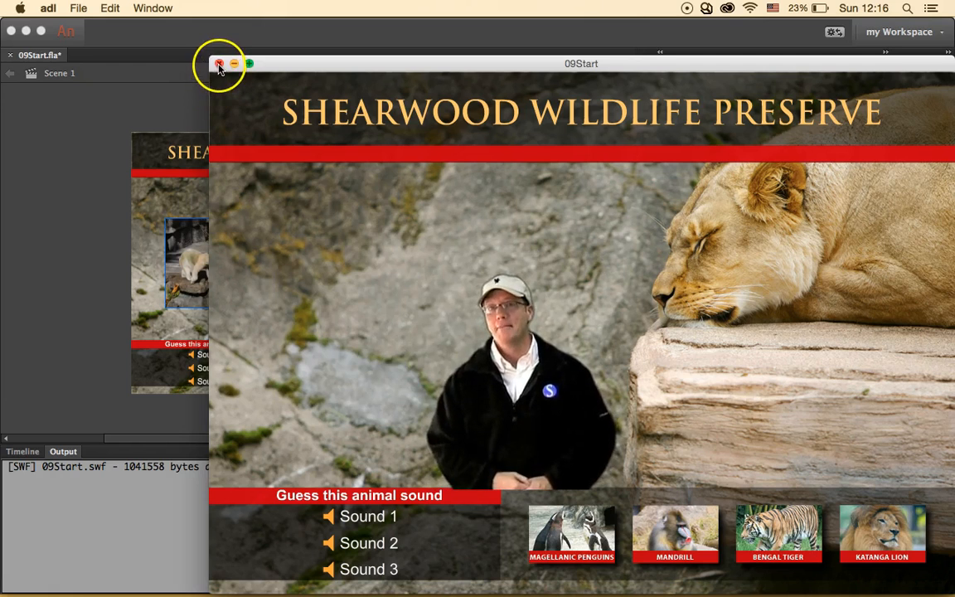
click(56, 448)
click(23, 451)
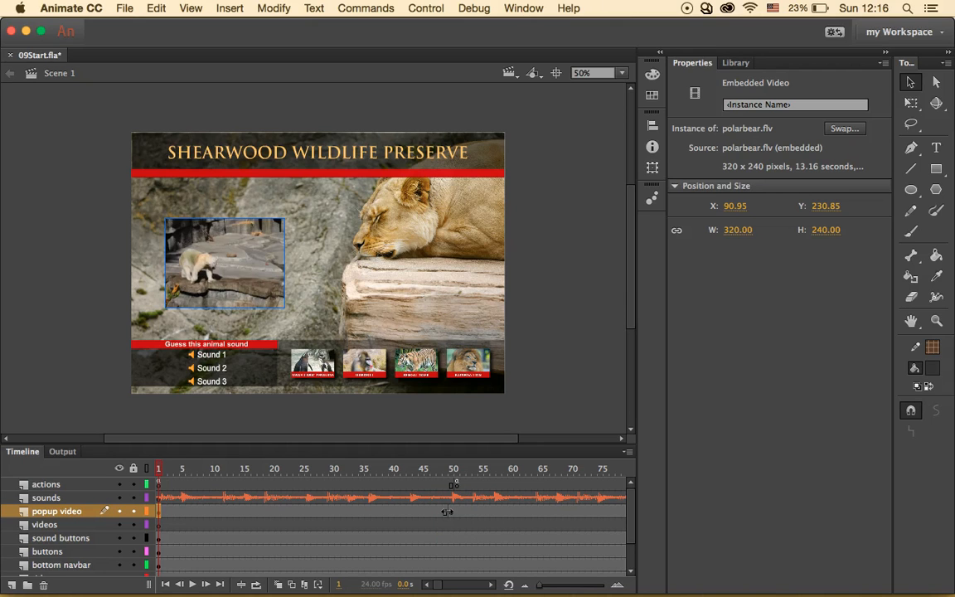
- Add a motion tween to the polar bear video, converting it to a symbol and inserting the needed frames
click(191, 248)
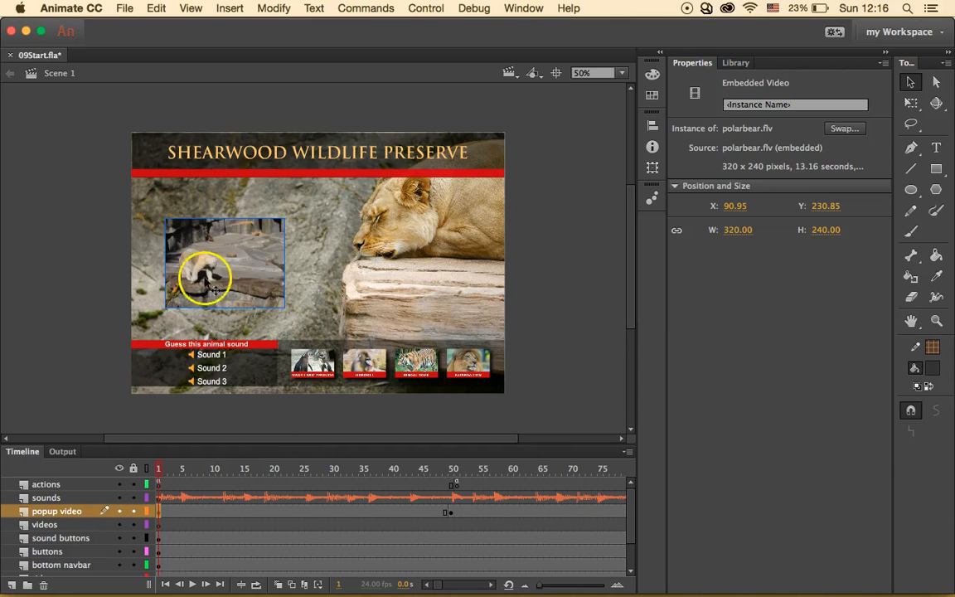
right_click(251, 256)
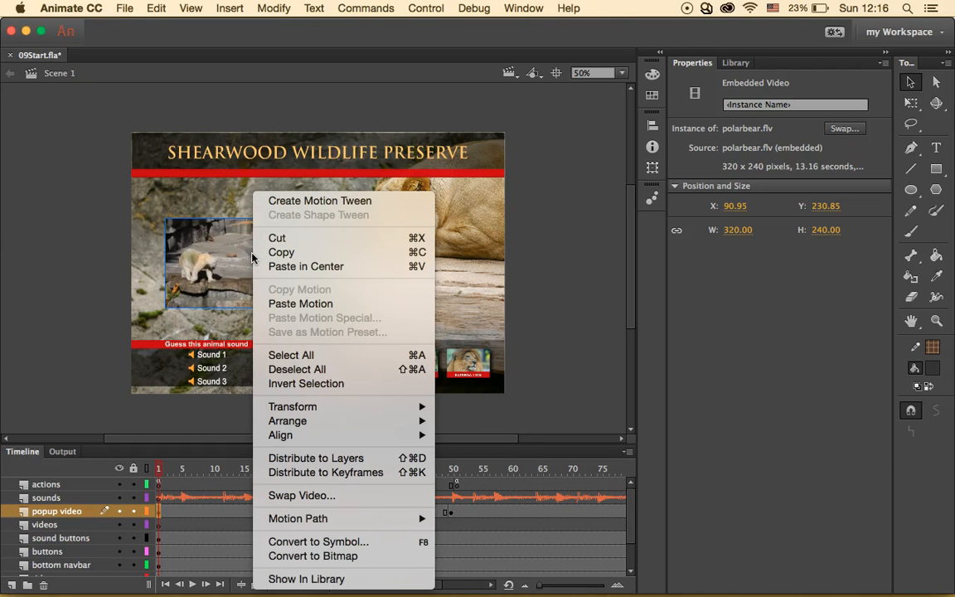
click(290, 200)
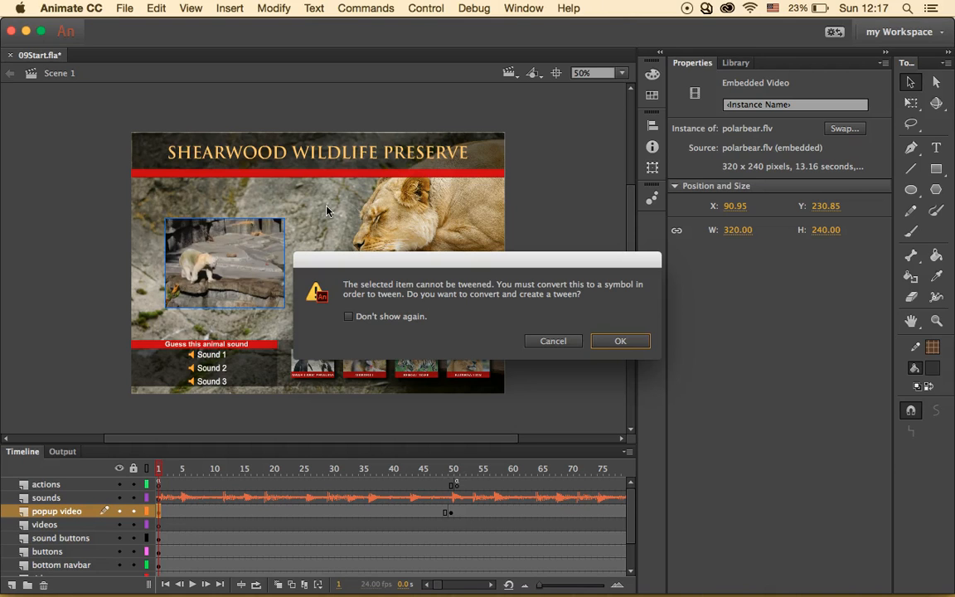
click(600, 338)
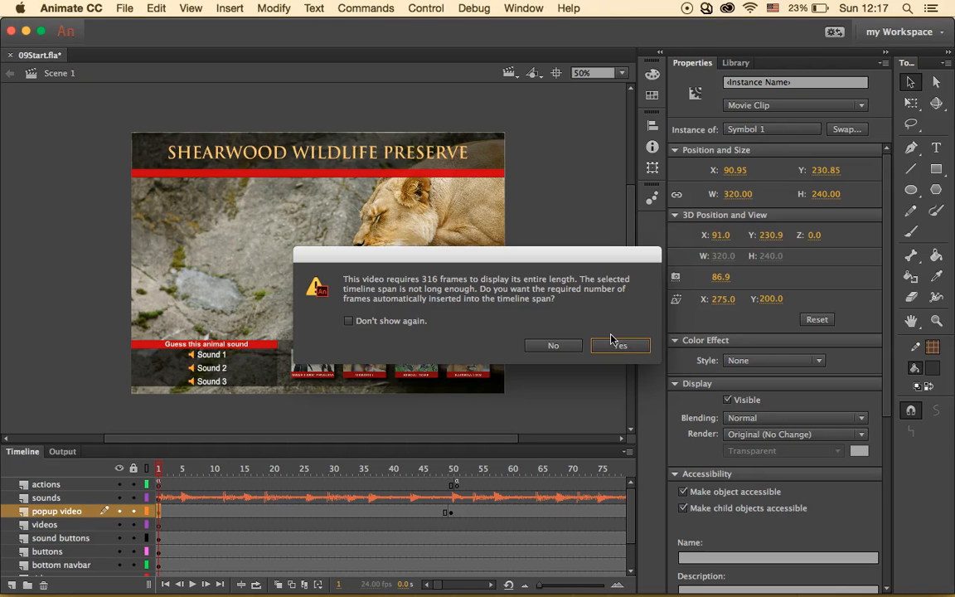
click(618, 346)
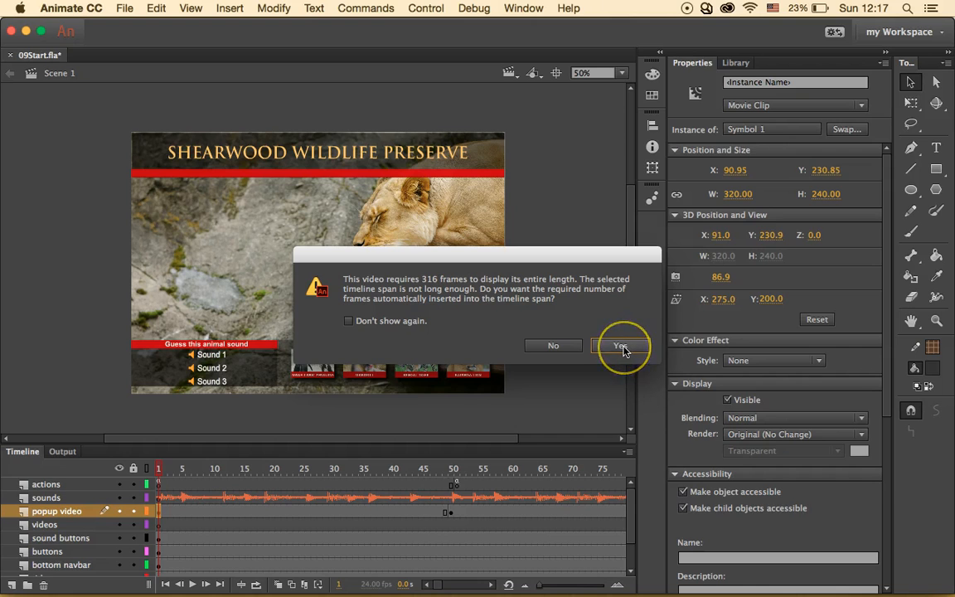
click(622, 348)
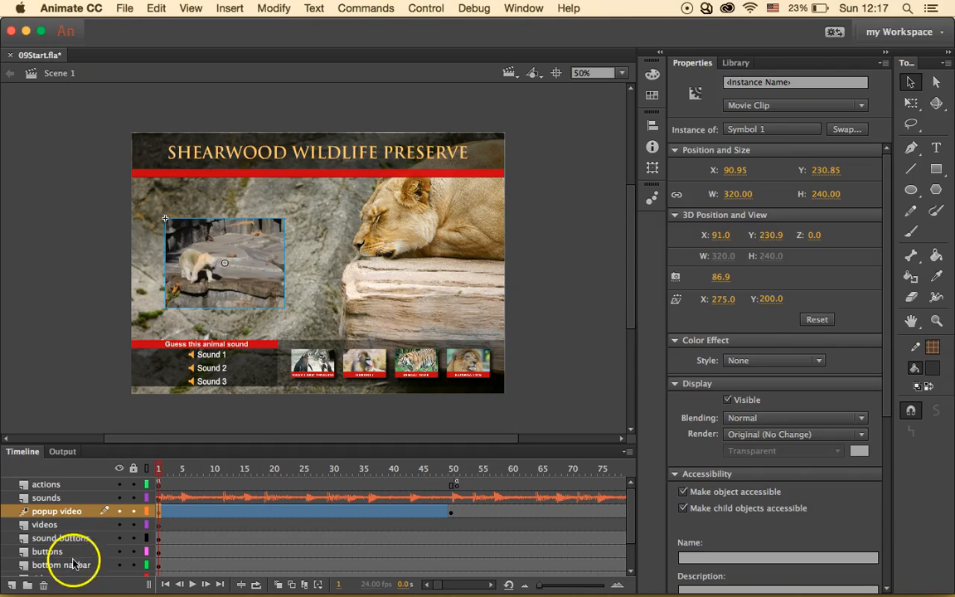
- Select the popup video tween and put the playhead on frame 30
click(335, 512)
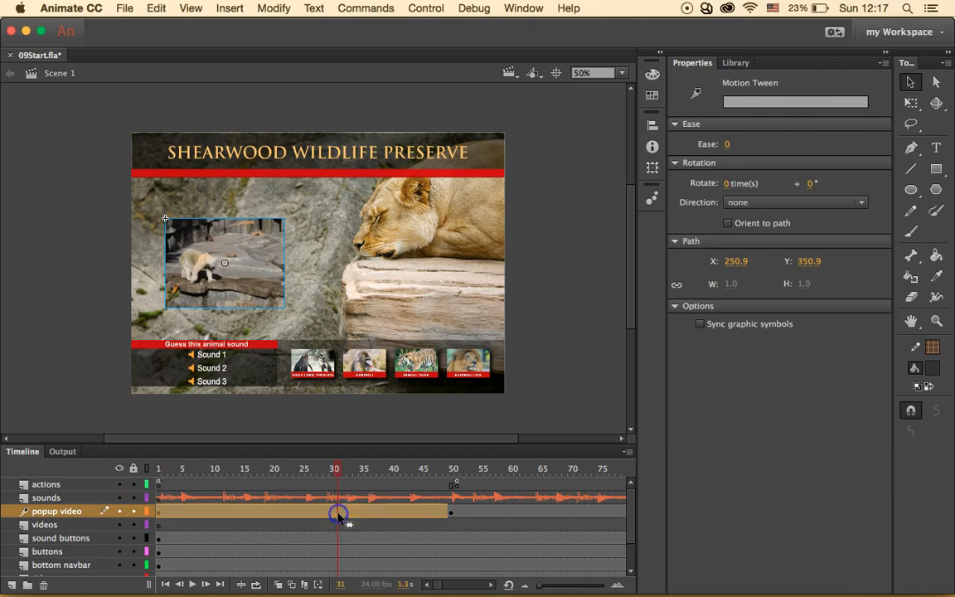
click(374, 468)
click(304, 469)
click(331, 514)
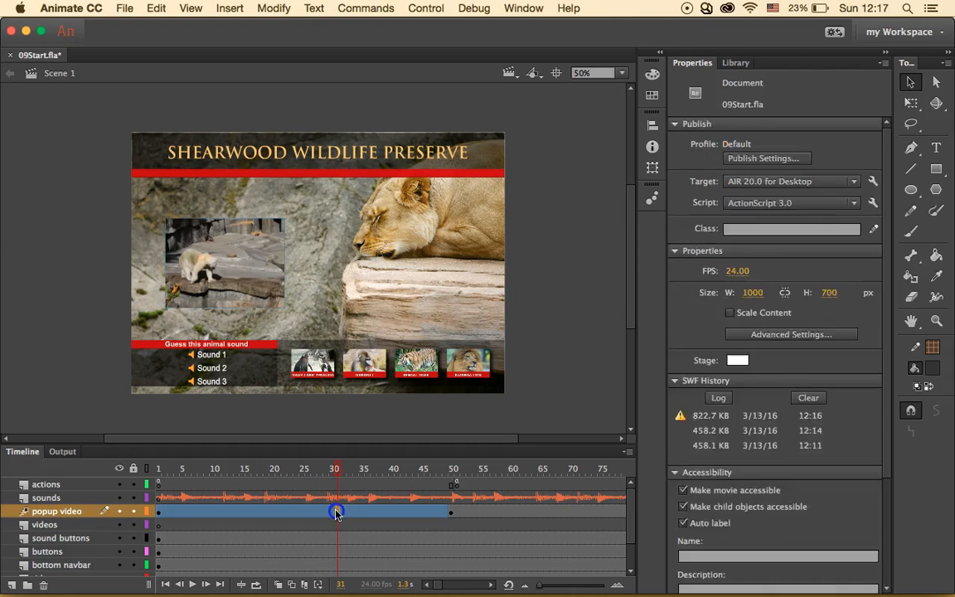
click(330, 515)
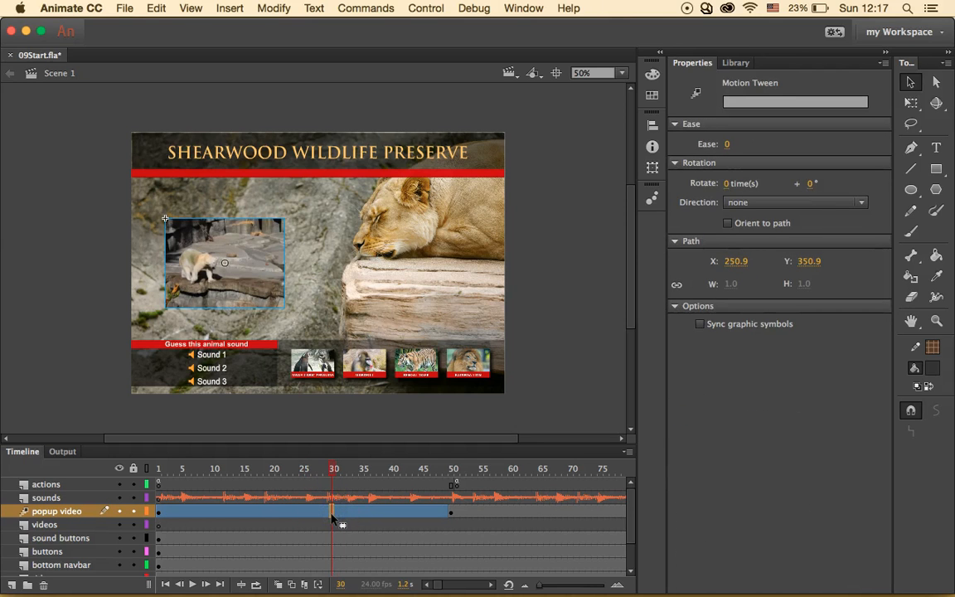
- Insert a keyframe for all properties at frame 30 and select the polar bear clip
right_click(333, 516)
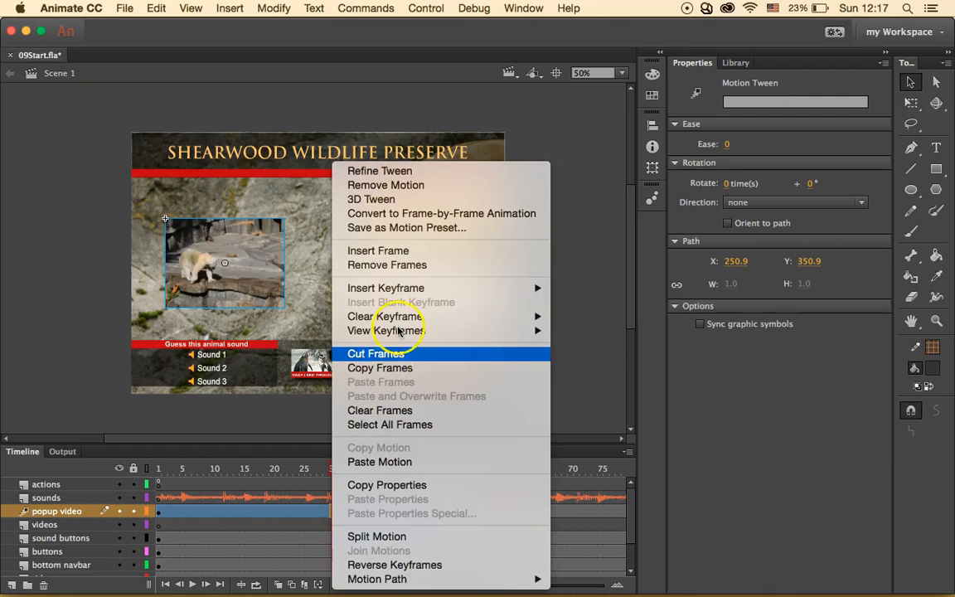
mouse_move(446, 288)
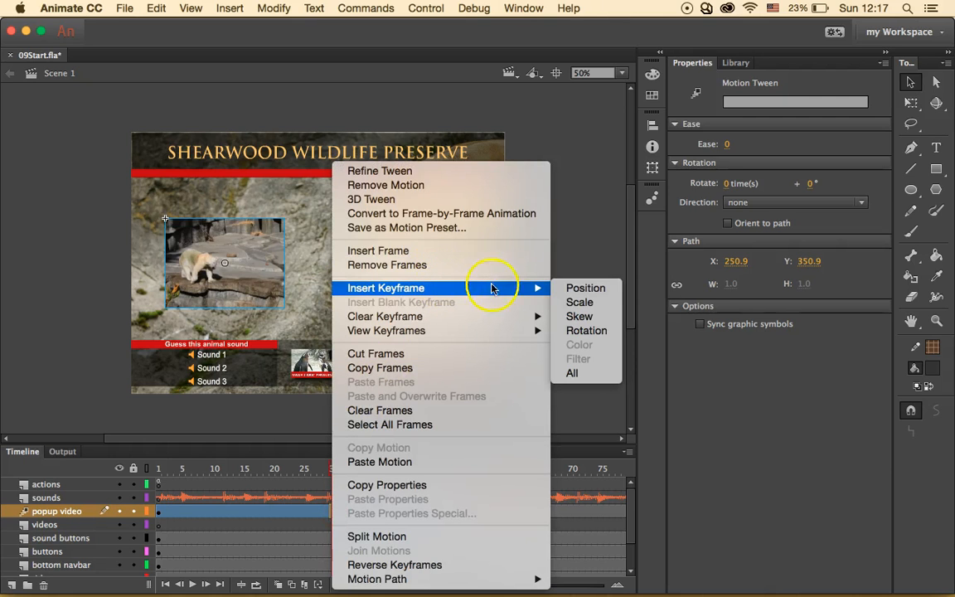
click(574, 373)
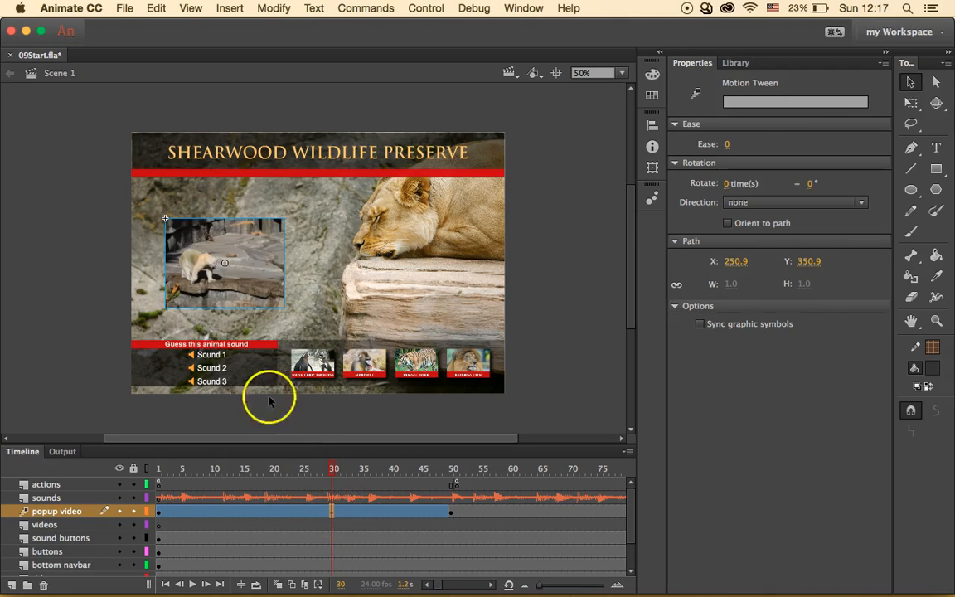
click(221, 264)
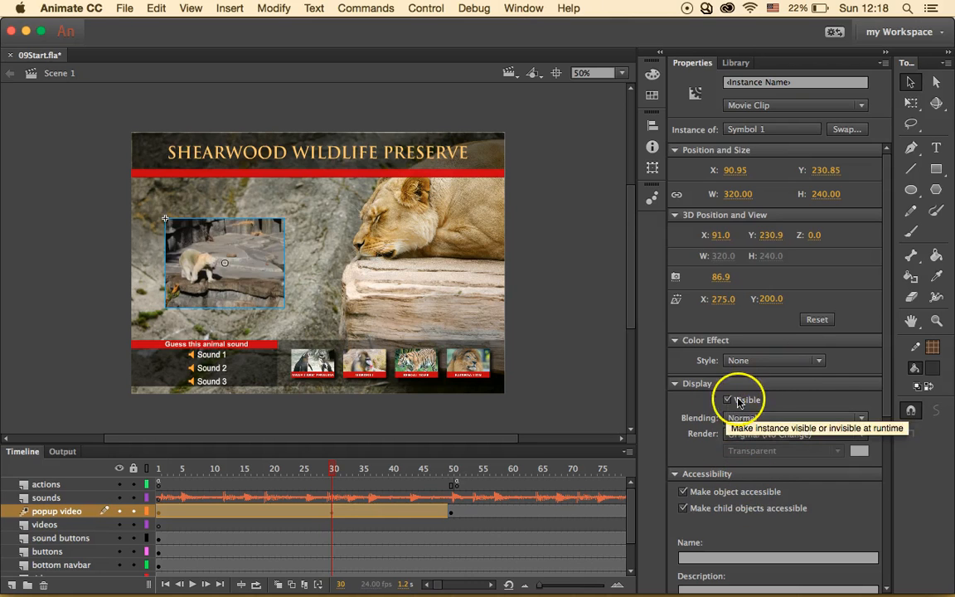
- Set the clip's Color Effect to Alpha at 100% on frame 30
click(784, 361)
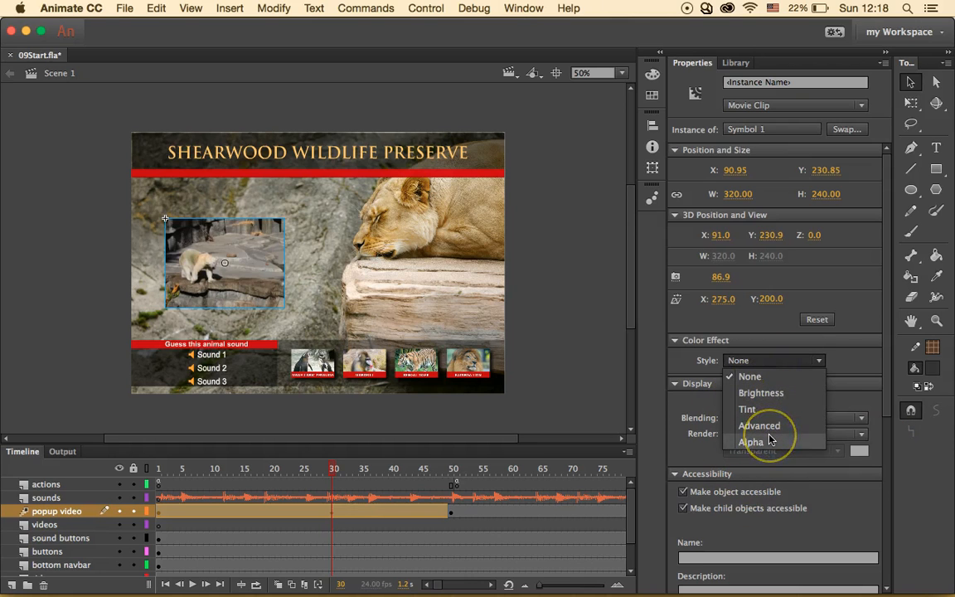
click(769, 440)
click(770, 386)
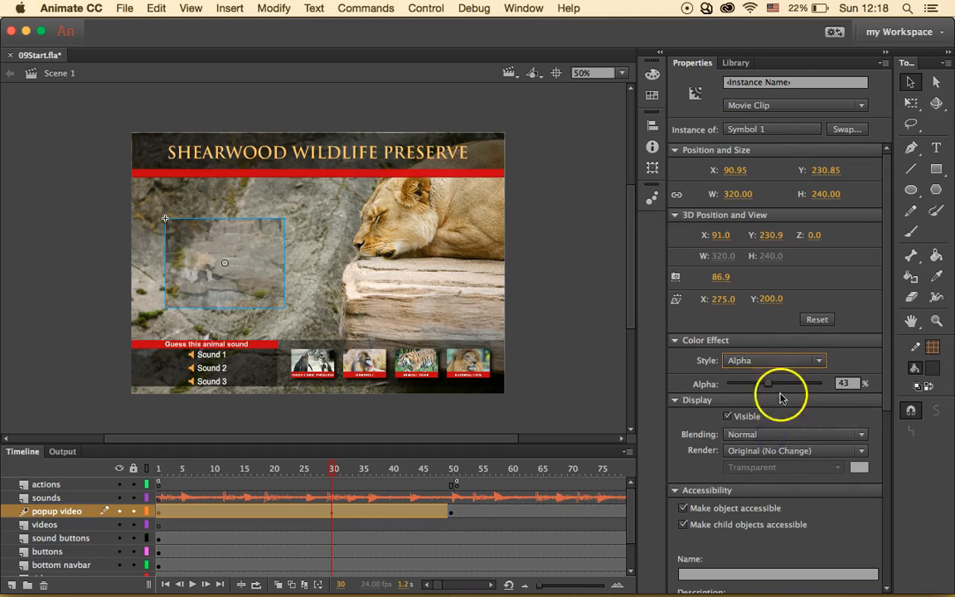
drag(769, 387, 836, 391)
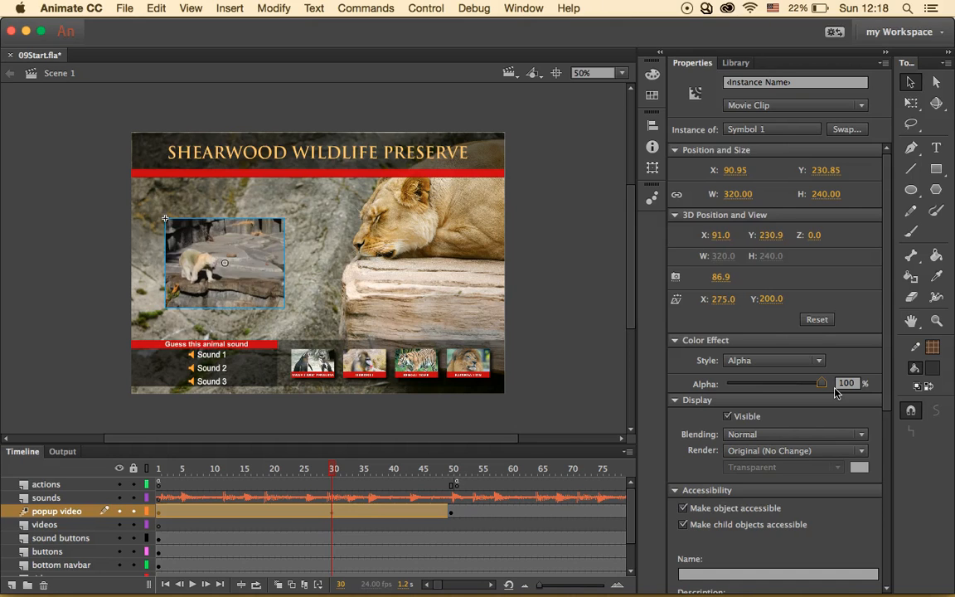
- Set the clip's Alpha to 0% at frame 49 and scrub the tween to preview the fade
drag(334, 469, 447, 484)
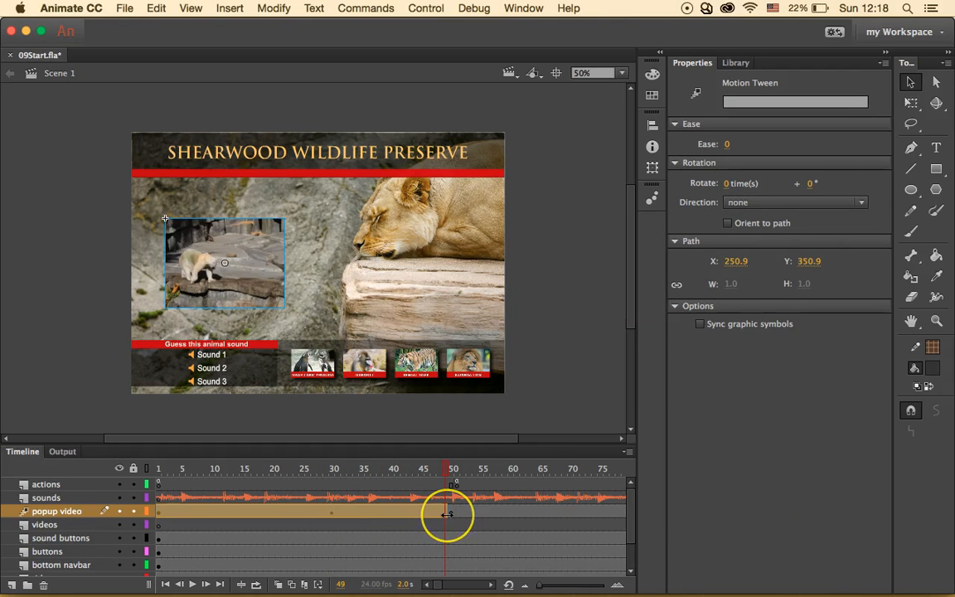
click(245, 299)
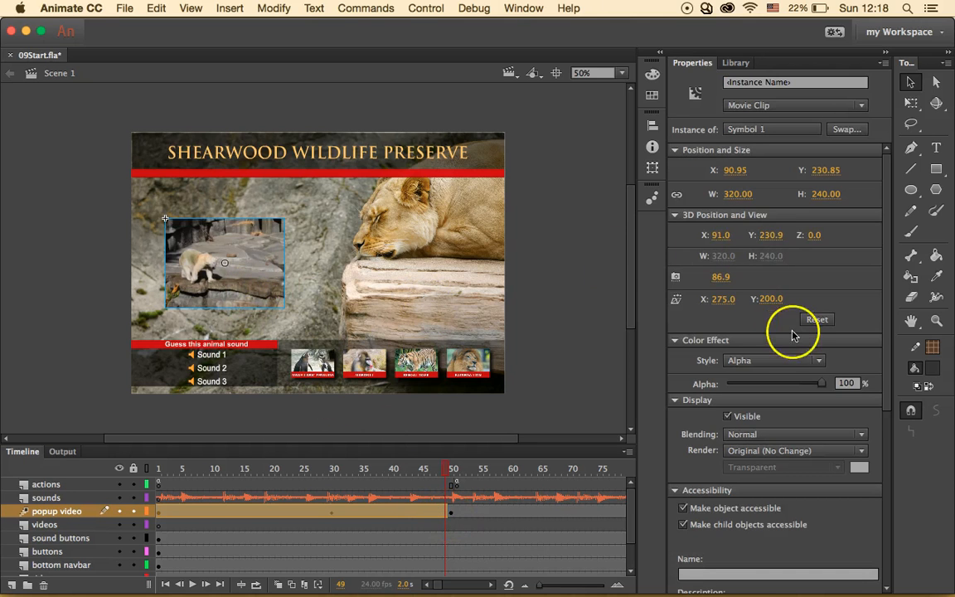
drag(820, 383, 711, 384)
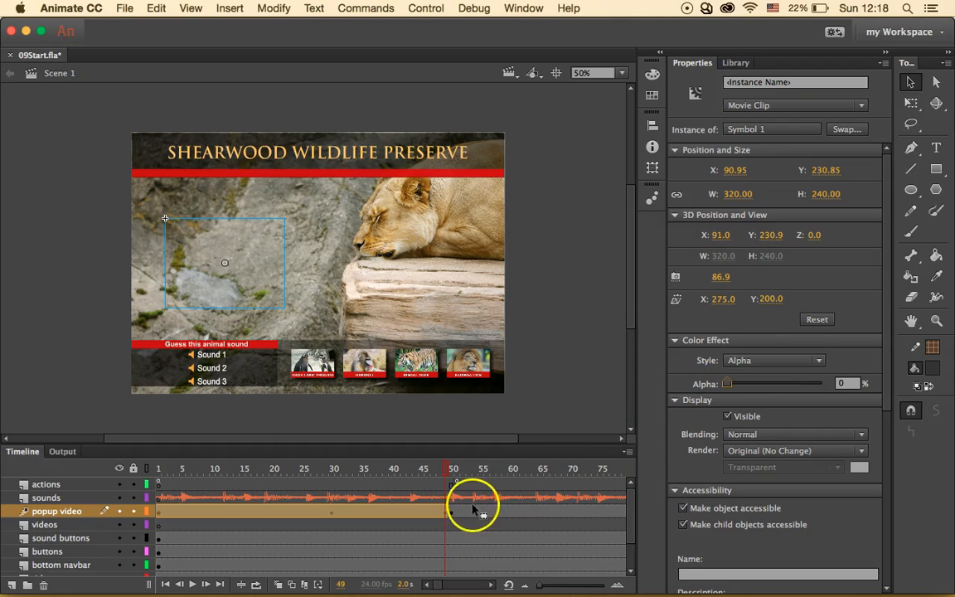
drag(445, 474, 395, 470)
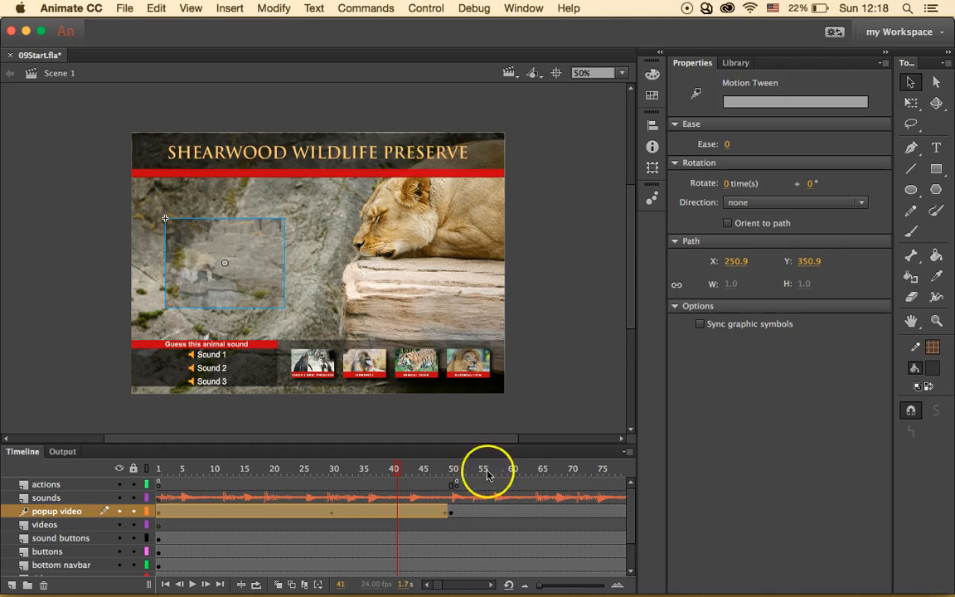
drag(401, 472, 433, 484)
- Run Control > Test to watch the polar bear fade, then close the test window
click(419, 8)
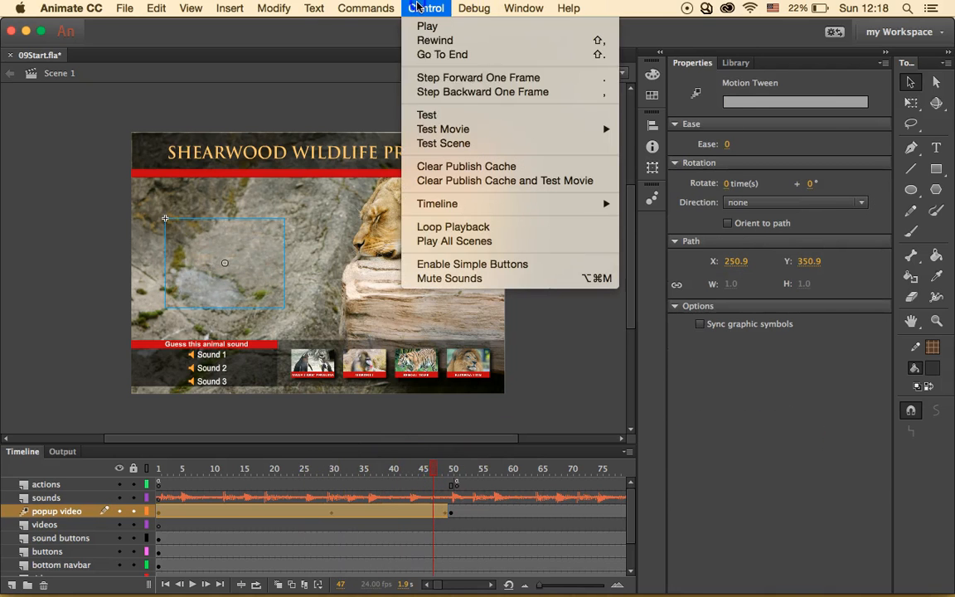
click(441, 116)
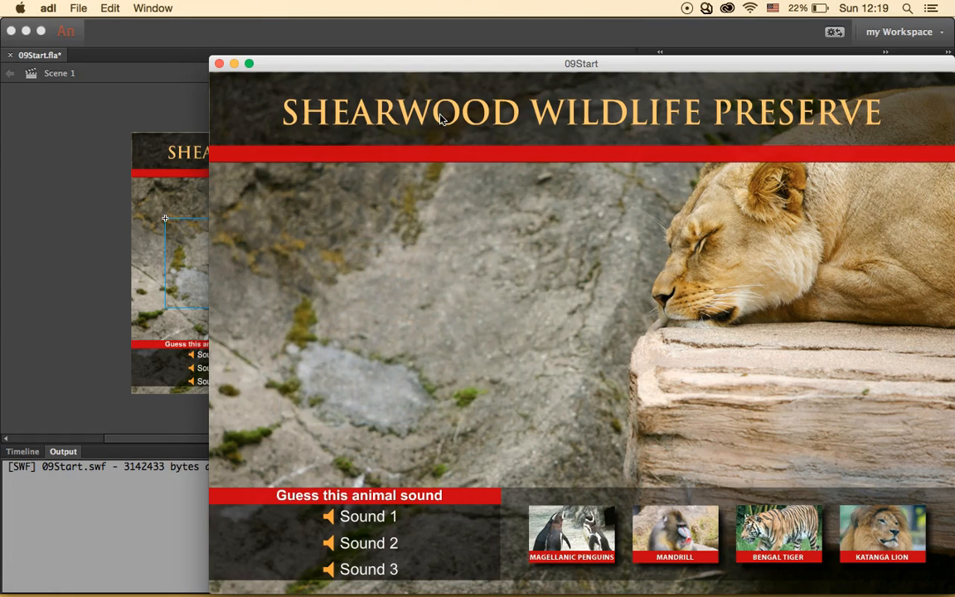
click(218, 64)
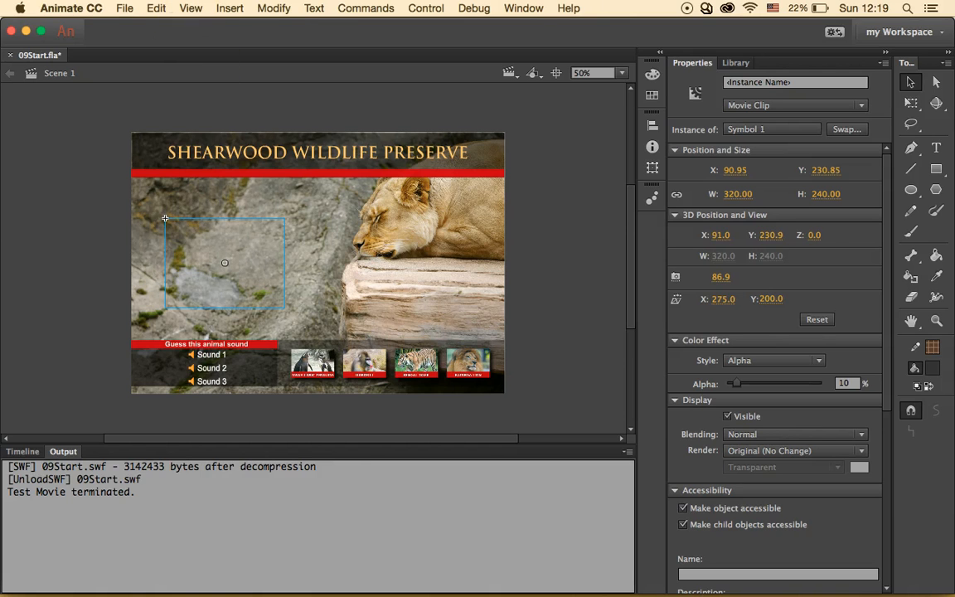
click(124, 8)
- Open 04_Workingcopy.fla from IT740Flashlessons > Lesson04 > 04Start
click(153, 44)
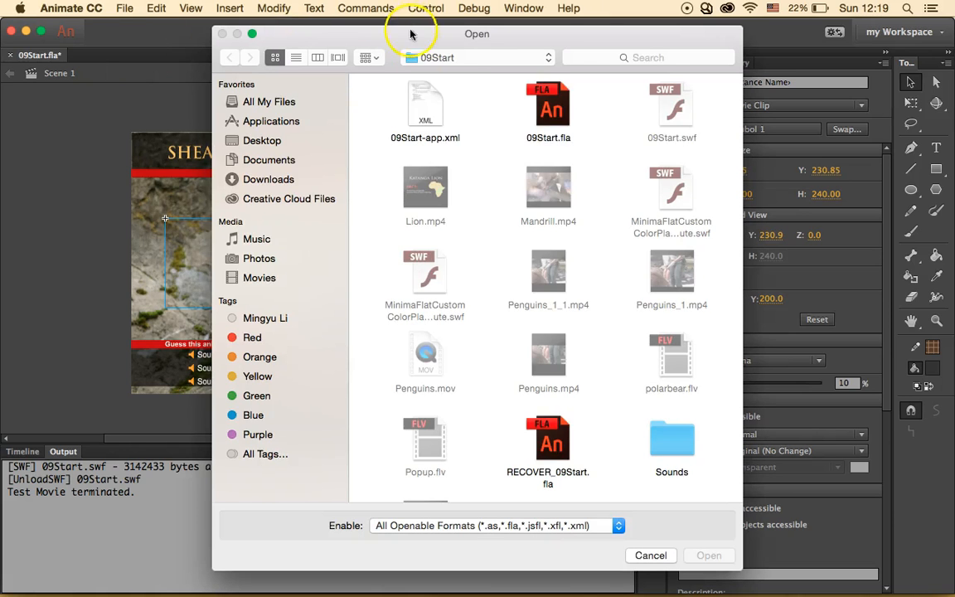
click(456, 60)
click(447, 88)
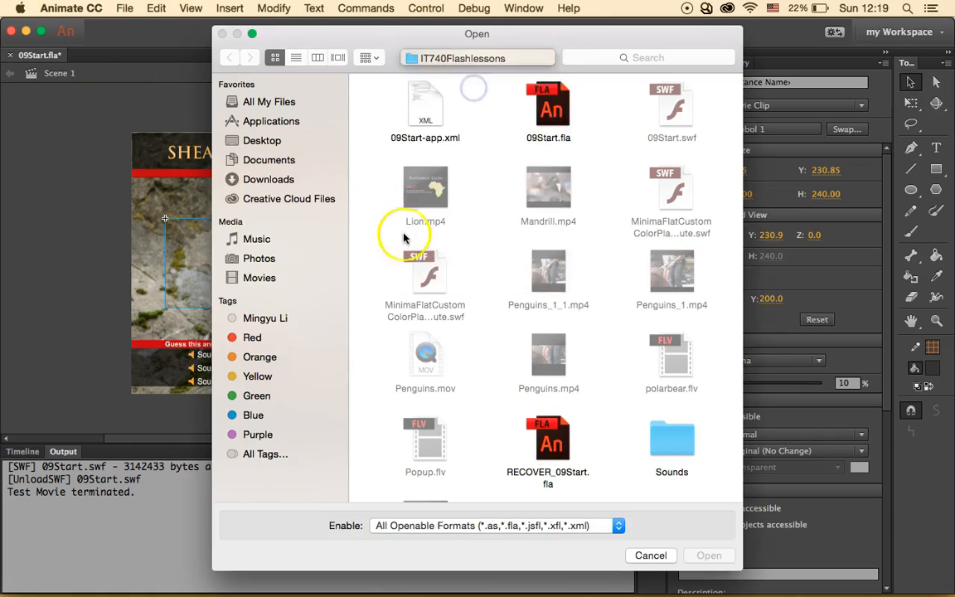
double_click(431, 195)
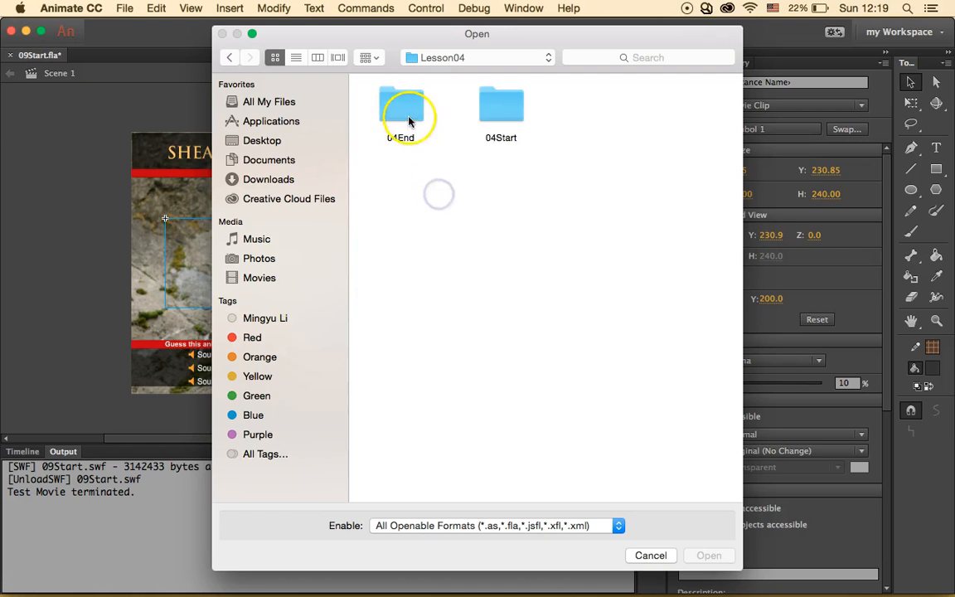
double_click(495, 116)
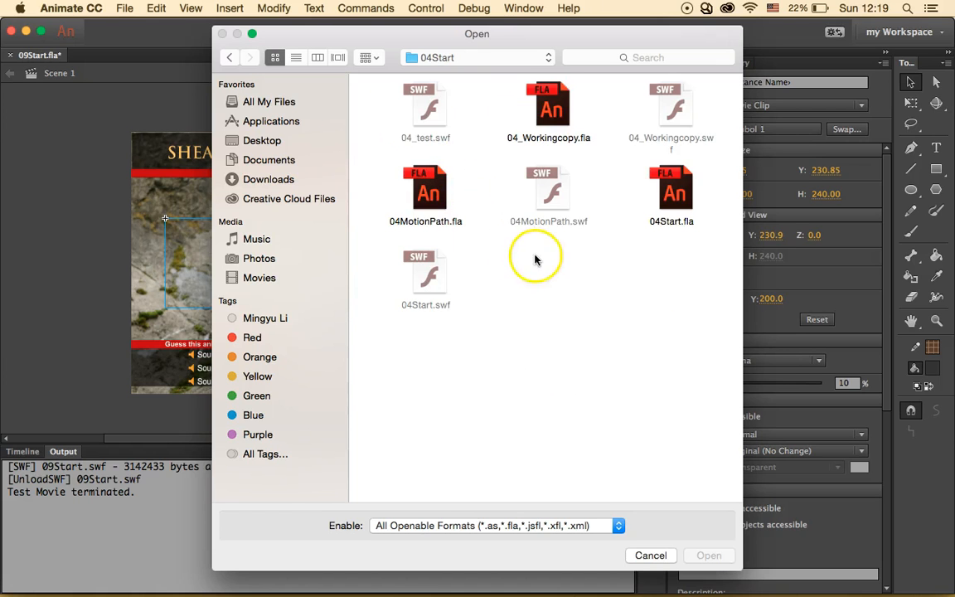
click(560, 103)
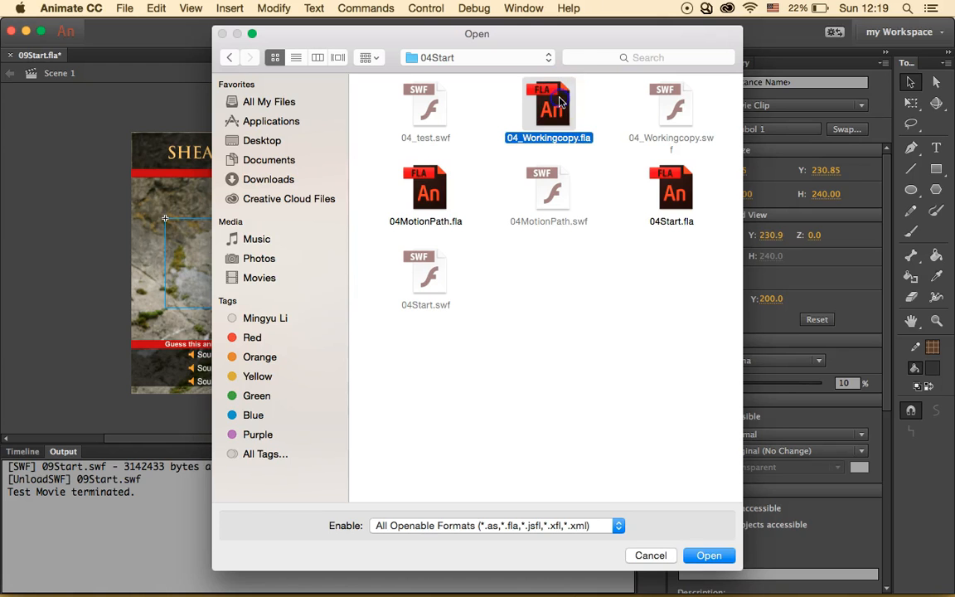
click(698, 565)
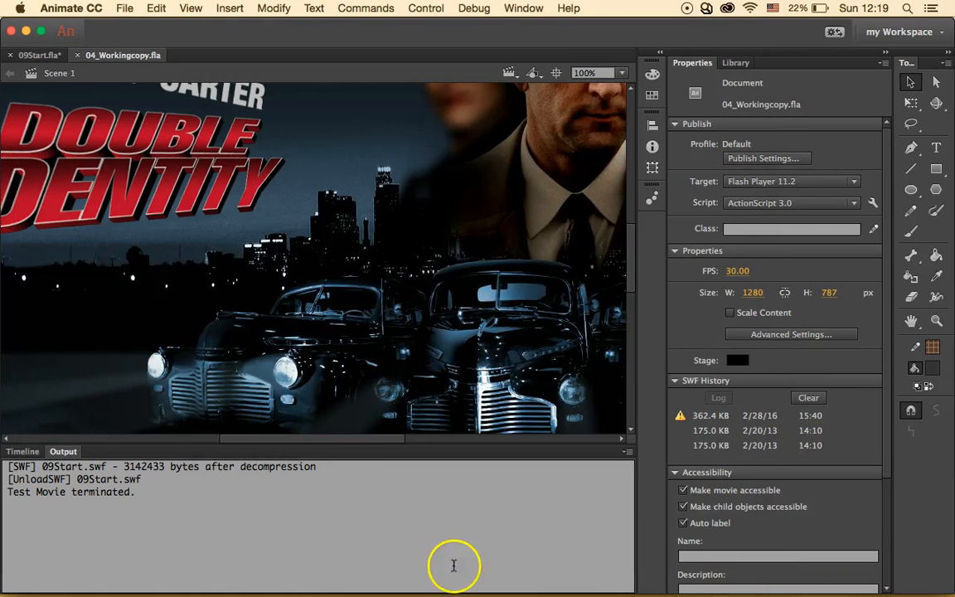
- Export 04_Workingcopy as video with Convert video in Adobe Media Encoder enabled
click(125, 8)
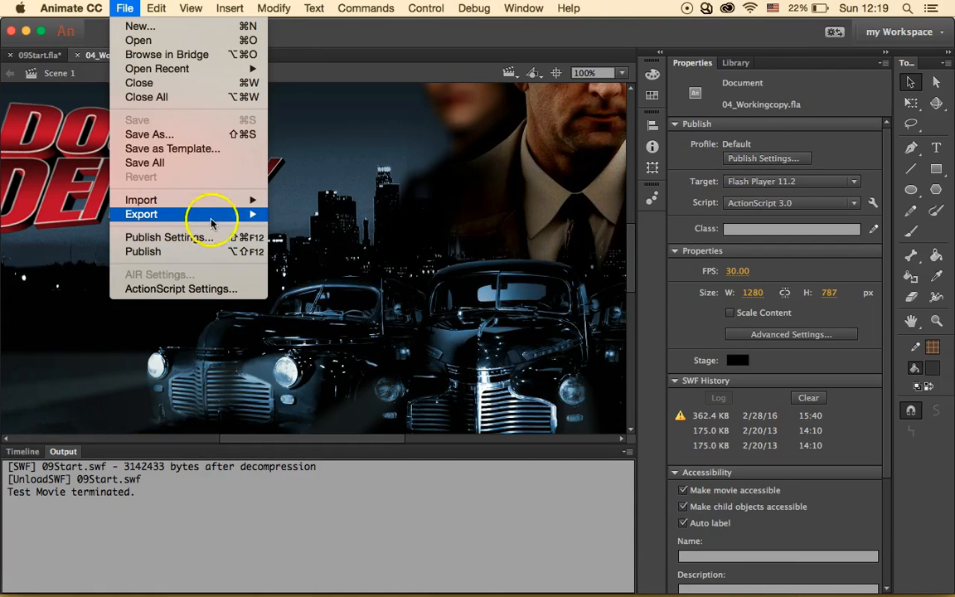
mouse_move(221, 214)
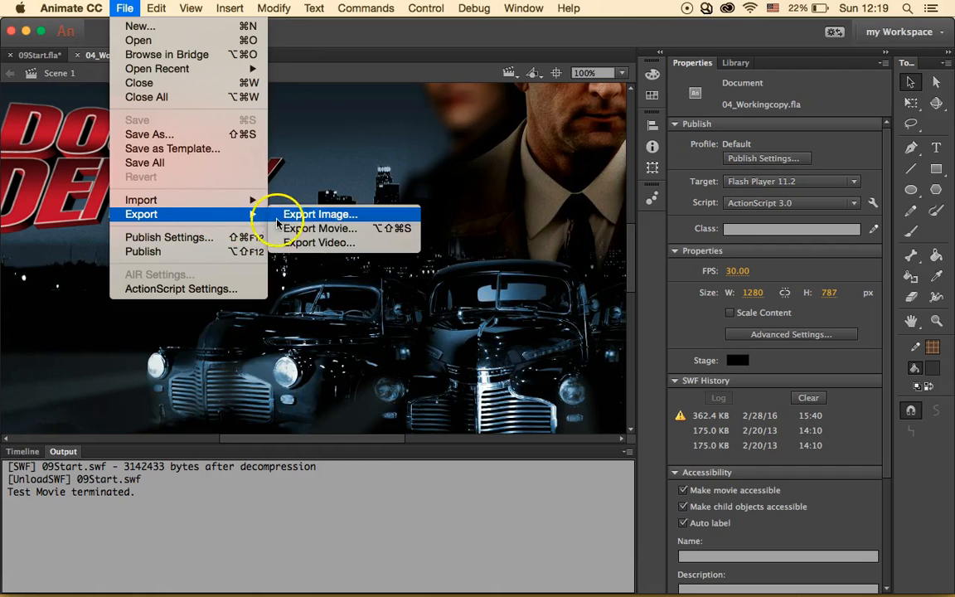
click(305, 243)
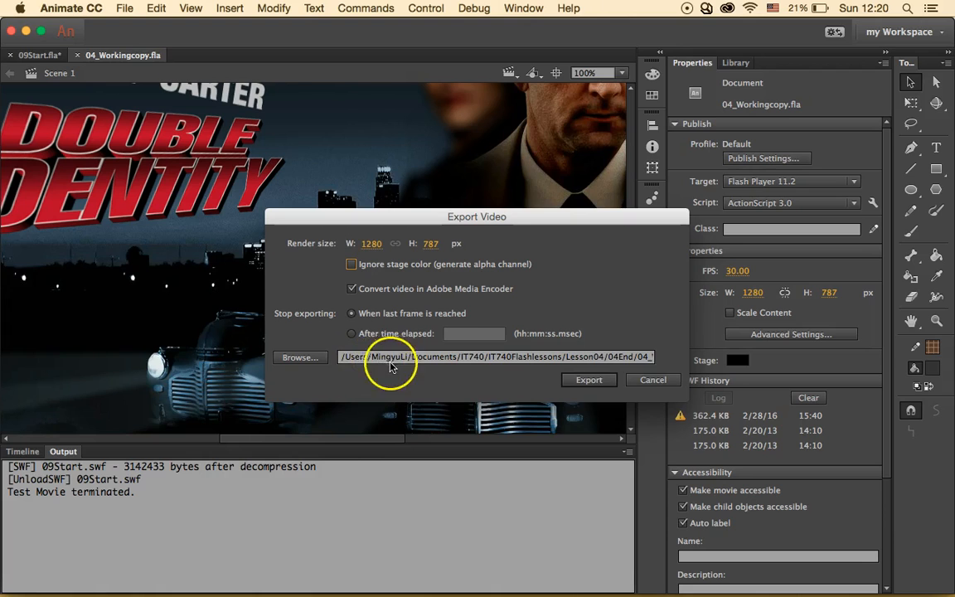
click(597, 380)
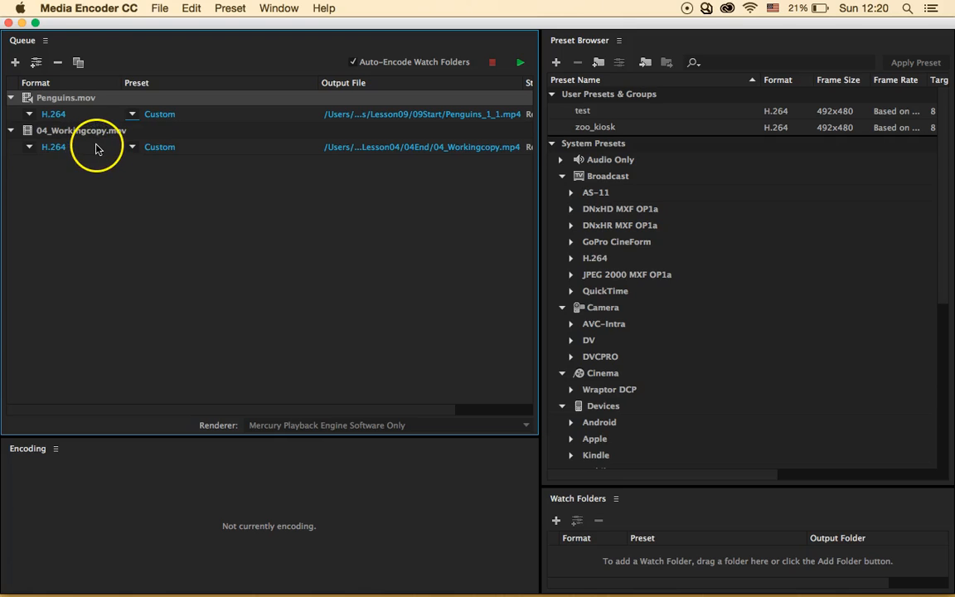
- Apply the Amazon Kindle Fire 1024x580 29.97 preset to the 04_Workingcopy job
click(134, 150)
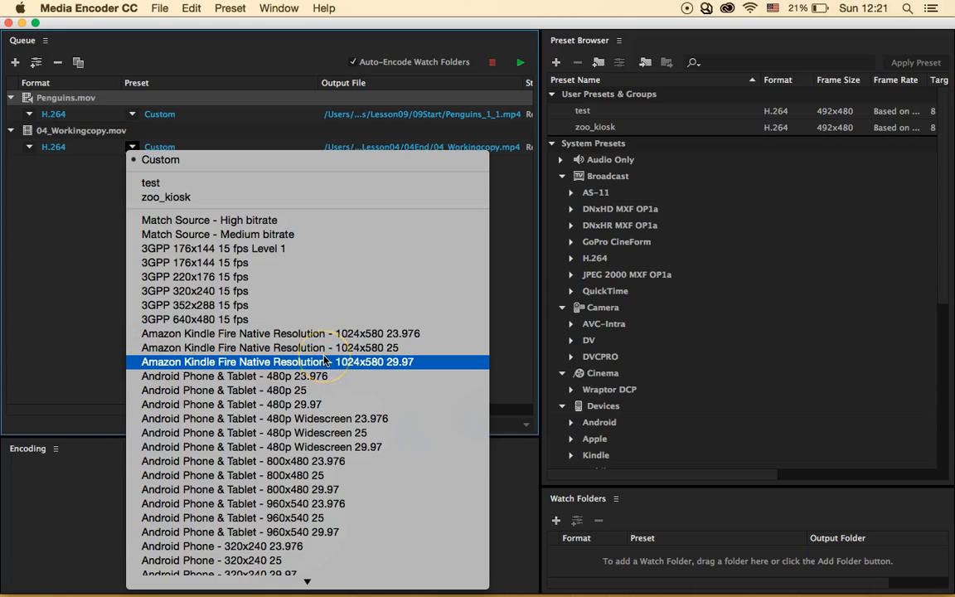
click(324, 362)
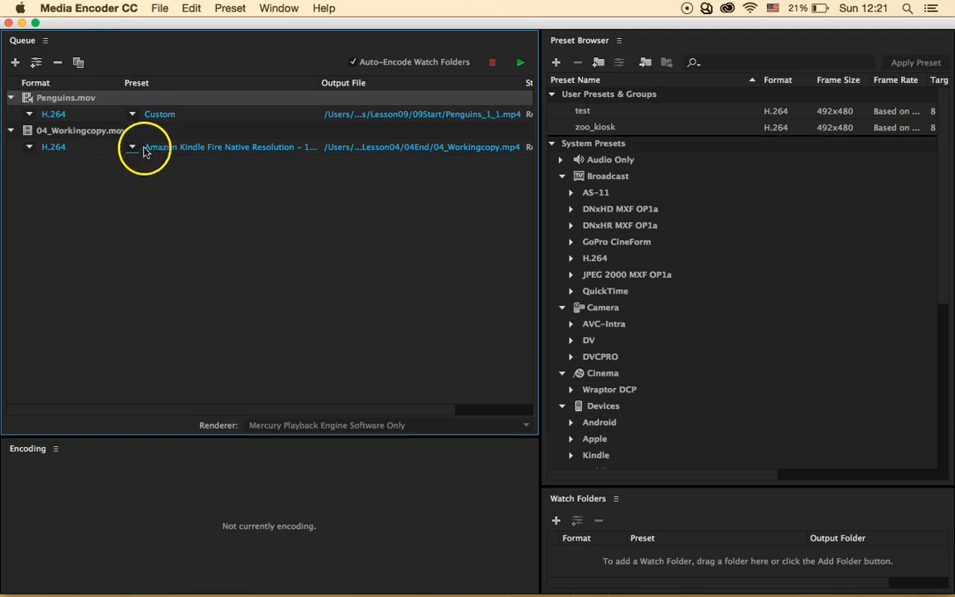
mouse_move(165, 147)
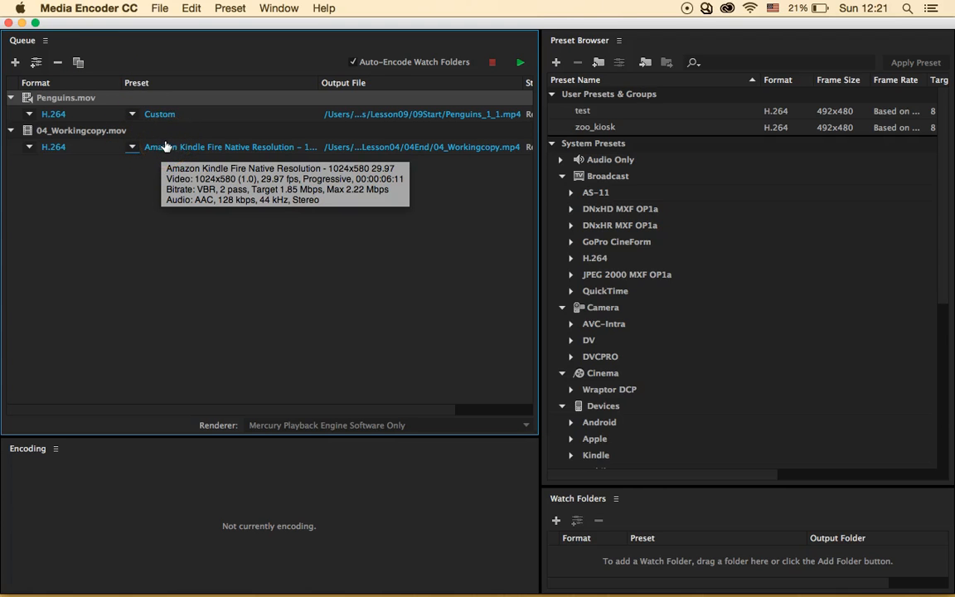
click(178, 187)
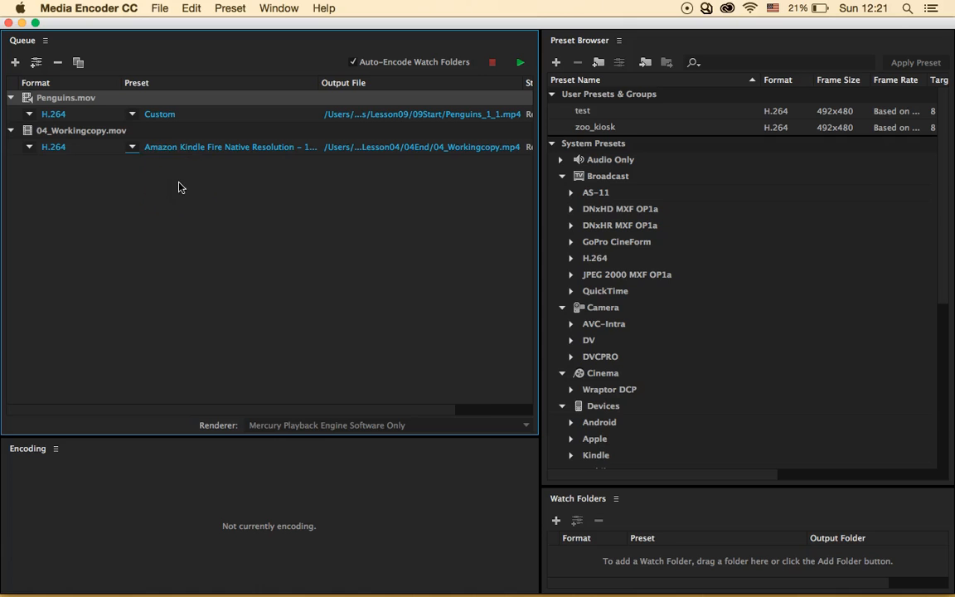
- Switch the job to the Android Phone - 320x240 29.97 preset and start the queue
click(132, 147)
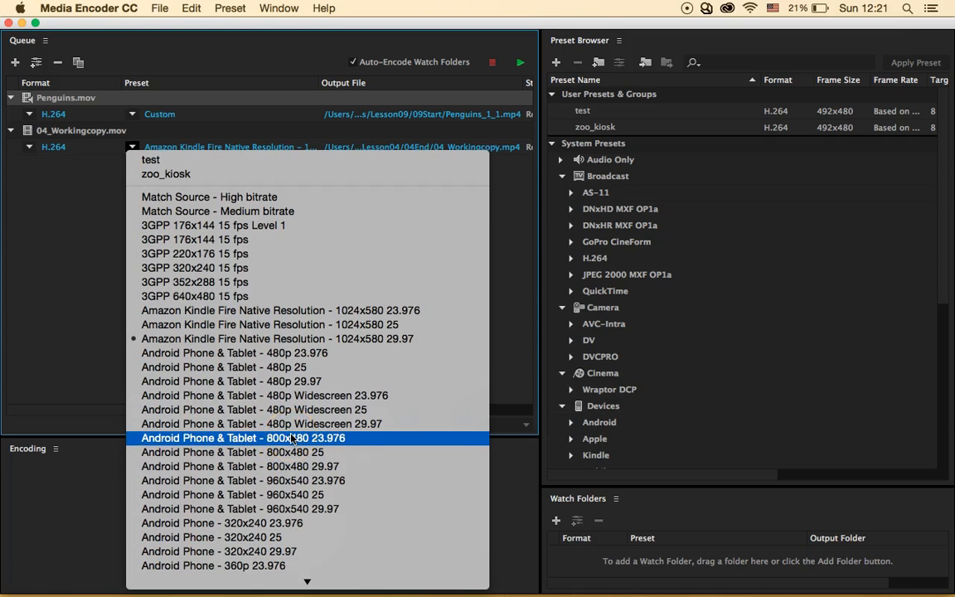
click(317, 550)
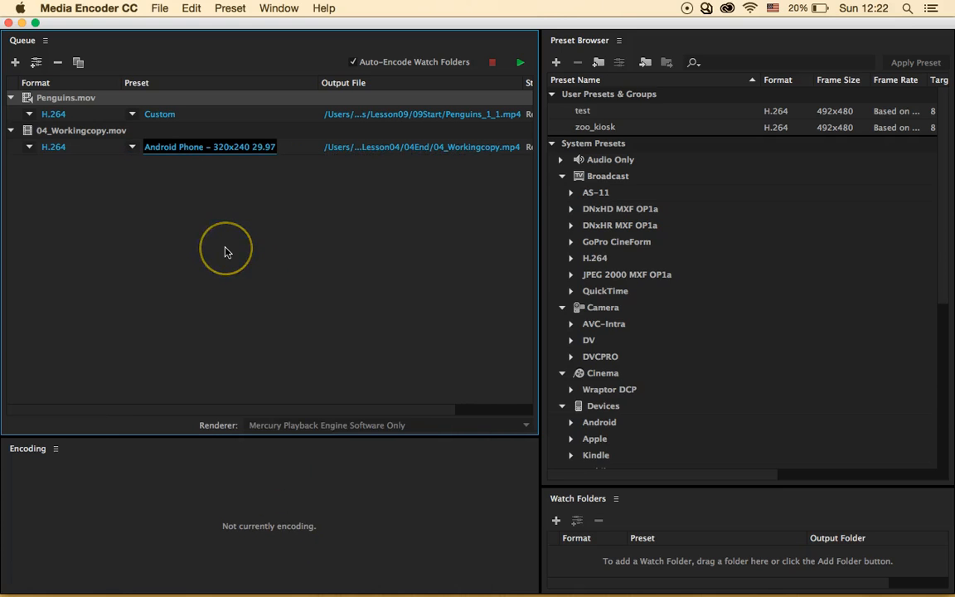
click(520, 63)
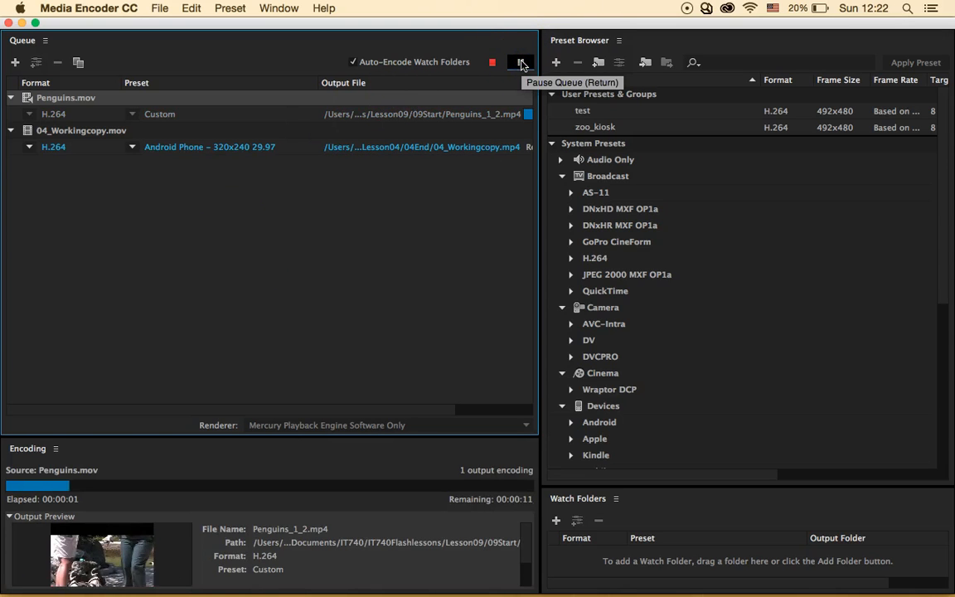